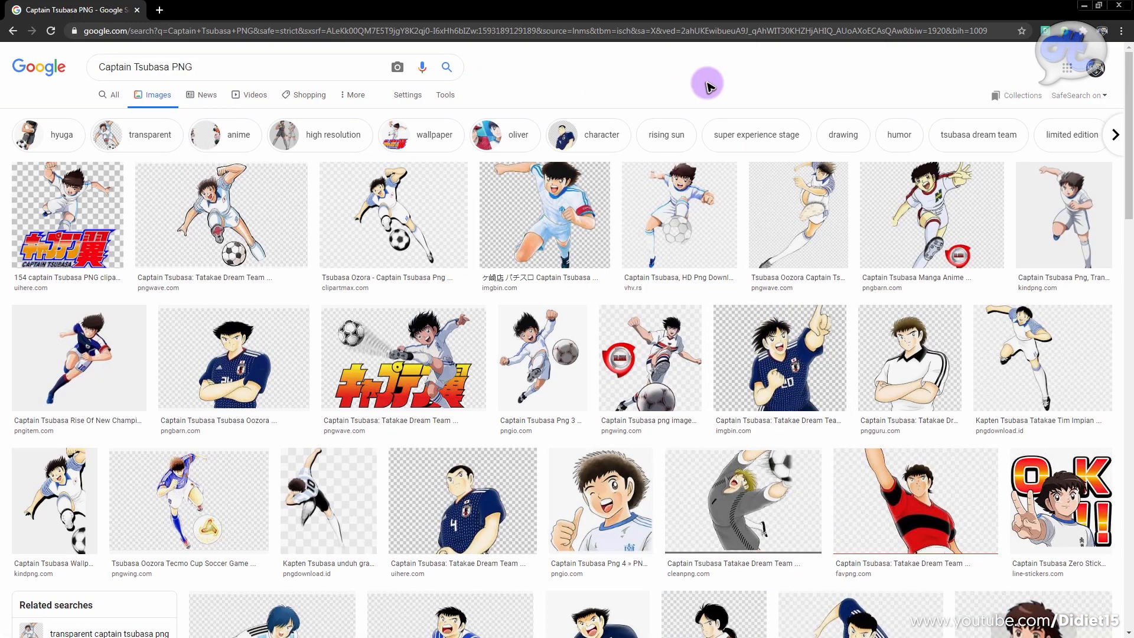
Step: Preview the running-player images in the Captain Tsubasa PNG results and copy the full-size imgbin.com one with the captain's armband
{"action": "left_click_drag", "start_coordinate": [1130, 192], "coordinate": [1132, 150]}
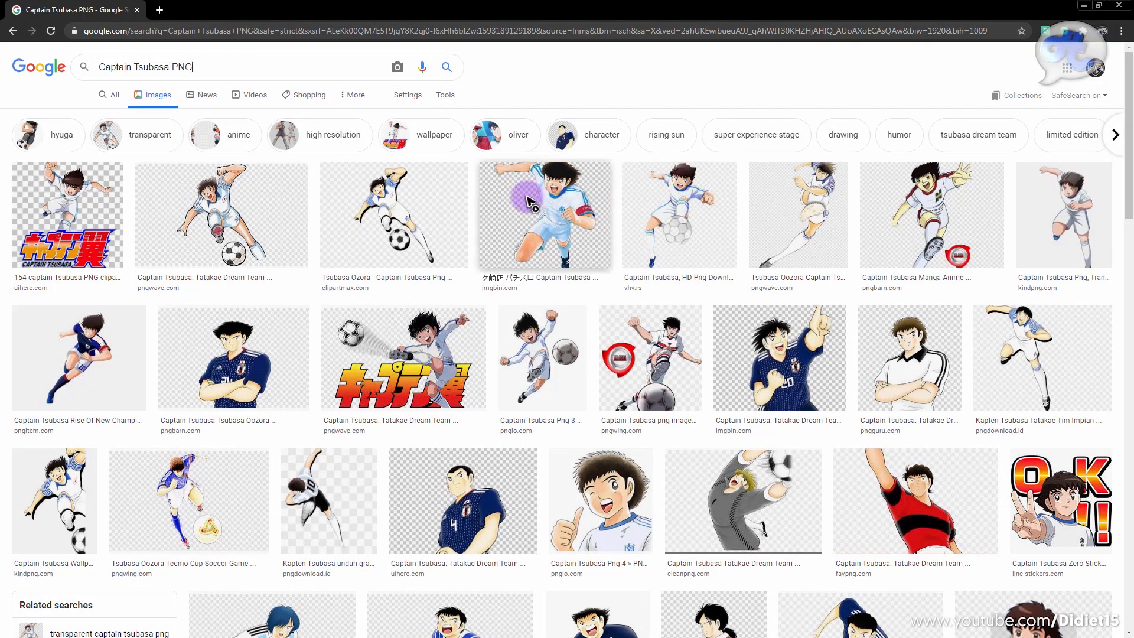
{"action": "left_click", "coordinate": [508, 211]}
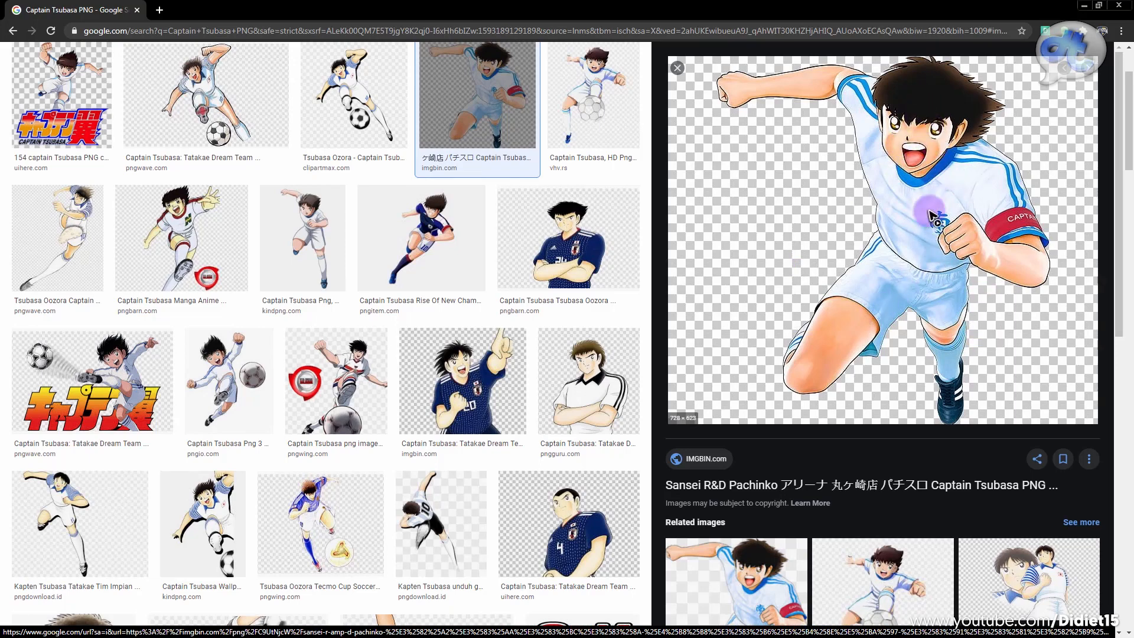
{"action": "left_click", "coordinate": [436, 252]}
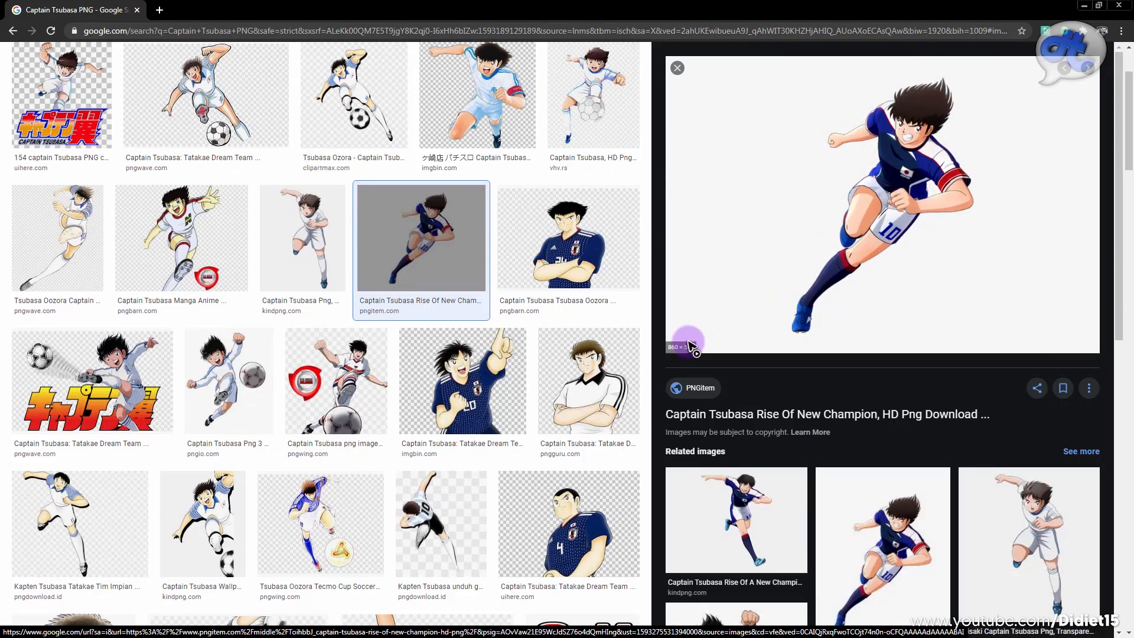
{"action": "left_click", "coordinate": [459, 83]}
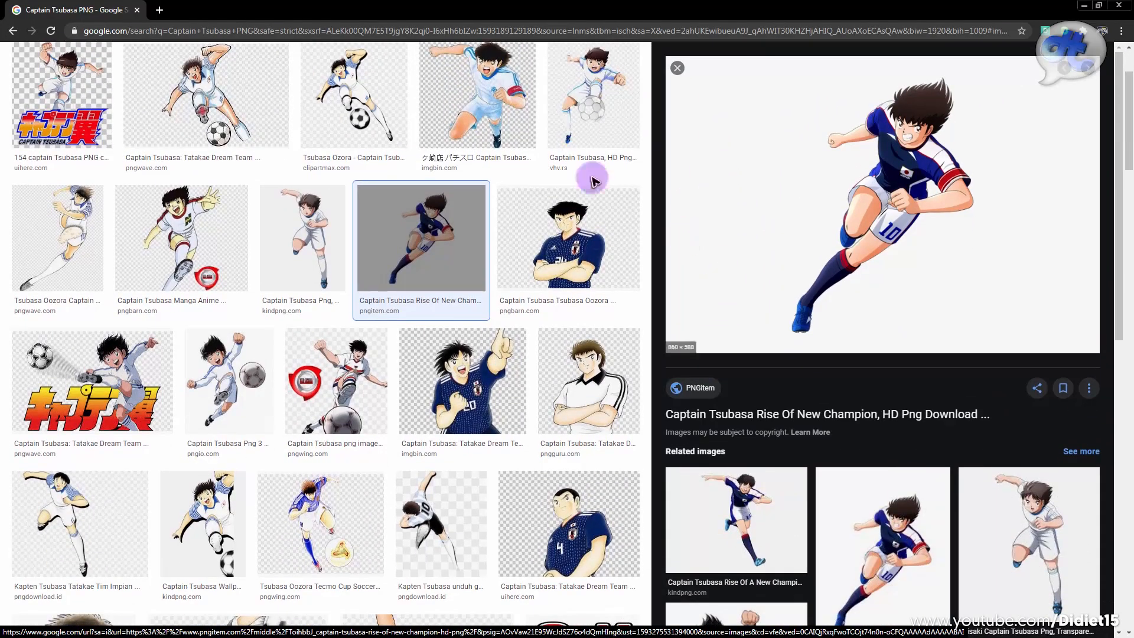
{"action": "left_click", "coordinate": [510, 99]}
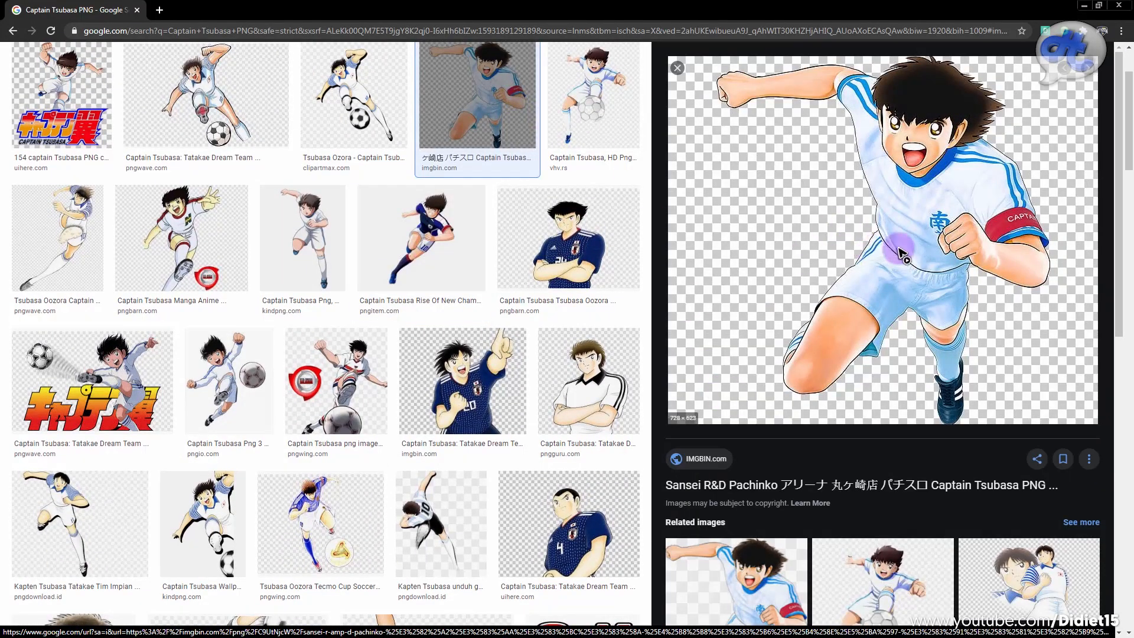
{"action": "right_click", "coordinate": [923, 218]}
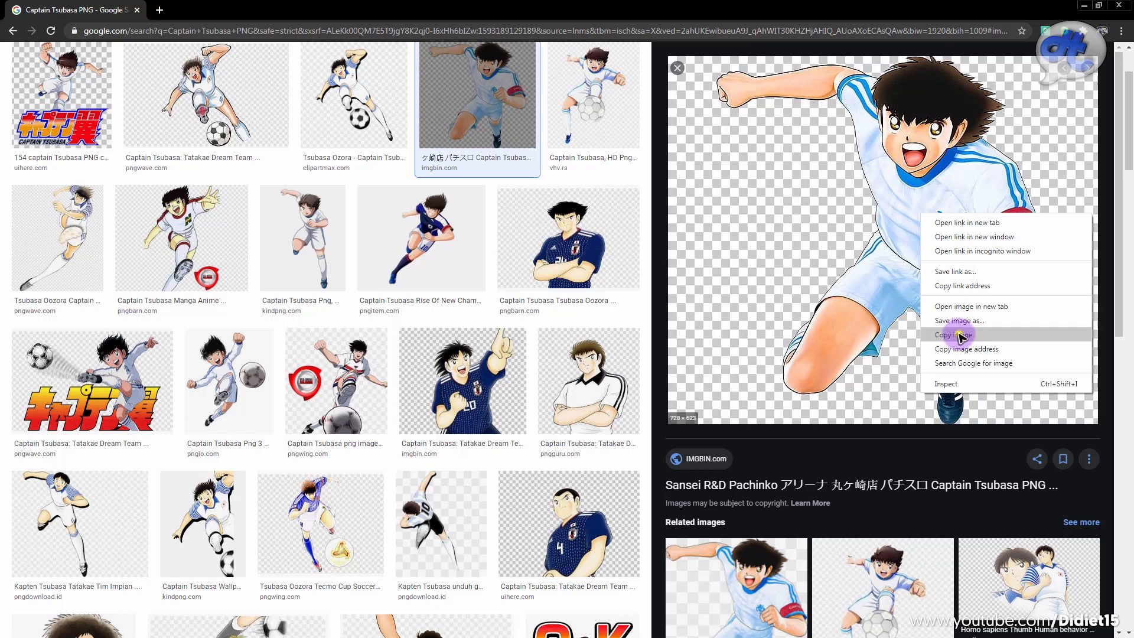
{"action": "left_click", "coordinate": [958, 335]}
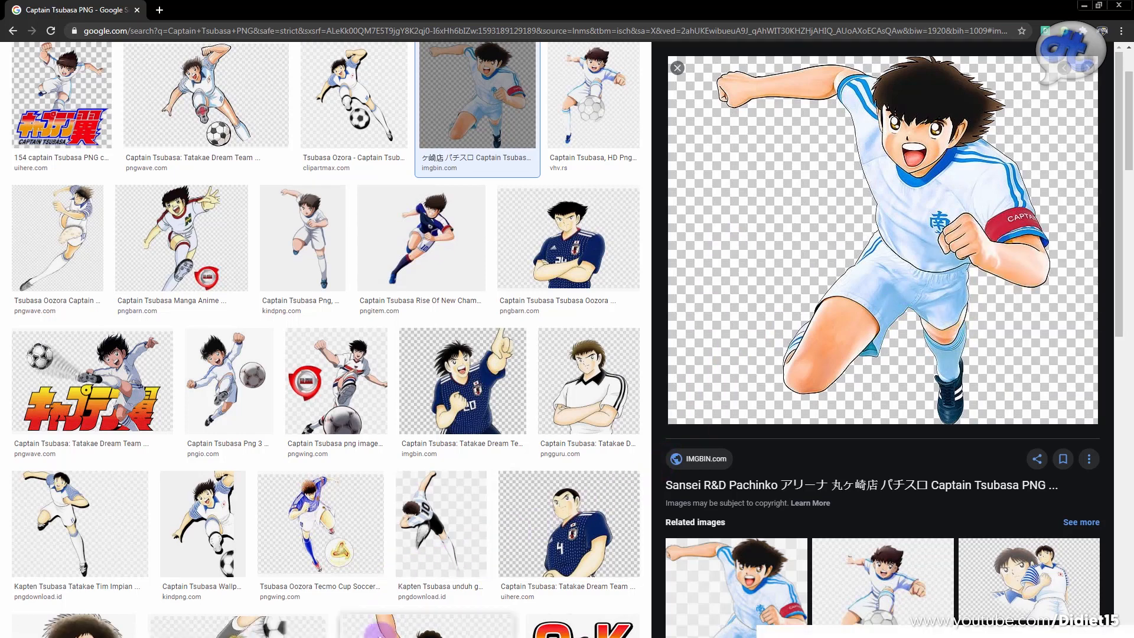
Step: Switch to Photoshop, create a 728 x 623 px document from the Clipboard preset and paste the copied image into it
{"action": "mouse_move", "coordinate": [346, 629]}
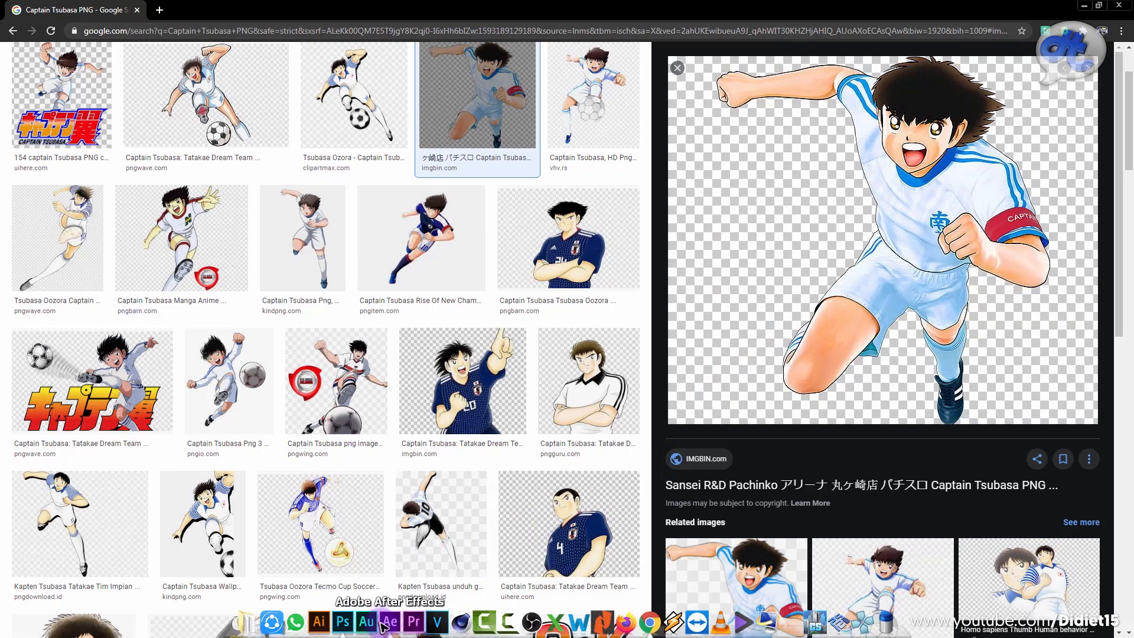
{"action": "left_click", "coordinate": [346, 623]}
{"action": "left_click", "coordinate": [34, 7]}
{"action": "left_click", "coordinate": [38, 21]}
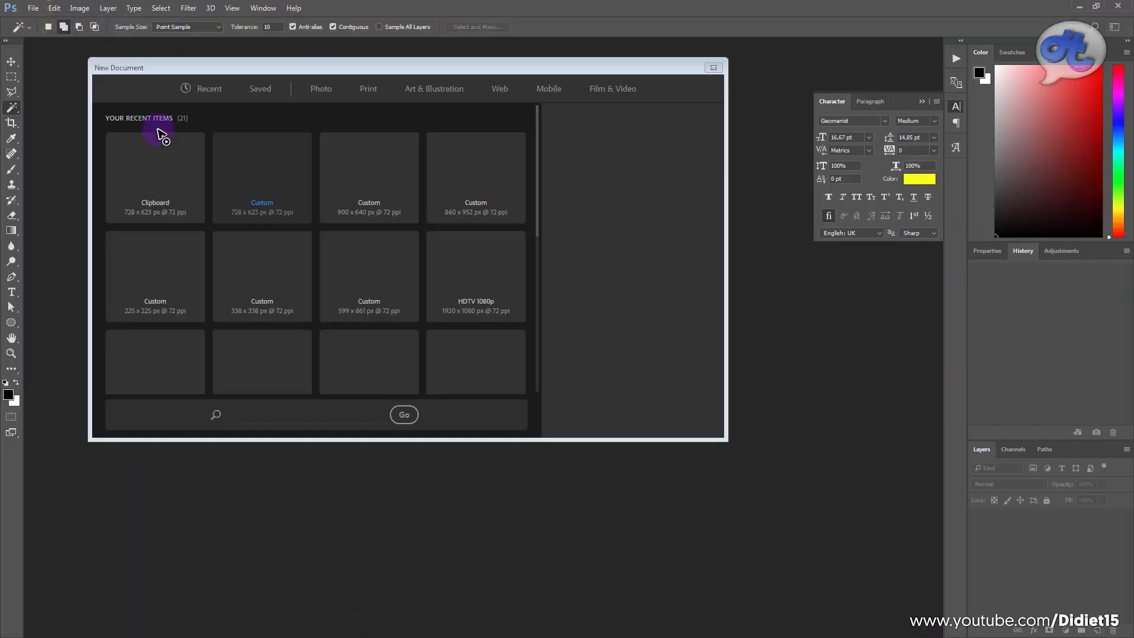
{"action": "left_click_drag", "start_coordinate": [242, 65], "coordinate": [247, 96]}
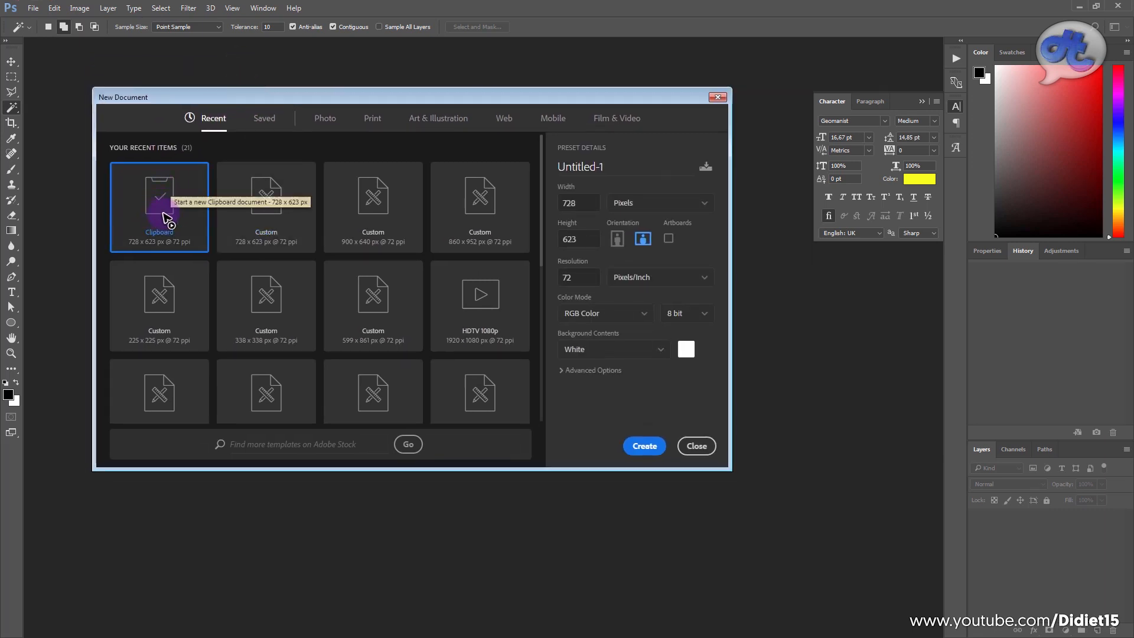
{"action": "left_click", "coordinate": [165, 208]}
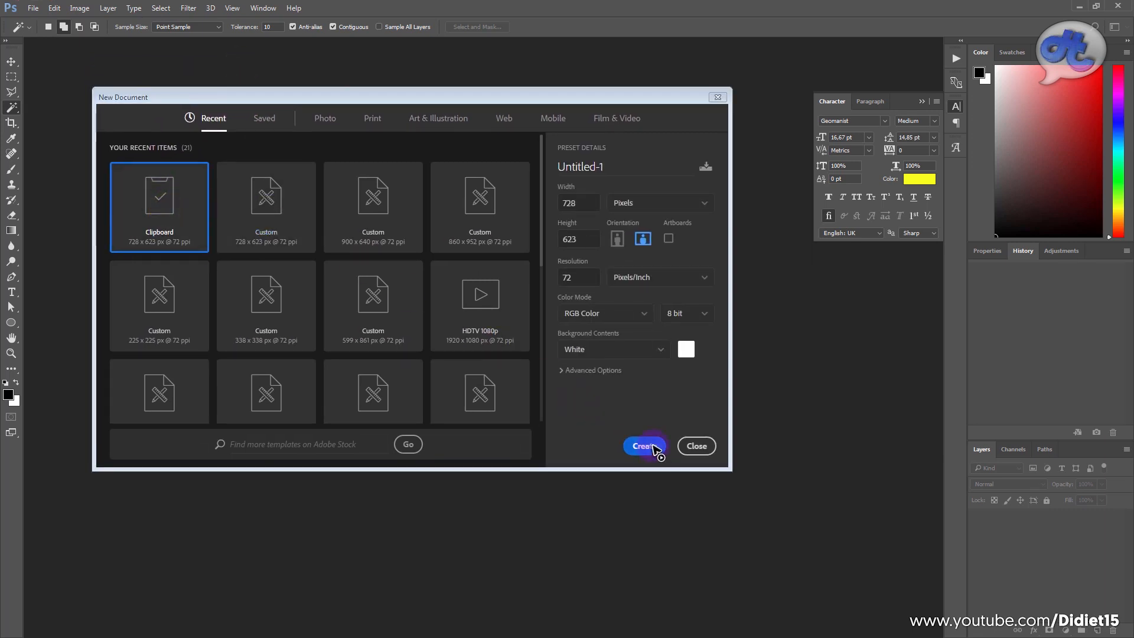
{"action": "left_click", "coordinate": [645, 446]}
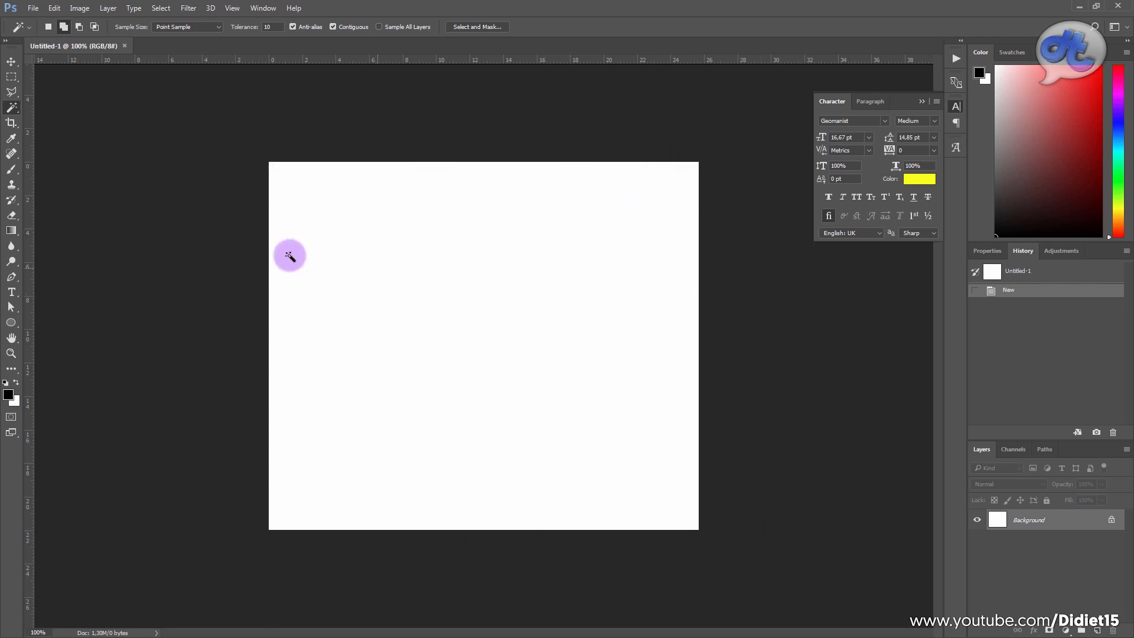
{"action": "left_click", "coordinate": [11, 61]}
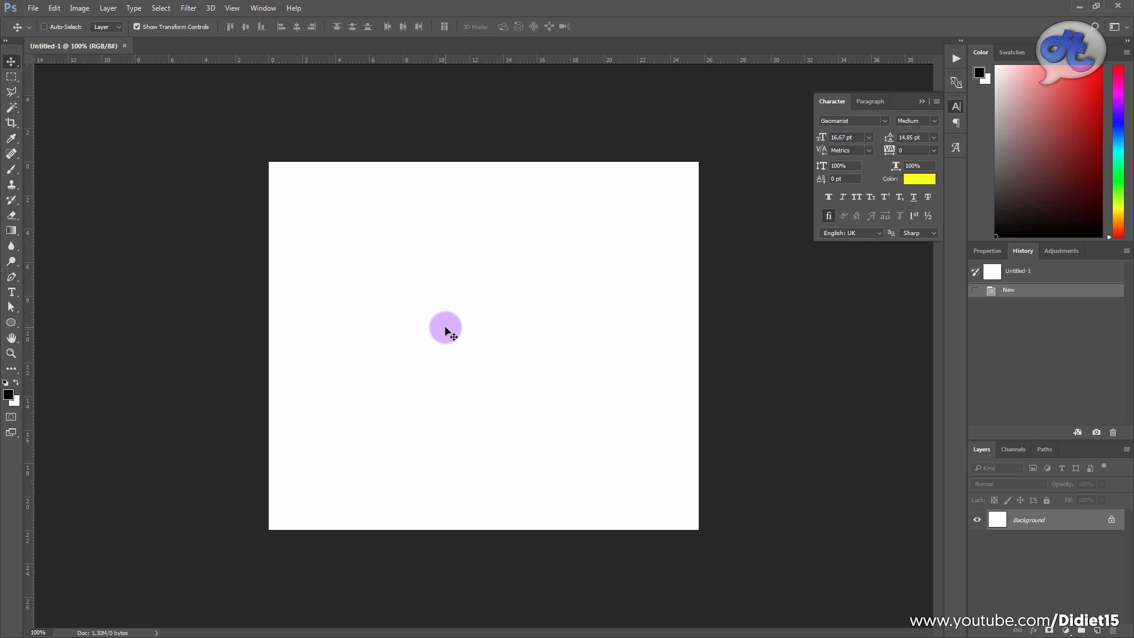
{"action": "key", "text": "ctrl+v"}
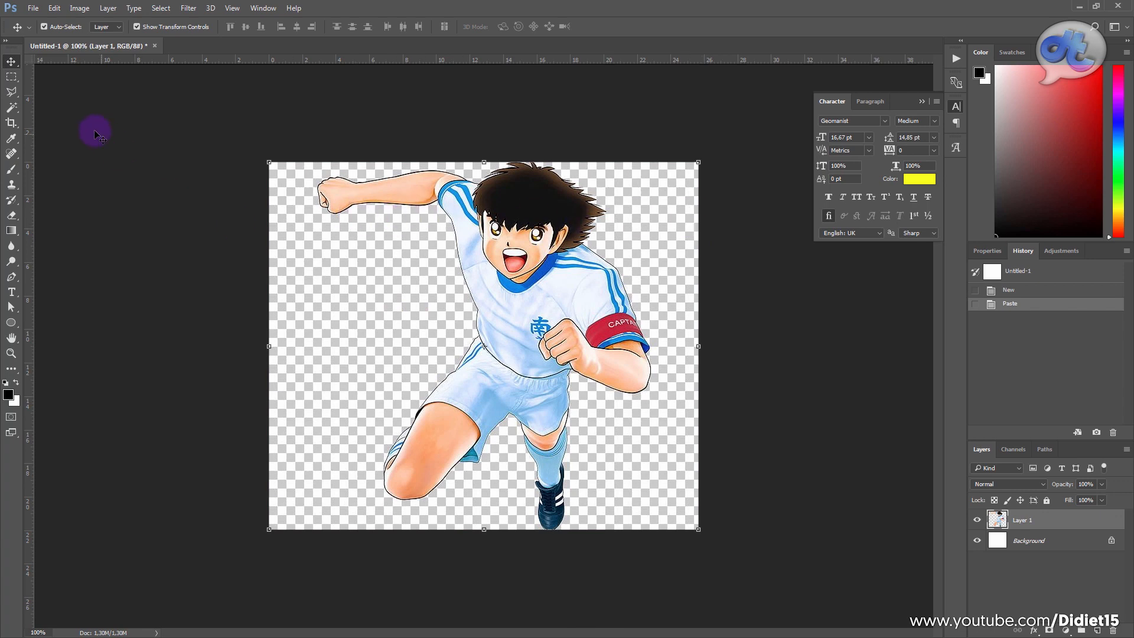
Step: Try moving the pasted player image diagonally across the canvas, undo the move and deselect the layer
{"action": "left_click_drag", "start_coordinate": [394, 203], "coordinate": [464, 277]}
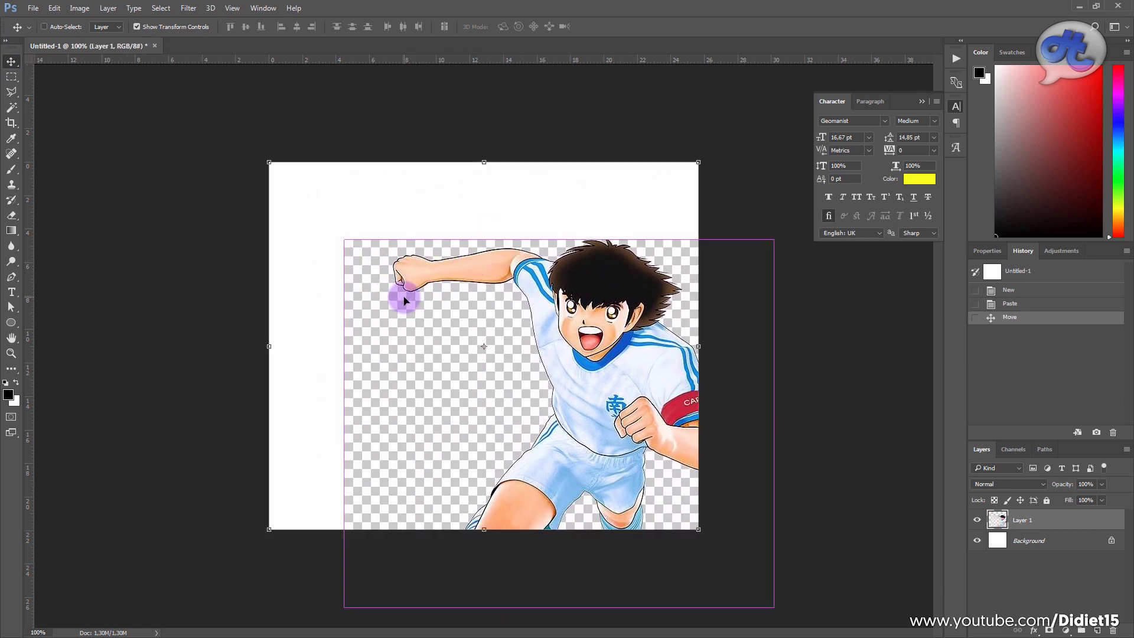
{"action": "key", "text": "ctrl+z"}
{"action": "left_click", "coordinate": [790, 257], "text": "ctrl"}
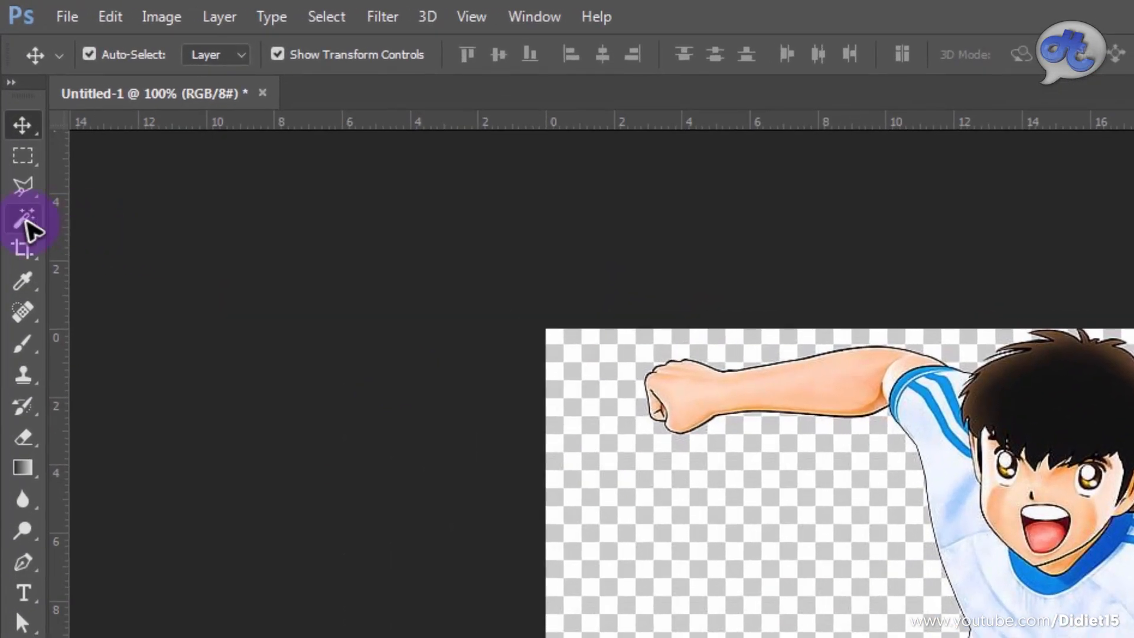
Step: Activate the Magic Wand Tool and make Layer 1 with the player image the active layer
{"action": "left_click", "coordinate": [24, 224]}
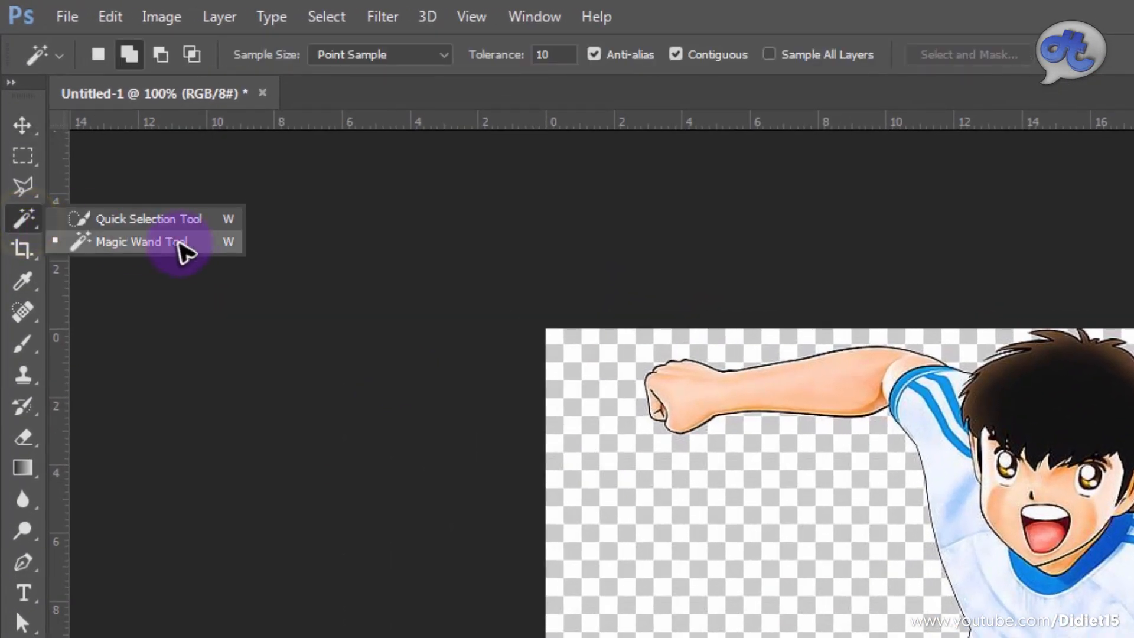
{"action": "left_click", "coordinate": [144, 243]}
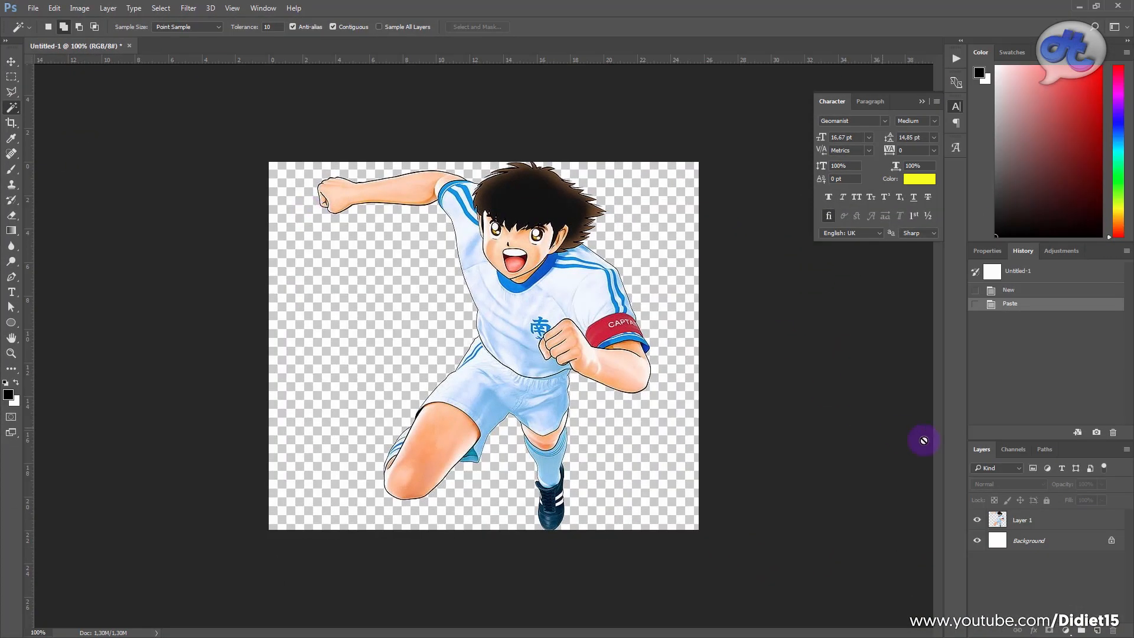
{"action": "left_click", "coordinate": [1041, 520]}
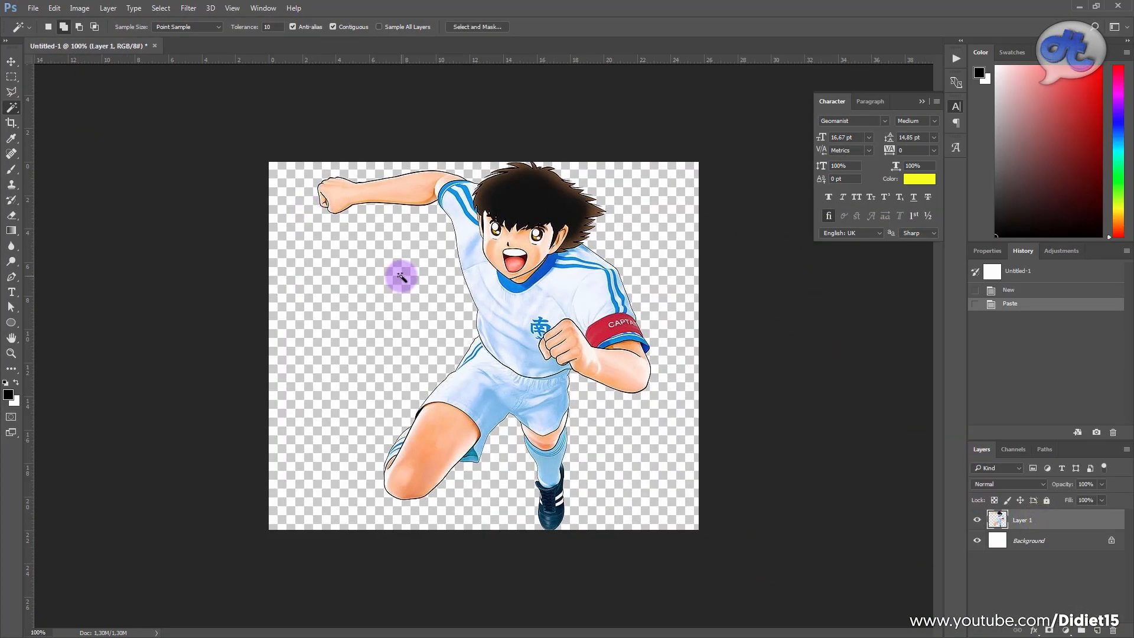
{"action": "scroll", "coordinate": [401, 278], "scroll_direction": "up", "scroll_amount": 2}
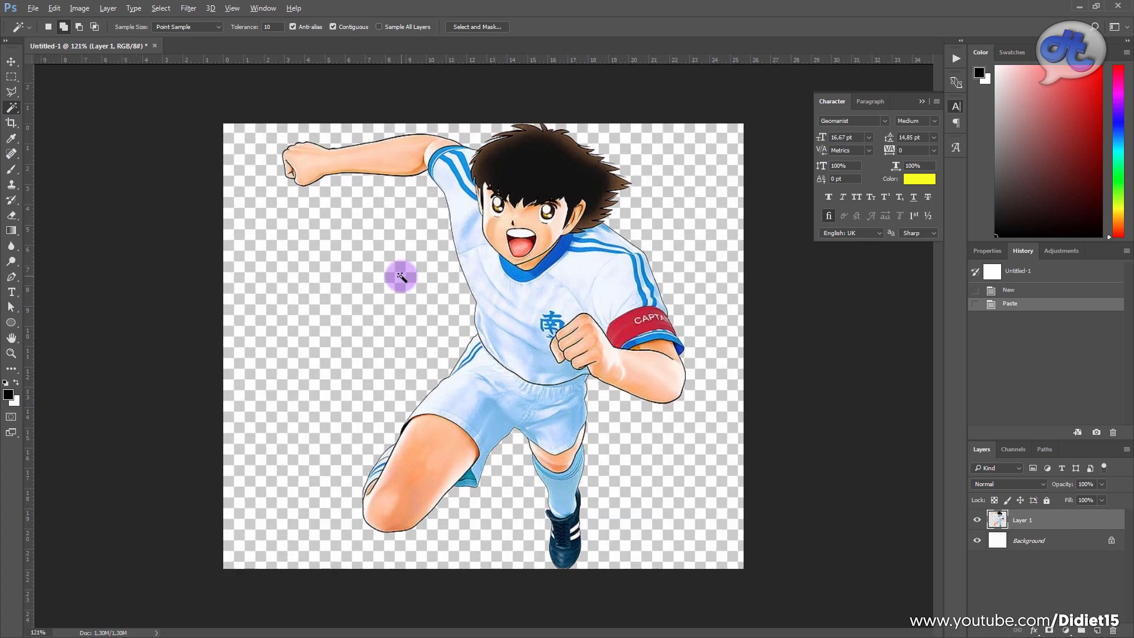
{"action": "scroll", "coordinate": [357, 227], "scroll_direction": "up", "scroll_amount": 1}
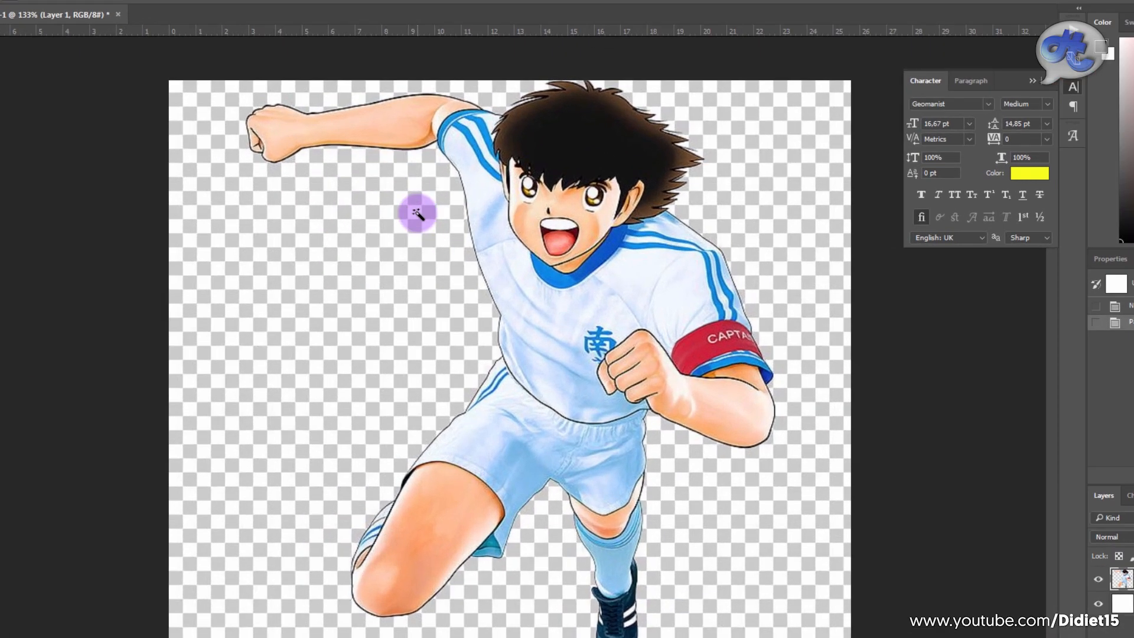
Step: Try selecting several adjoining white and grey checkerboard squares one by one beside the player, and clear the selection
{"action": "left_click", "coordinate": [413, 220]}
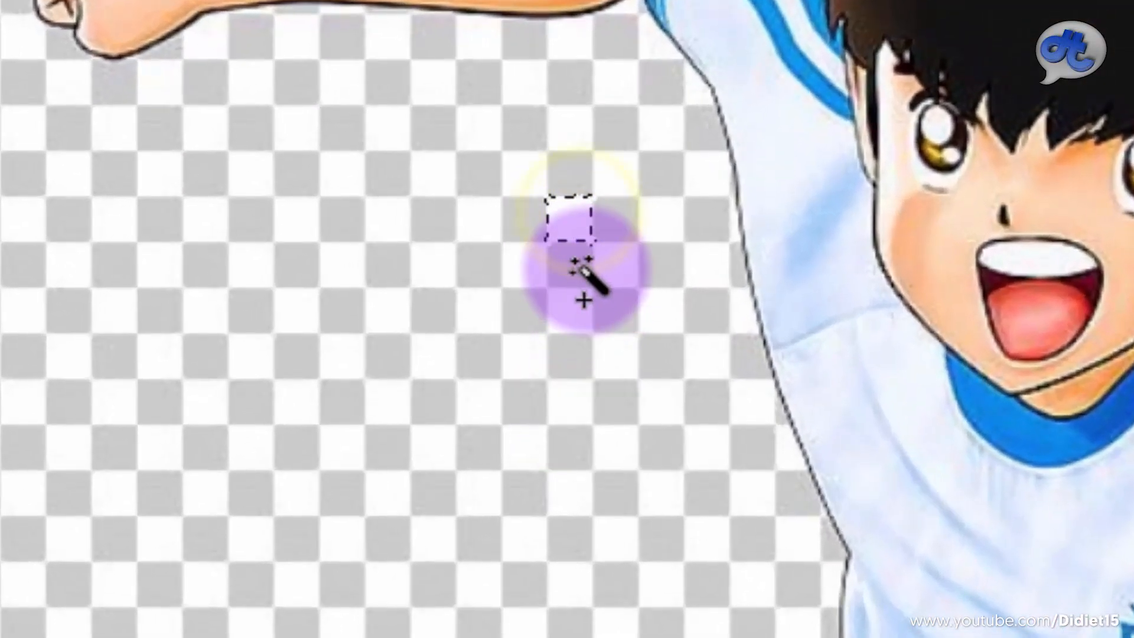
{"action": "left_click", "coordinate": [615, 260], "text": "shift"}
{"action": "left_click", "coordinate": [647, 275], "text": "shift"}
{"action": "left_click", "coordinate": [552, 172], "text": "shift"}
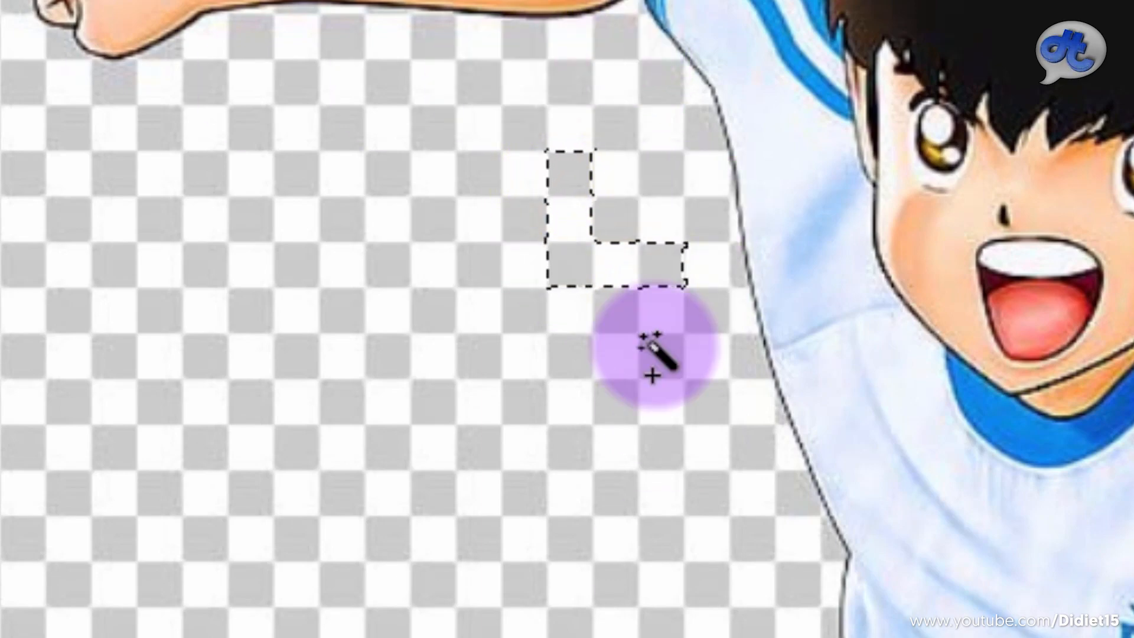
{"action": "key", "text": "ctrl+d"}
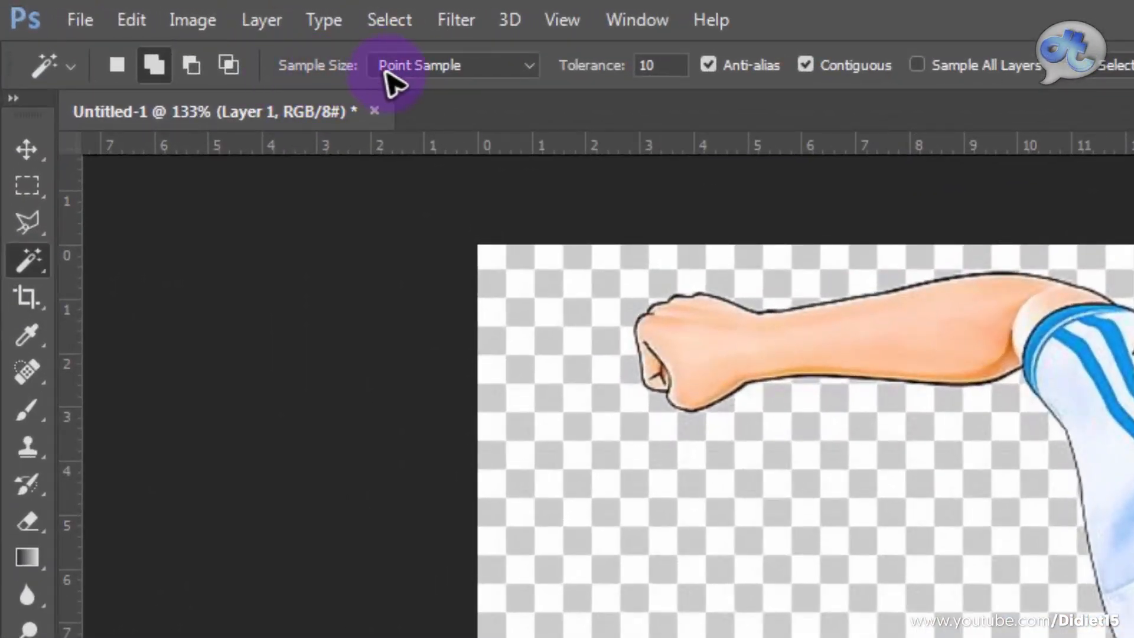
Step: Switch the Magic Wand's sample size to 3 by 3 Average and back to Point Sample, test-select single checkerboard squares and deselect them
{"action": "left_click", "coordinate": [530, 67]}
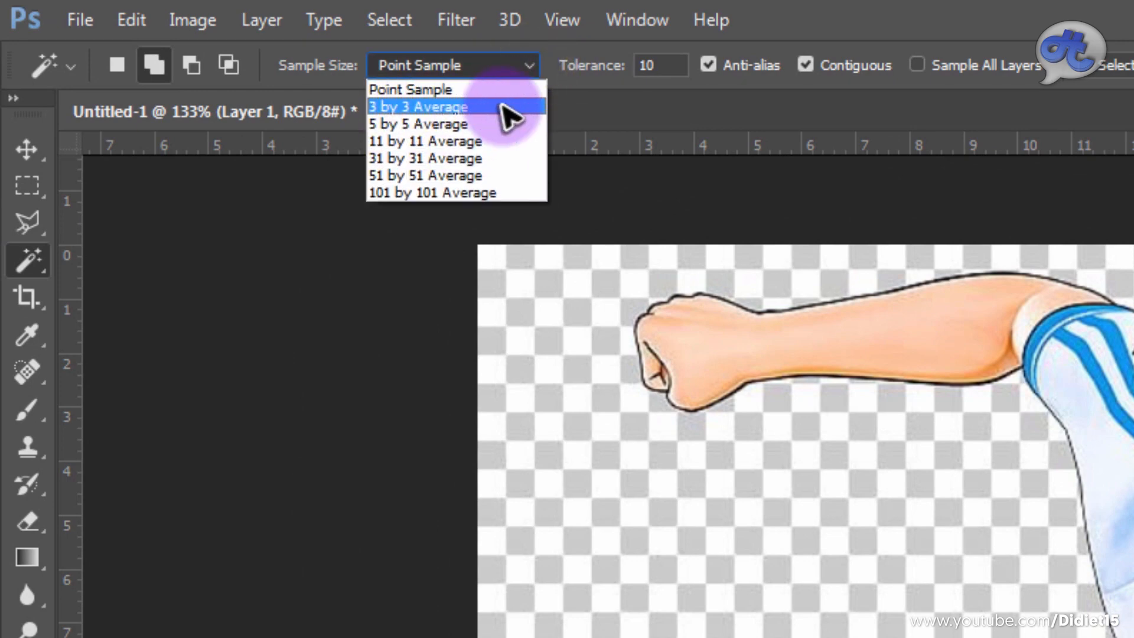
{"action": "left_click", "coordinate": [450, 107]}
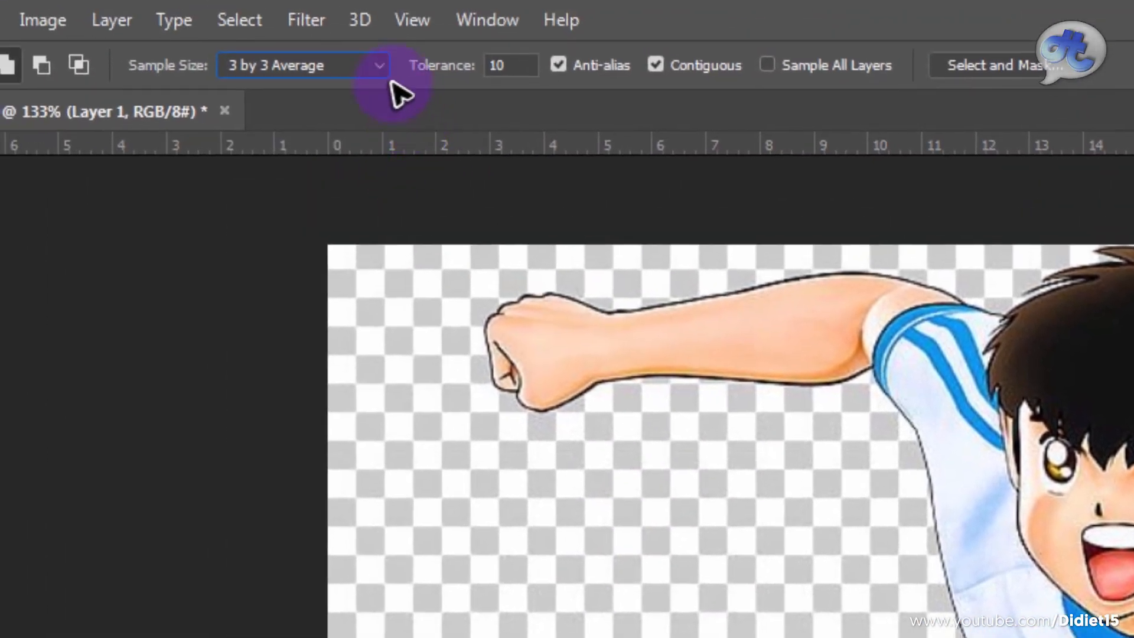
{"action": "left_click", "coordinate": [380, 65]}
{"action": "left_click", "coordinate": [369, 90]}
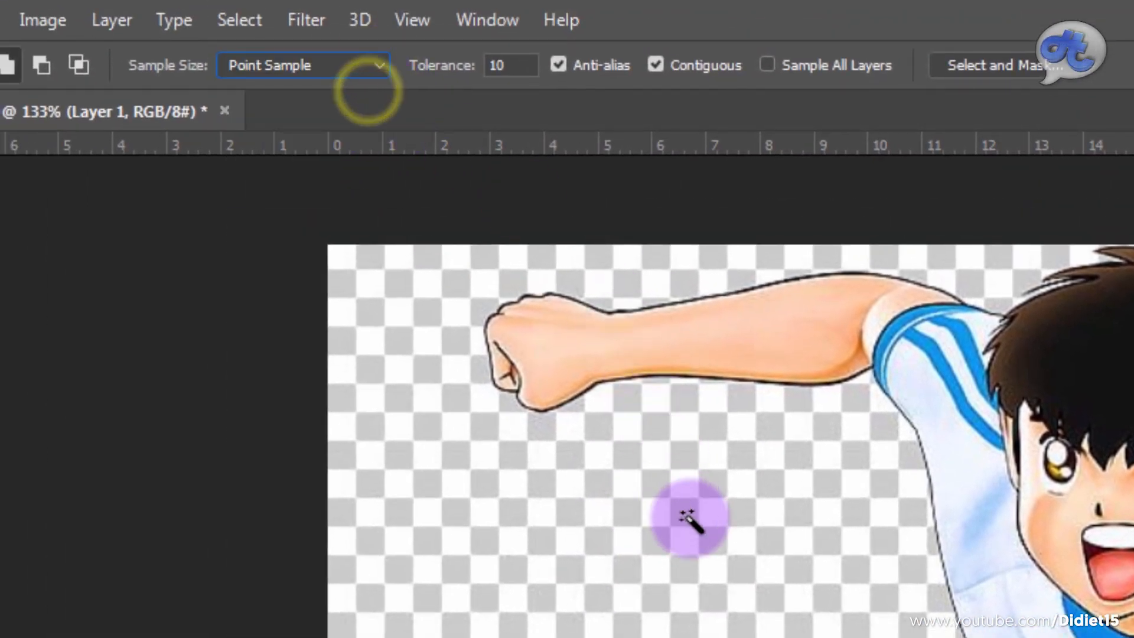
{"action": "left_click", "coordinate": [685, 481]}
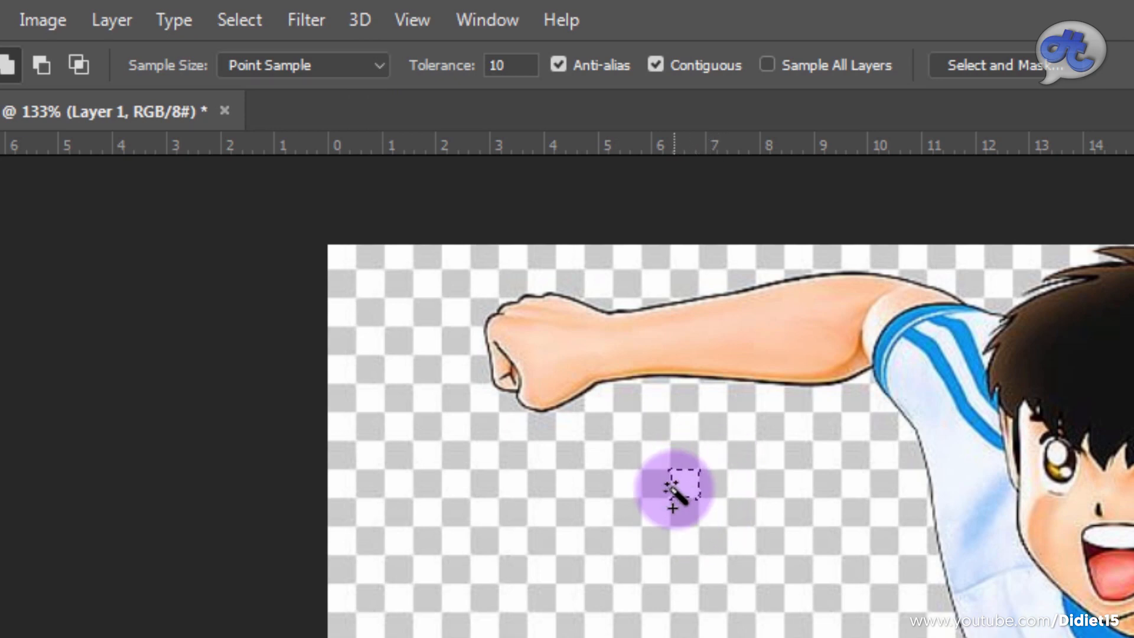
{"action": "key", "text": "ctrl+d"}
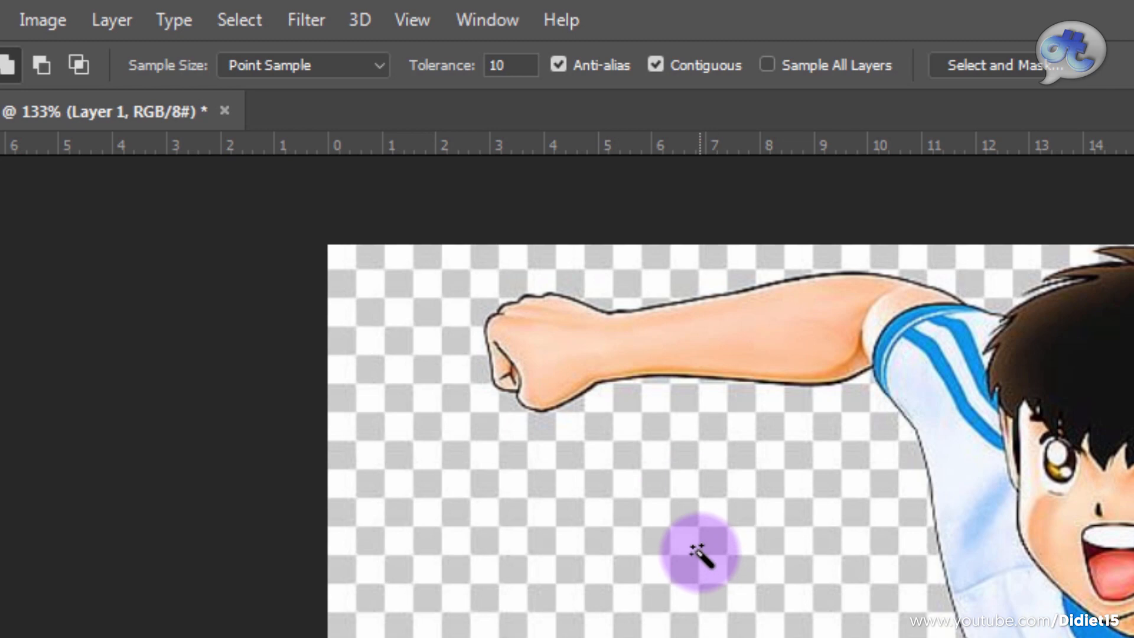
{"action": "left_click", "coordinate": [378, 66]}
{"action": "left_click", "coordinate": [379, 65]}
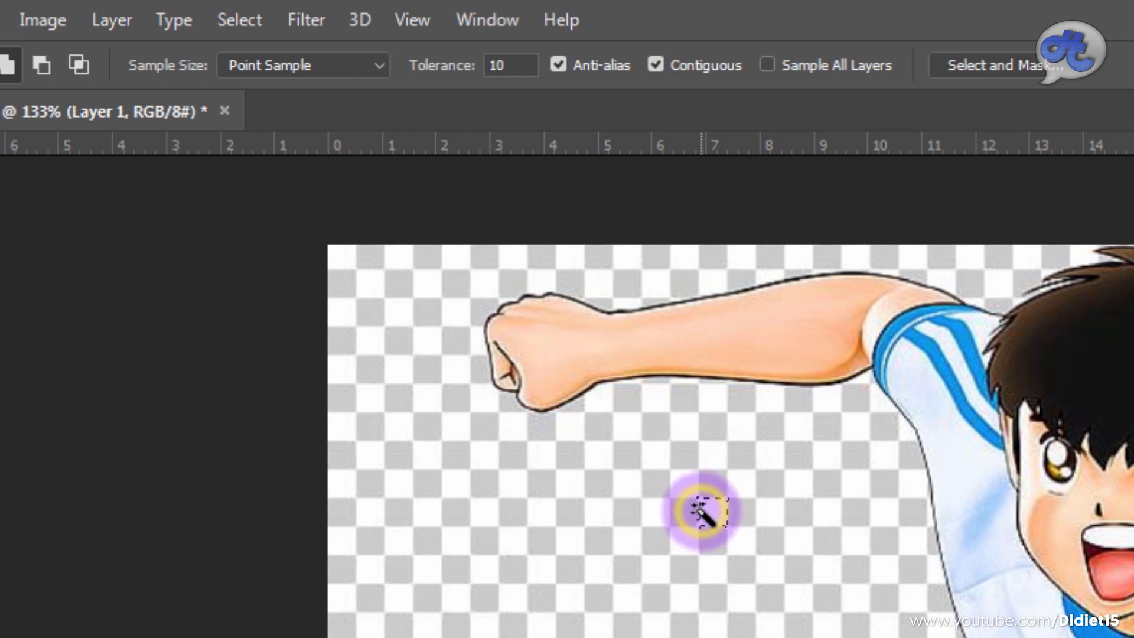
{"action": "key", "text": "ctrl+d"}
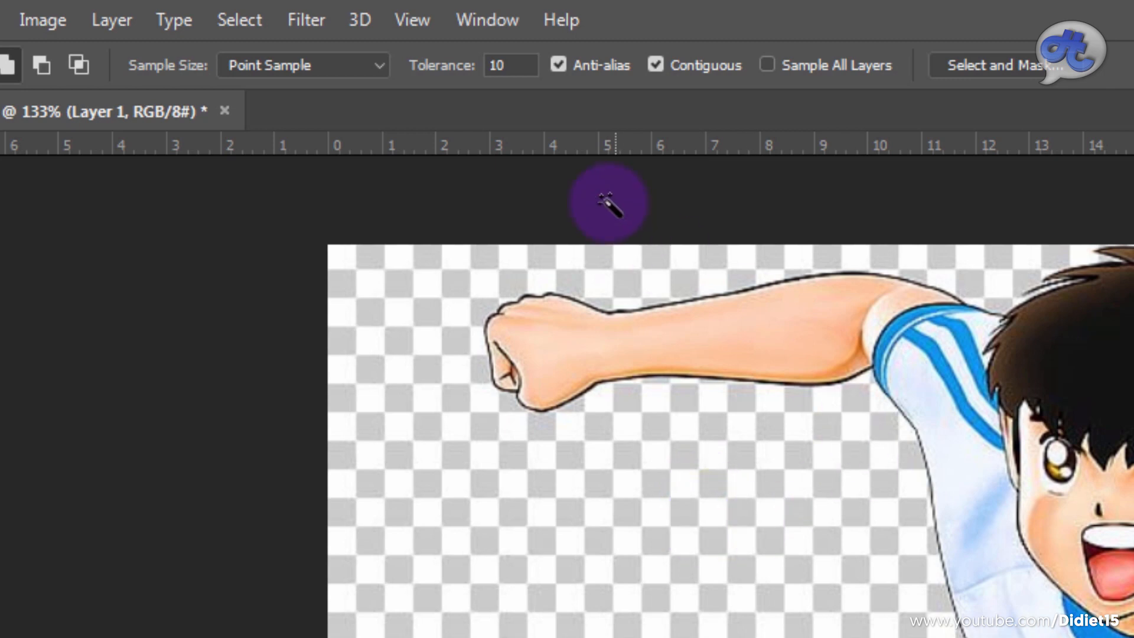
Step: Set the Magic Wand's sample size to 3 by 3 Average, testing it on a checkerboard square, and its tolerance to 10
{"action": "left_click", "coordinate": [380, 65]}
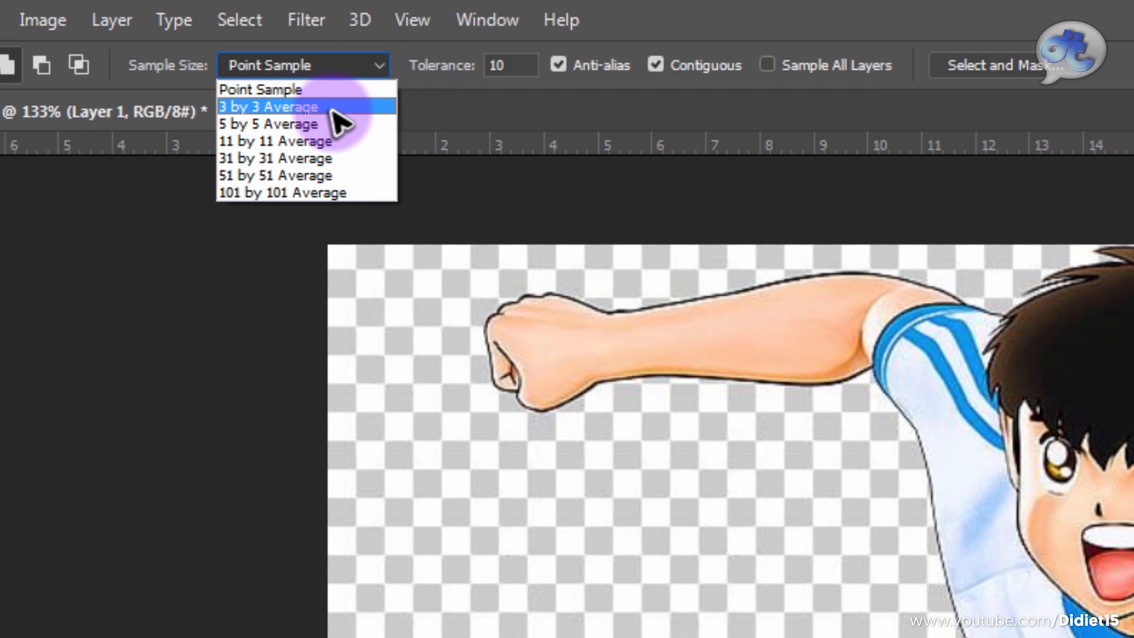
{"action": "left_click", "coordinate": [332, 108]}
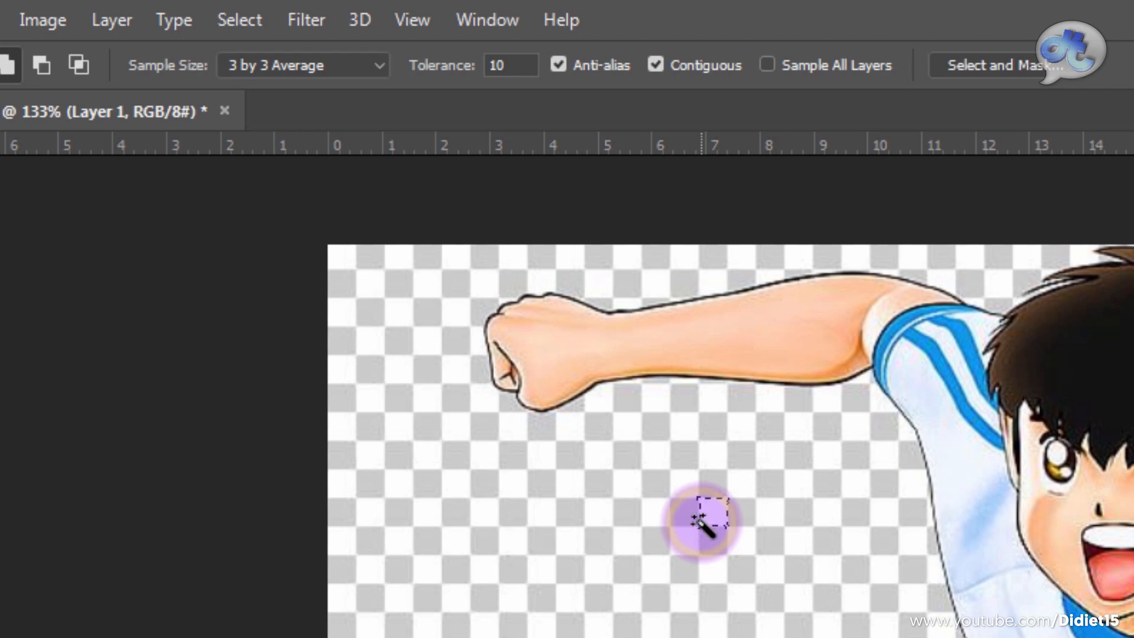
{"action": "key", "text": "ctrl+d"}
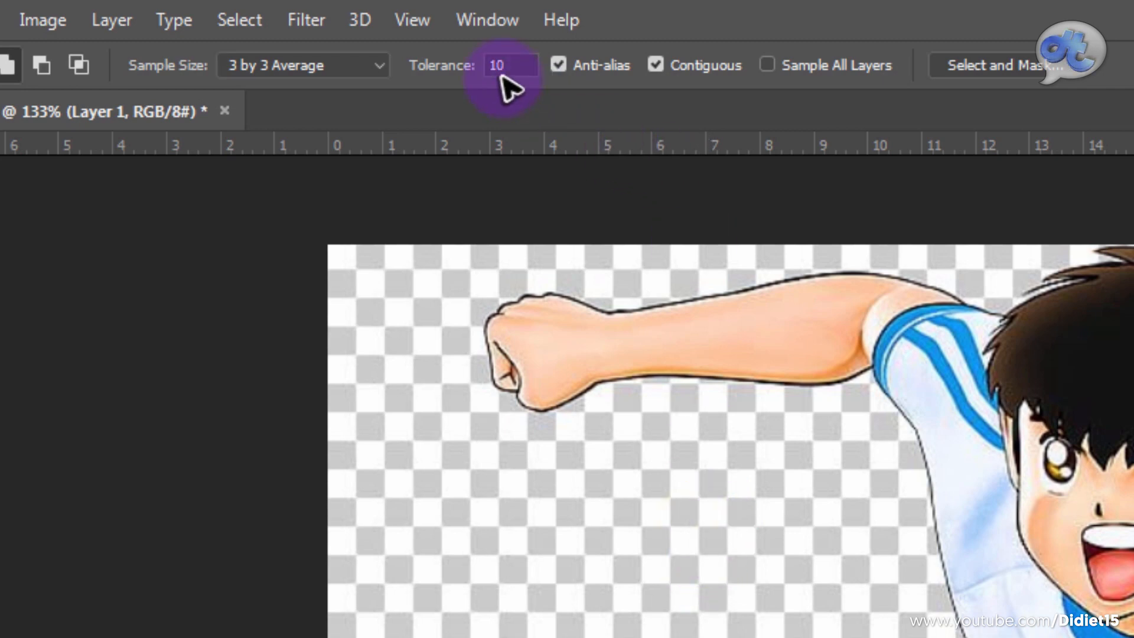
{"action": "left_click_drag", "start_coordinate": [513, 64], "coordinate": [501, 68]}
{"action": "type", "text": "10"}
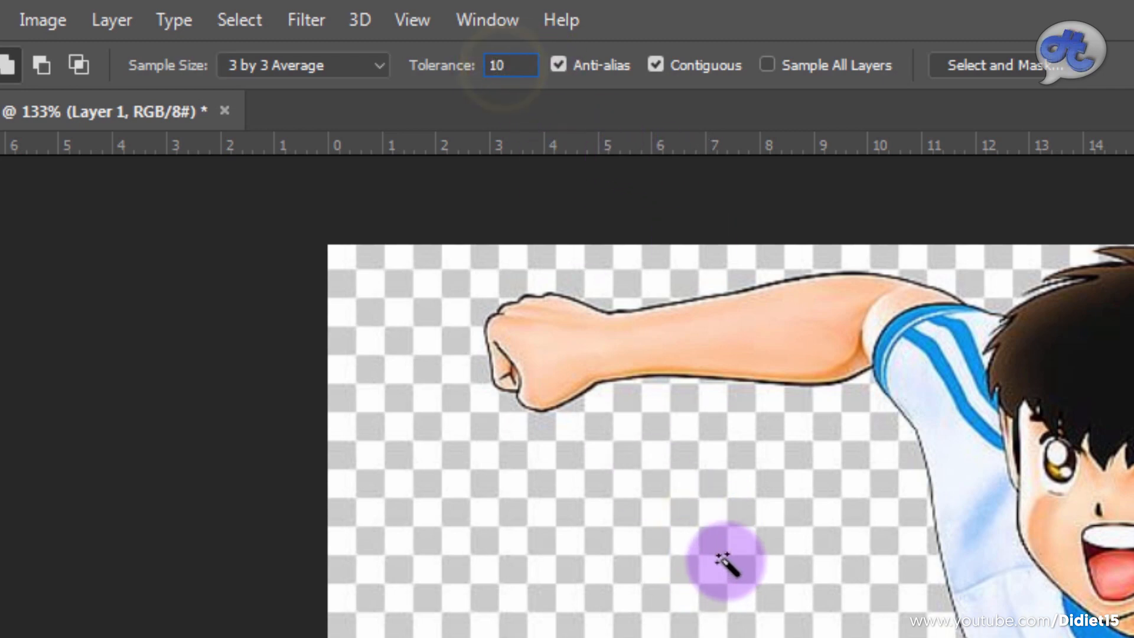
Step: Test the Magic Wand at tolerance 10, deselect, and reselect the whole connected checkerboard background around the player
{"action": "left_click", "coordinate": [692, 521]}
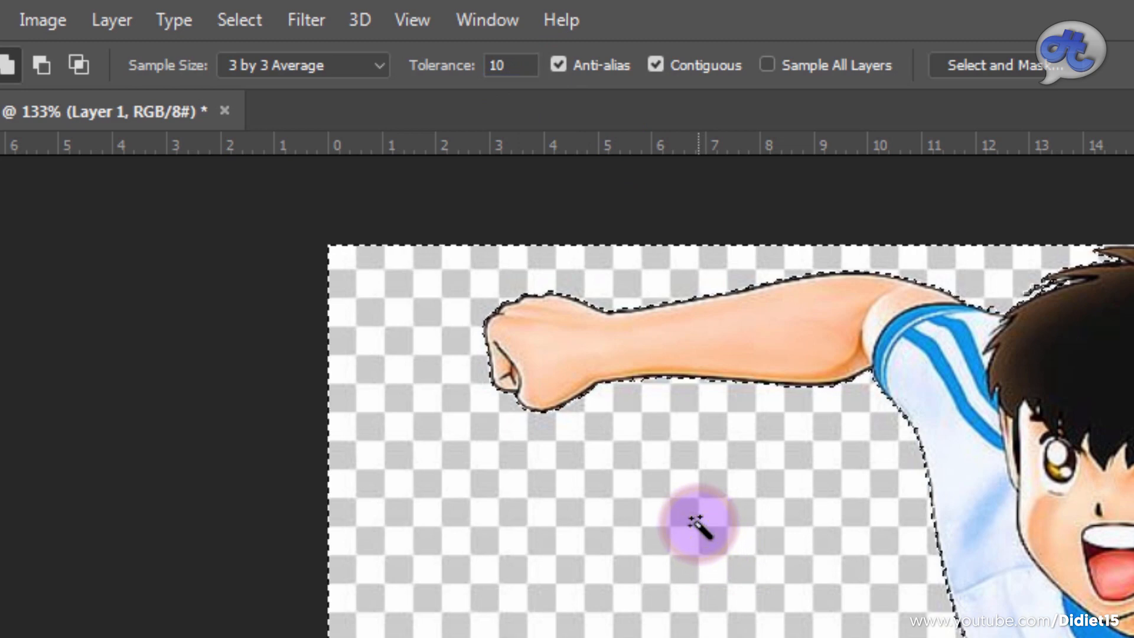
{"action": "key", "text": "ctrl+d"}
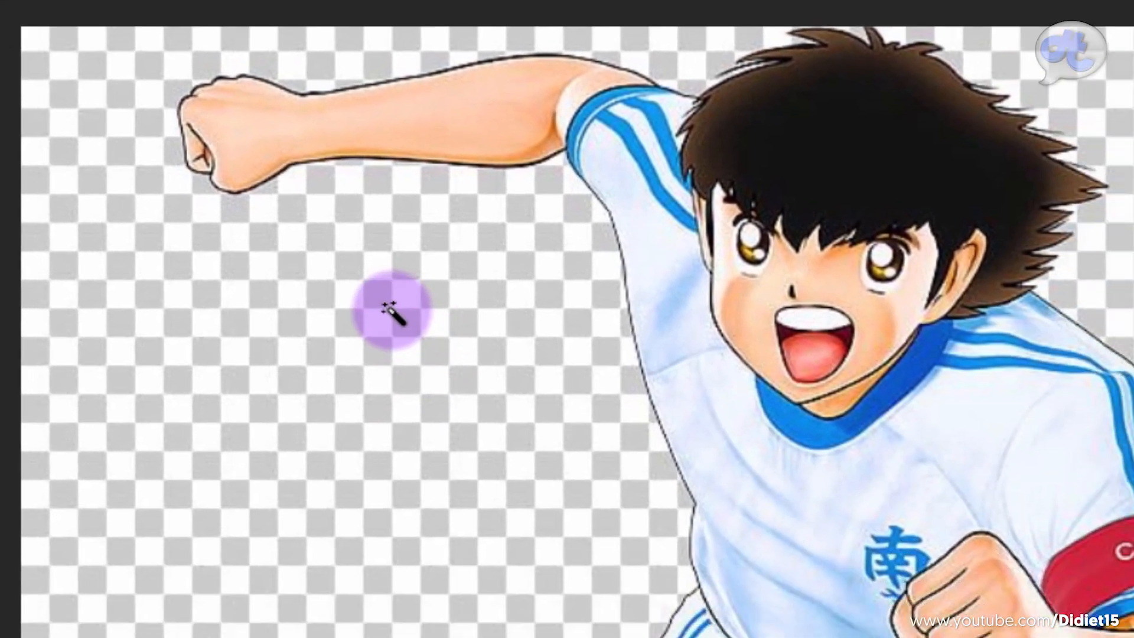
{"action": "left_click", "coordinate": [390, 310]}
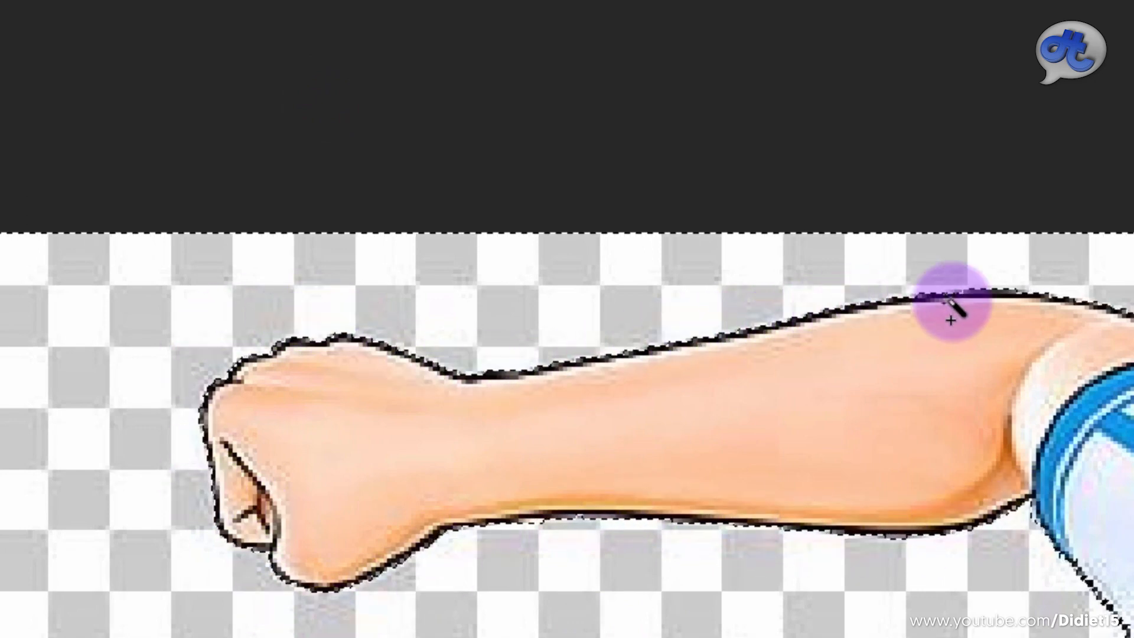
Step: Examine the selection outline around the player's outstretched arm, legs, shoe, bent elbow, armband and hair
{"action": "left_click_drag", "start_coordinate": [1119, 481], "coordinate": [1064, 12]}
{"action": "left_click_drag", "start_coordinate": [557, 576], "coordinate": [281, 518]}
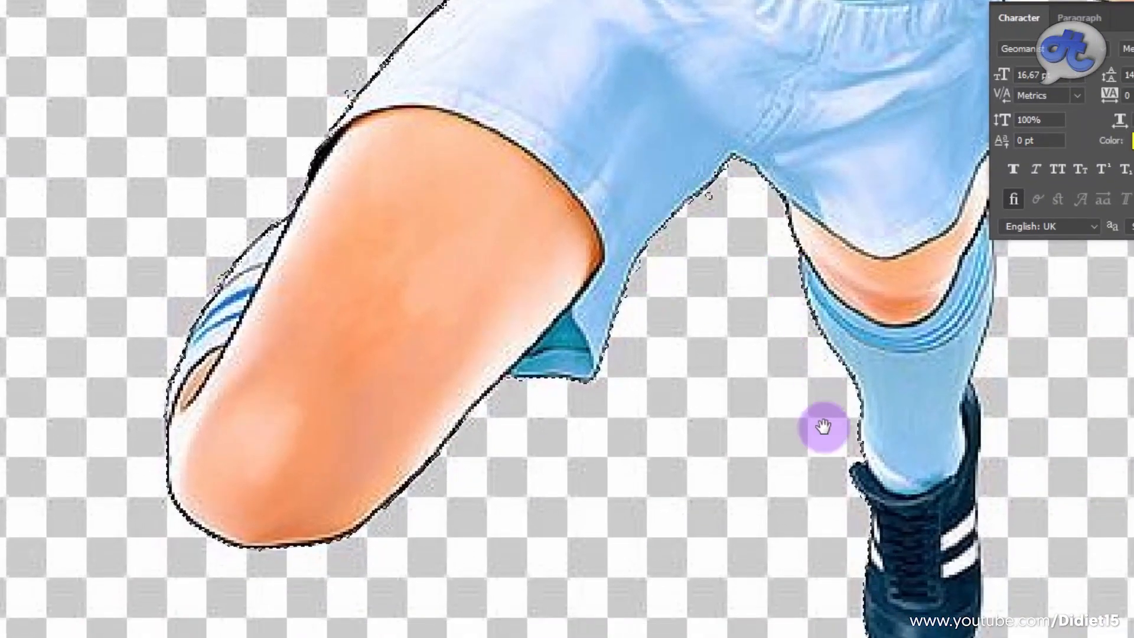
{"action": "left_click_drag", "start_coordinate": [1015, 633], "coordinate": [662, 625]}
{"action": "left_click_drag", "start_coordinate": [576, 542], "coordinate": [343, 497]}
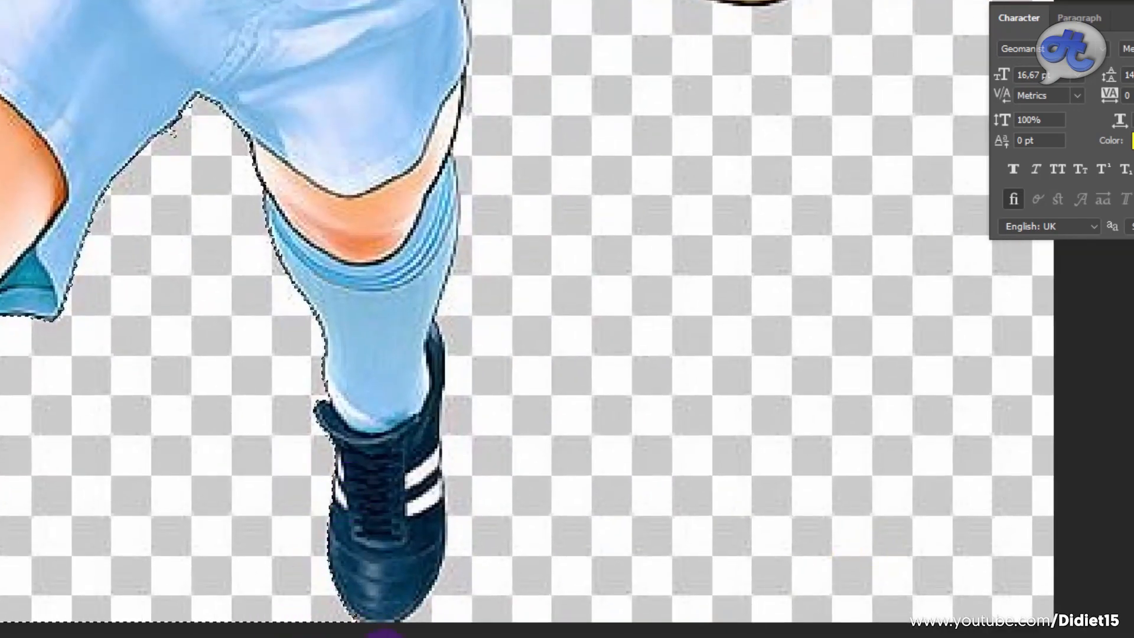
{"action": "left_click_drag", "start_coordinate": [541, 420], "coordinate": [378, 542]}
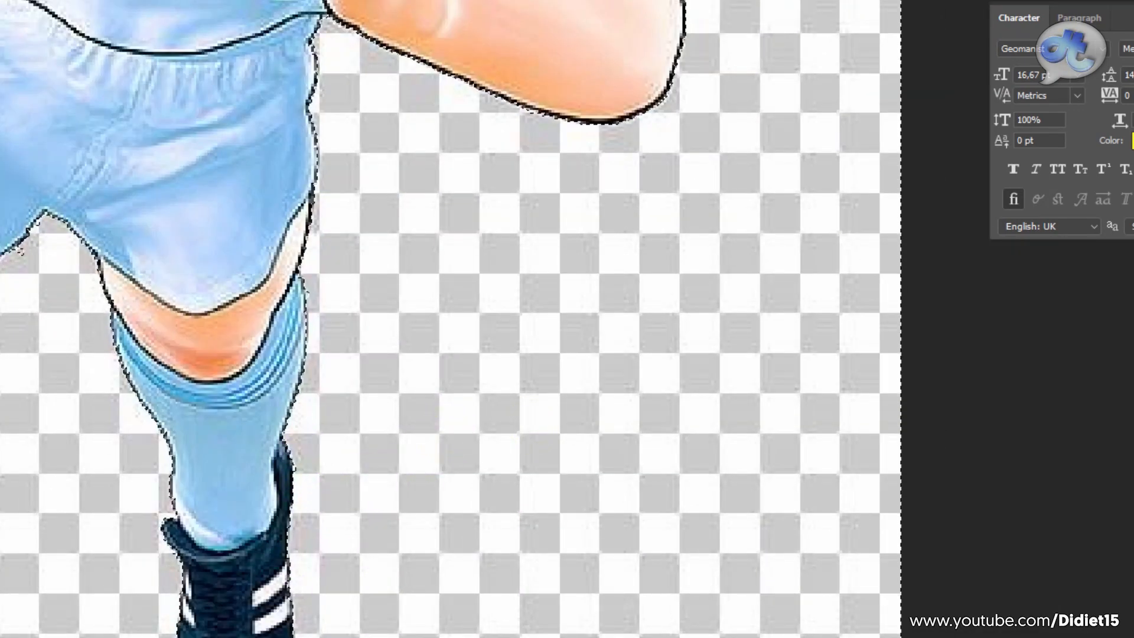
{"action": "scroll", "coordinate": [314, 380], "scroll_direction": "up", "scroll_amount": 5}
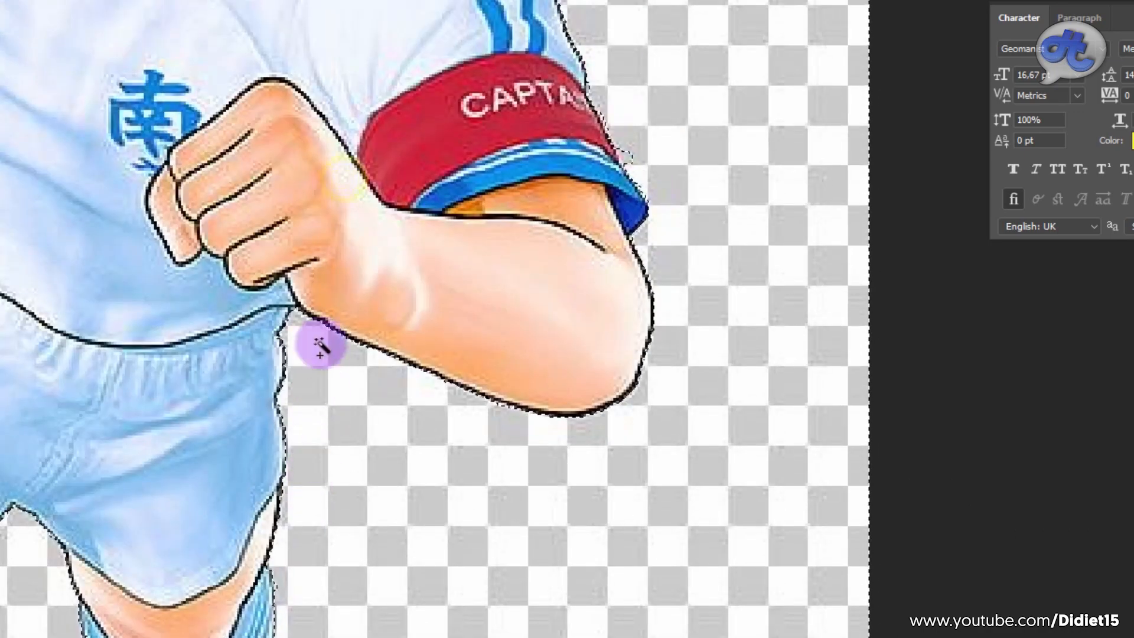
{"action": "scroll", "coordinate": [650, 219], "scroll_direction": "up", "scroll_amount": 5}
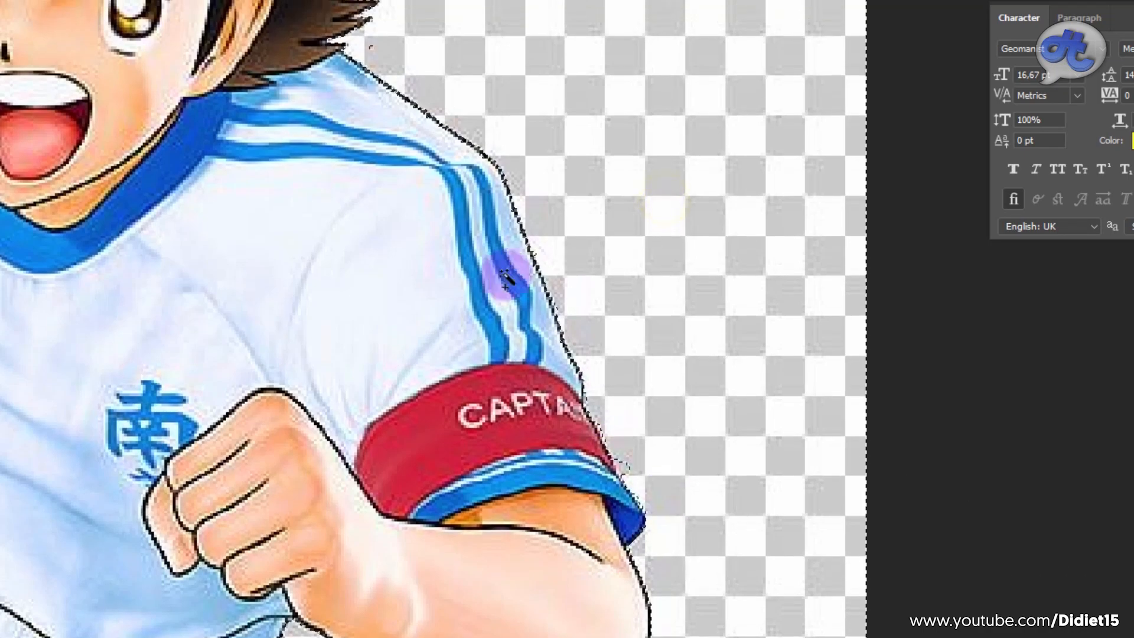
{"action": "left_click_drag", "start_coordinate": [580, 444], "coordinate": [504, 342]}
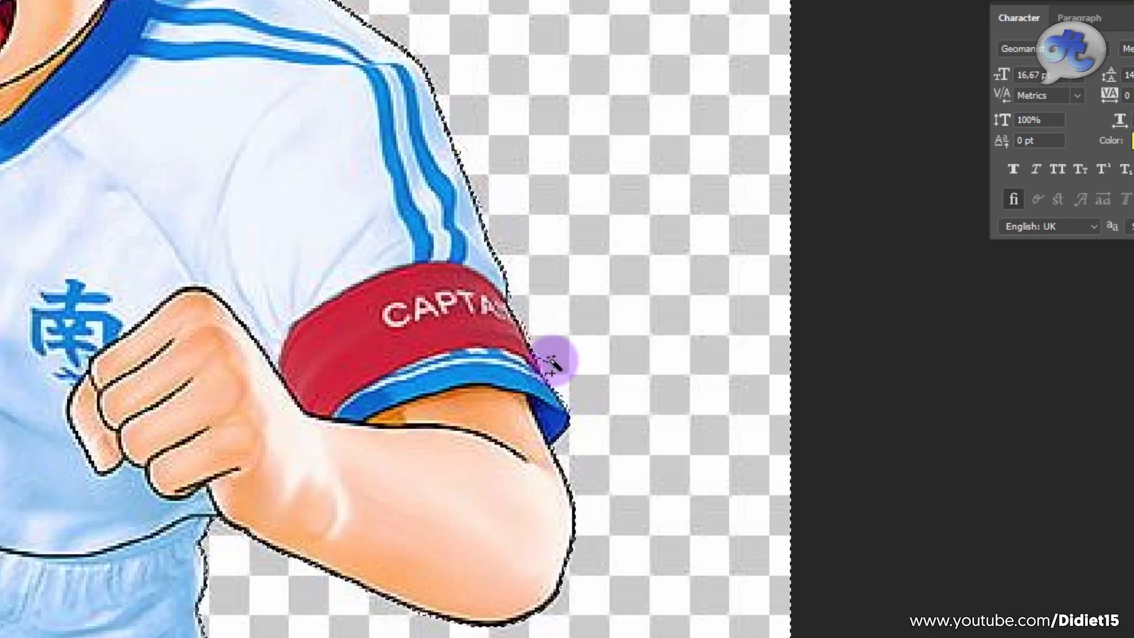
{"action": "left_click_drag", "start_coordinate": [230, 142], "coordinate": [533, 620]}
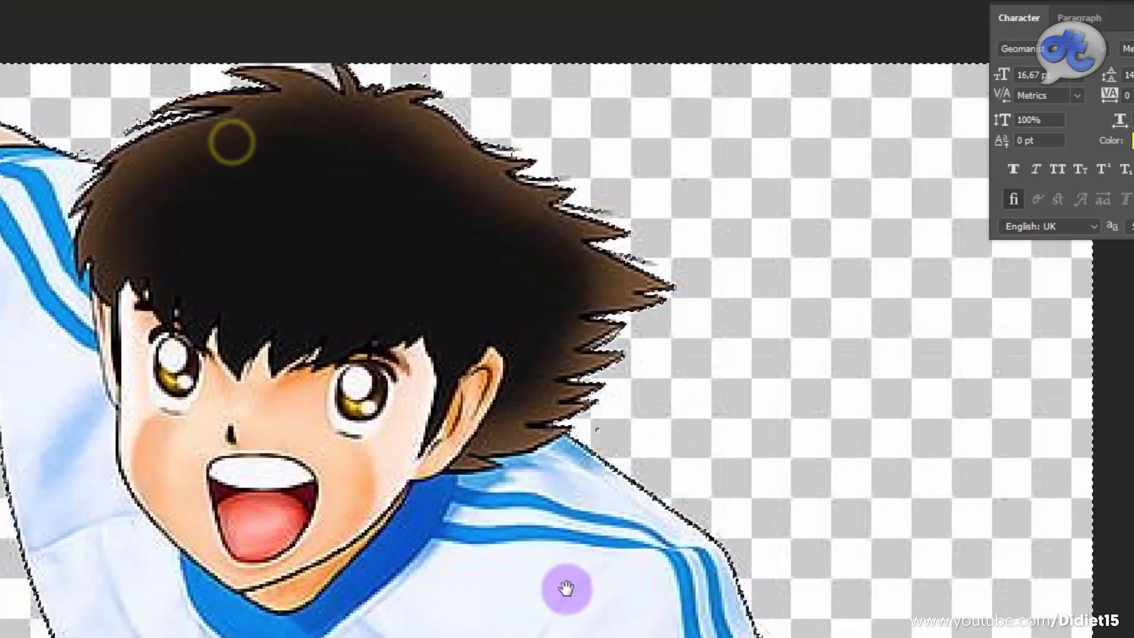
{"action": "left_click_drag", "start_coordinate": [488, 434], "coordinate": [552, 80]}
{"action": "left_click_drag", "start_coordinate": [368, 401], "coordinate": [443, 197]}
{"action": "left_click_drag", "start_coordinate": [550, 473], "coordinate": [174, 625]}
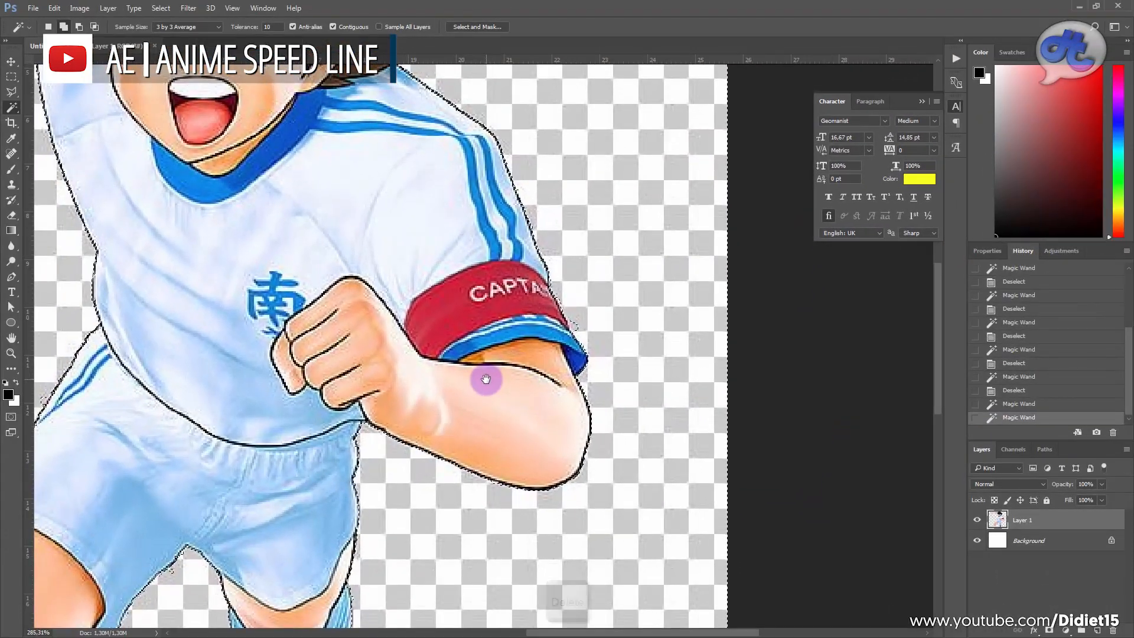
Step: Delete the selected checkerboard background from Layer 1 and select the leftover fragment beside the captain's armband
{"action": "key", "text": "Delete"}
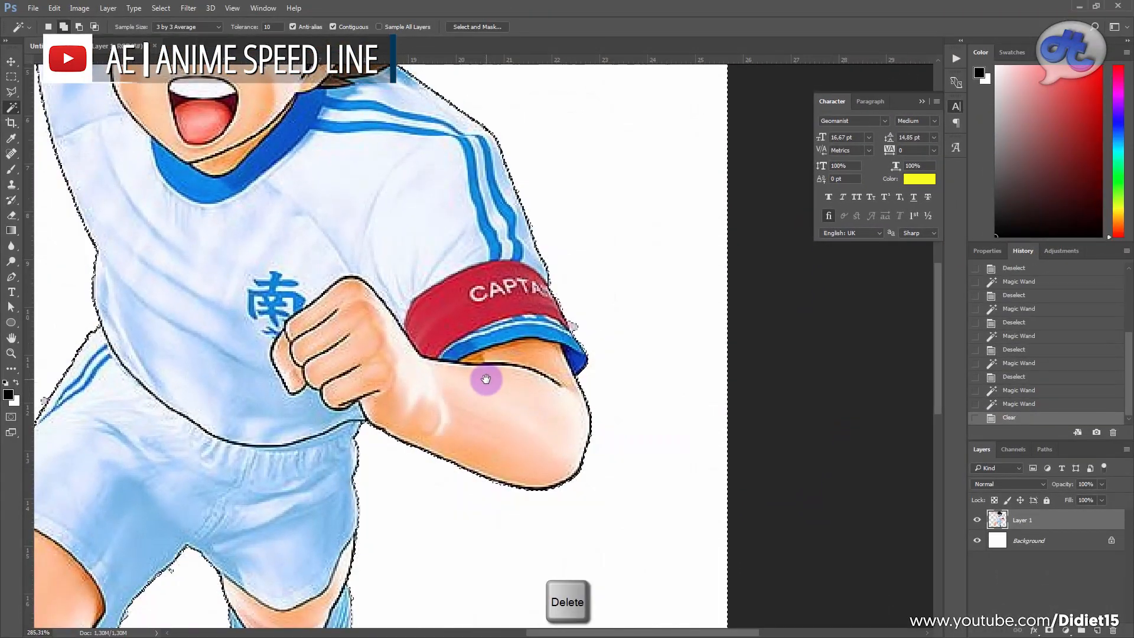
{"action": "left_click_drag", "start_coordinate": [544, 374], "coordinate": [481, 337]}
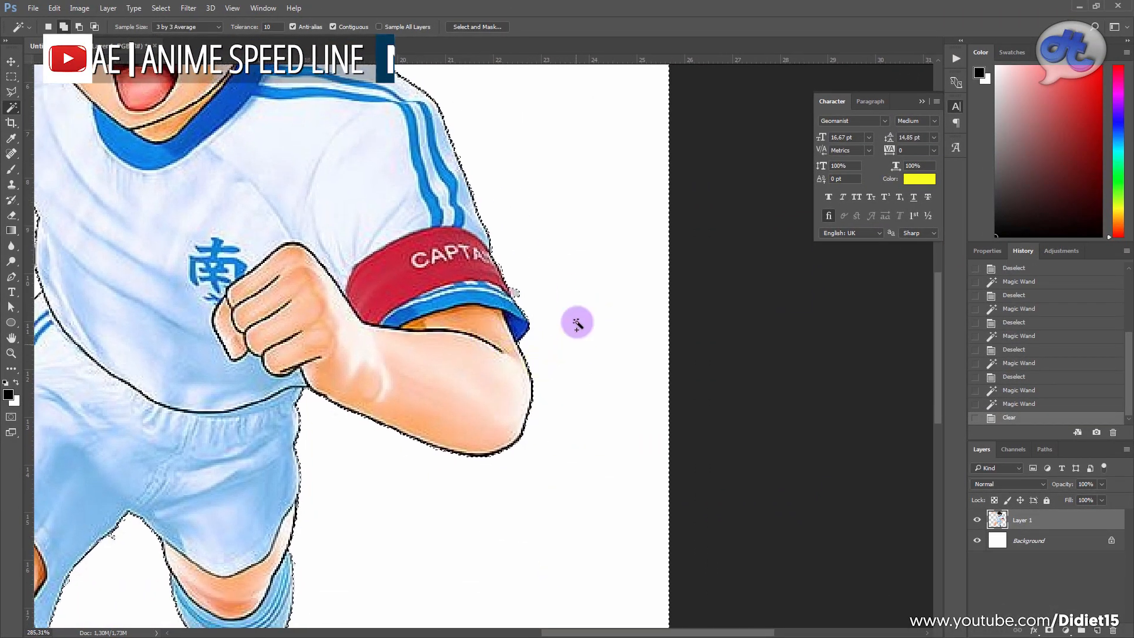
{"action": "left_click", "coordinate": [461, 352]}
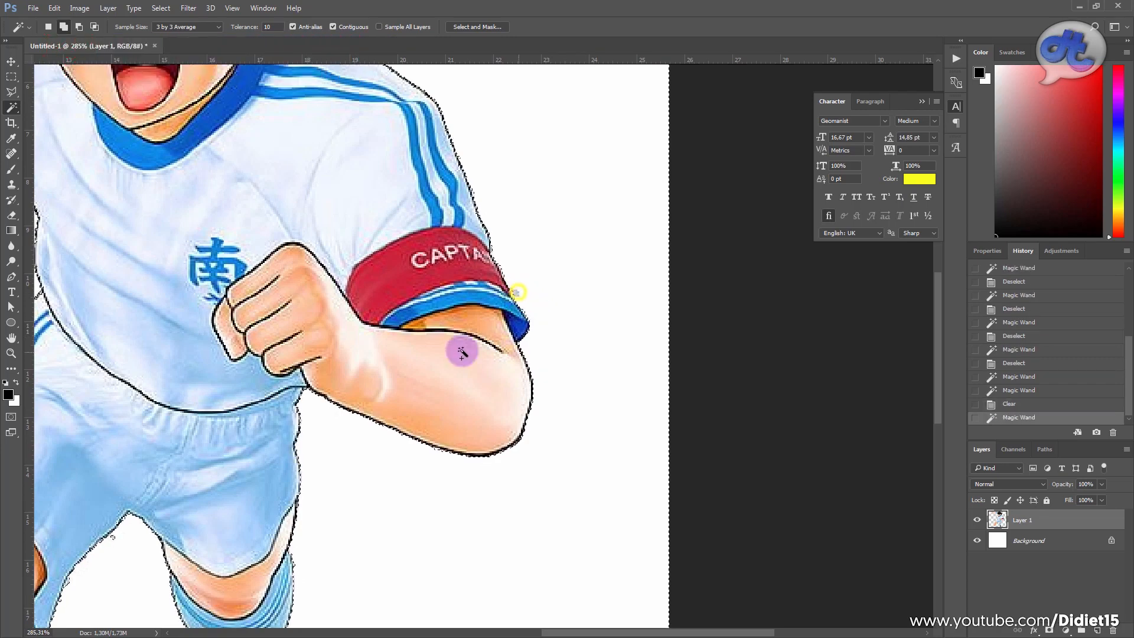
Step: Clear the leftover checkerboard fragments beside the shorts, near the thigh and between the legs, and deselect
{"action": "left_click_drag", "start_coordinate": [215, 278], "coordinate": [611, 159]}
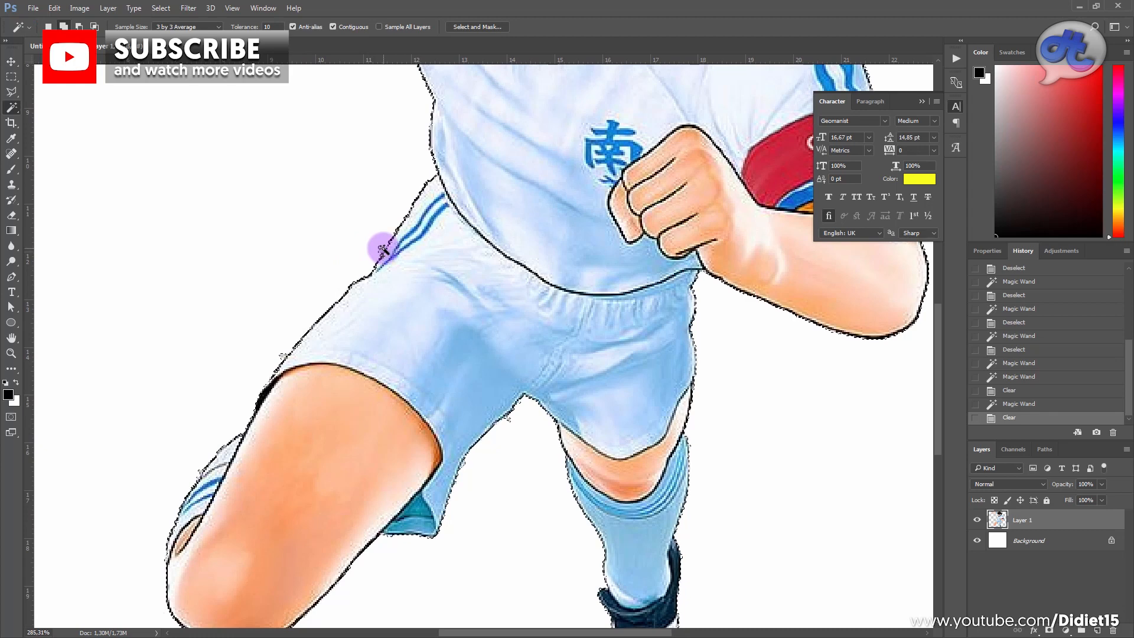
{"action": "left_click", "coordinate": [381, 250]}
{"action": "key", "text": "Delete"}
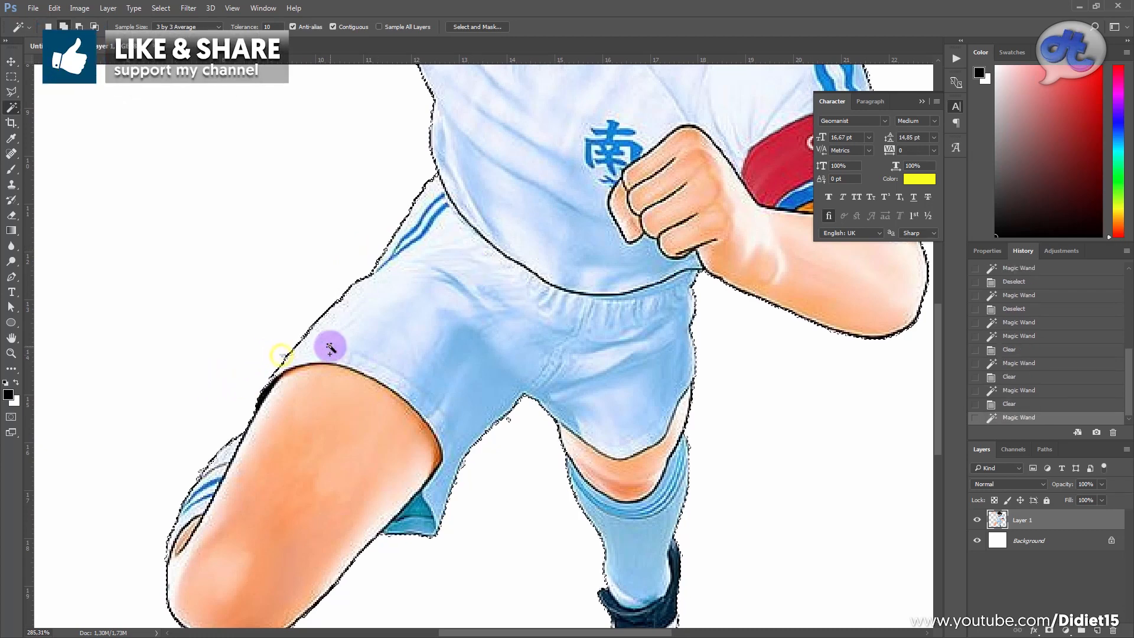
{"action": "left_click", "coordinate": [511, 422]}
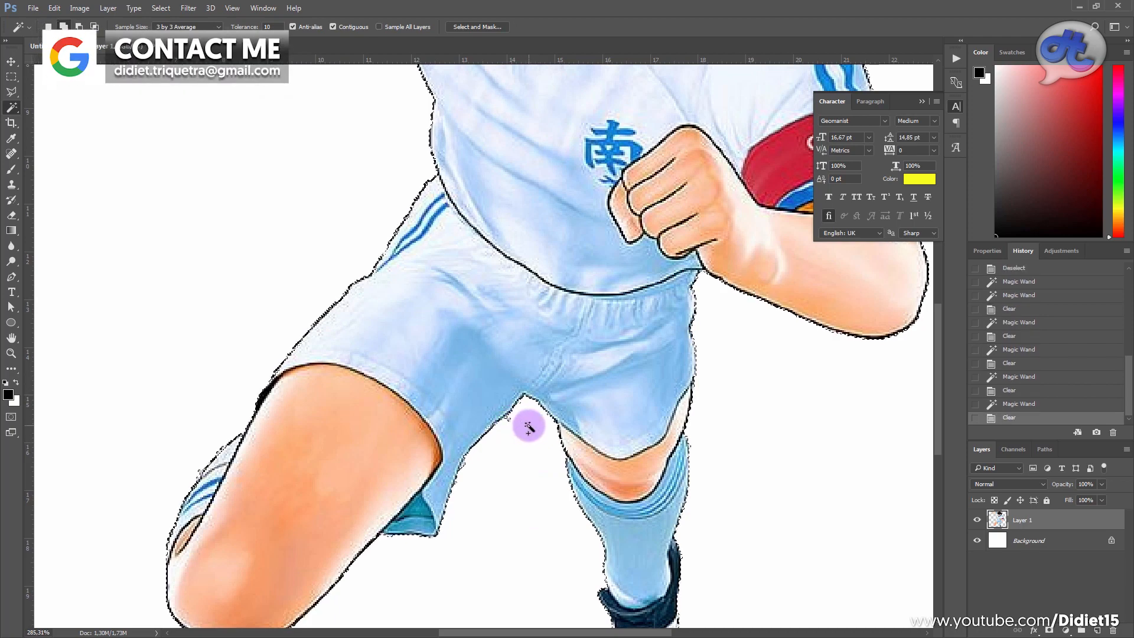
{"action": "key", "text": "ctrl+d"}
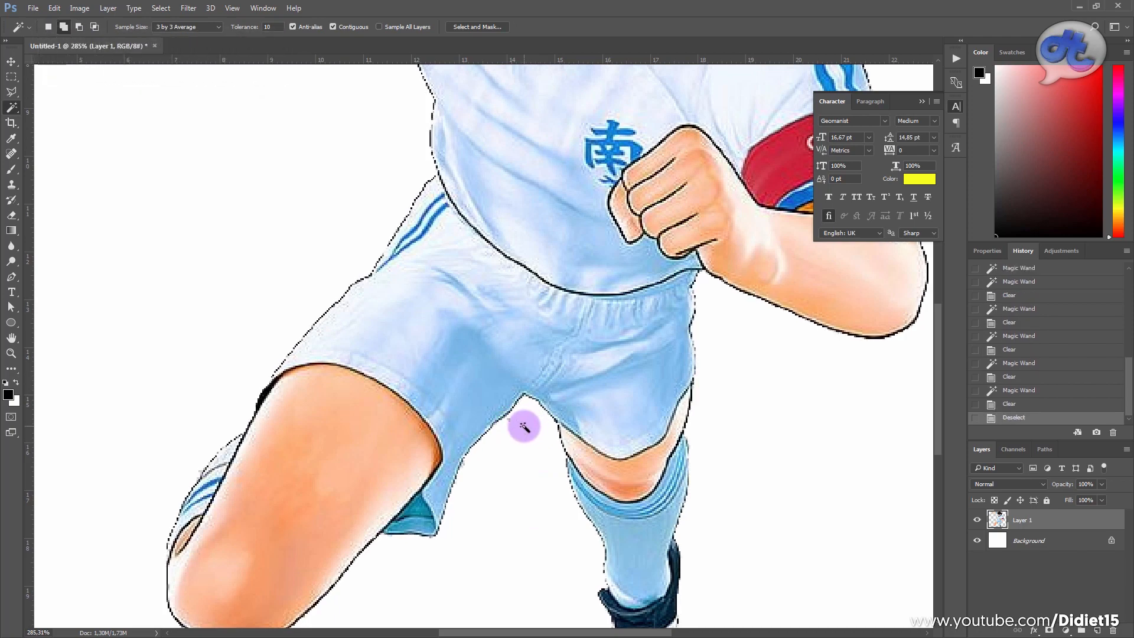
{"action": "left_click", "coordinate": [509, 419]}
{"action": "key", "text": "Delete"}
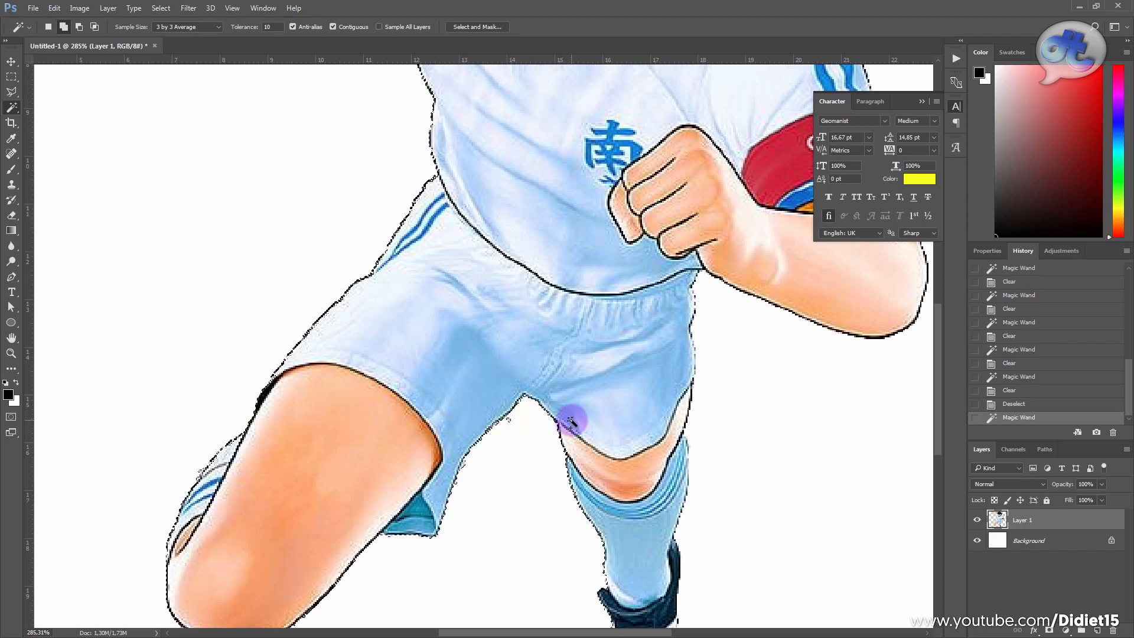
{"action": "key", "text": "ctrl+d"}
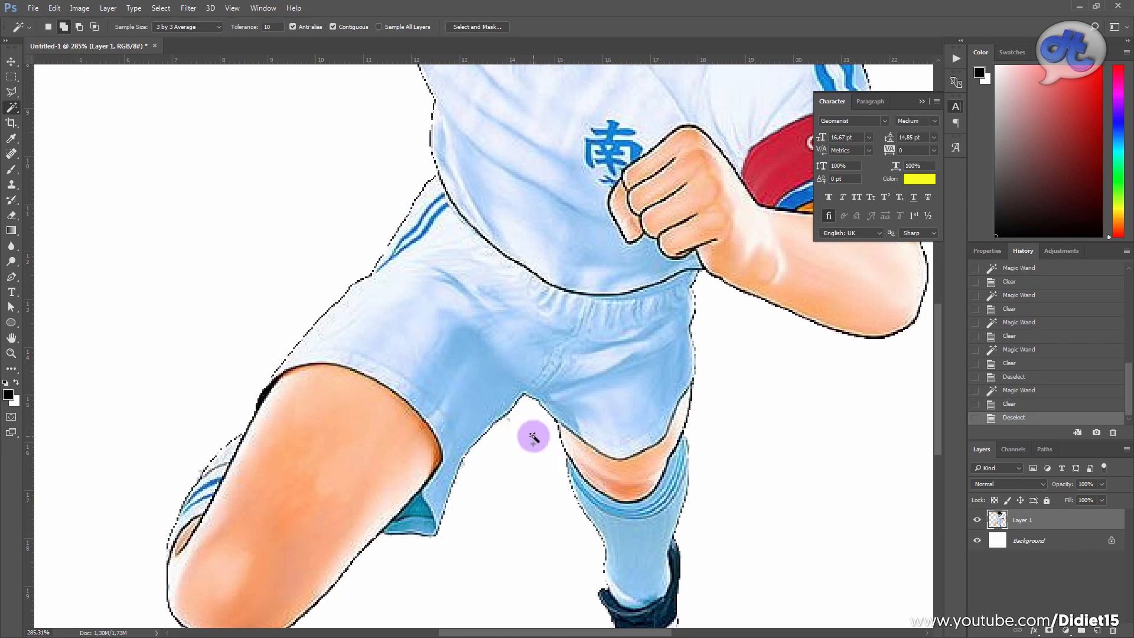
Step: Select and delete the leftover checkerboard patch between the hair spikes on top of the player's head, and deselect
{"action": "scroll", "coordinate": [525, 406], "scroll_direction": "down", "scroll_amount": 2}
{"action": "scroll", "coordinate": [524, 405], "scroll_direction": "down", "scroll_amount": 5}
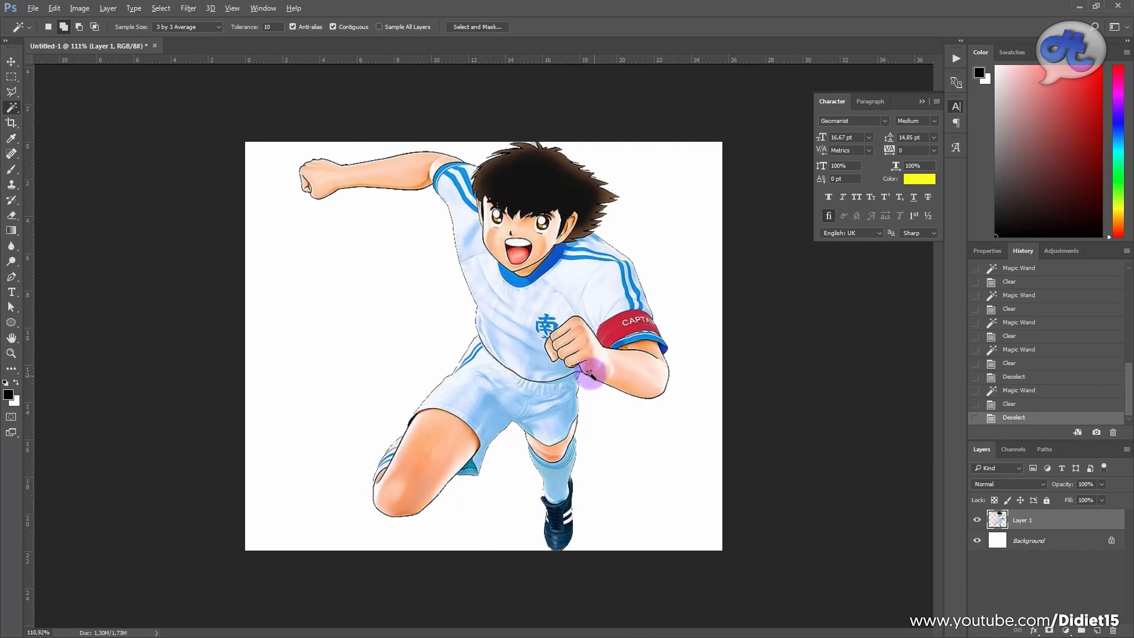
{"action": "scroll", "coordinate": [590, 367], "scroll_direction": "up", "scroll_amount": 1}
{"action": "scroll", "coordinate": [567, 110], "scroll_direction": "up", "scroll_amount": 6}
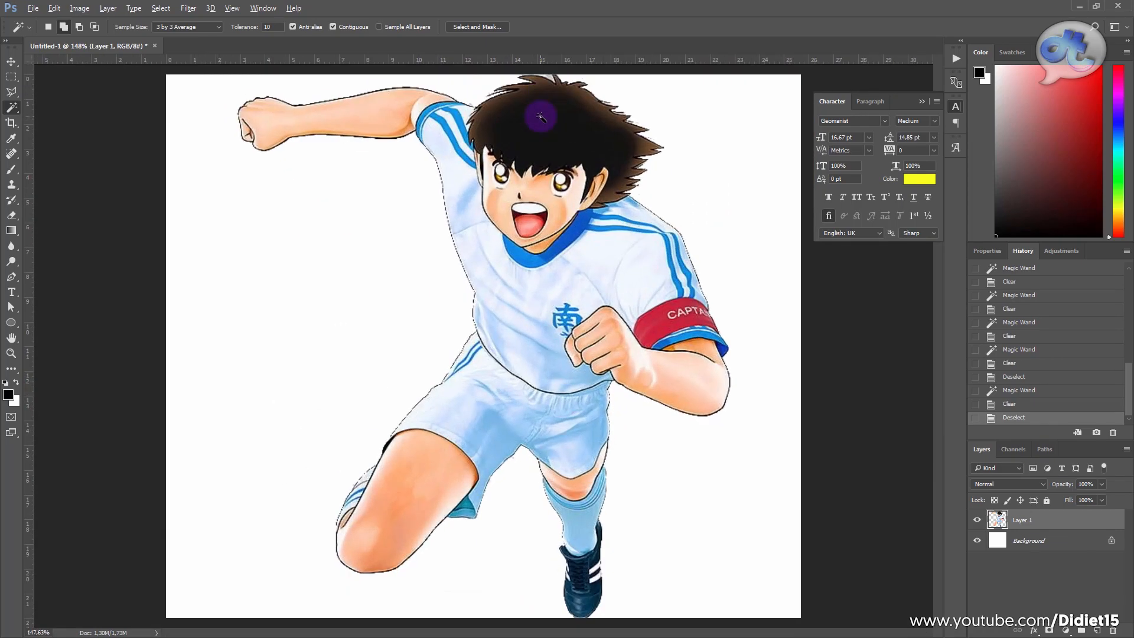
{"action": "scroll", "coordinate": [533, 155], "scroll_direction": "down", "scroll_amount": 4}
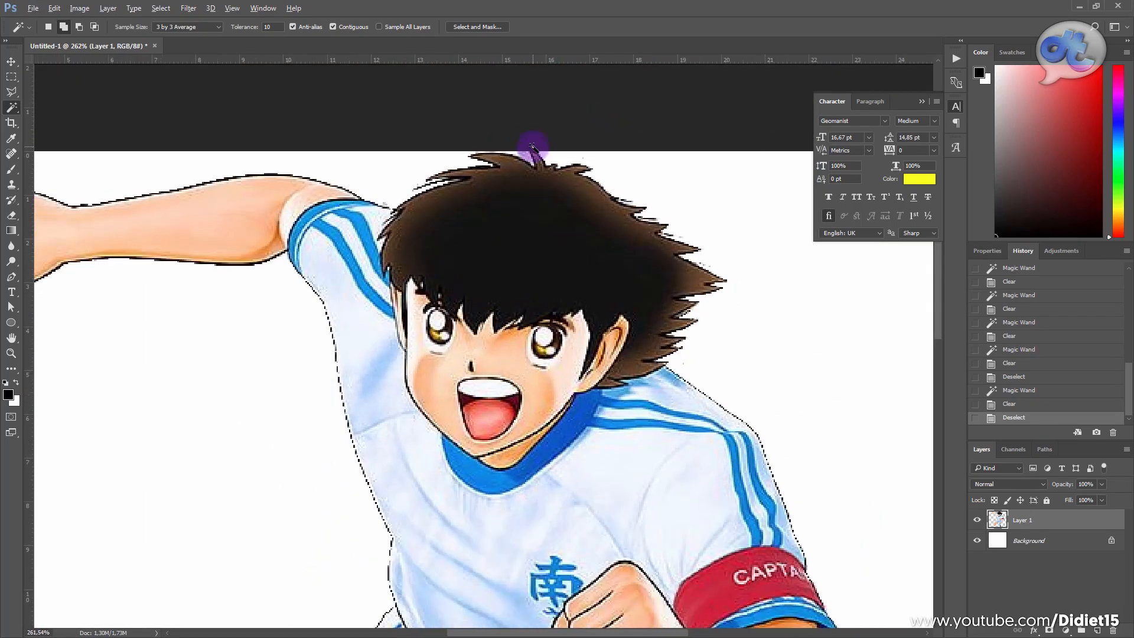
{"action": "scroll", "coordinate": [532, 154], "scroll_direction": "up", "scroll_amount": 6}
{"action": "left_click", "coordinate": [530, 159]}
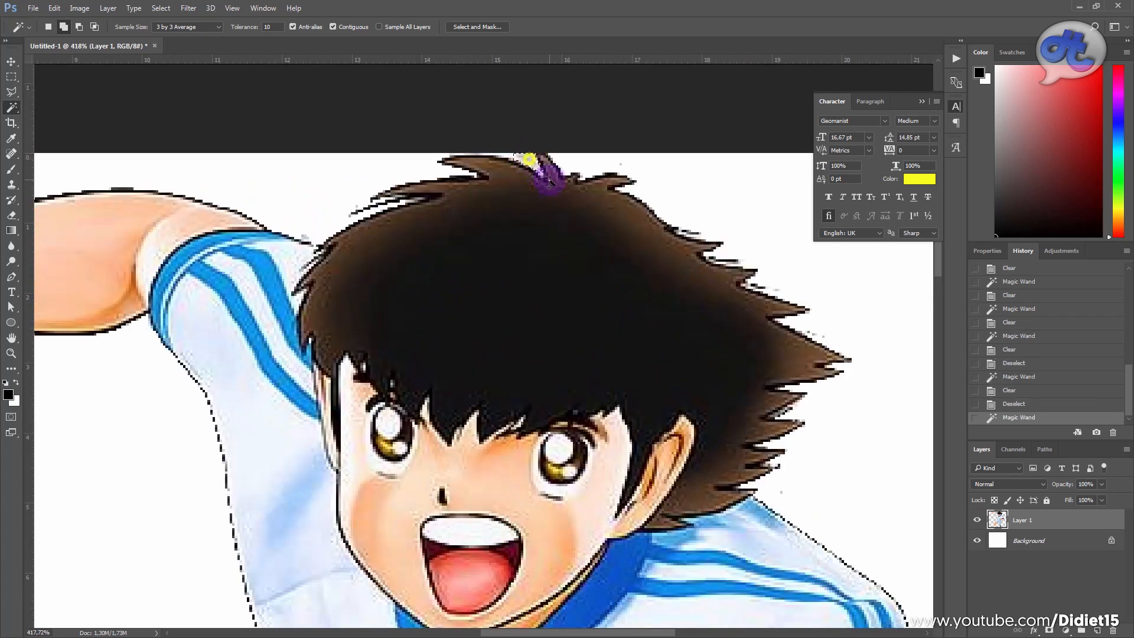
{"action": "left_click", "coordinate": [513, 158]}
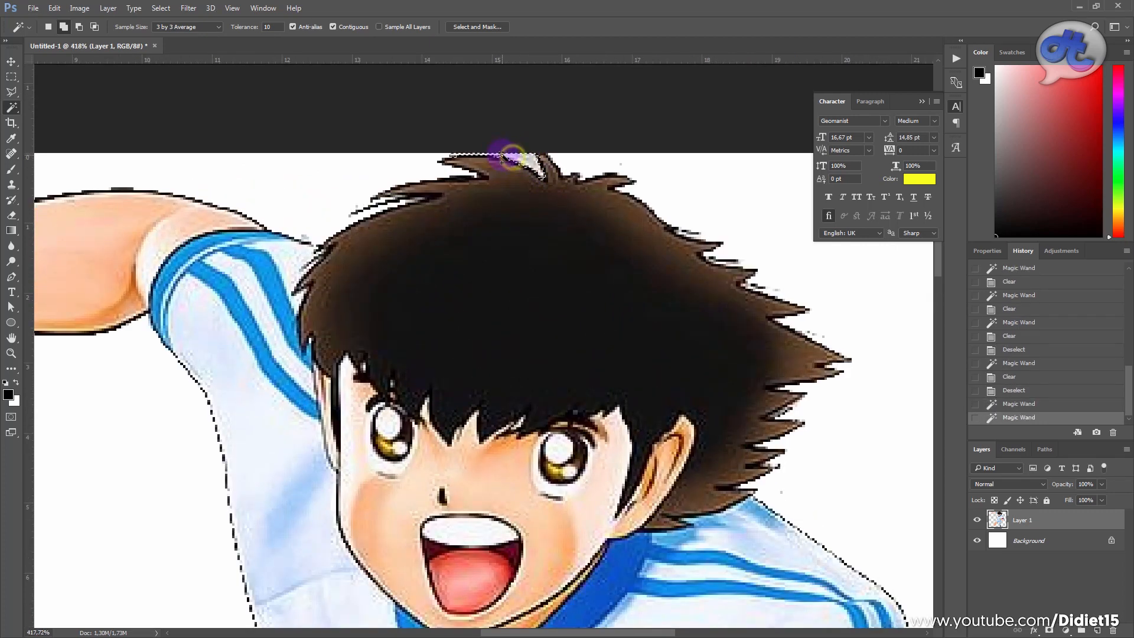
{"action": "key", "text": "Delete"}
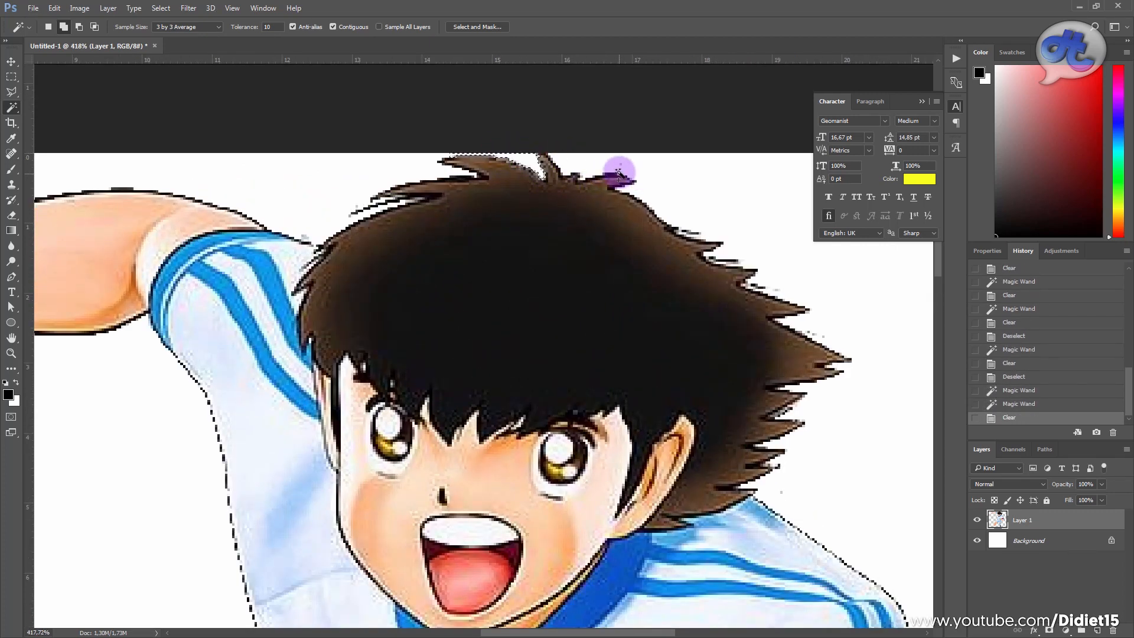
{"action": "key", "text": "ctrl+d"}
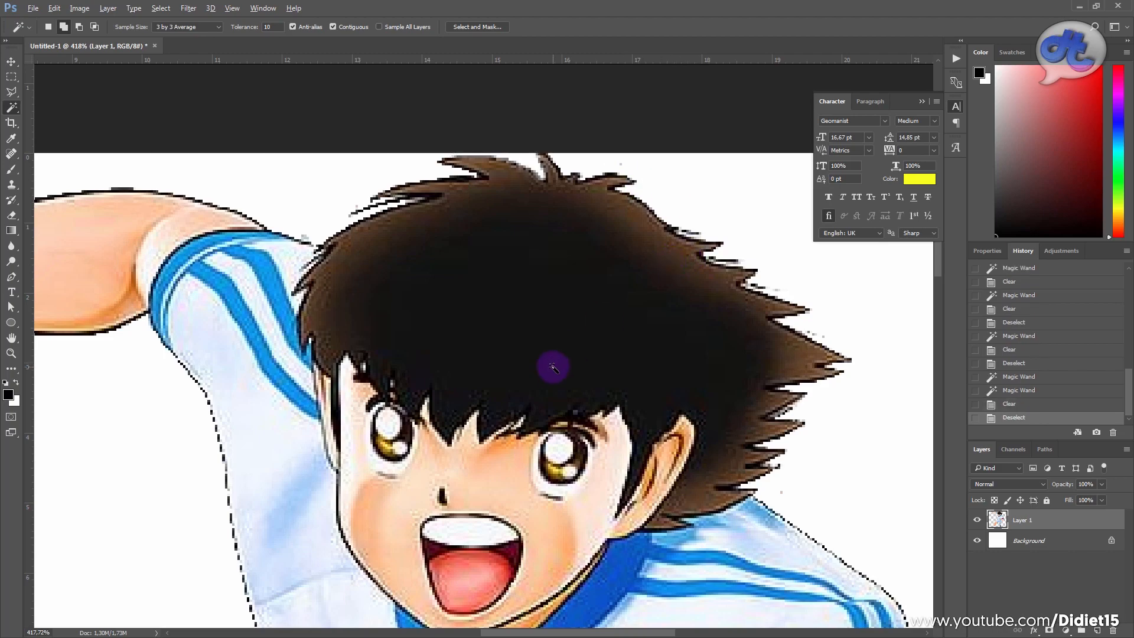
Step: Hide the Background layer and crop the canvas's left and right sides closer to the player's fist and elbow
{"action": "scroll", "coordinate": [554, 368], "scroll_direction": "down", "scroll_amount": 8}
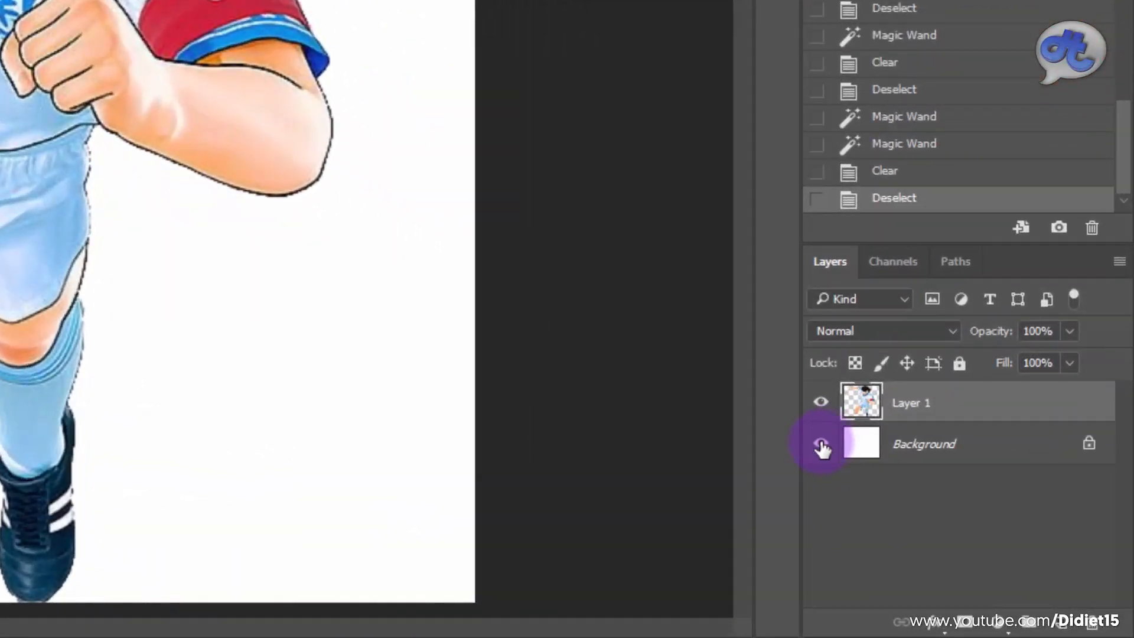
{"action": "left_click", "coordinate": [821, 444]}
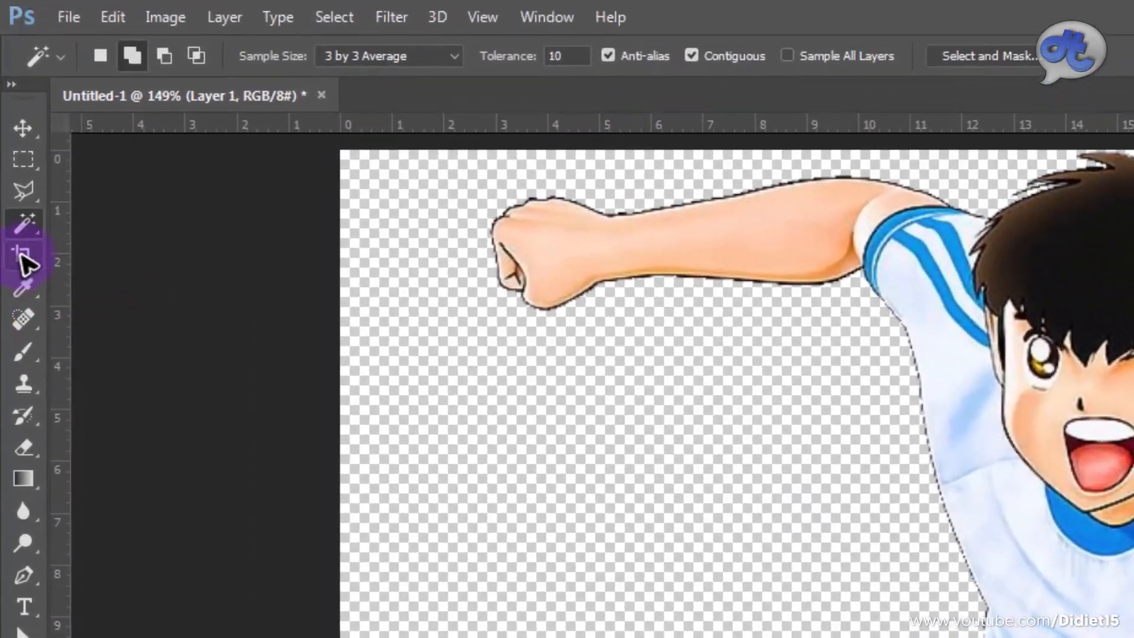
{"action": "left_click", "coordinate": [22, 255]}
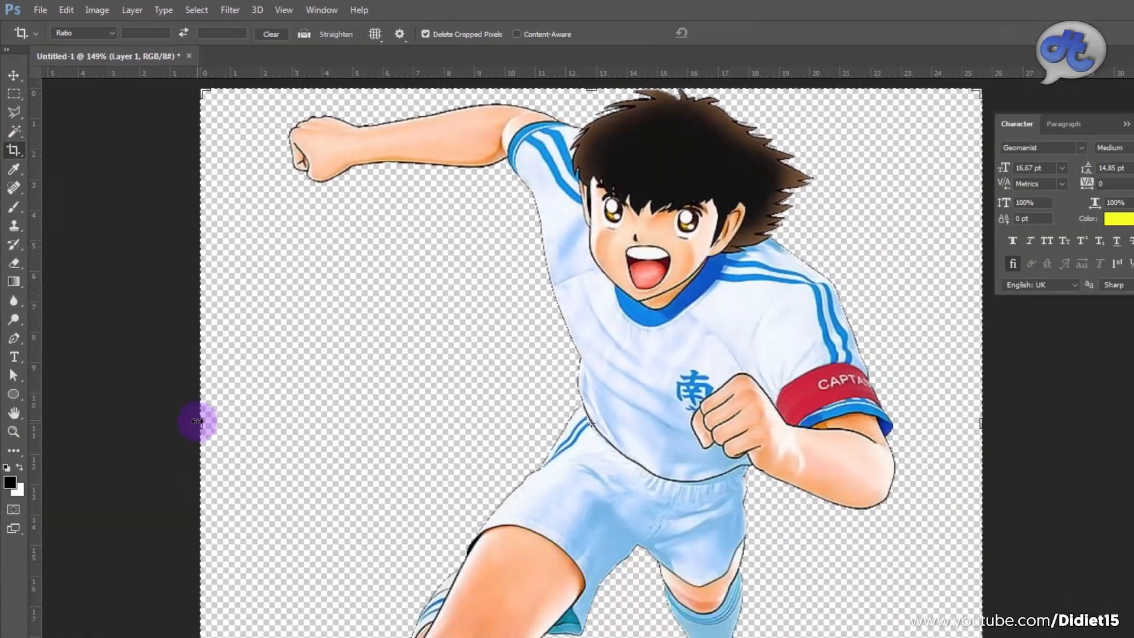
{"action": "left_click_drag", "start_coordinate": [197, 421], "coordinate": [237, 422]}
{"action": "left_click_drag", "start_coordinate": [194, 346], "coordinate": [194, 345]}
{"action": "left_click_drag", "start_coordinate": [771, 346], "coordinate": [742, 354]}
{"action": "key", "text": "Return"}
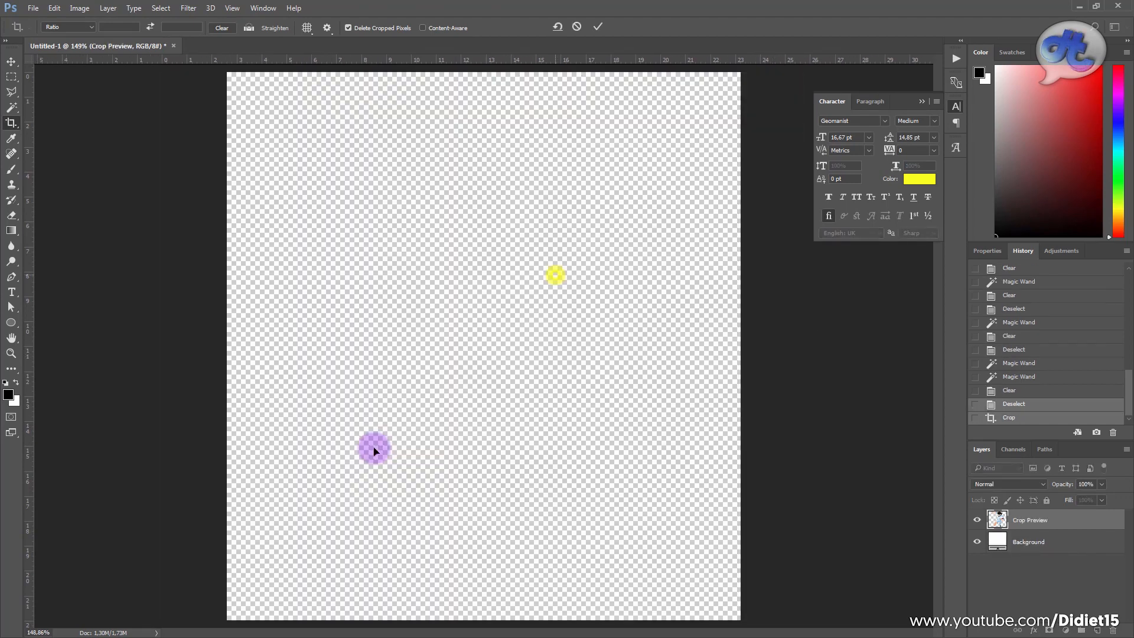
Step: Save the cutout as a PNG named Tsubasa in the Anime Speed line folder, accepting the PNG options
{"action": "left_click", "coordinate": [33, 8]}
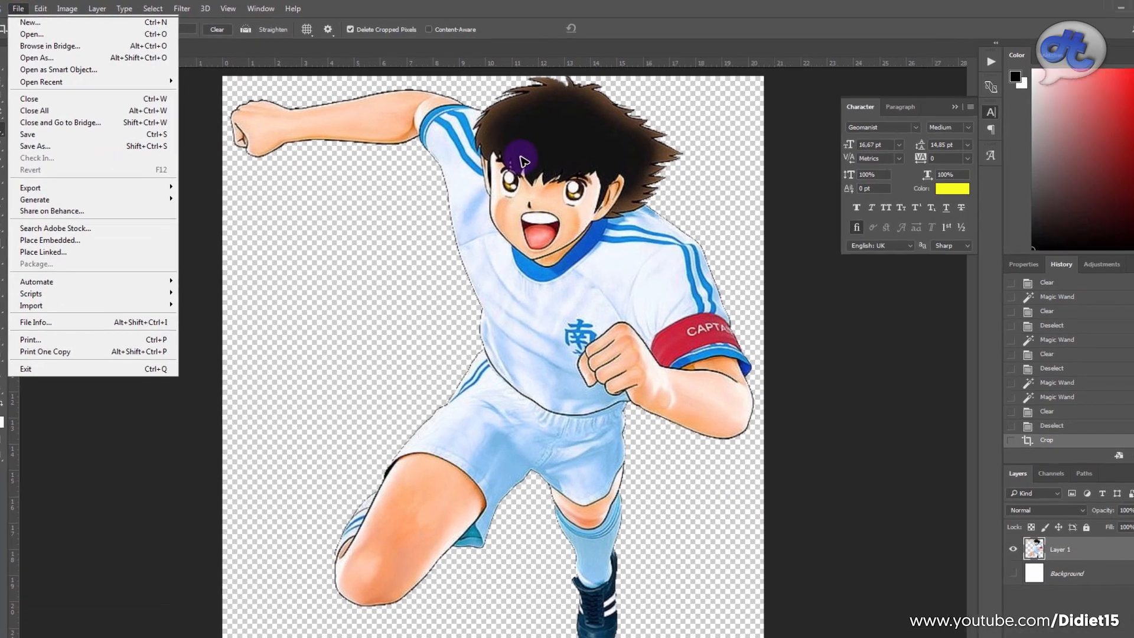
{"action": "left_click", "coordinate": [117, 141]}
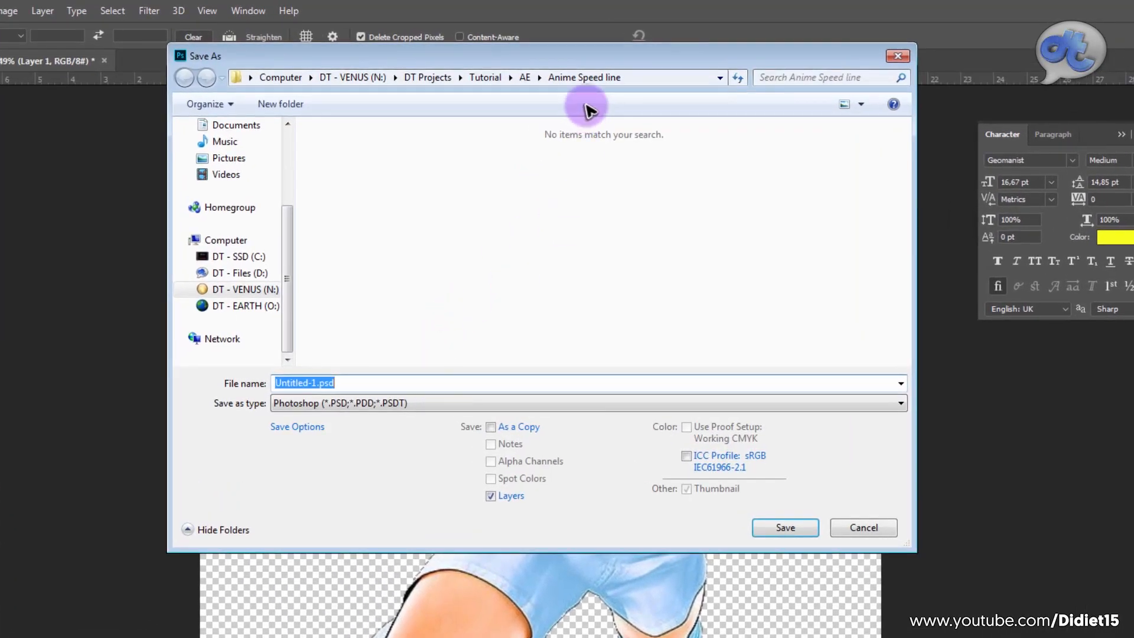
{"action": "left_click", "coordinate": [398, 404]}
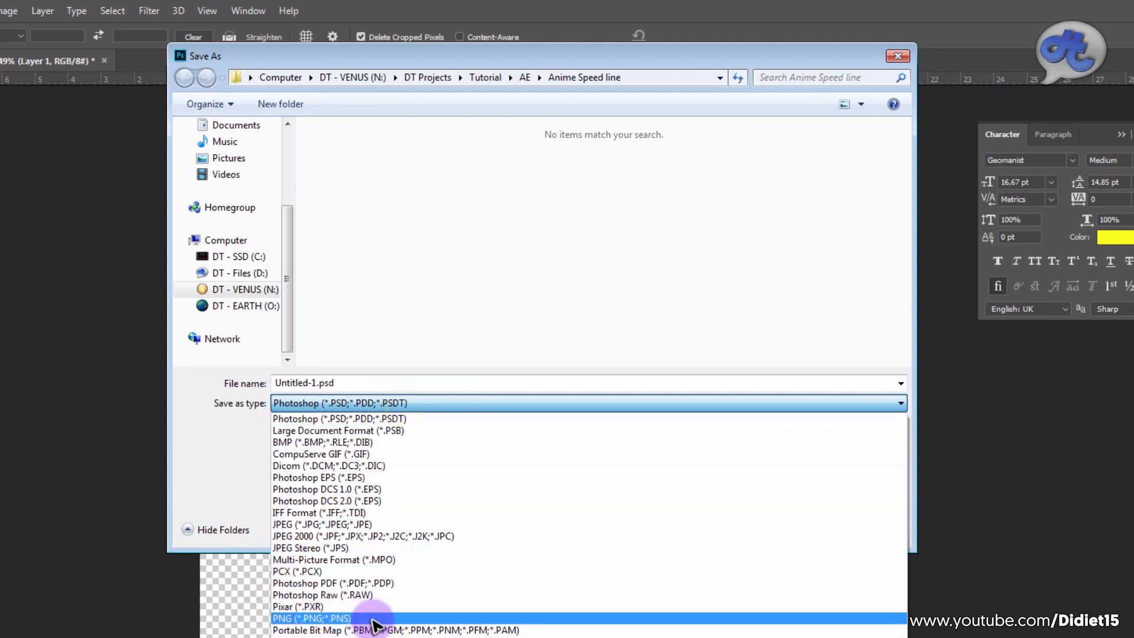
{"action": "left_click", "coordinate": [365, 381]}
{"action": "double_click", "coordinate": [306, 382]}
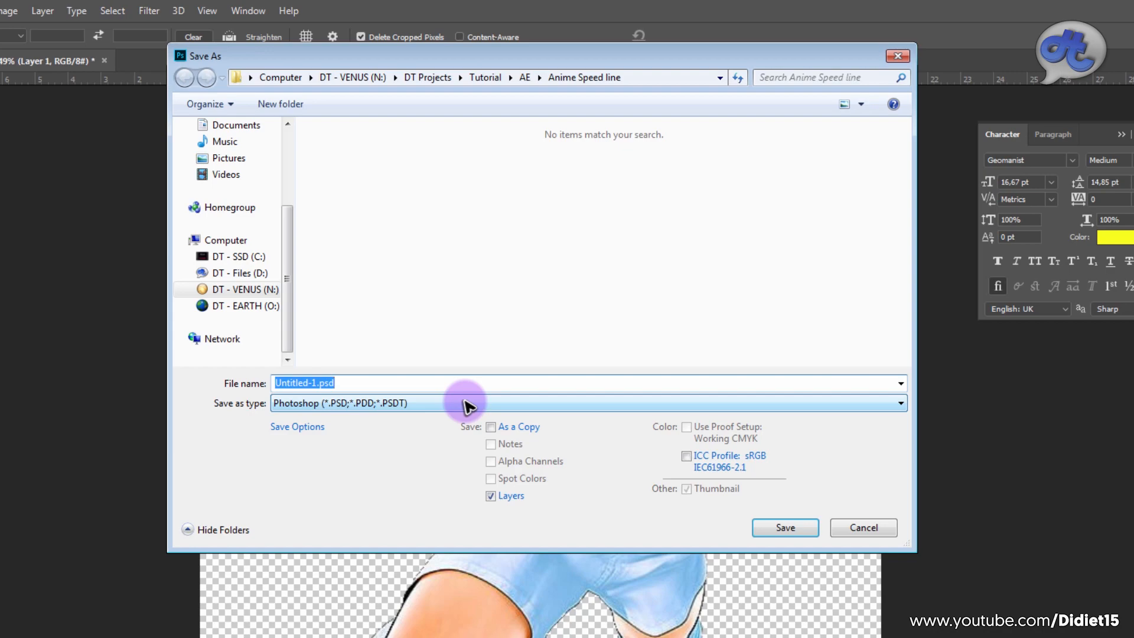
{"action": "left_click", "coordinate": [431, 403]}
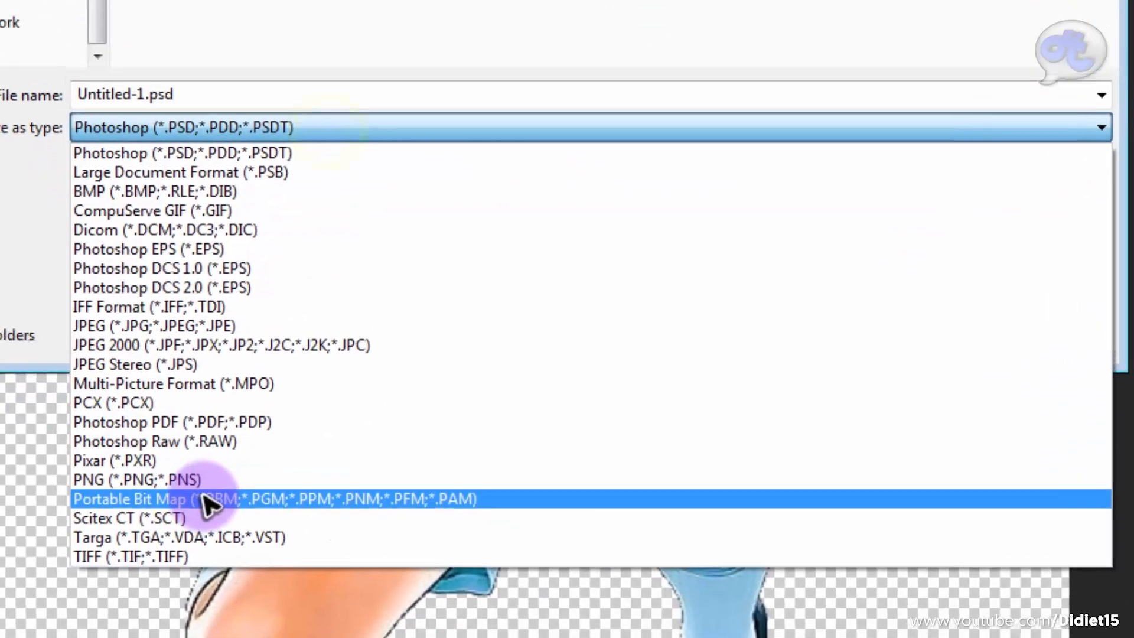
{"action": "left_click", "coordinate": [230, 478]}
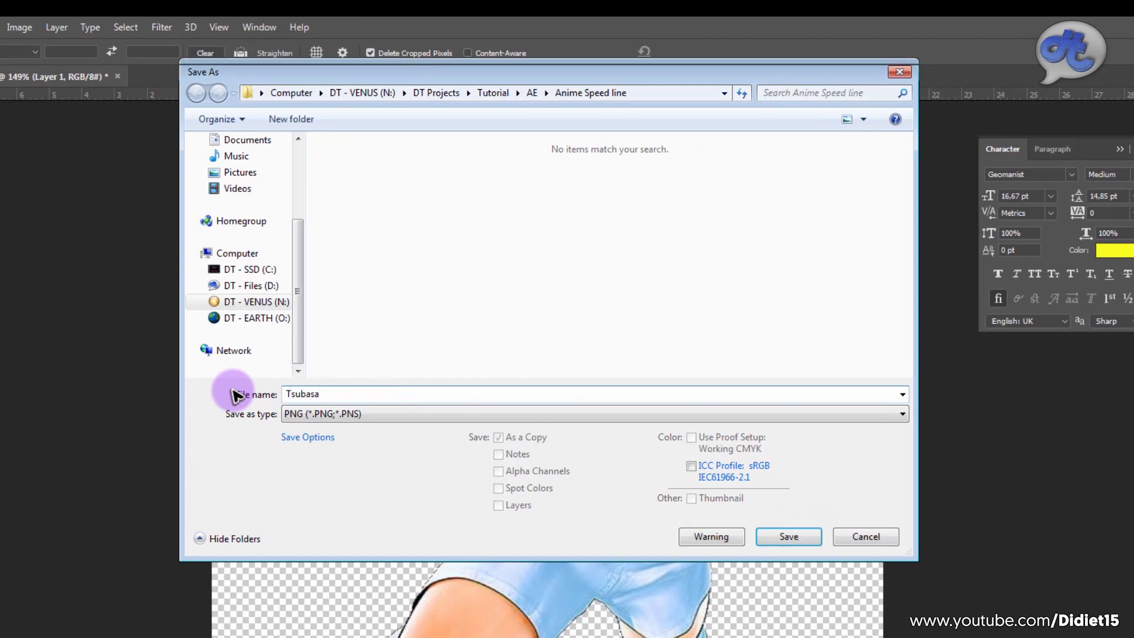
{"action": "key", "text": "Return"}
{"action": "left_click", "coordinate": [686, 286]}
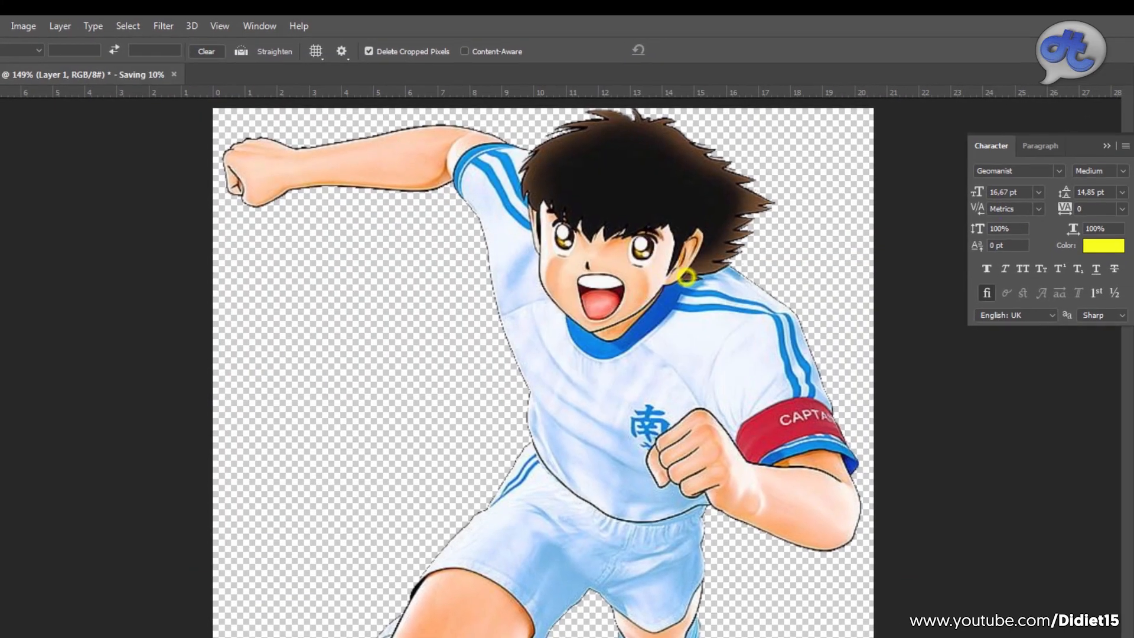
Step: Quit Photoshop without saving changes to Untitled-1 and switch to After Effects
{"action": "left_click", "coordinate": [1118, 6]}
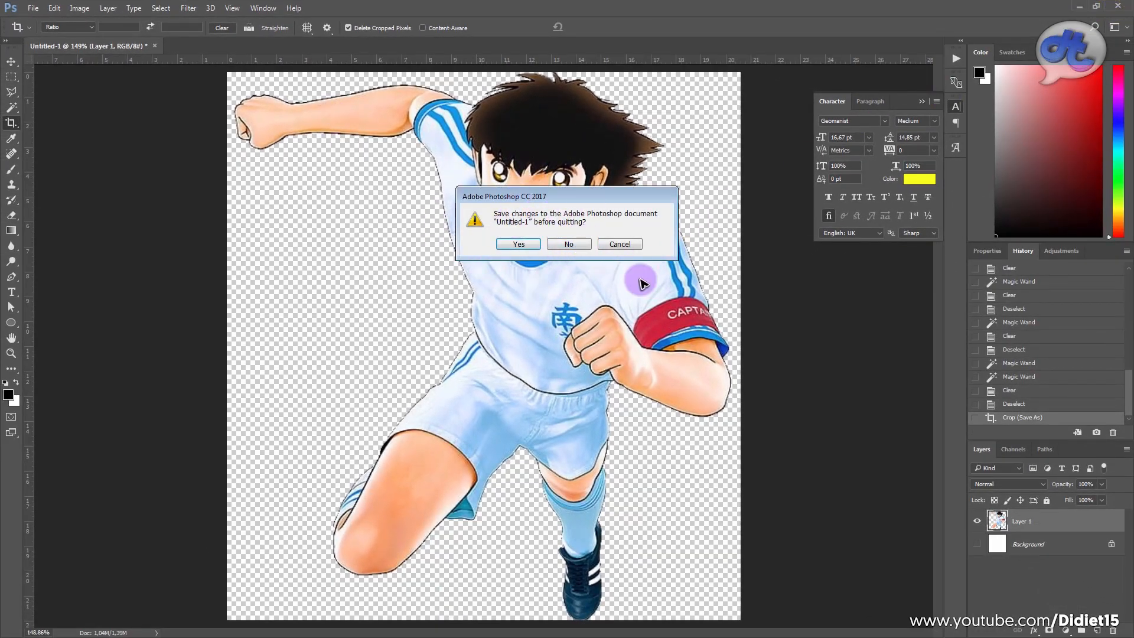
{"action": "left_click", "coordinate": [569, 244]}
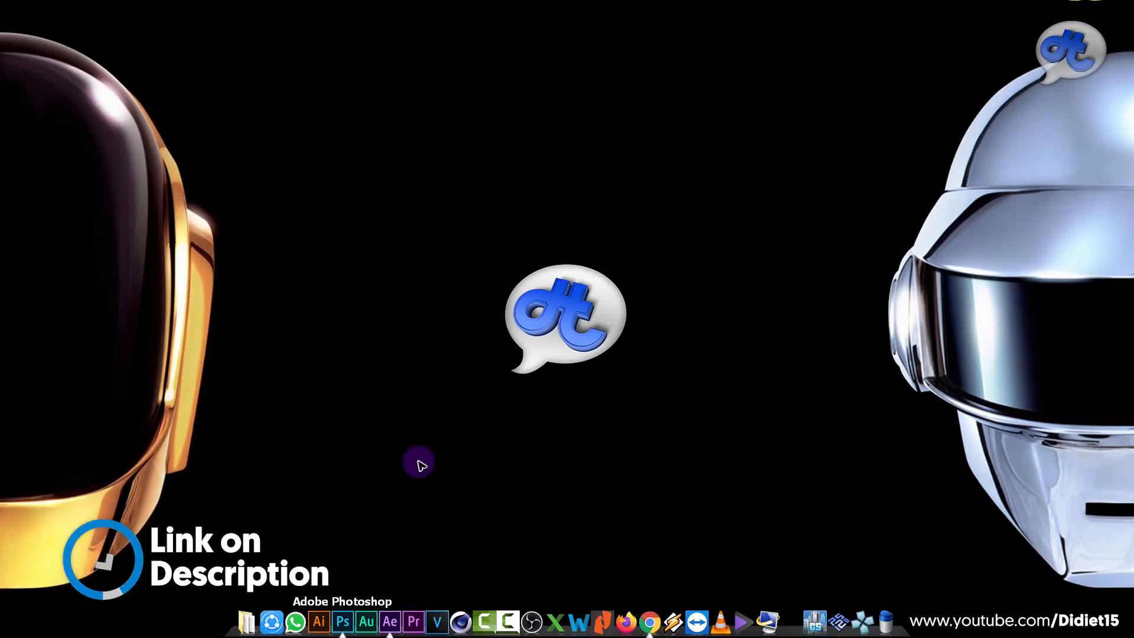
{"action": "left_click", "coordinate": [390, 621]}
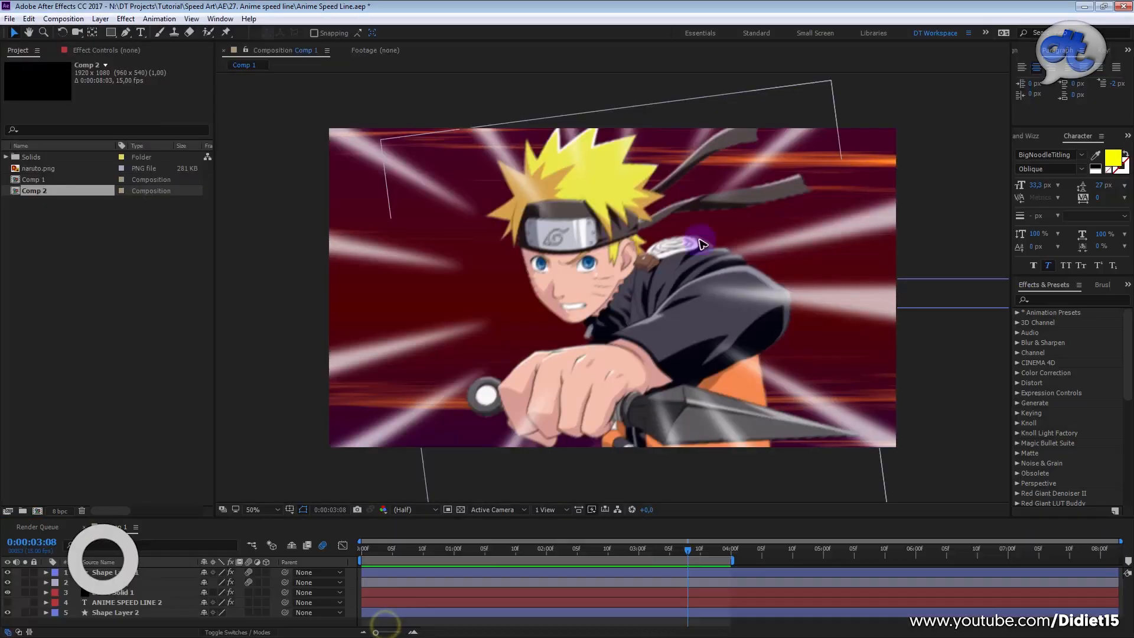
Step: Import Tsubasa.png from the Anime Speed line folder into the project
{"action": "left_click", "coordinate": [142, 280]}
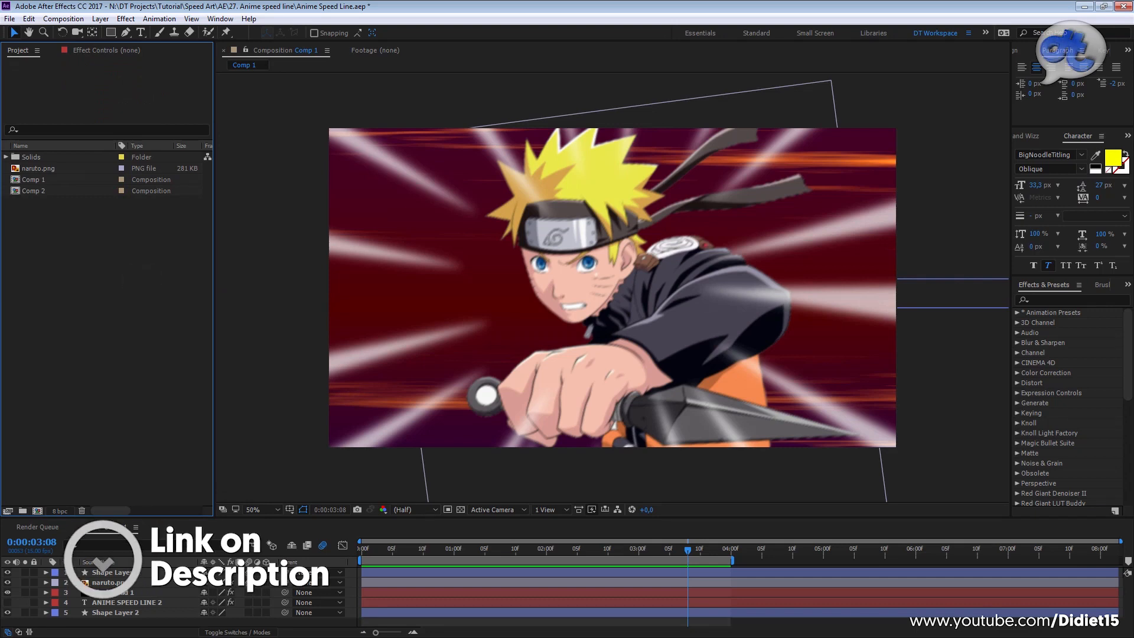
{"action": "left_click_drag", "start_coordinate": [104, 404], "coordinate": [117, 253]}
{"action": "left_click", "coordinate": [244, 304]}
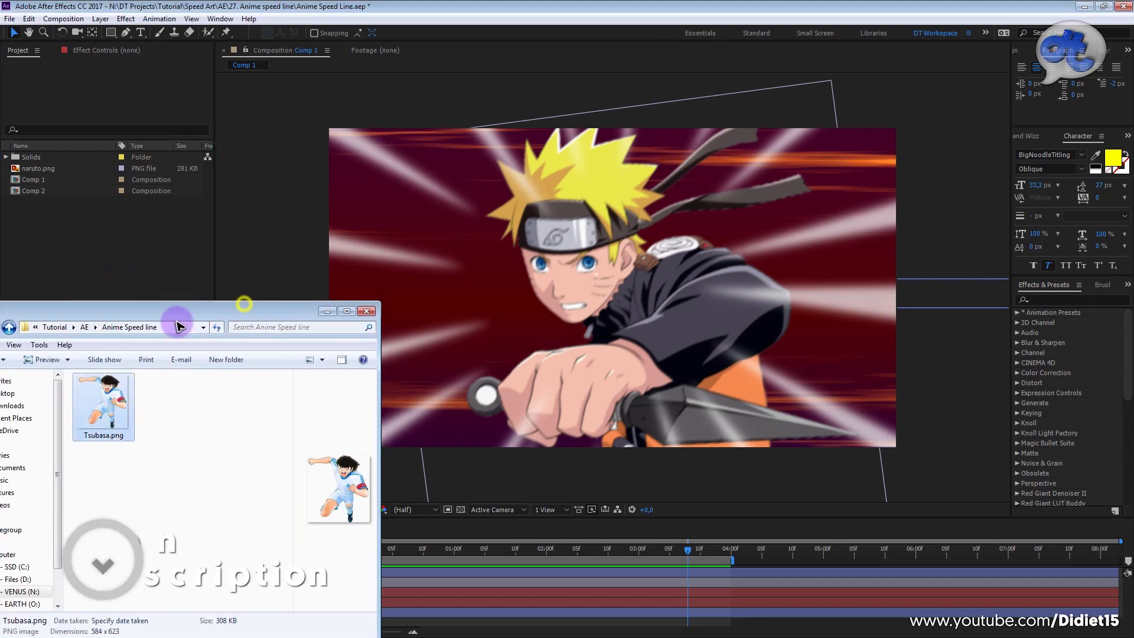
{"action": "left_click", "coordinate": [172, 306]}
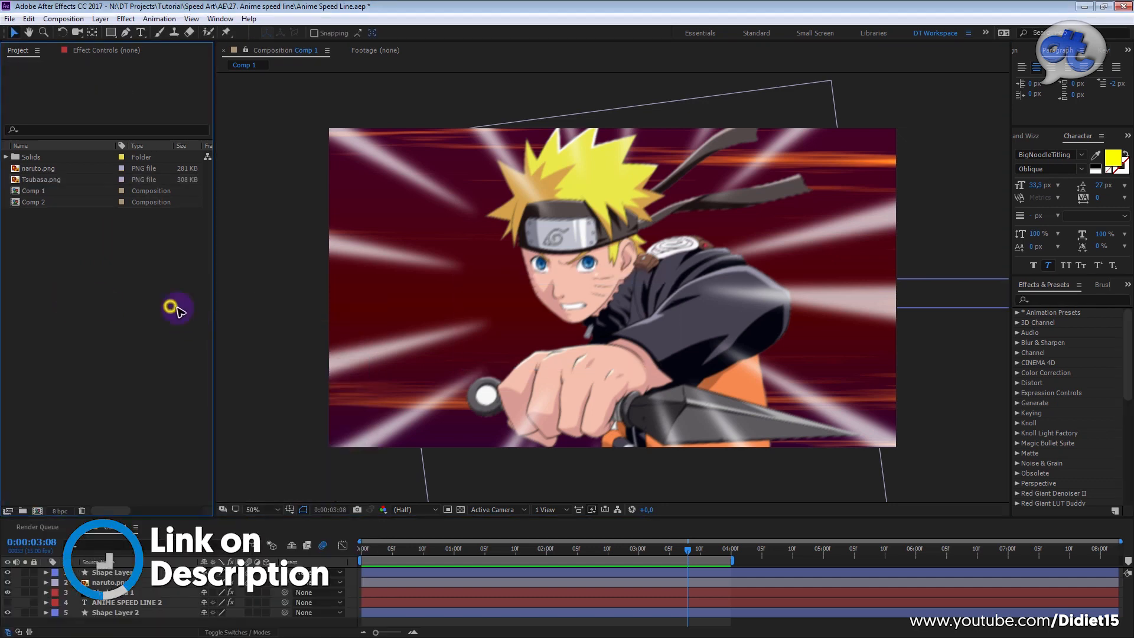
Step: Create a 1920 × 1080 px composition named Tsubasa at 15 frames per second with a duration of 0:00:08:03
{"action": "left_click", "coordinate": [179, 530]}
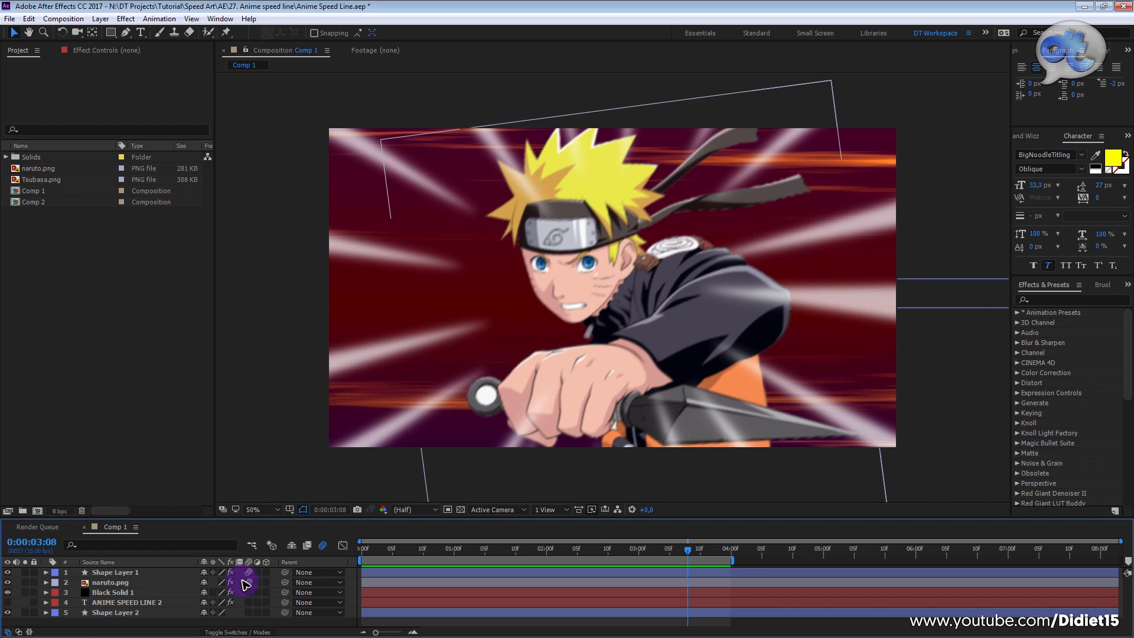
{"action": "key", "text": "ctrl+n"}
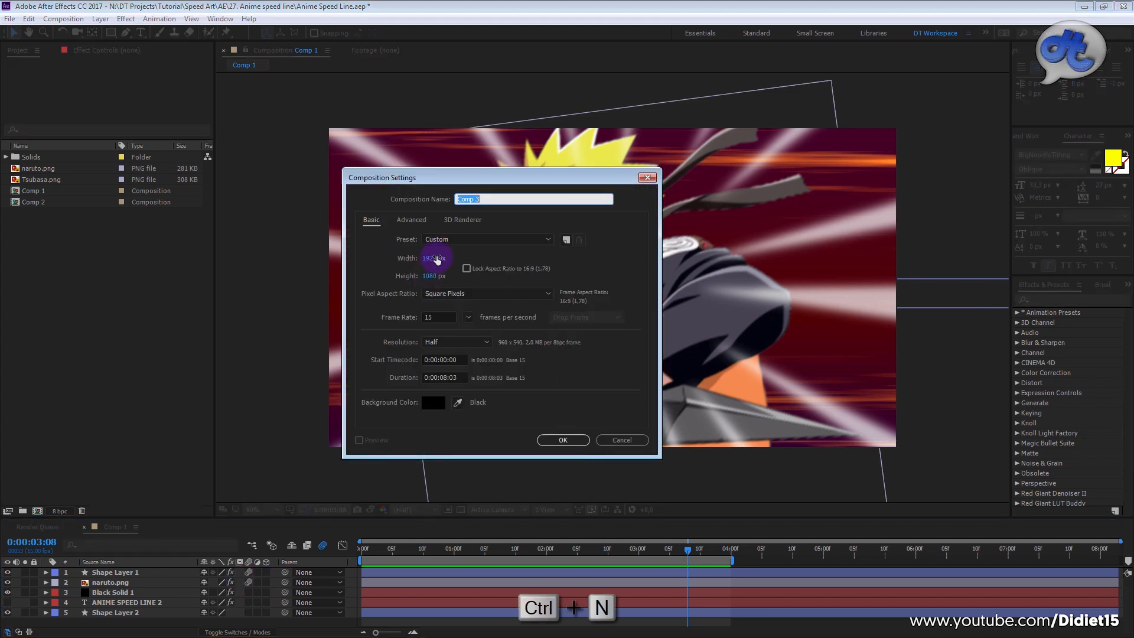
{"action": "left_click", "coordinate": [437, 317]}
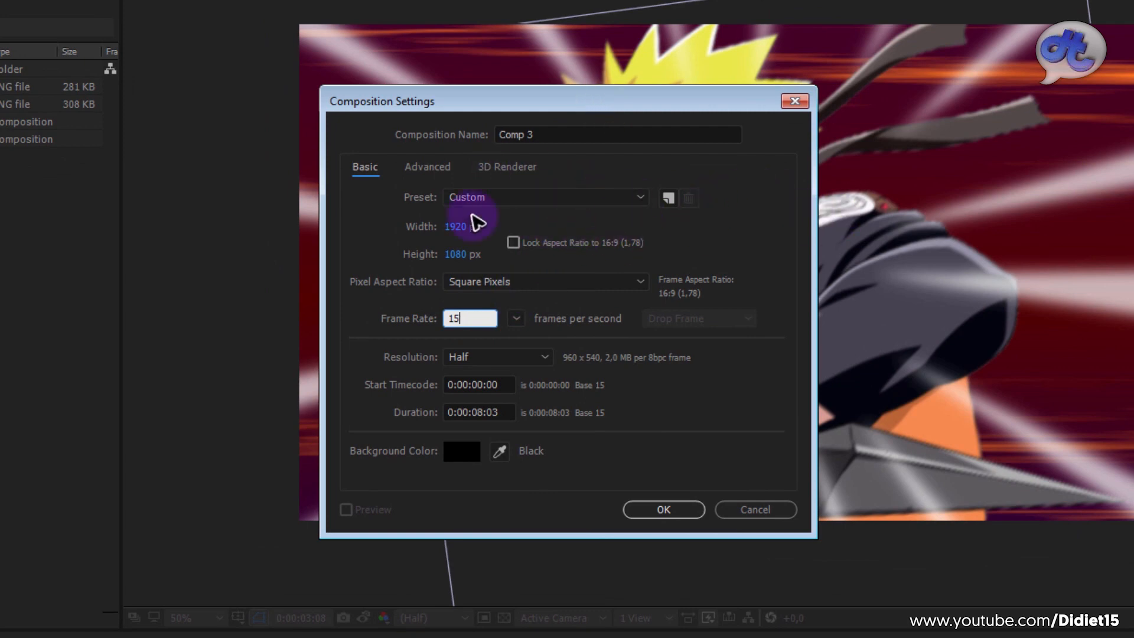
{"action": "left_click_drag", "start_coordinate": [622, 112], "coordinate": [659, 105]}
{"action": "left_click", "coordinate": [580, 130]}
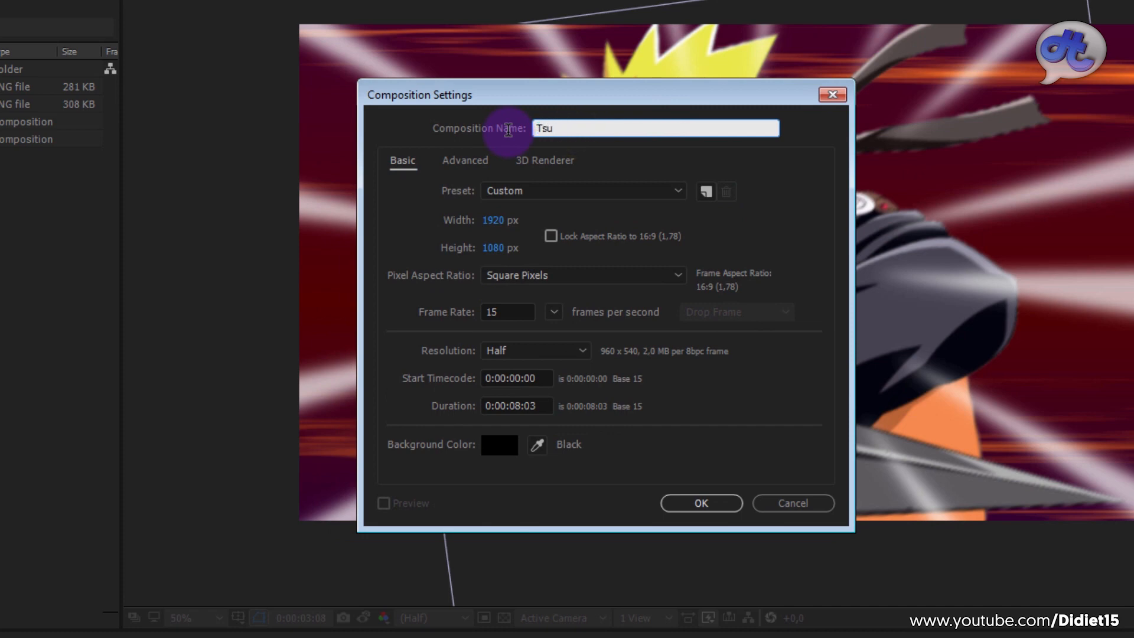
{"action": "left_click", "coordinate": [701, 503]}
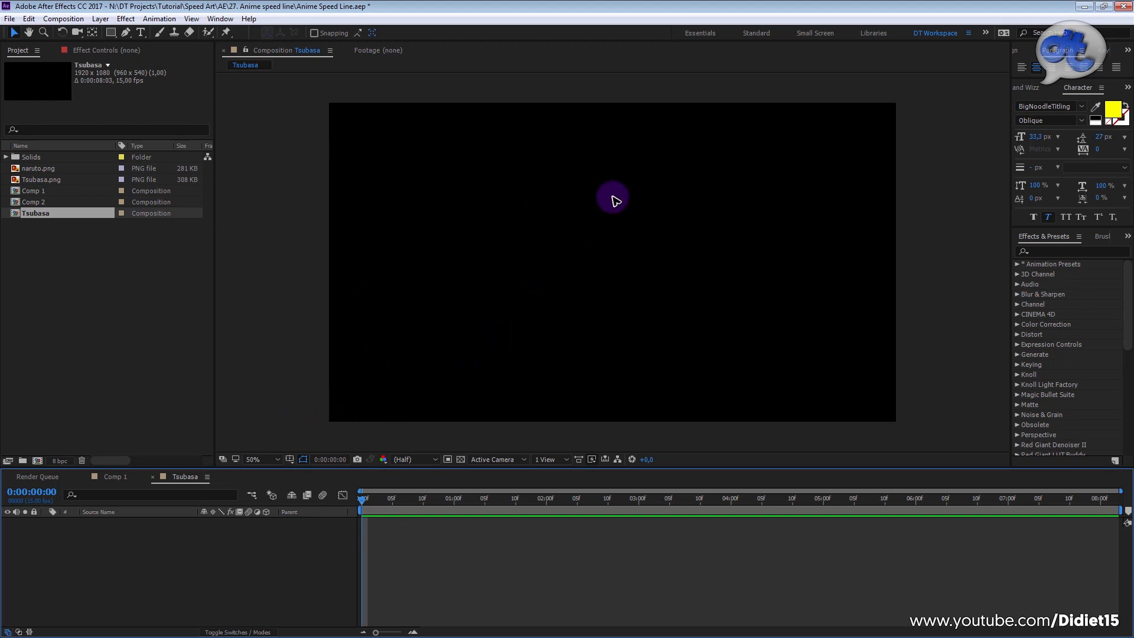
Step: Add a new shape layer to the Tsubasa composition and glance at Comp 1 for reference
{"action": "right_click", "coordinate": [149, 566]}
{"action": "mouse_move", "coordinate": [222, 451]}
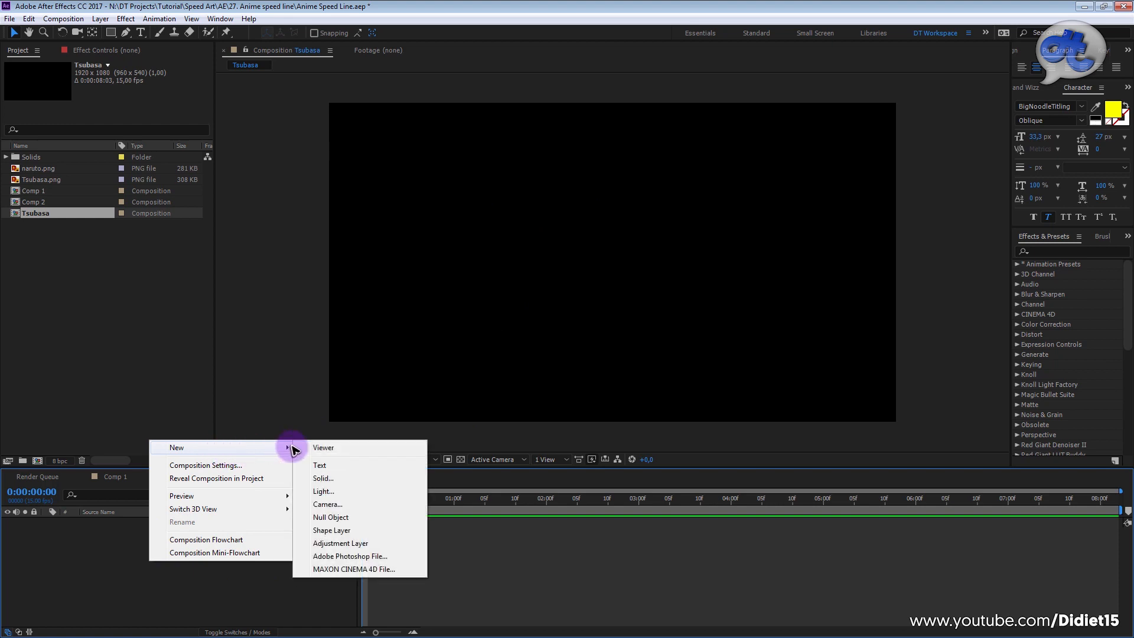
{"action": "left_click", "coordinate": [343, 531]}
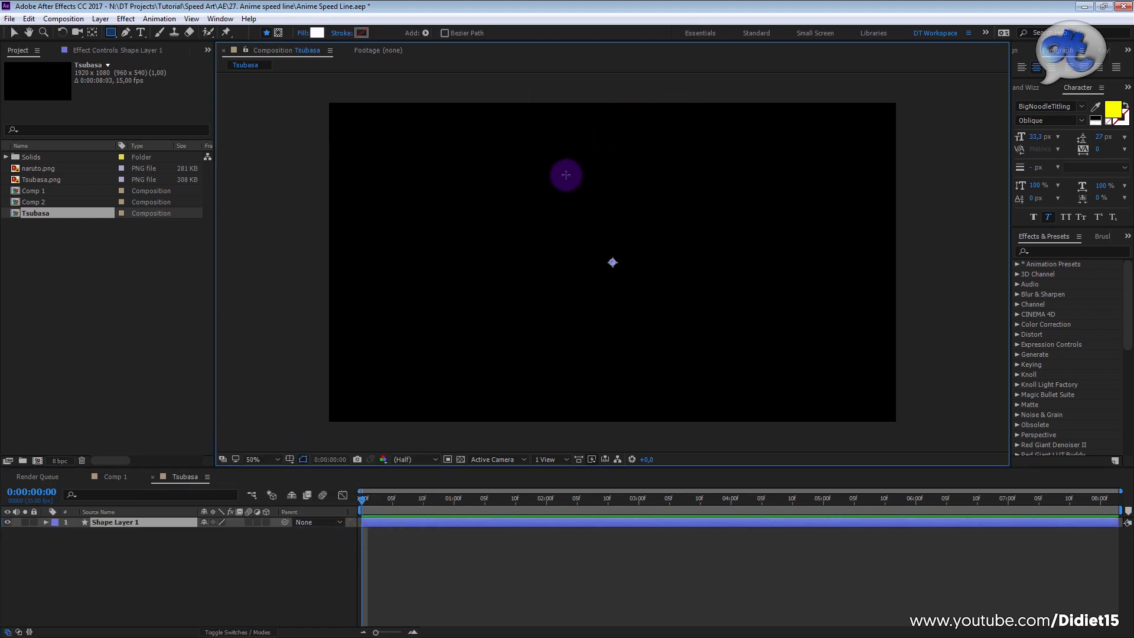
{"action": "left_click", "coordinate": [117, 477]}
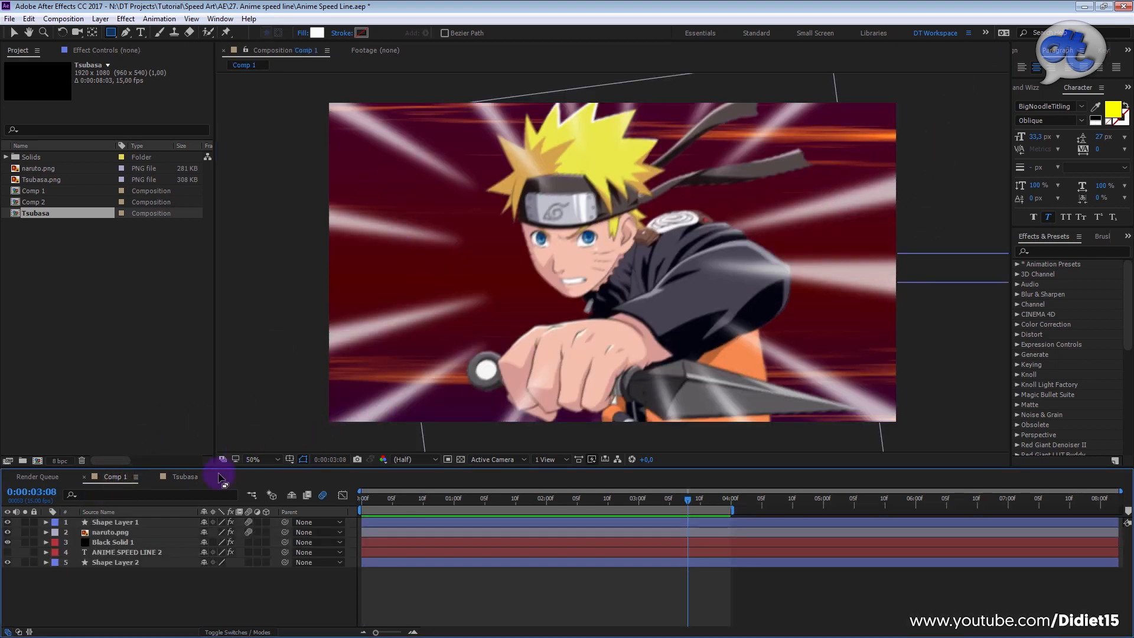
{"action": "left_click", "coordinate": [185, 477]}
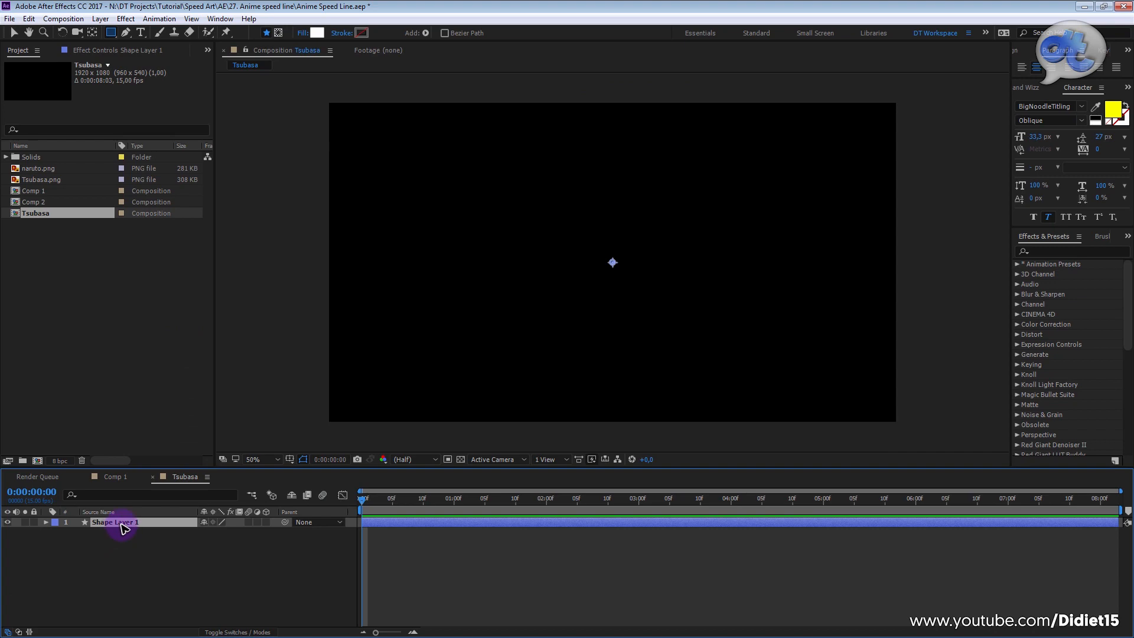
Step: Cover the entire Tsubasa frame with a rectangle on Shape Layer 1
{"action": "left_click", "coordinate": [112, 33]}
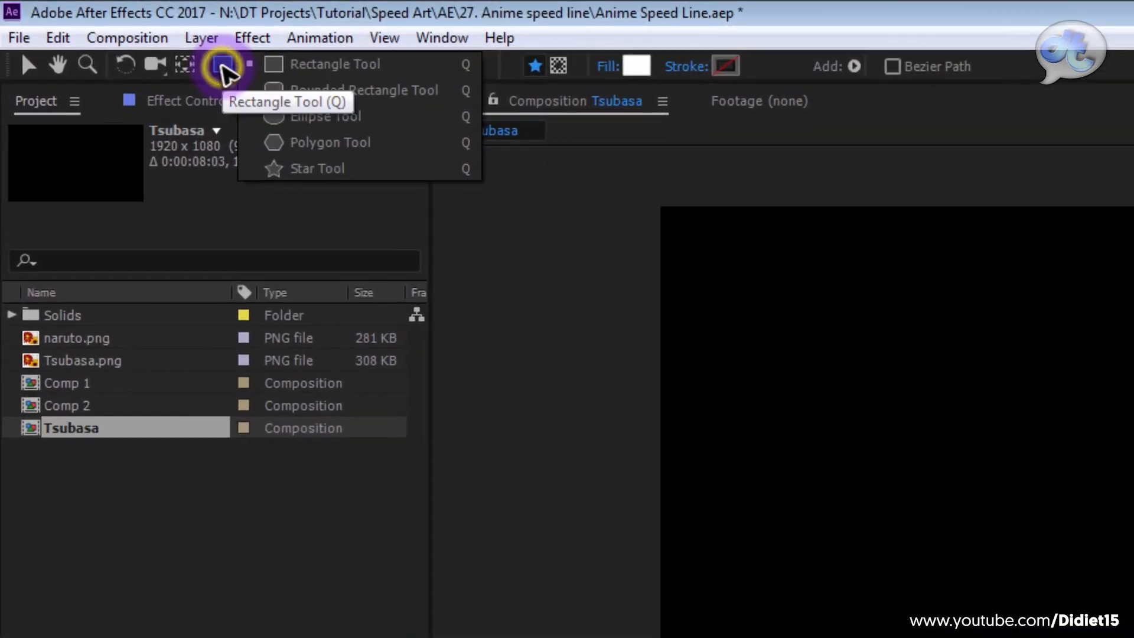
{"action": "left_click", "coordinate": [391, 70]}
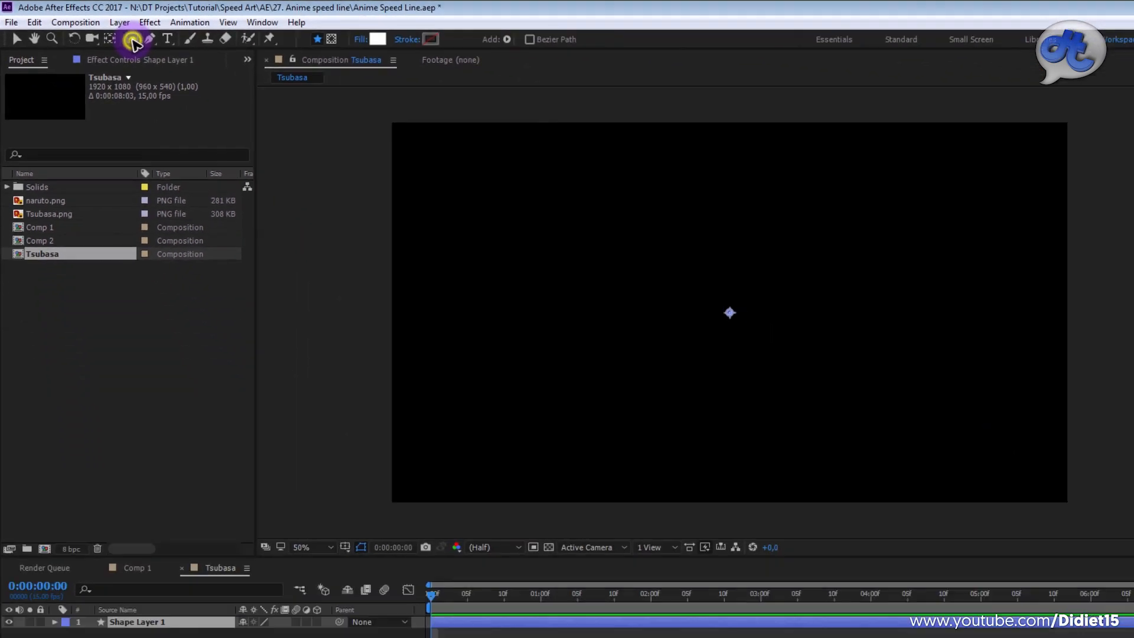
{"action": "double_click", "coordinate": [239, 70]}
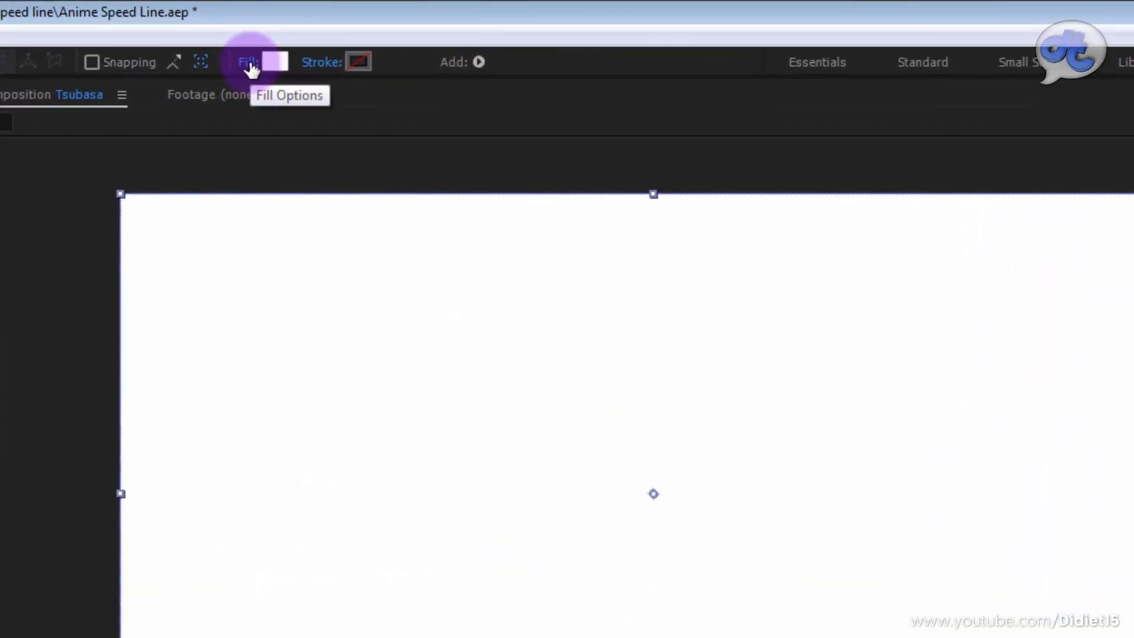
Step: Change the rectangle's fill type to Linear Gradient
{"action": "left_click", "coordinate": [397, 32]}
{"action": "left_click_drag", "start_coordinate": [451, 287], "coordinate": [465, 318]}
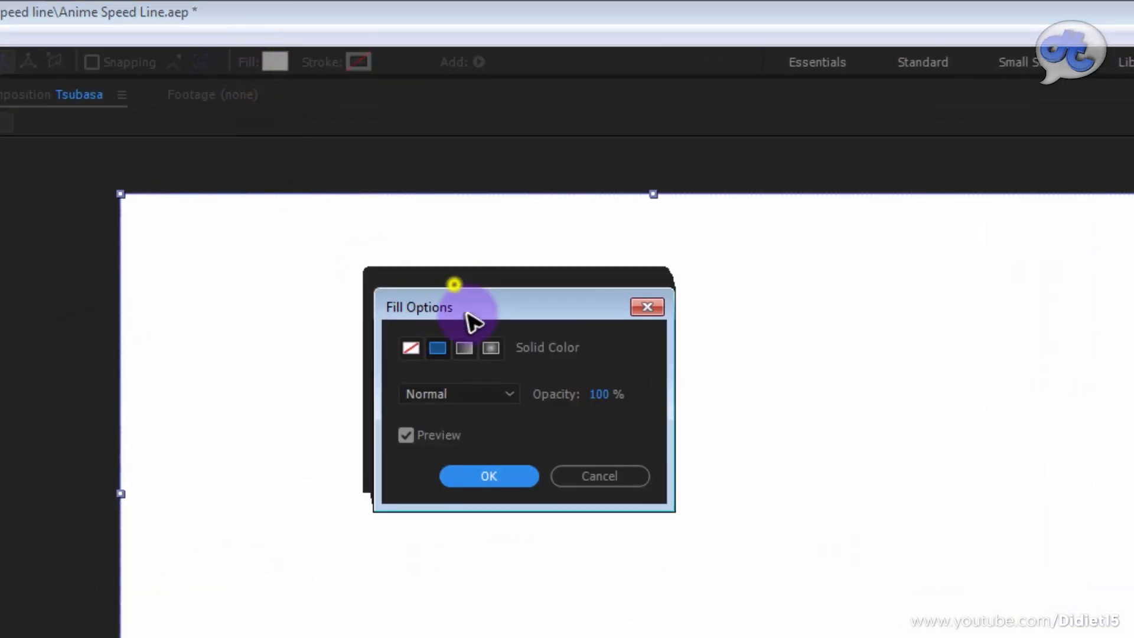
{"action": "left_click", "coordinate": [478, 360]}
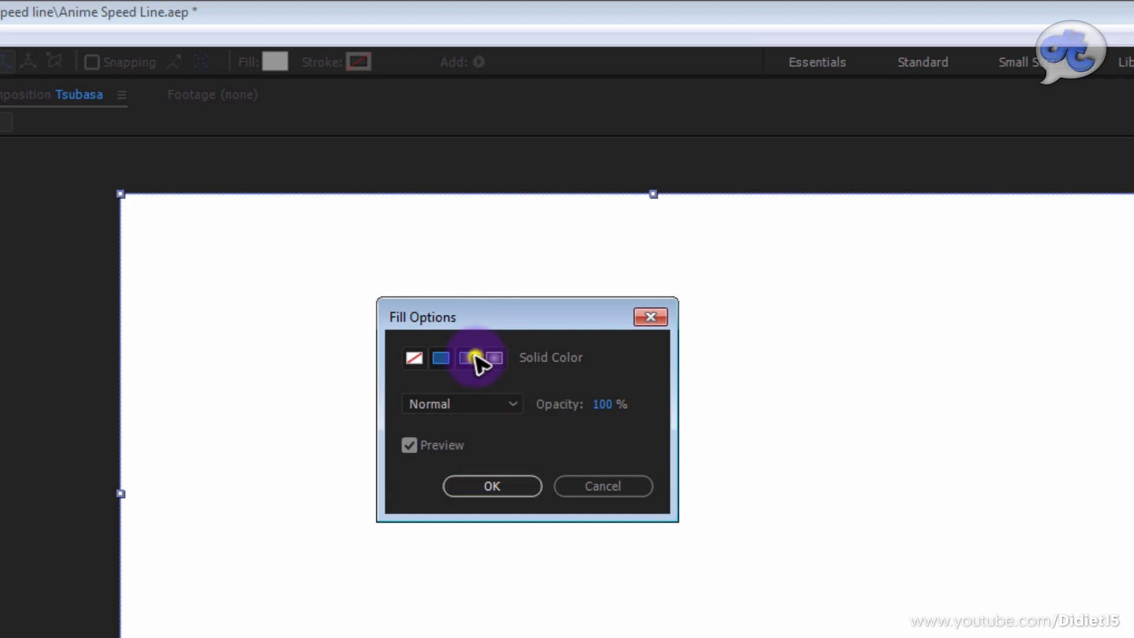
{"action": "left_click", "coordinate": [496, 485]}
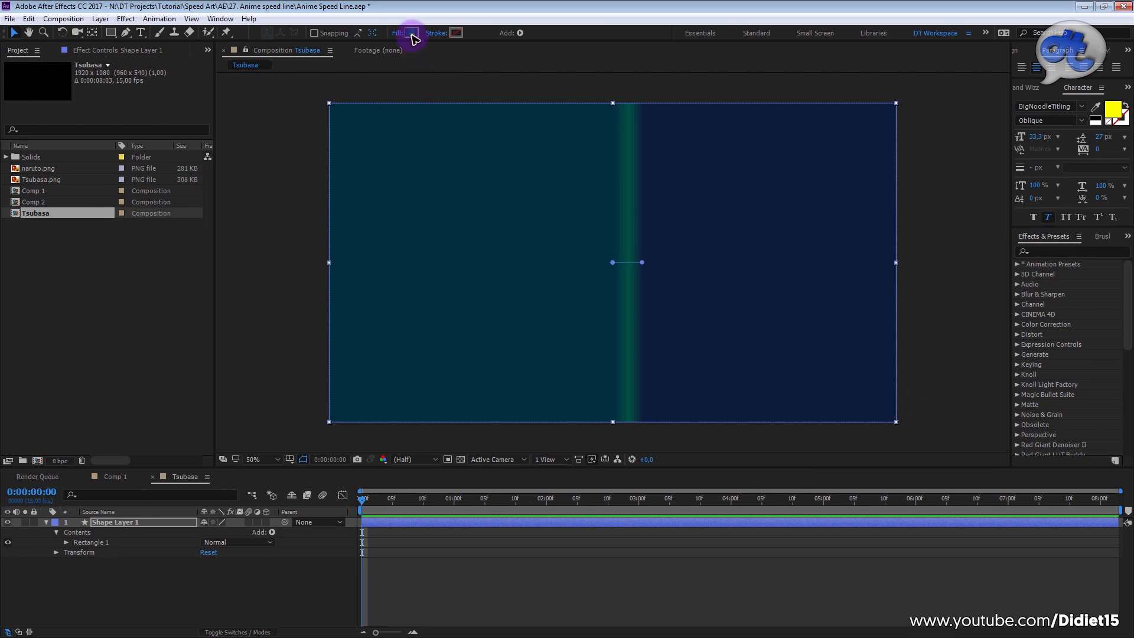
Step: Set the gradient's first colour stop to dark blue 012B3D and its middle stop to dark green 00523A, keeping the navy end stop
{"action": "left_click", "coordinate": [412, 33]}
{"action": "mouse_move", "coordinate": [815, 490]}
{"action": "left_mouse_down"}
{"action": "mouse_move", "coordinate": [816, 503]}
{"action": "mouse_move", "coordinate": [816, 481]}
{"action": "left_mouse_up"}
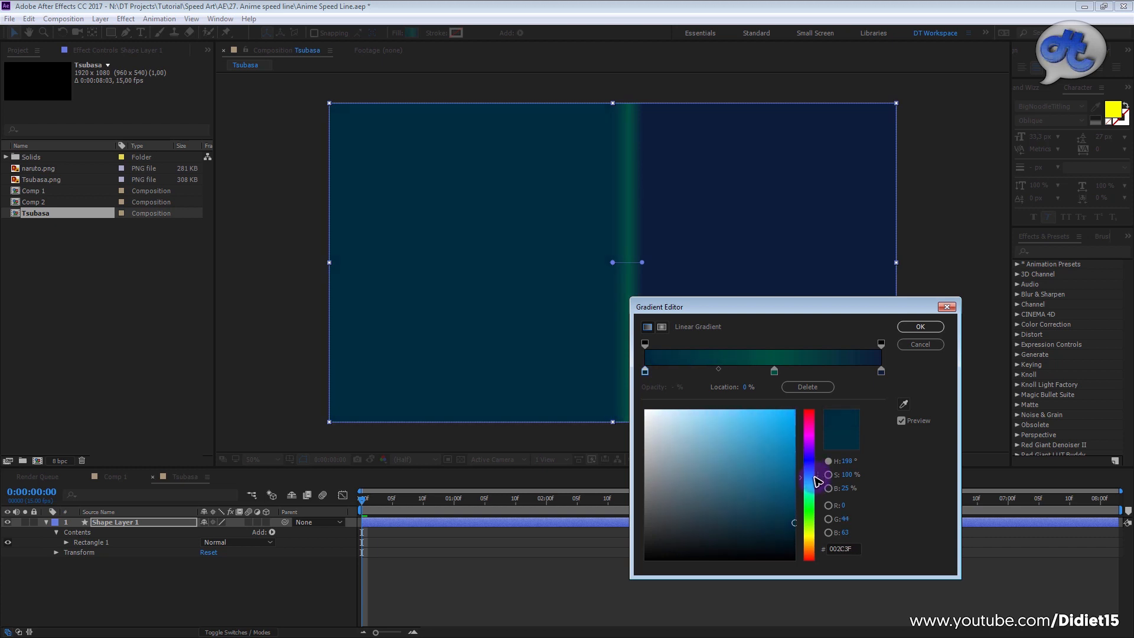
{"action": "left_click", "coordinate": [775, 372]}
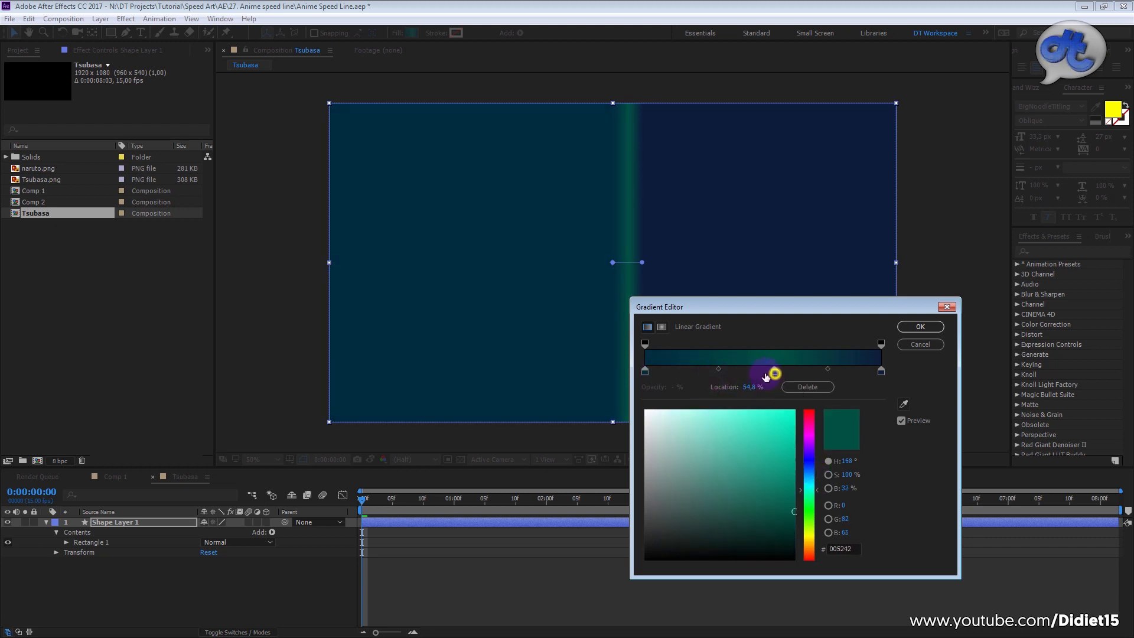
{"action": "left_click", "coordinate": [646, 371]}
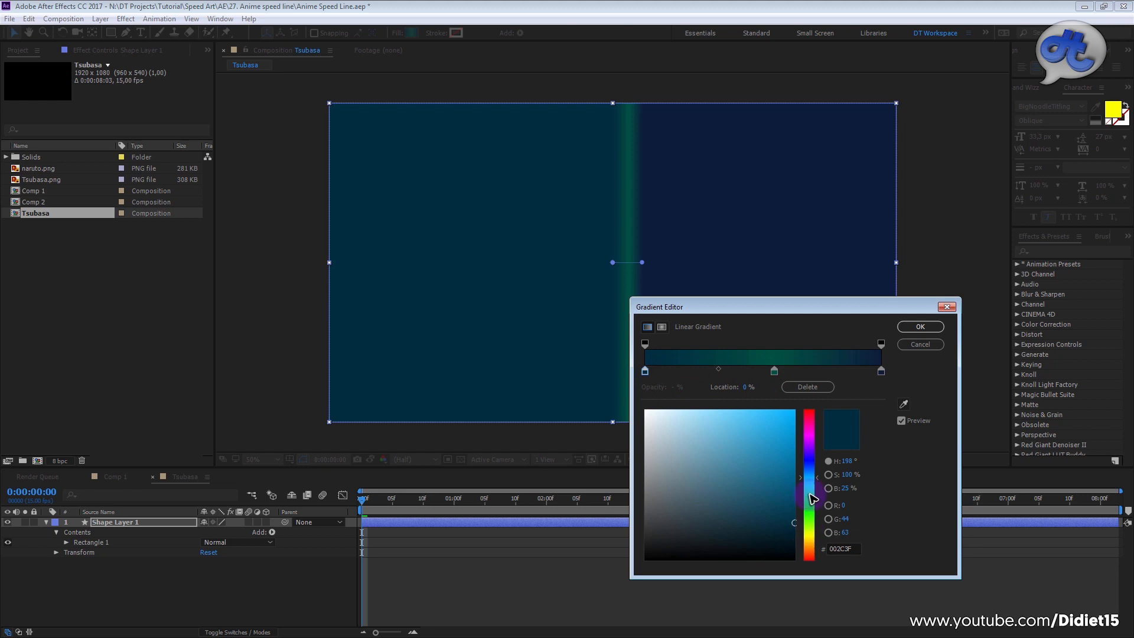
{"action": "mouse_move", "coordinate": [793, 527]}
{"action": "left_mouse_down"}
{"action": "mouse_move", "coordinate": [793, 514]}
{"action": "mouse_move", "coordinate": [794, 524]}
{"action": "left_mouse_up"}
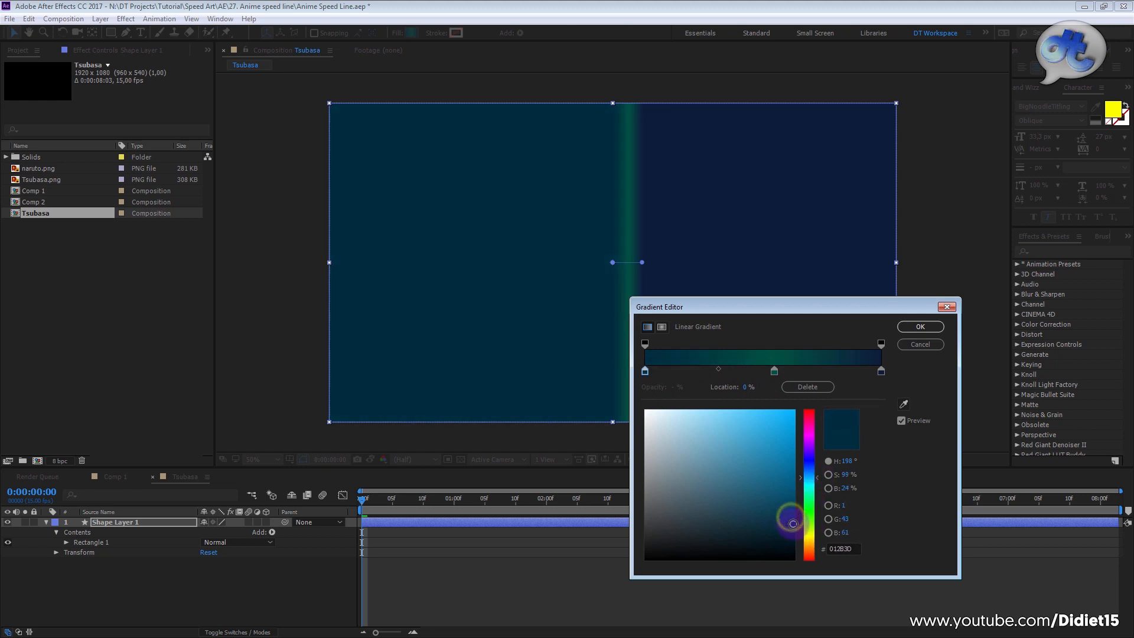
{"action": "left_click", "coordinate": [775, 371]}
{"action": "mouse_move", "coordinate": [812, 477]}
{"action": "left_mouse_down"}
{"action": "mouse_move", "coordinate": [820, 434]}
{"action": "mouse_move", "coordinate": [823, 510]}
{"action": "mouse_move", "coordinate": [821, 491]}
{"action": "left_mouse_up"}
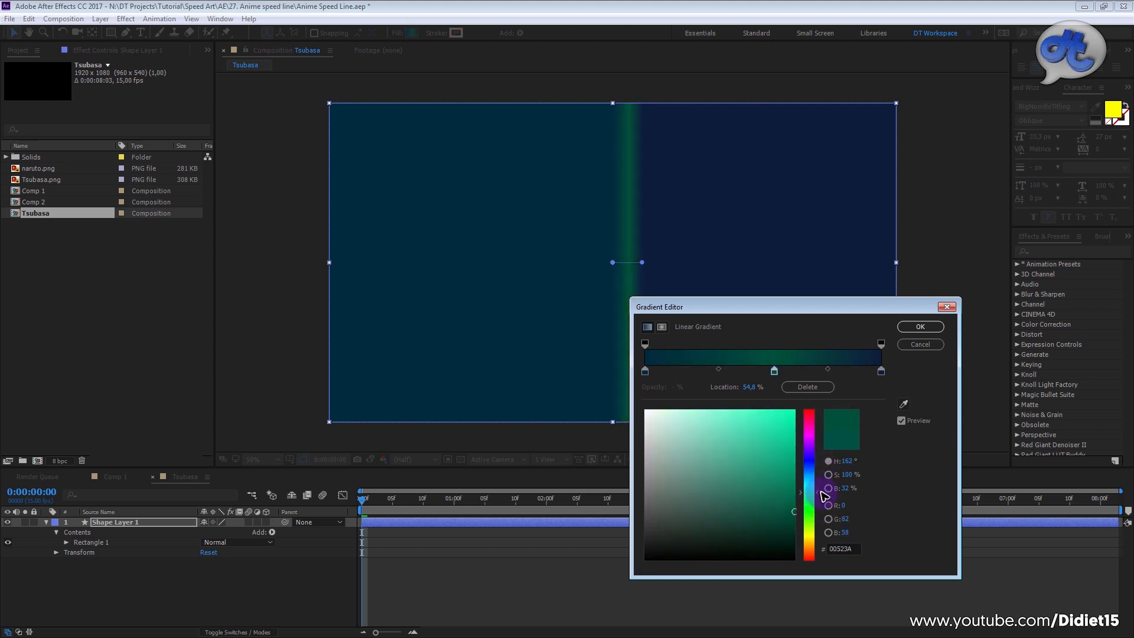
{"action": "left_click", "coordinate": [881, 371]}
{"action": "left_click", "coordinate": [920, 327]}
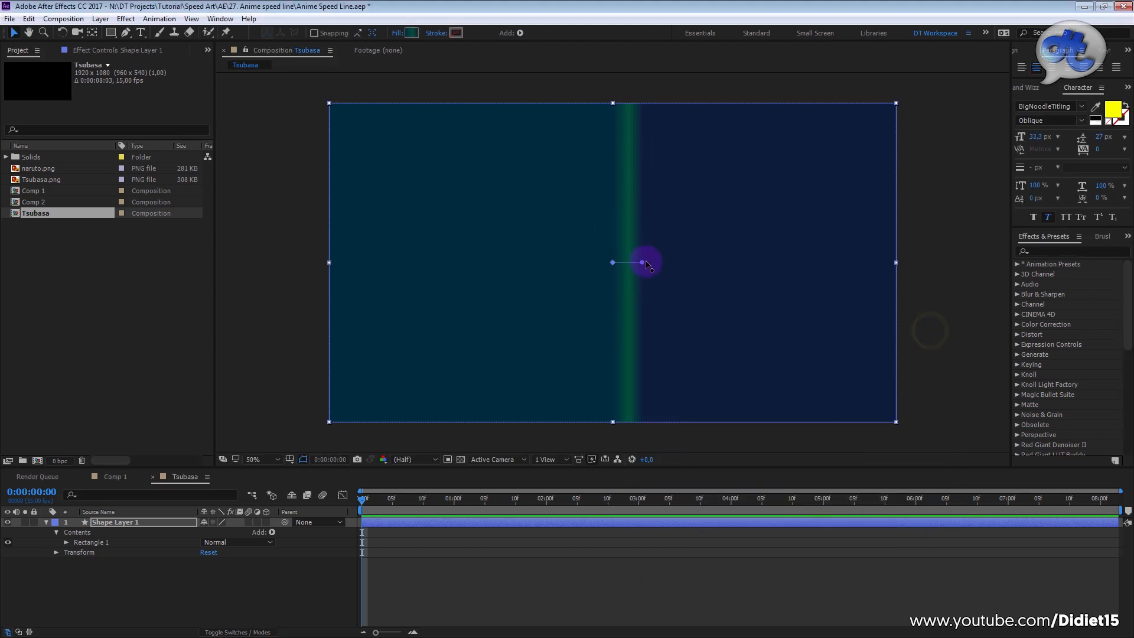
Step: Run the gradient vertically through the rectangle's centre, with its end point on the top edge and its start point on the bottom edge
{"action": "left_click_drag", "start_coordinate": [644, 264], "coordinate": [615, 106]}
{"action": "left_click_drag", "start_coordinate": [611, 263], "coordinate": [612, 421]}
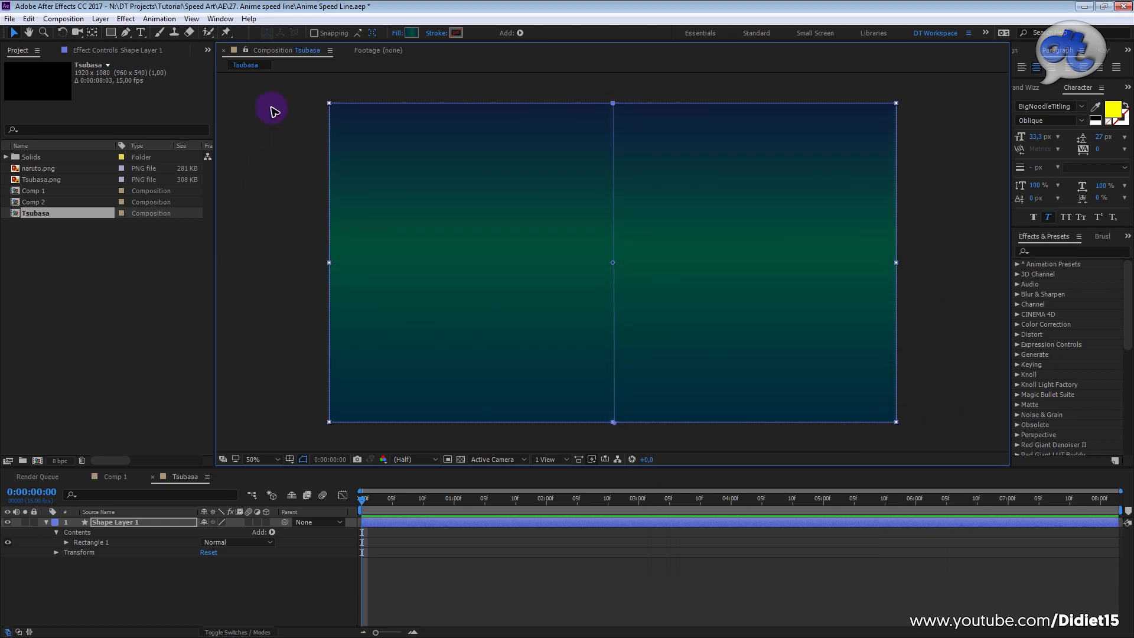
Step: Extend the gradient's end points slightly beyond the rectangle's top and bottom edges, and set the two colour midpoints to 39% and 66%
{"action": "mouse_move", "coordinate": [613, 105]}
{"action": "left_mouse_down"}
{"action": "mouse_move", "coordinate": [615, 76]}
{"action": "mouse_move", "coordinate": [614, 89]}
{"action": "left_mouse_up"}
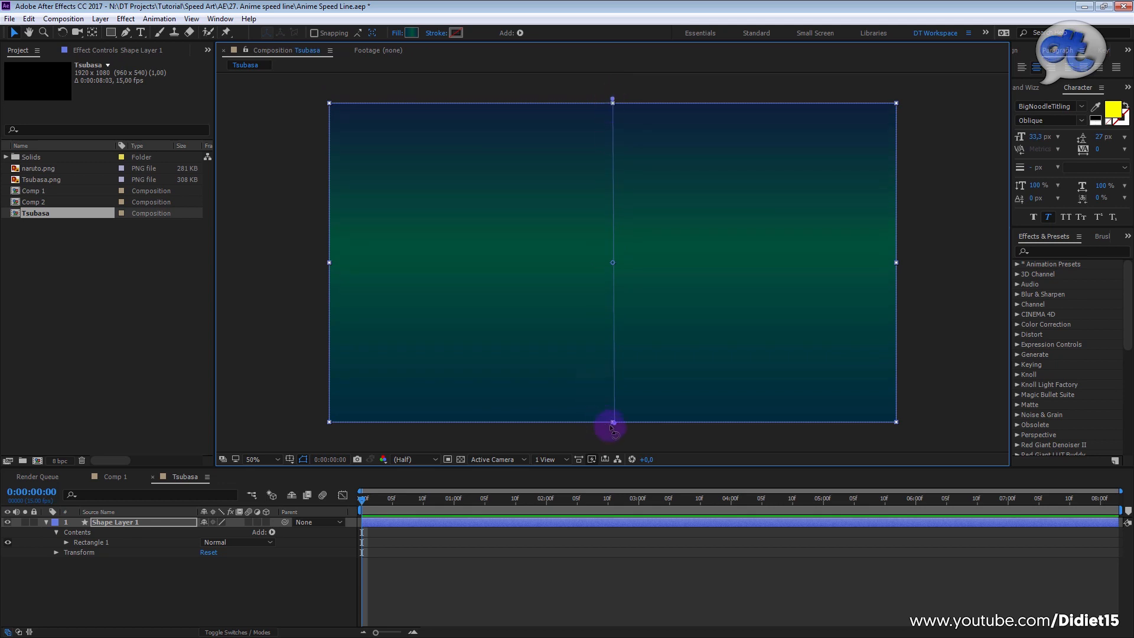
{"action": "left_click_drag", "start_coordinate": [613, 421], "coordinate": [615, 438]}
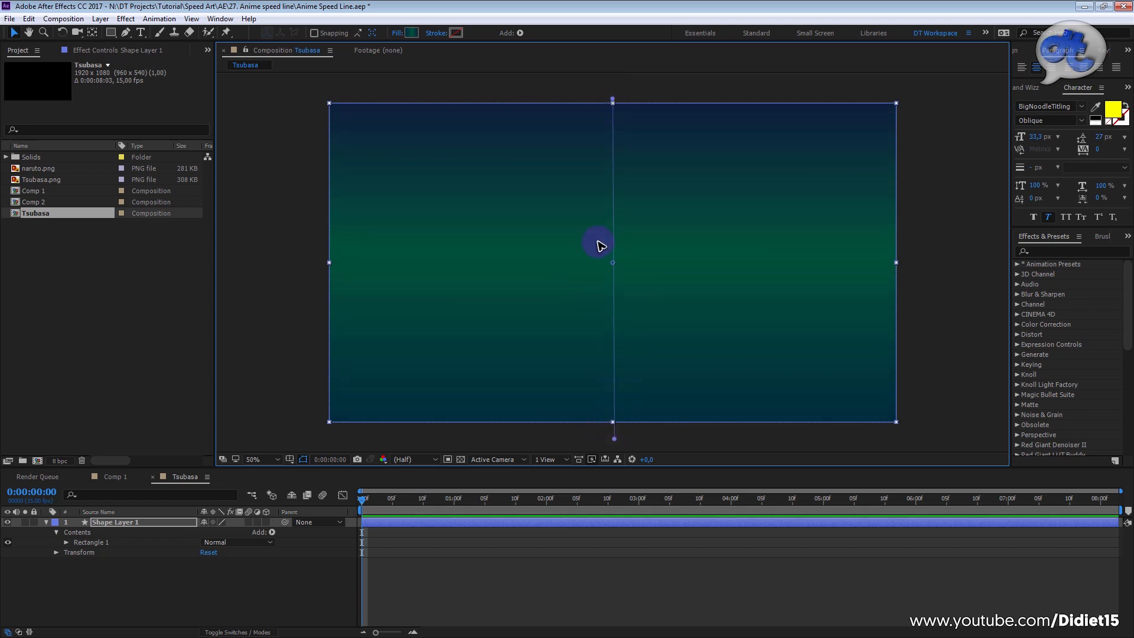
{"action": "left_click", "coordinate": [412, 33]}
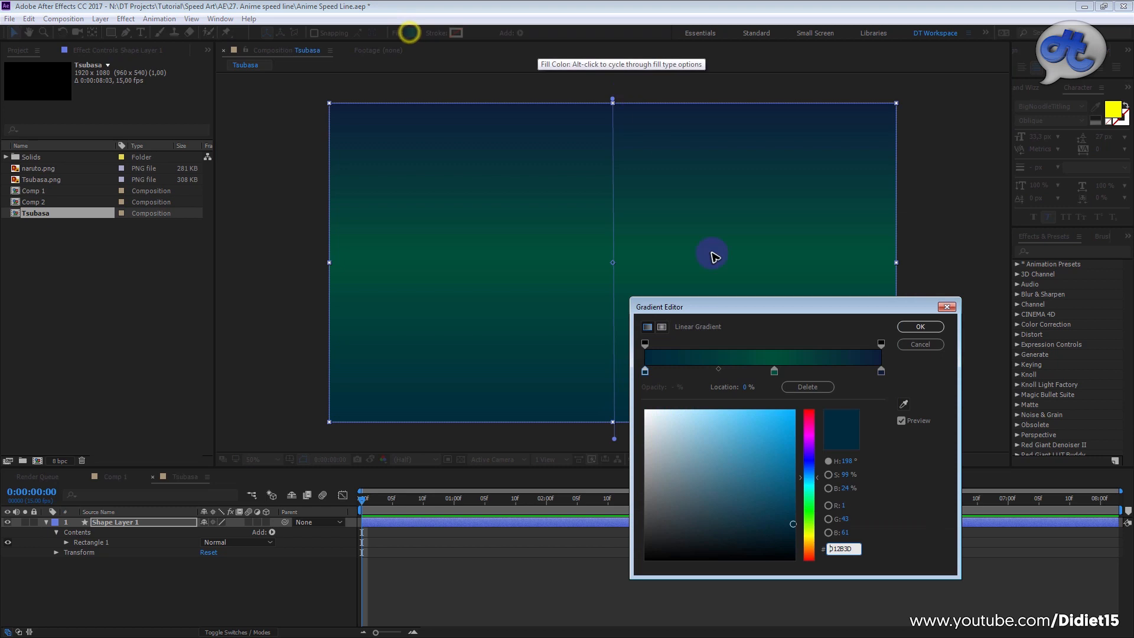
{"action": "left_click", "coordinate": [719, 371]}
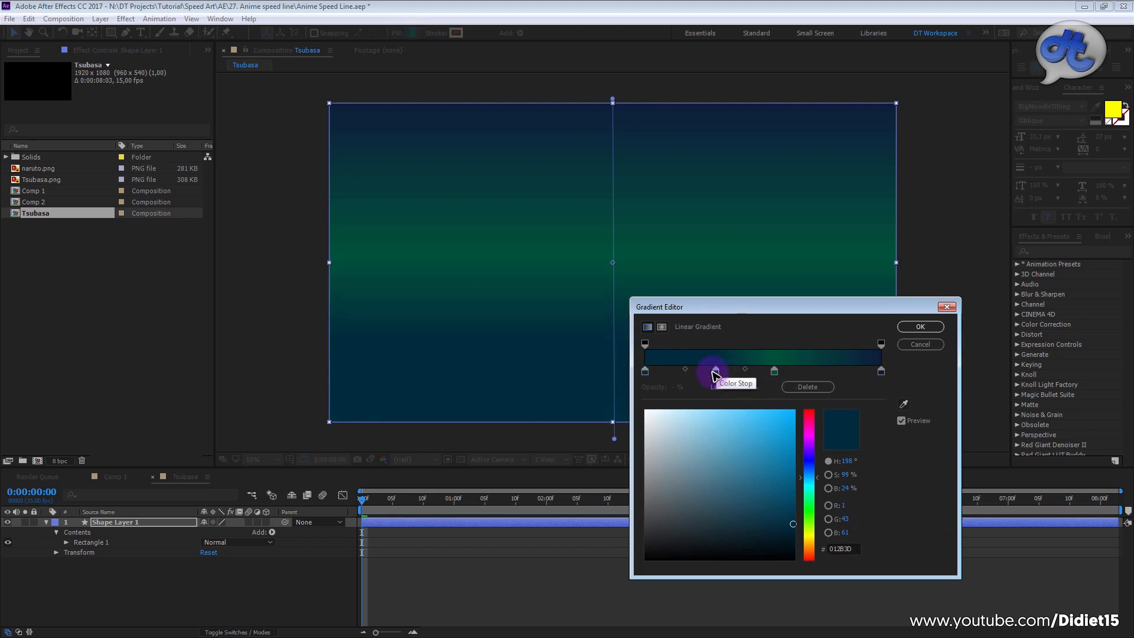
{"action": "left_click_drag", "start_coordinate": [715, 373], "coordinate": [712, 395]}
{"action": "left_click", "coordinate": [773, 373]}
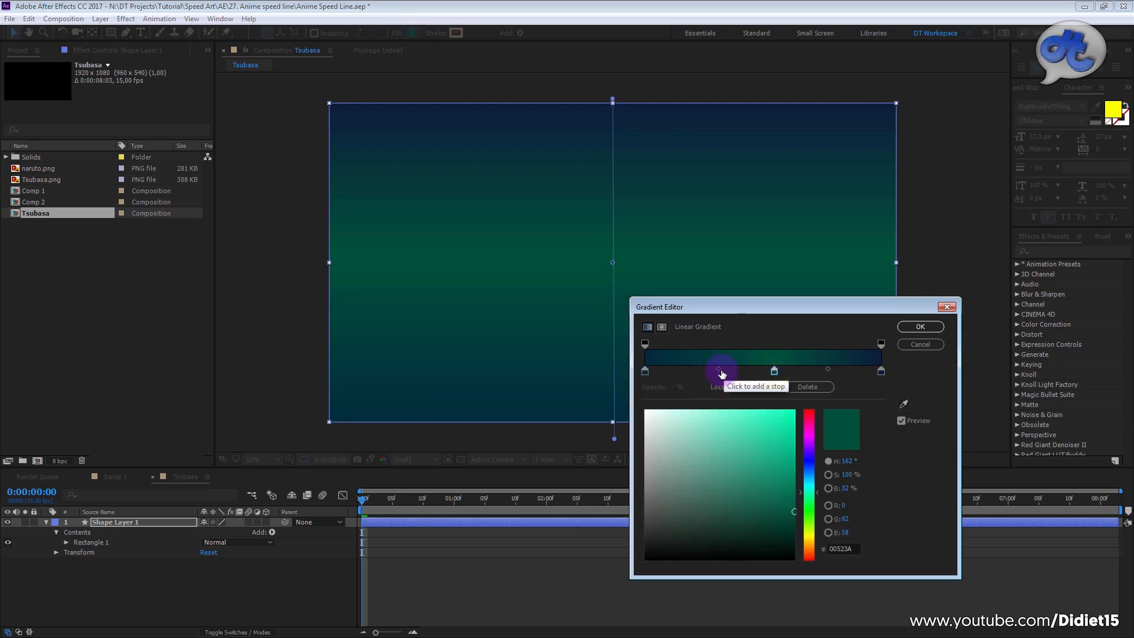
{"action": "left_click_drag", "start_coordinate": [722, 373], "coordinate": [693, 376]}
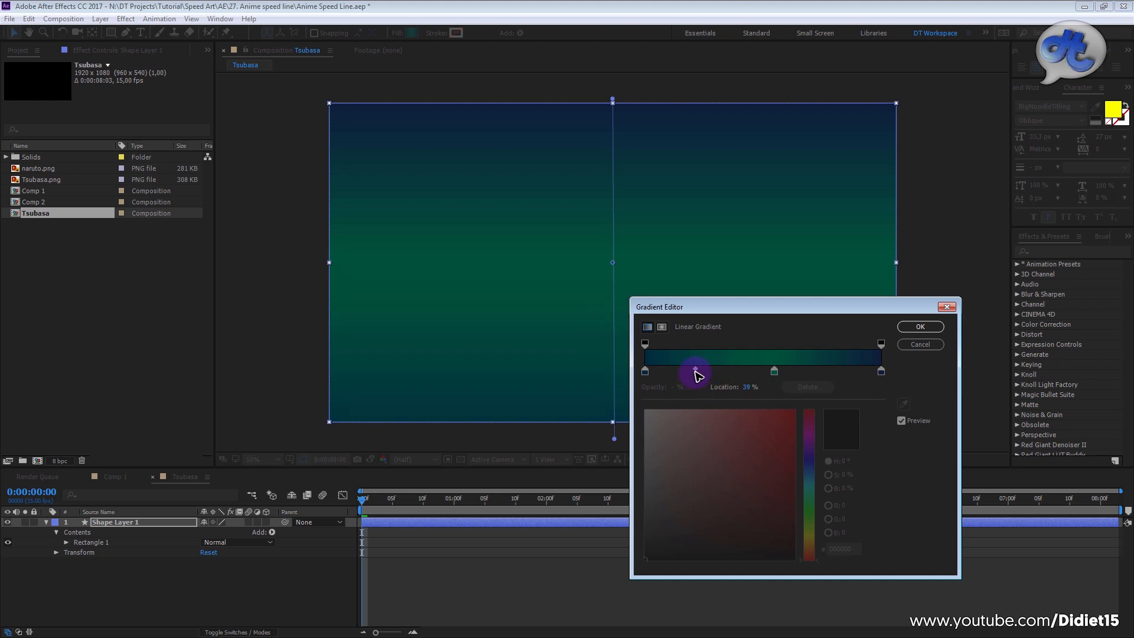
{"action": "left_click", "coordinate": [776, 371]}
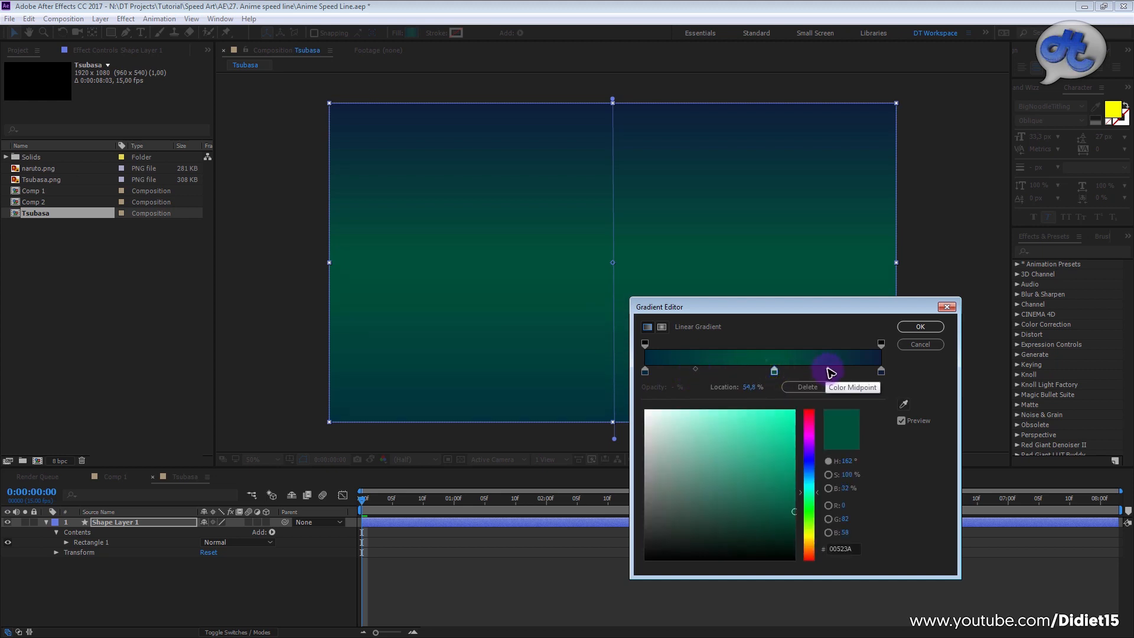
{"action": "left_click", "coordinate": [828, 370]}
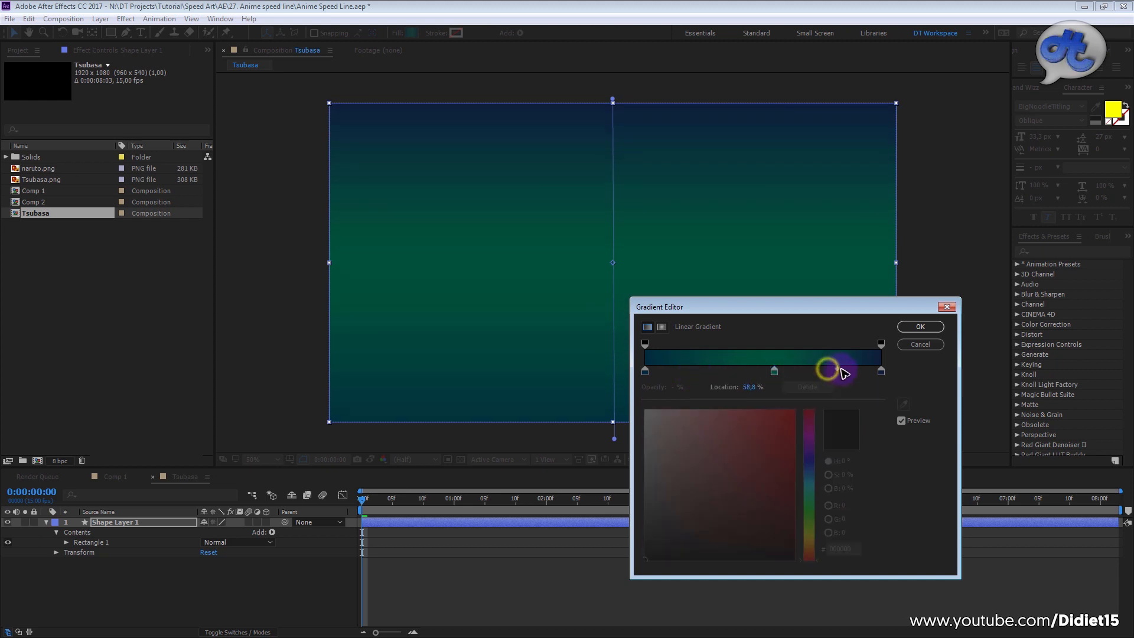
{"action": "left_click", "coordinate": [923, 326]}
{"action": "left_click", "coordinate": [891, 357]}
{"action": "left_click", "coordinate": [297, 583]}
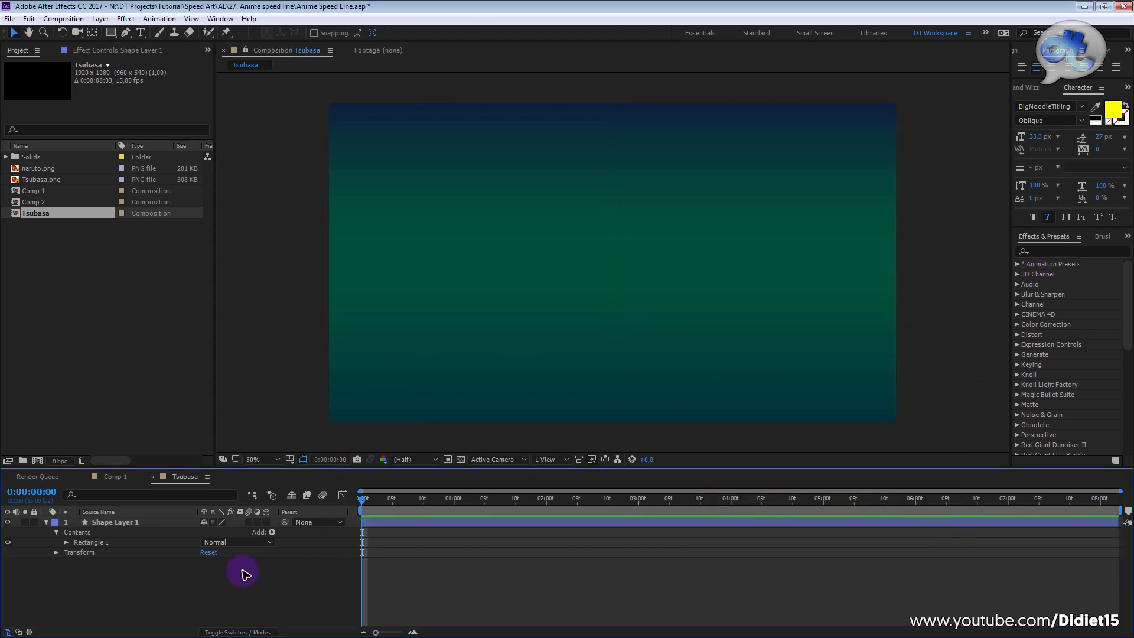
Step: Collapse Shape Layer 1 in the Tsubasa composition and add a black 1920 x 1080 px solid above it
{"action": "left_click", "coordinate": [108, 480]}
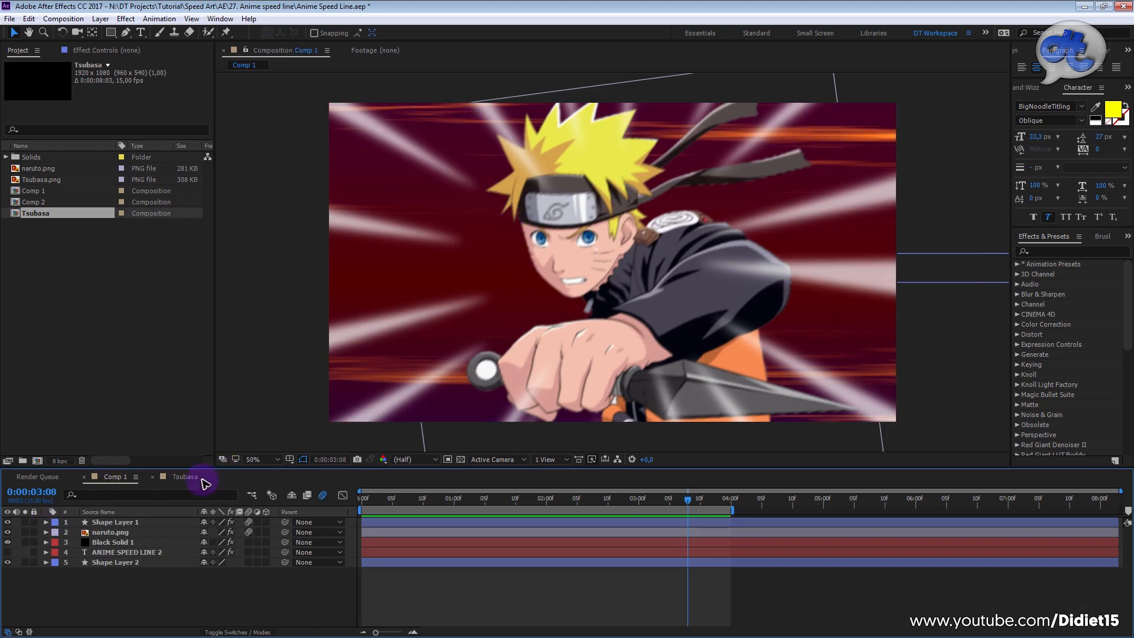
{"action": "left_click", "coordinate": [184, 478]}
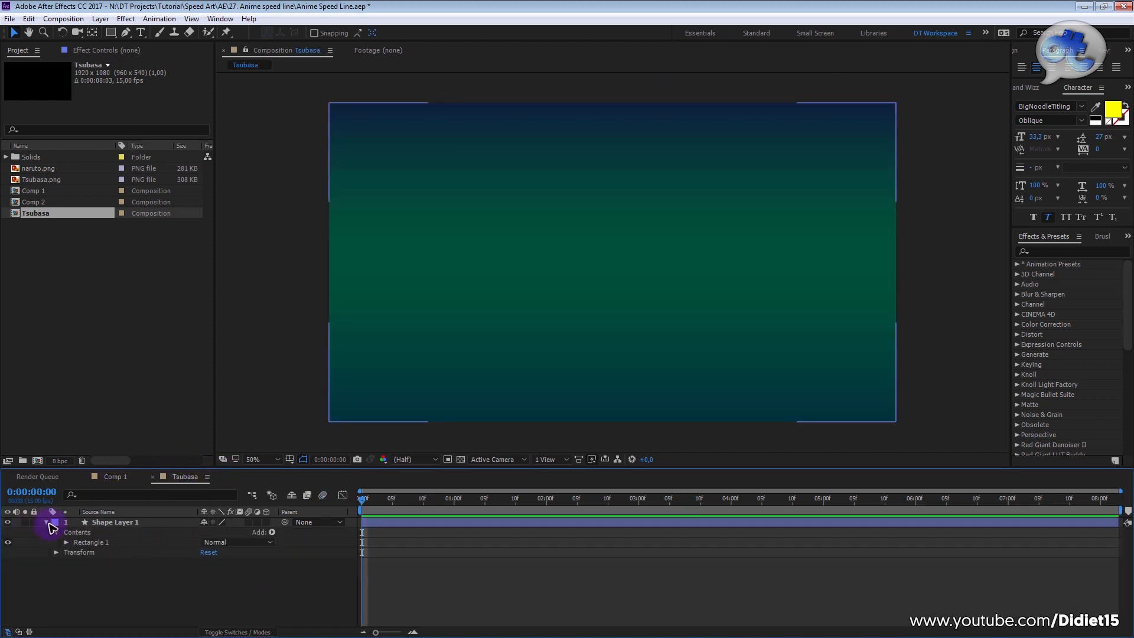
{"action": "left_click", "coordinate": [46, 522]}
{"action": "left_click", "coordinate": [172, 575]}
{"action": "right_click", "coordinate": [166, 572]}
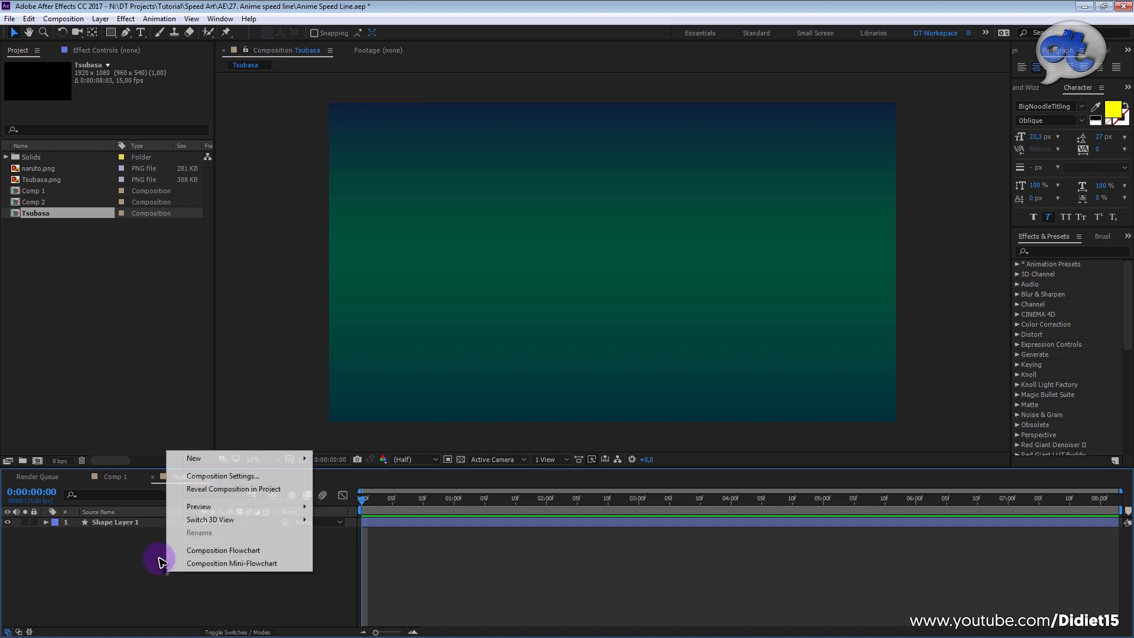
{"action": "left_click", "coordinate": [227, 459]}
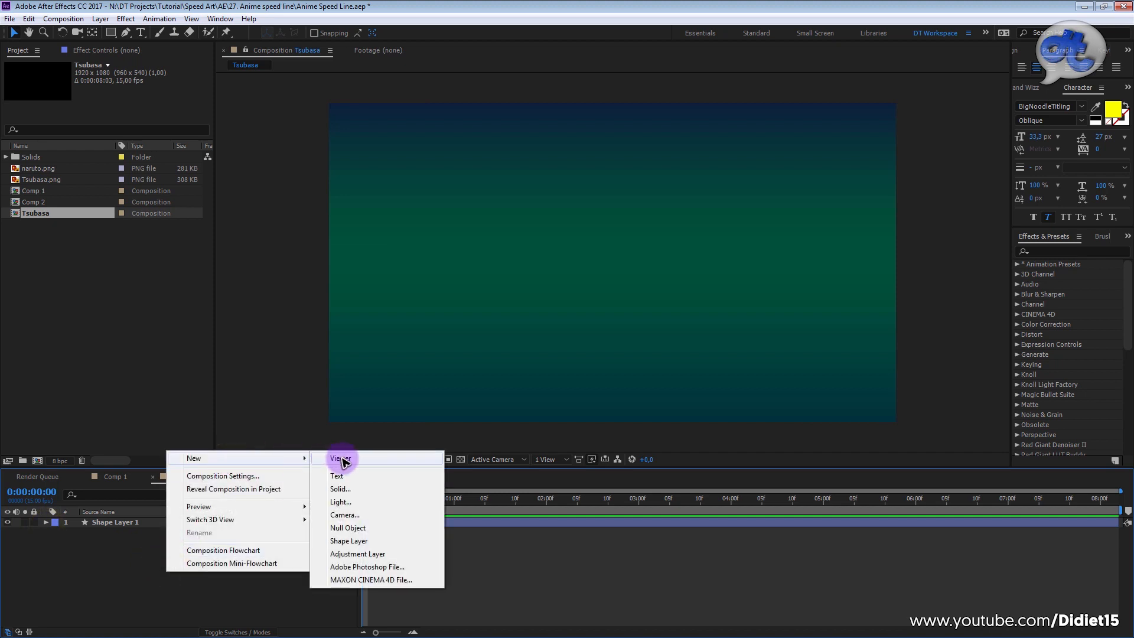
{"action": "left_click", "coordinate": [339, 489]}
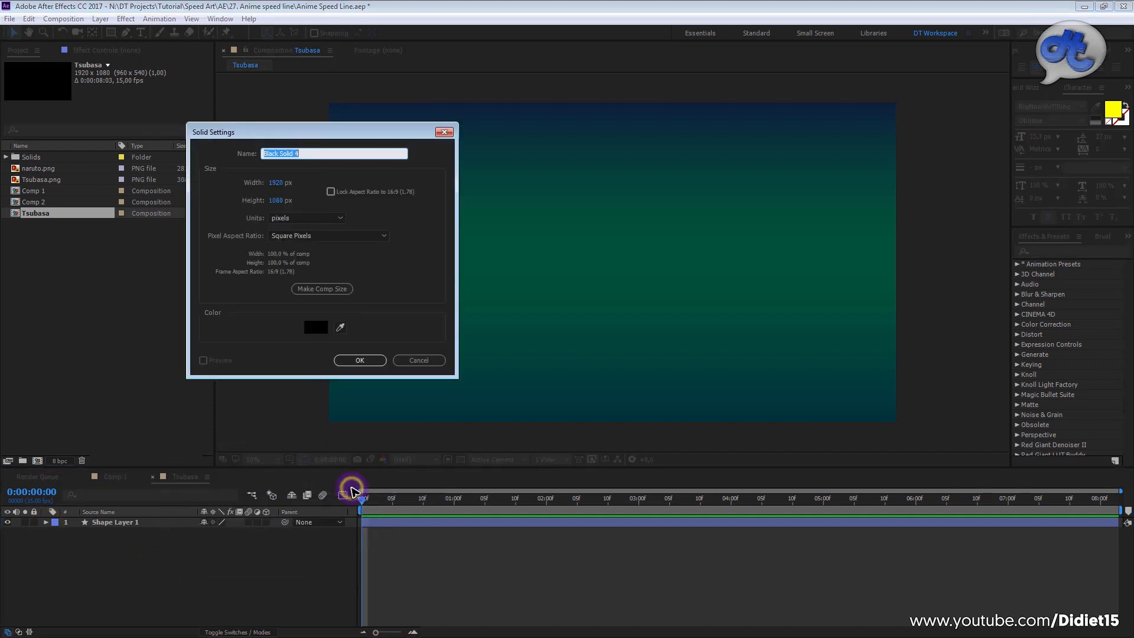
{"action": "left_click_drag", "start_coordinate": [353, 133], "coordinate": [390, 188]}
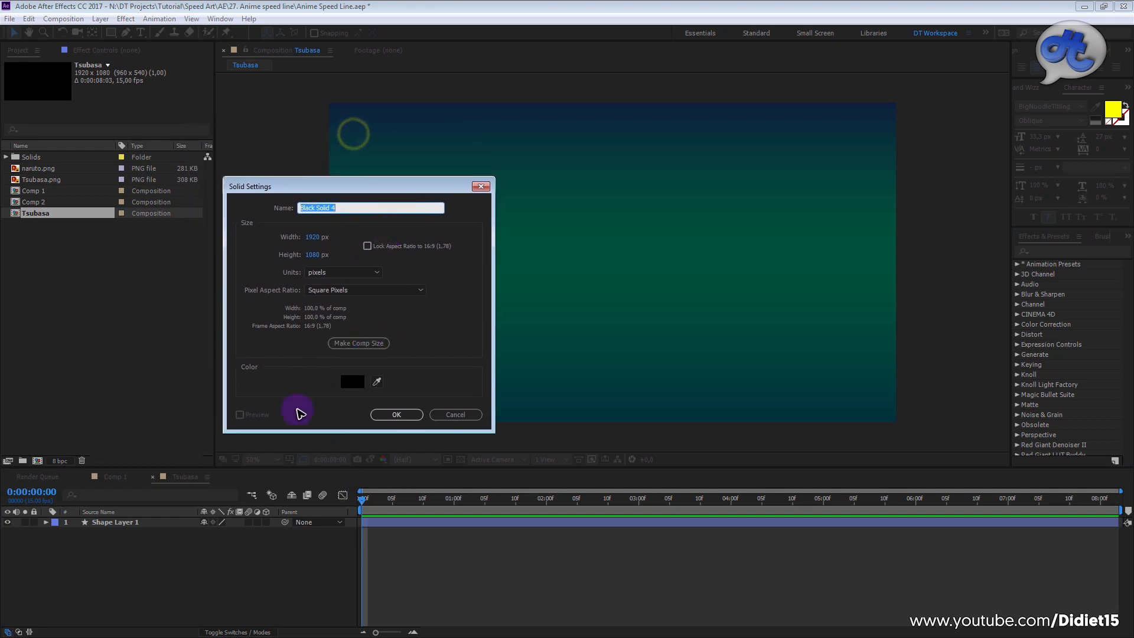
{"action": "left_click", "coordinate": [394, 414]}
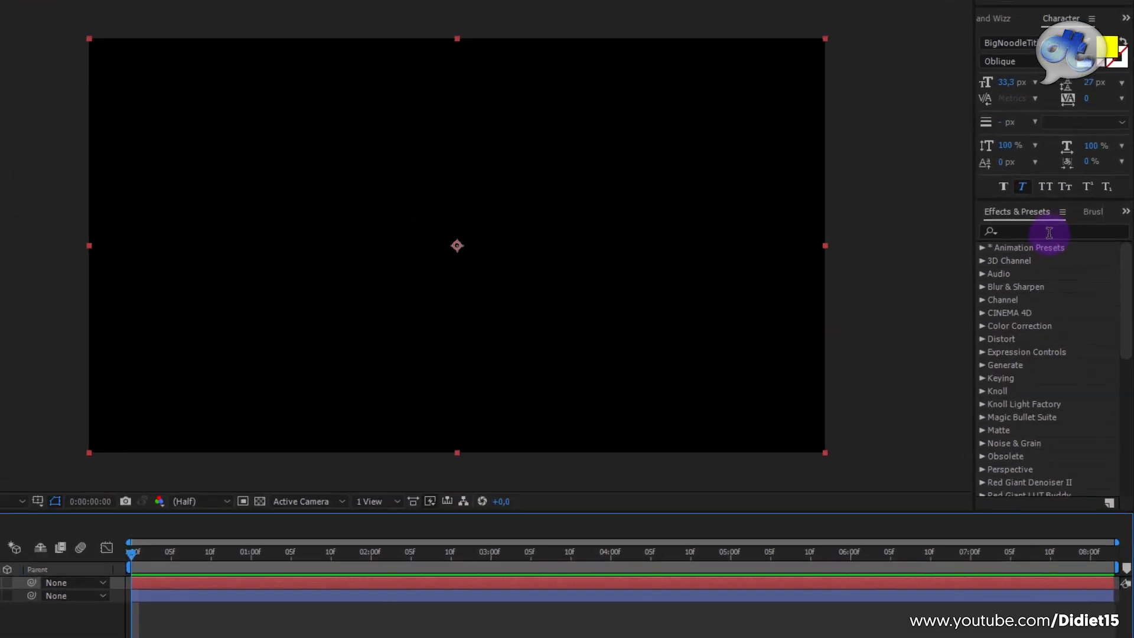
Step: Apply the Fractal Noise effect to the black solid and set its contrast to 215
{"action": "left_click", "coordinate": [1069, 253]}
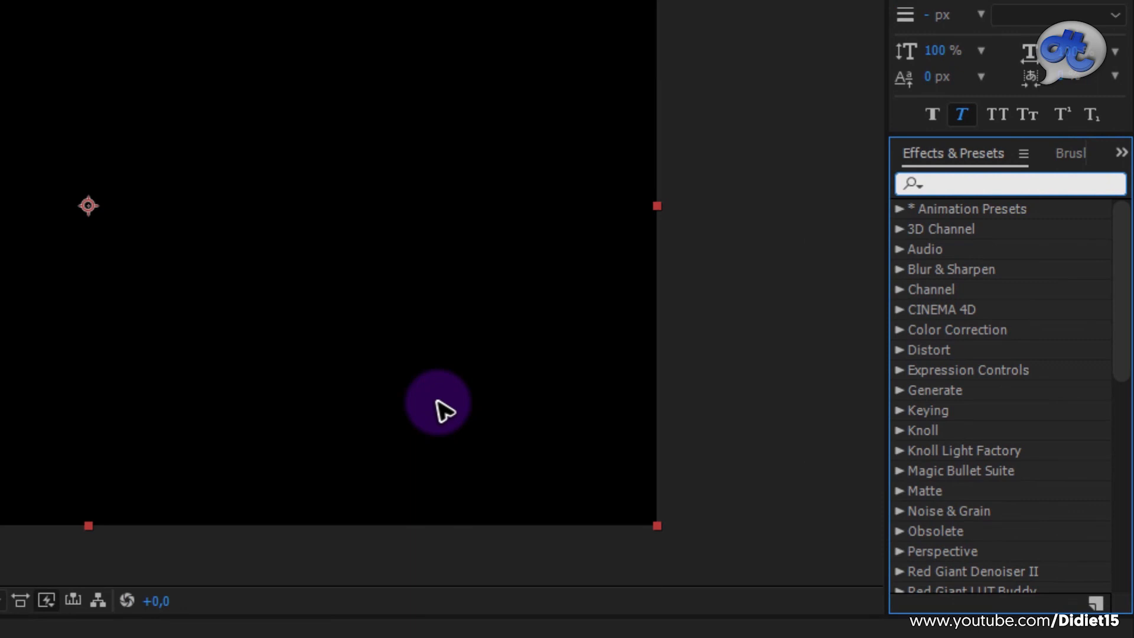
{"action": "type", "text": "fractal "}
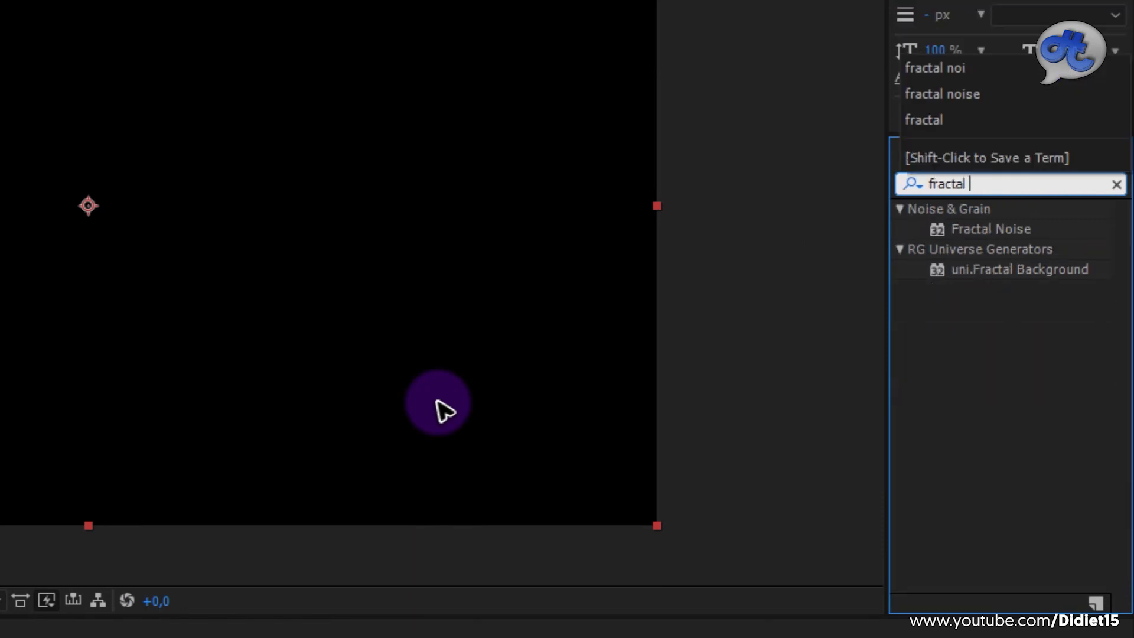
{"action": "type", "text": "noise"}
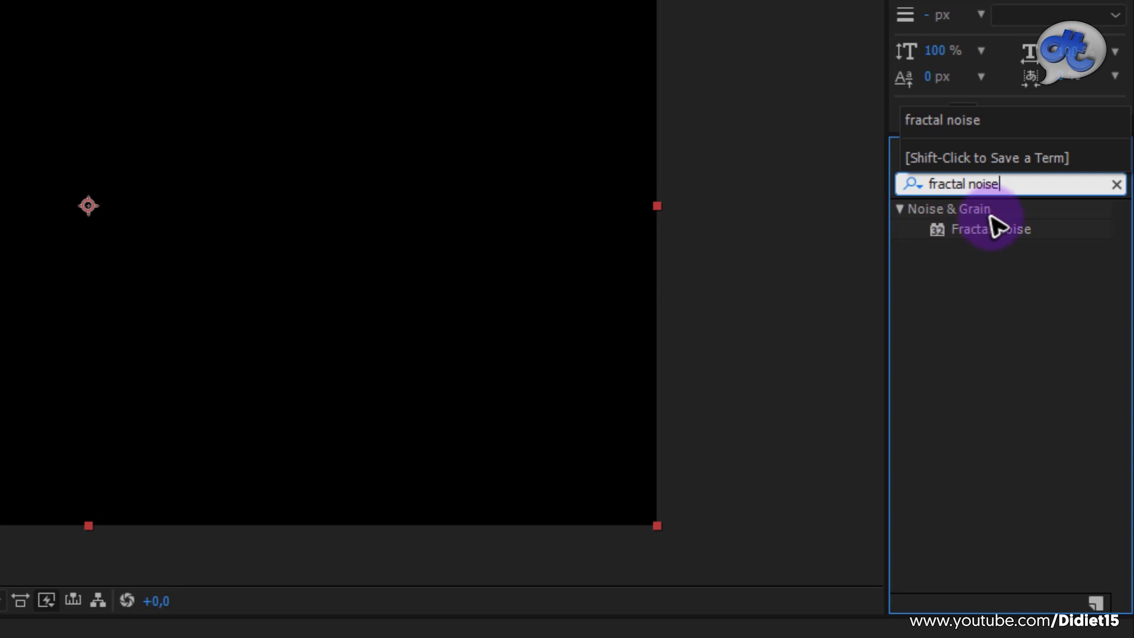
{"action": "left_click_drag", "start_coordinate": [992, 231], "coordinate": [118, 524]}
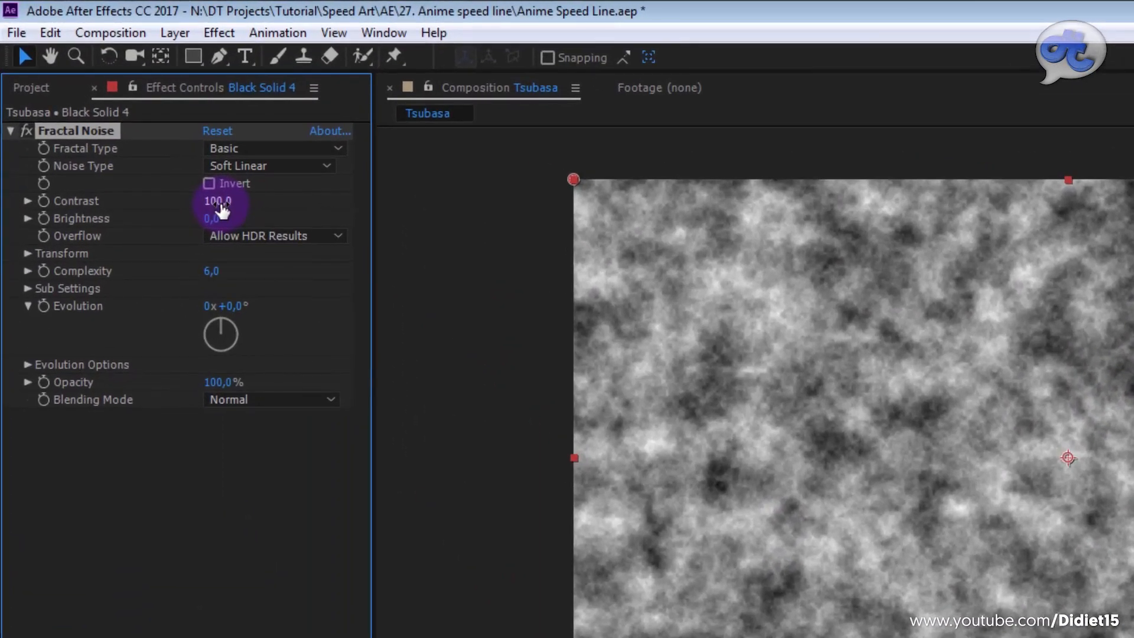
{"action": "left_click_drag", "start_coordinate": [219, 202], "coordinate": [300, 203]}
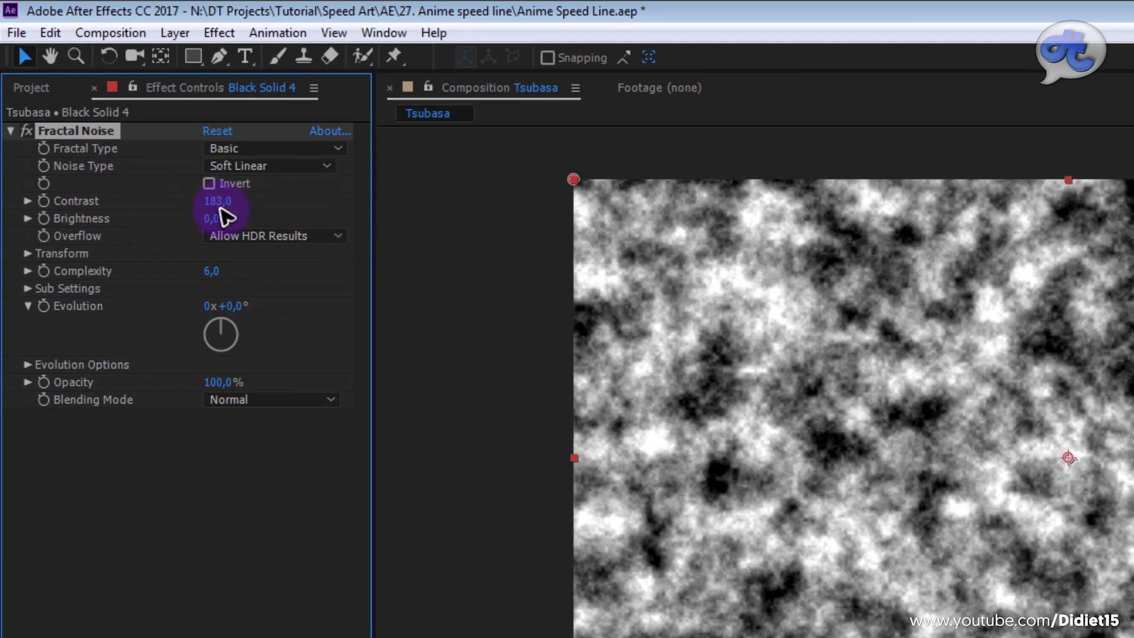
{"action": "left_click_drag", "start_coordinate": [220, 204], "coordinate": [266, 208]}
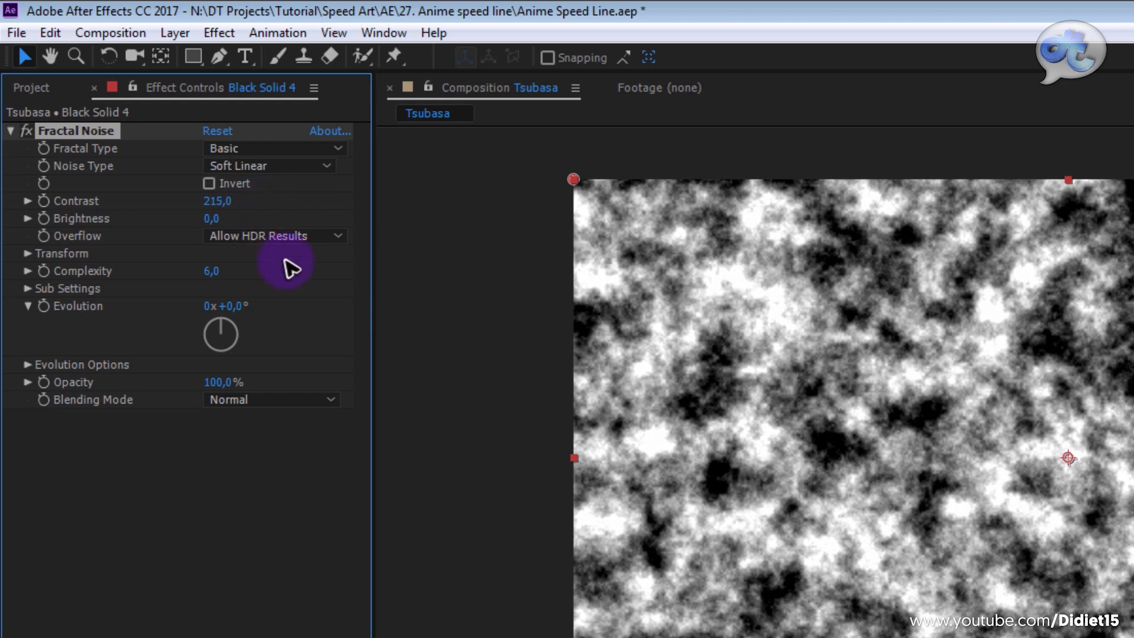
Step: Turn off uniform scaling for the Fractal Noise and set its scale width to 1285 and scale height to 42
{"action": "left_click", "coordinate": [27, 253]}
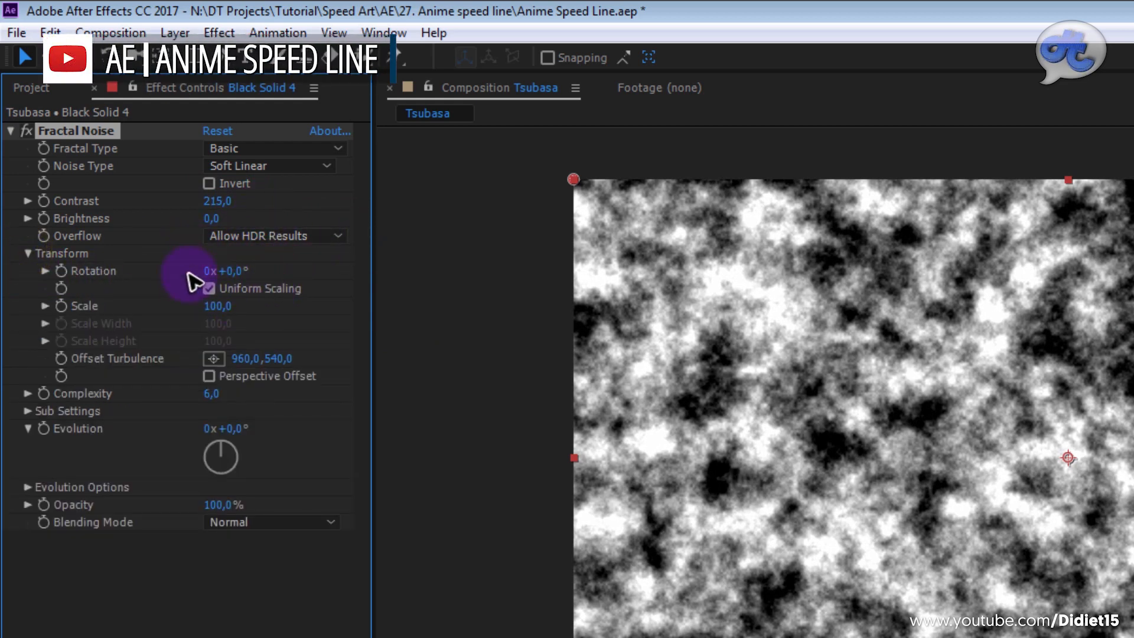
{"action": "left_click", "coordinate": [209, 289]}
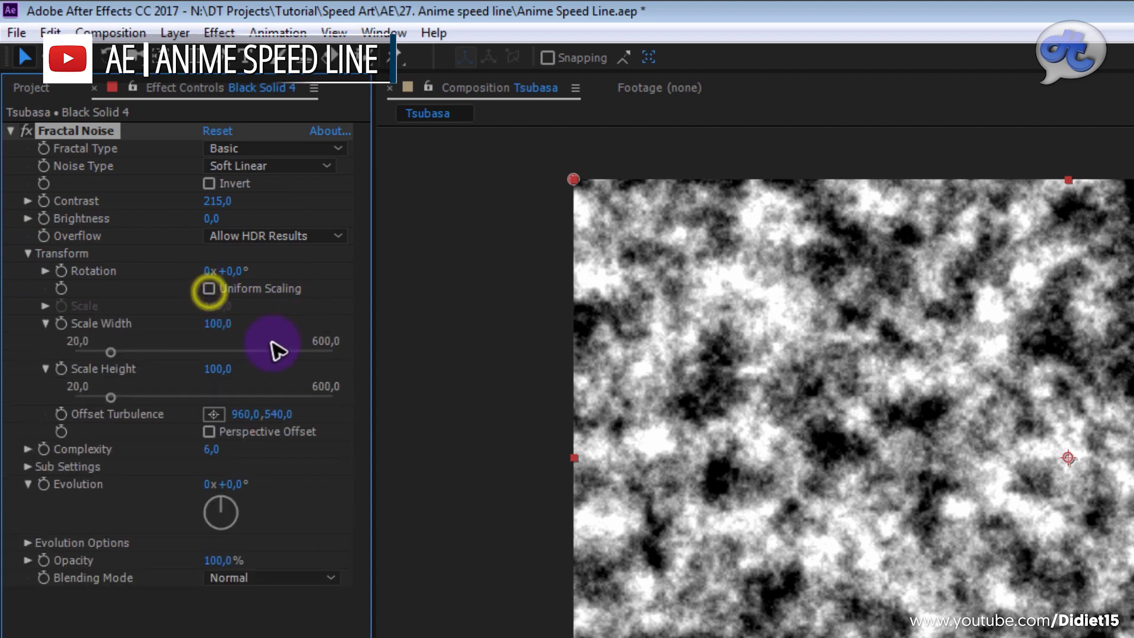
{"action": "left_click_drag", "start_coordinate": [222, 335], "coordinate": [157, 425]}
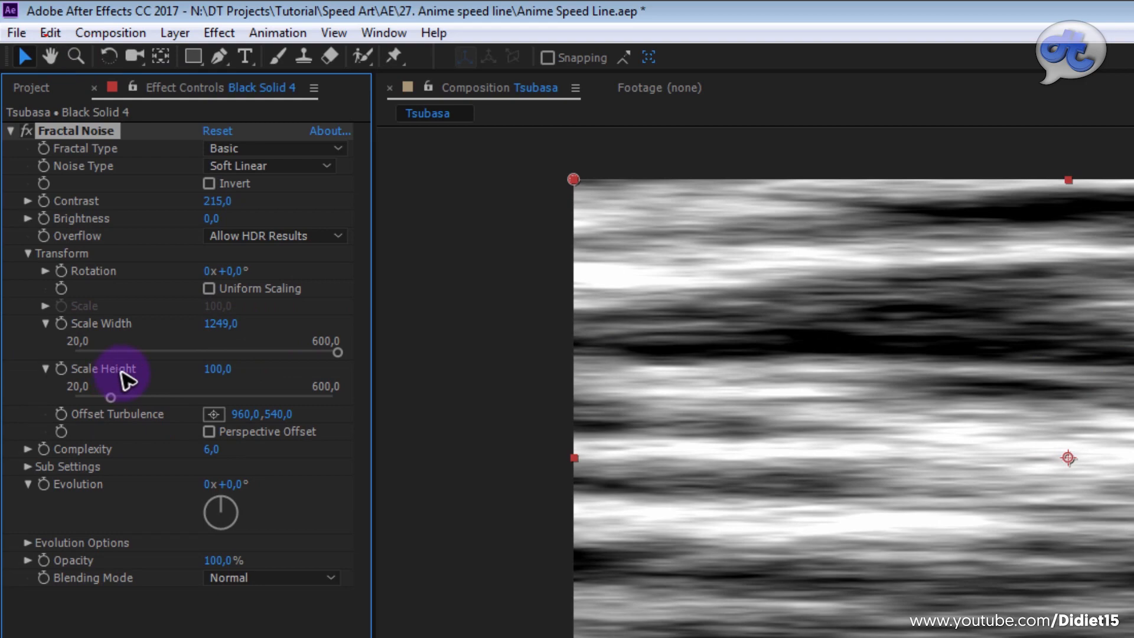
{"action": "left_click_drag", "start_coordinate": [216, 371], "coordinate": [240, 391]}
{"action": "left_click_drag", "start_coordinate": [225, 324], "coordinate": [281, 339]}
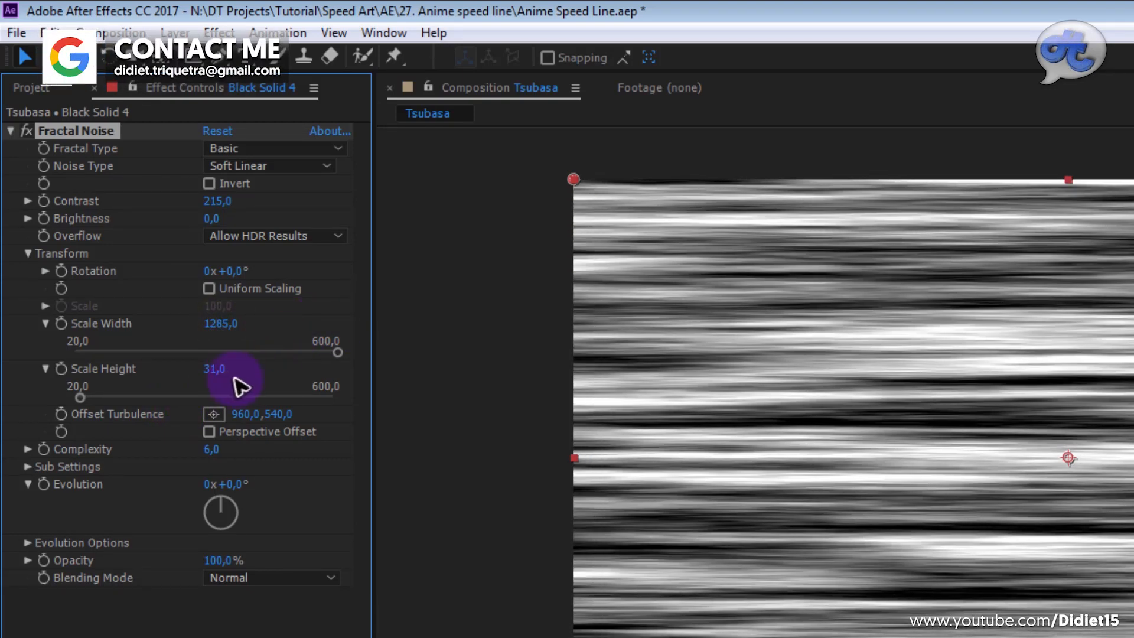
{"action": "left_click_drag", "start_coordinate": [213, 367], "coordinate": [223, 367]}
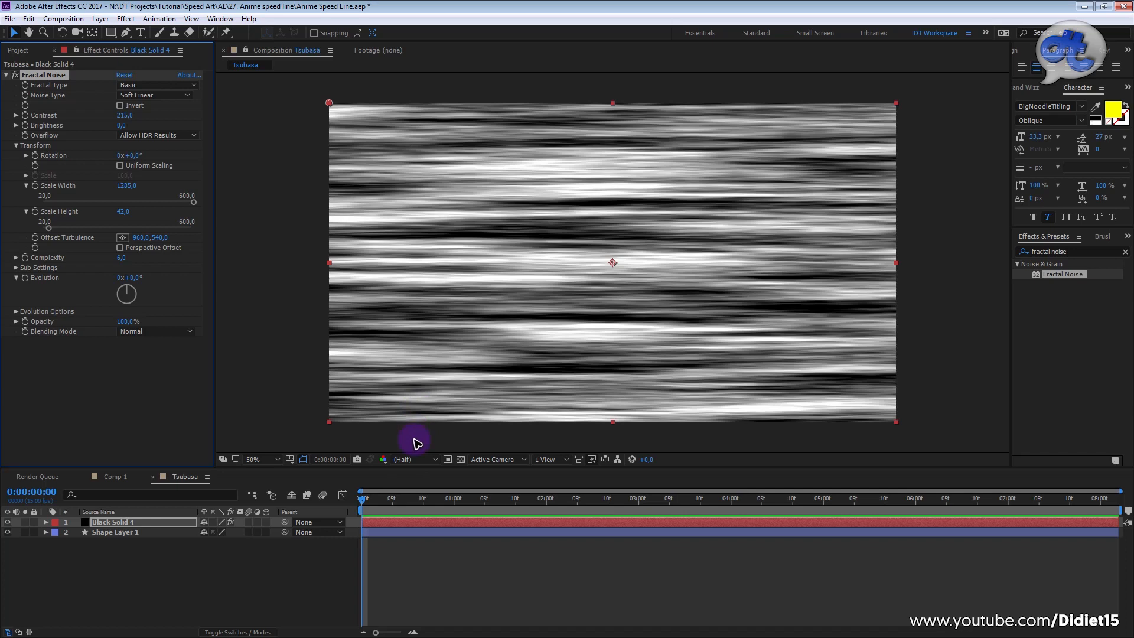
Step: Preview the stretched noise from the start of the Tsubasa composition
{"action": "left_click_drag", "start_coordinate": [387, 504], "coordinate": [361, 504]}
{"action": "key", "text": "space"}
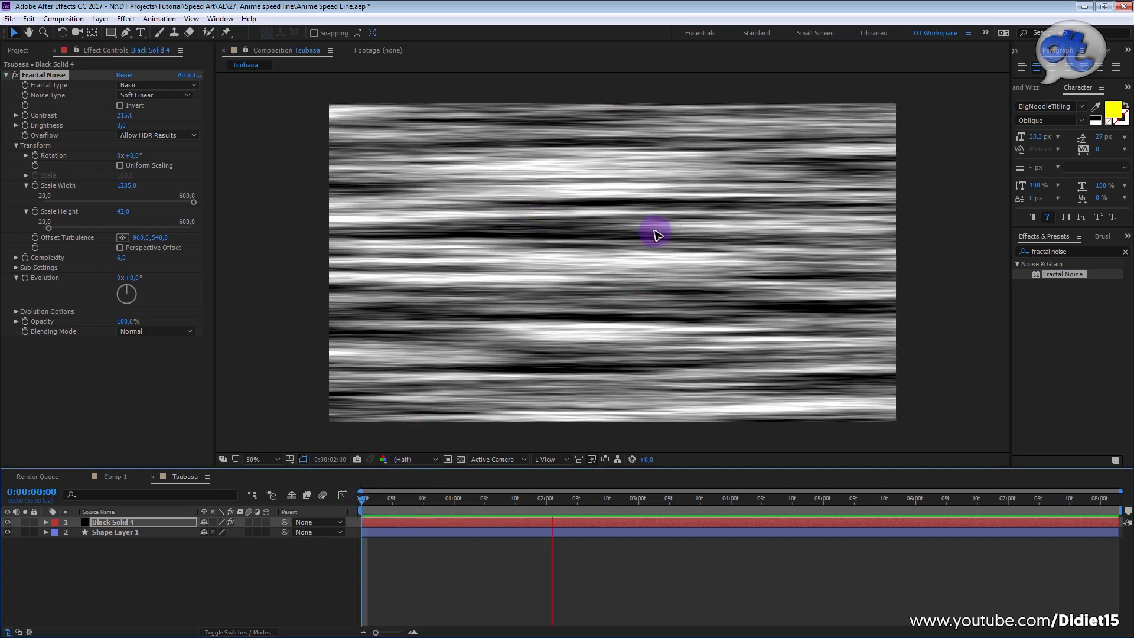
{"action": "left_click", "coordinate": [574, 501]}
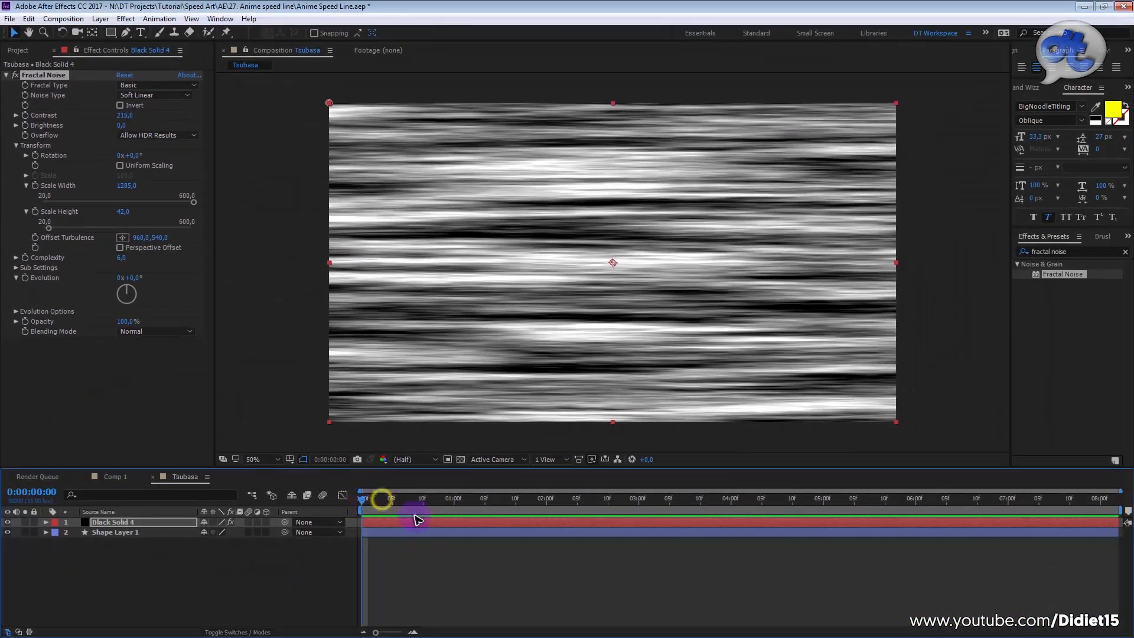
Step: Shorten the Tsubasa composition's duration to just over five seconds
{"action": "right_click", "coordinate": [342, 574]}
{"action": "left_click", "coordinate": [375, 478]}
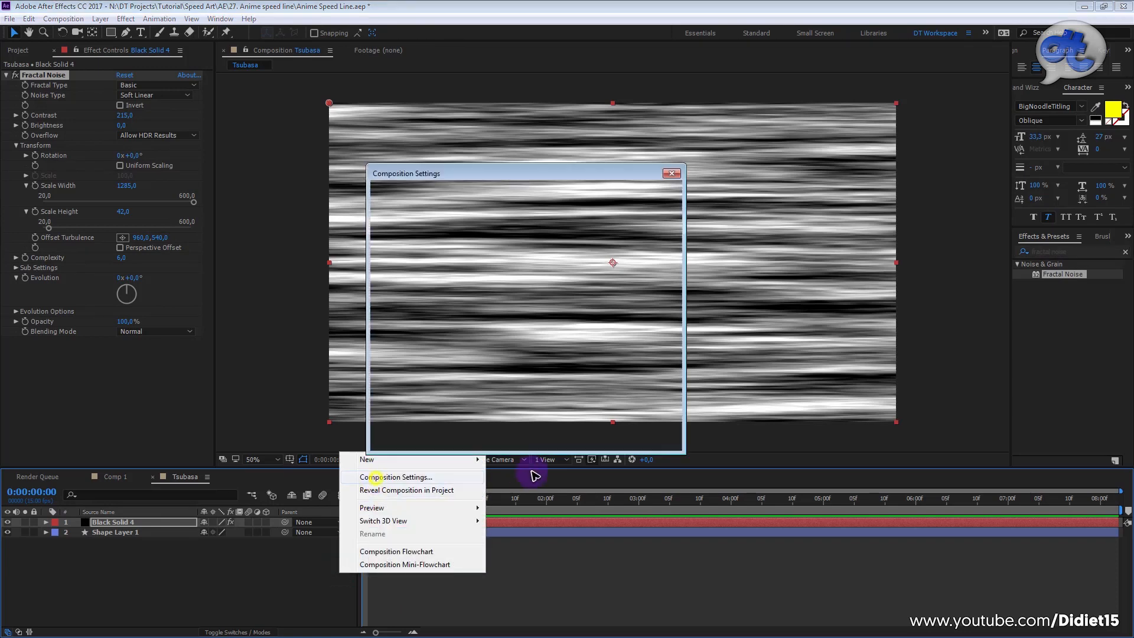
{"action": "left_click", "coordinate": [465, 374]}
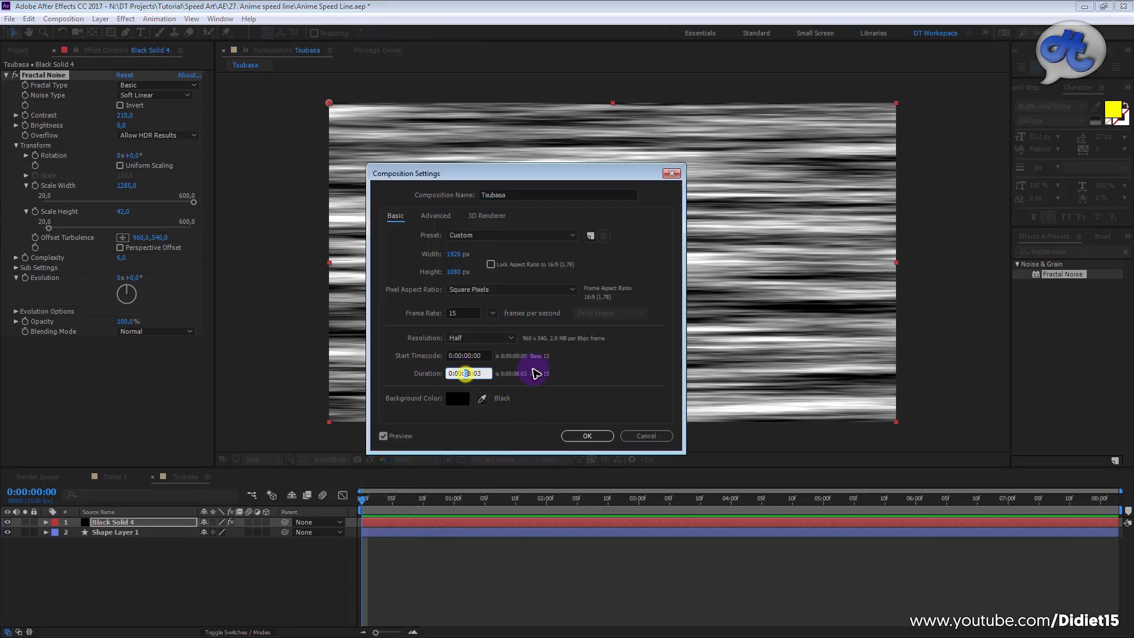
{"action": "key", "text": "BackSpace"}
{"action": "key", "text": "Return"}
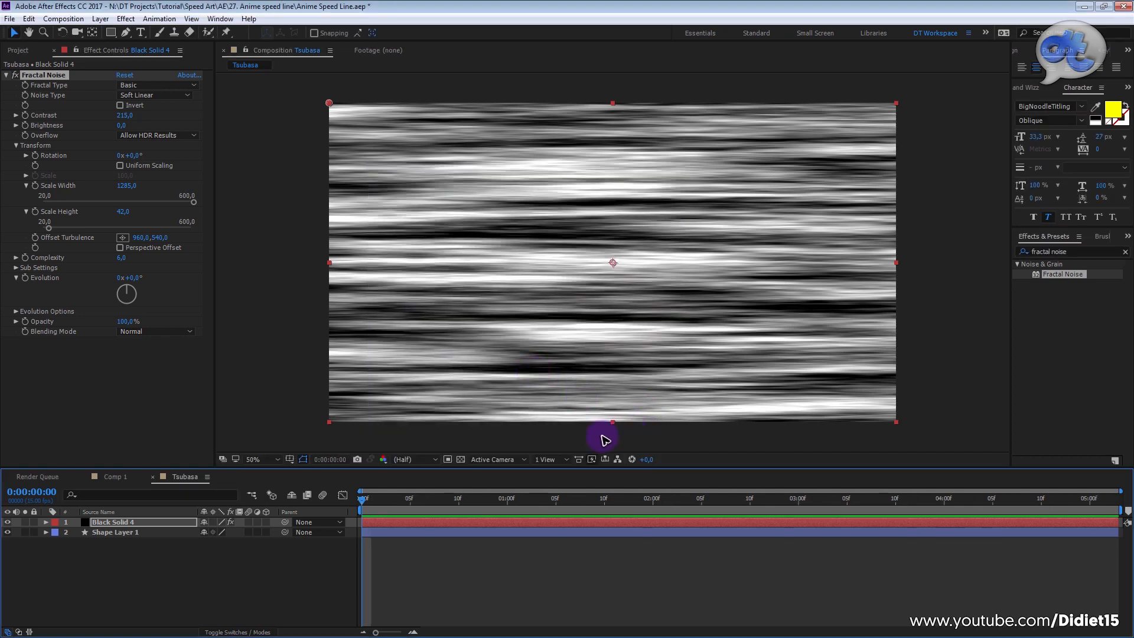
Step: Set the Fractal Noise's Offset Turbulence to 0, 0 at the first frame and turn on keyframing for it
{"action": "left_click_drag", "start_coordinate": [411, 503], "coordinate": [439, 501]}
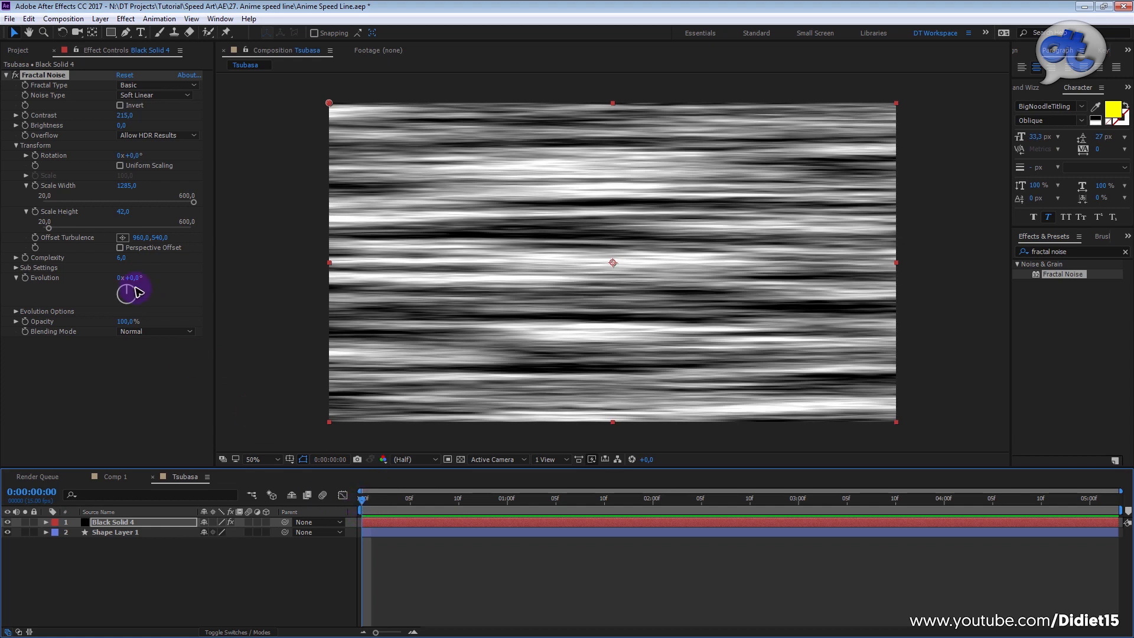
{"action": "left_click", "coordinate": [140, 238]}
{"action": "type", "text": "0"}
{"action": "key", "text": "Return"}
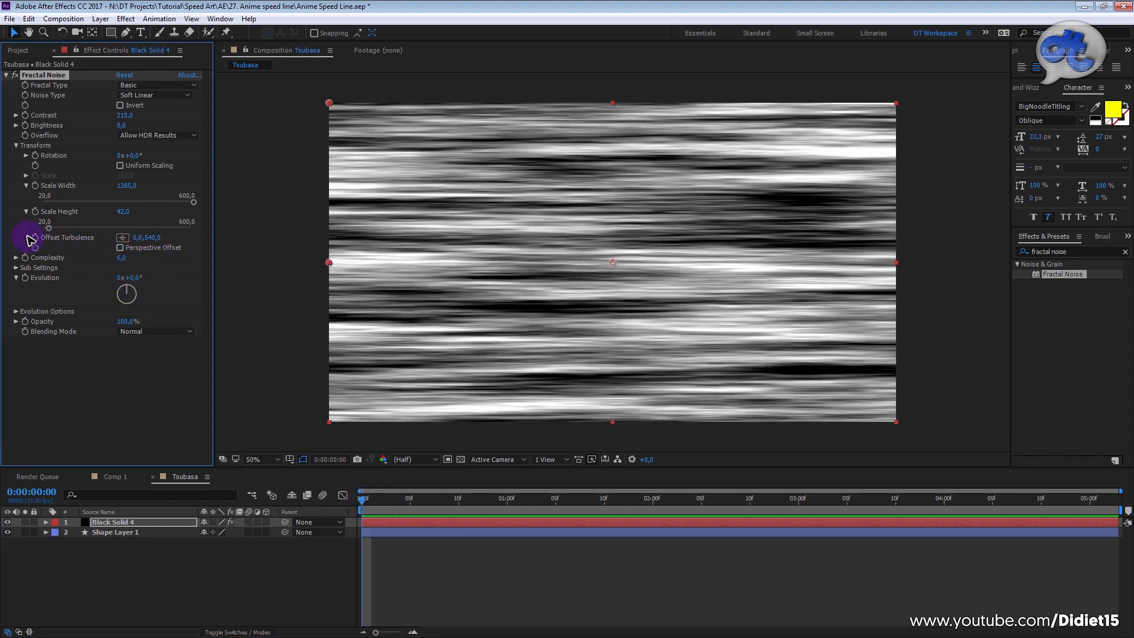
{"action": "left_click_drag", "start_coordinate": [197, 234], "coordinate": [131, 250]}
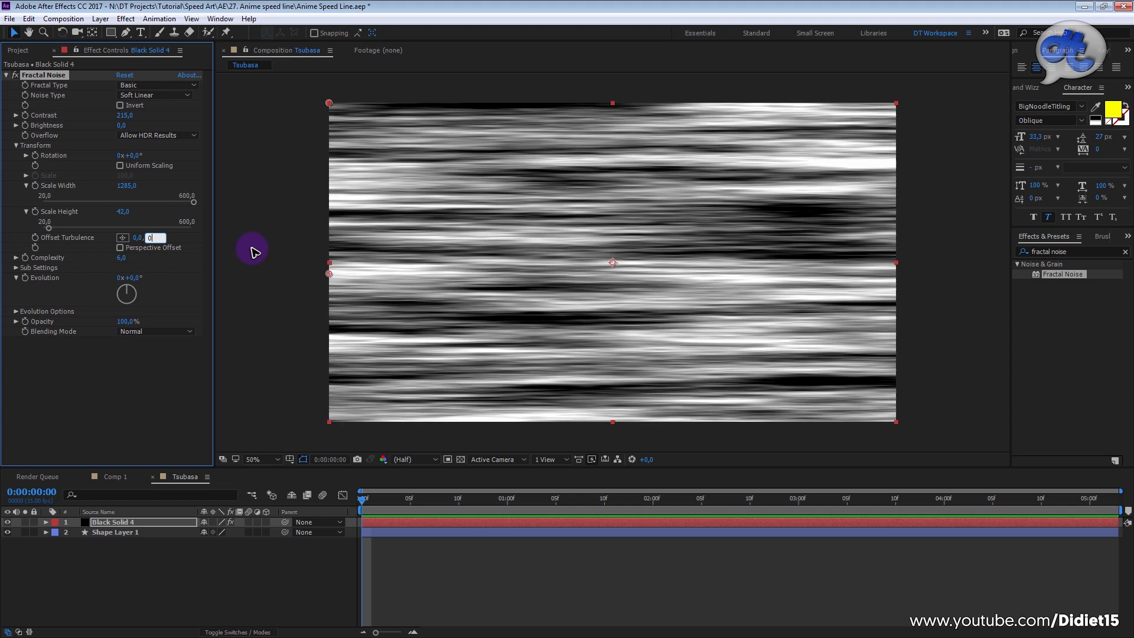
{"action": "type", "text": "0"}
{"action": "key", "text": "Return"}
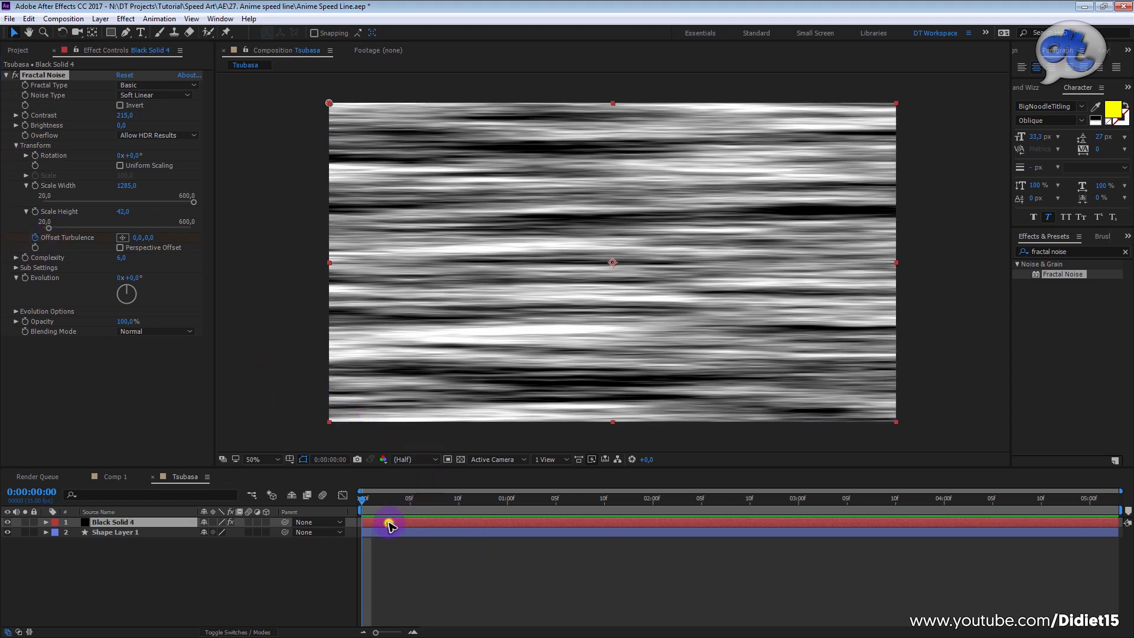
Step: Add an Offset Turbulence keyframe with a horizontal value of 20000 on Black Solid 4's Fractal Noise at 0:00:05:02
{"action": "left_click", "coordinate": [388, 523]}
{"action": "left_click", "coordinate": [374, 504]}
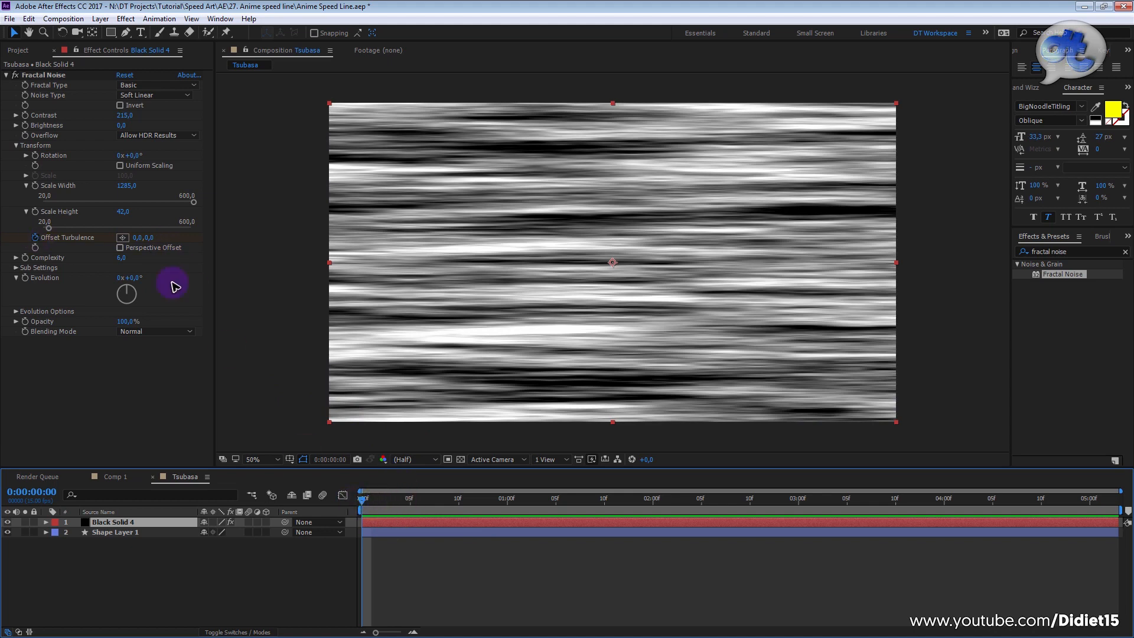
{"action": "key", "text": "u"}
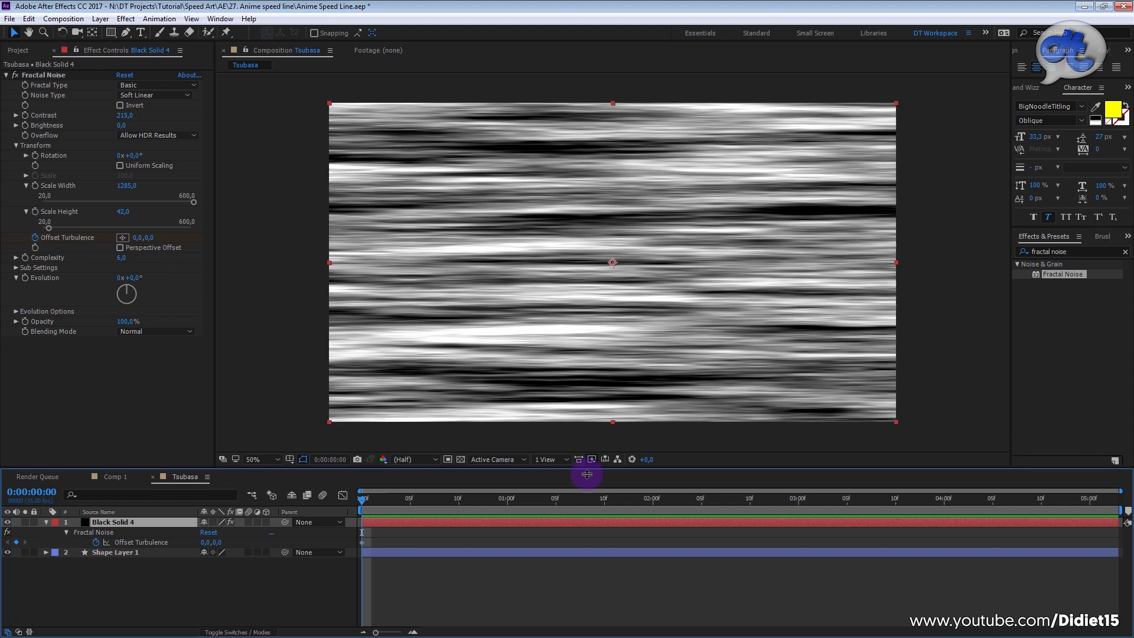
{"action": "left_click_drag", "start_coordinate": [570, 530], "coordinate": [1087, 548]}
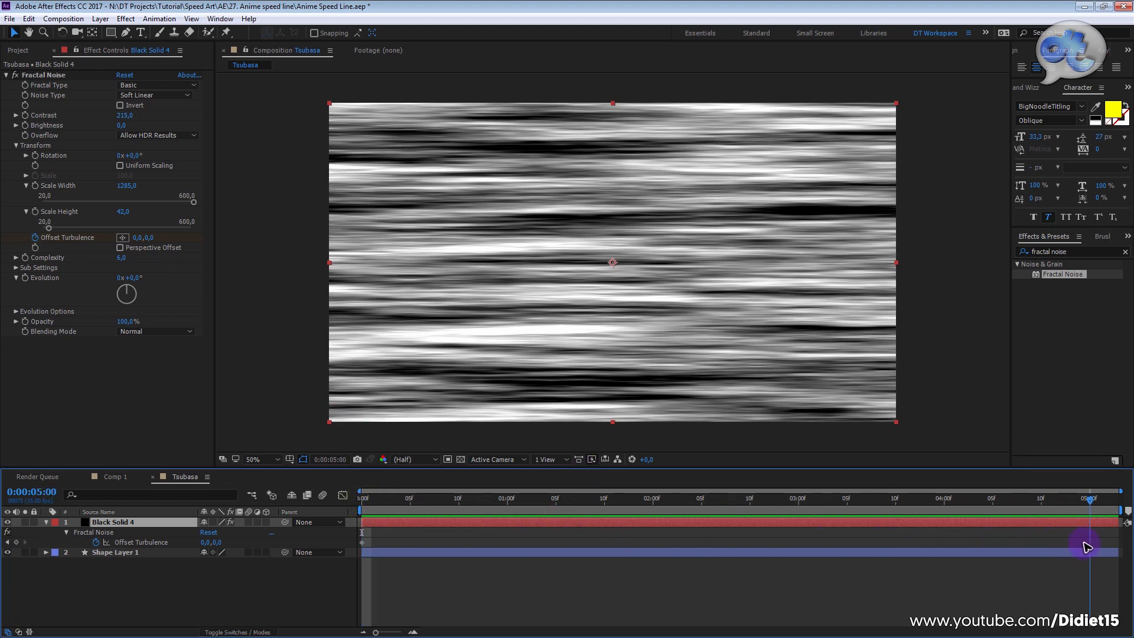
{"action": "left_click_drag", "start_coordinate": [1091, 502], "coordinate": [1128, 513]}
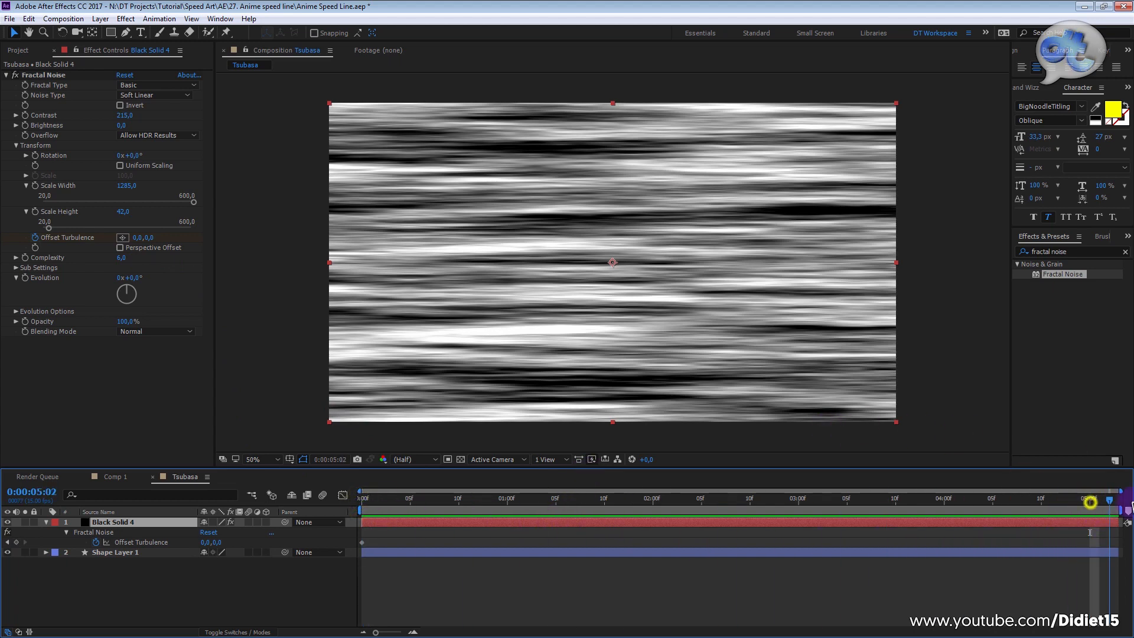
{"action": "left_click", "coordinate": [137, 237]}
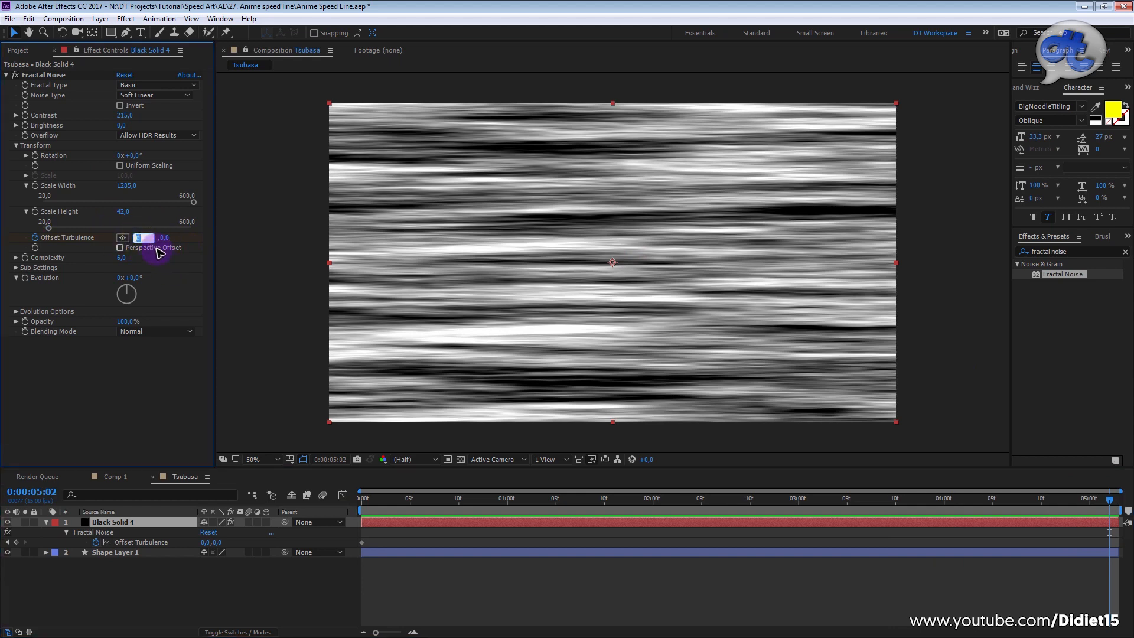
{"action": "type", "text": "20000"}
{"action": "key", "text": "Return"}
Step: Preview the moving noise streaks from the start of the Tsubasa composition
{"action": "left_click_drag", "start_coordinate": [437, 498], "coordinate": [245, 535]}
{"action": "key", "text": "space"}
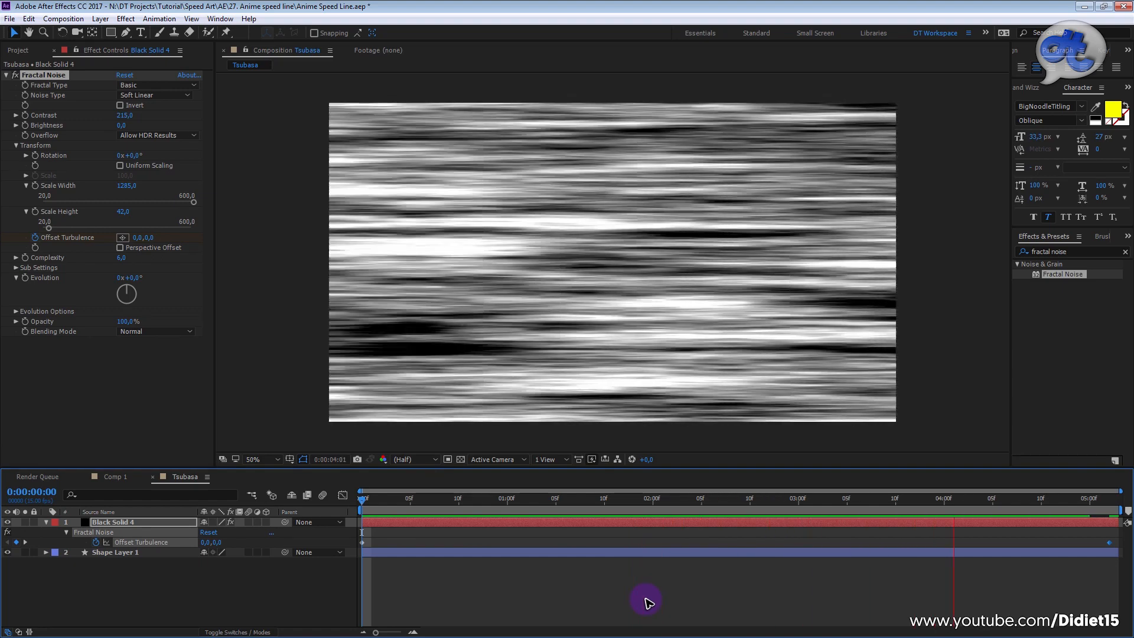
{"action": "key", "text": "space"}
{"action": "key", "text": "Home"}
{"action": "key", "text": "space"}
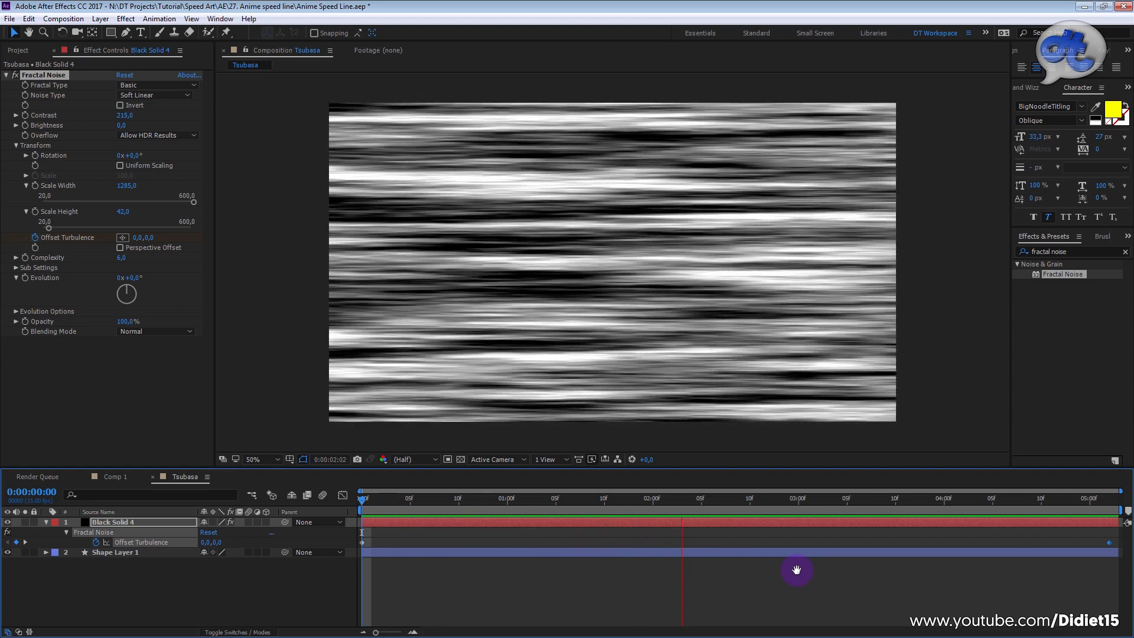
{"action": "key", "text": "space"}
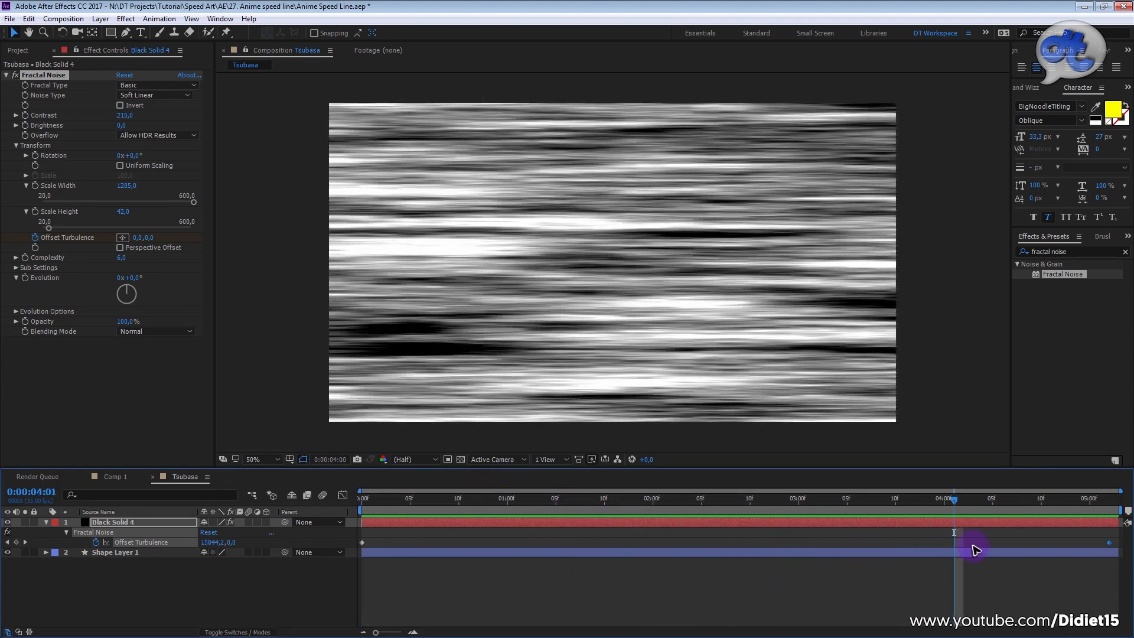
Step: Try a horizontal Offset Turbulence of 30000 at the 0:00:05:02 keyframe, preview the motion, and undo the change
{"action": "left_click", "coordinate": [1110, 500]}
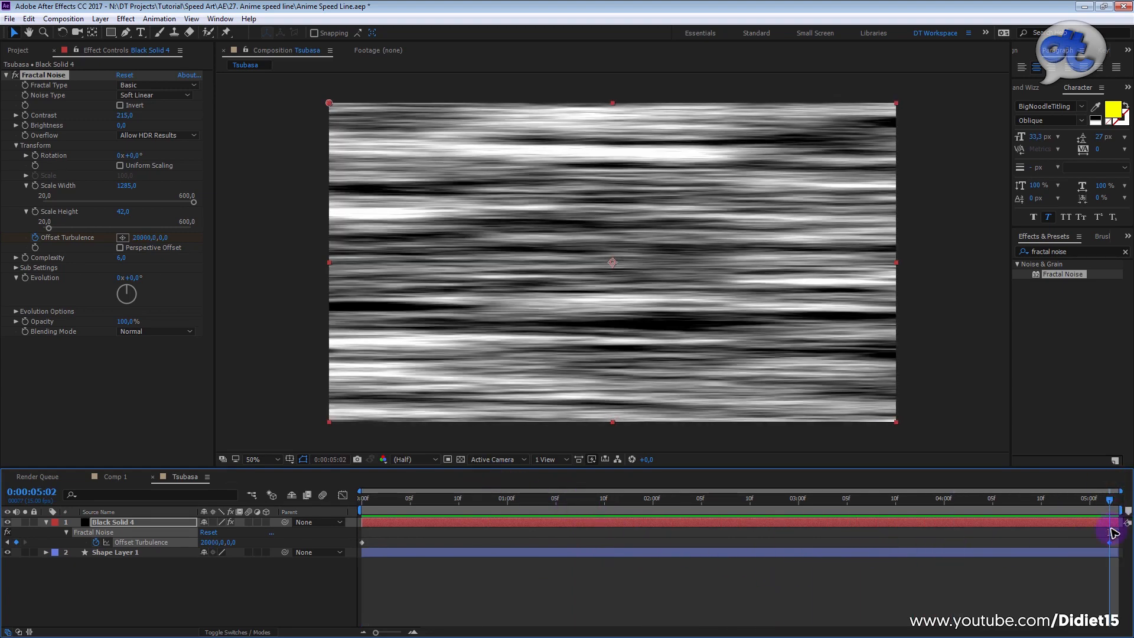
{"action": "left_click", "coordinate": [145, 239]}
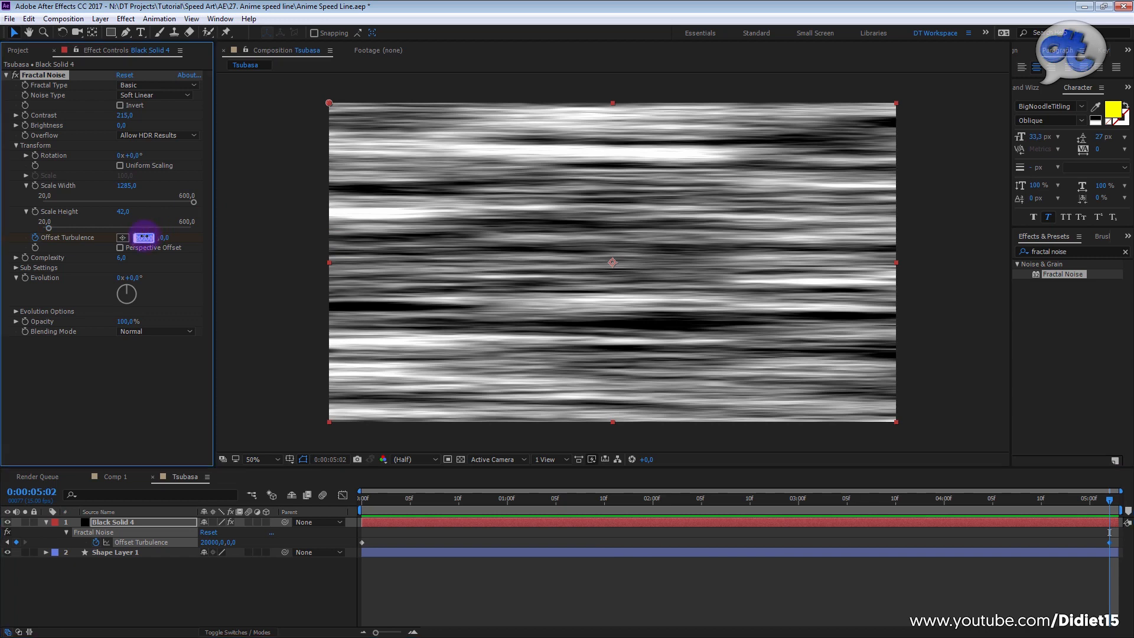
{"action": "left_click", "coordinate": [519, 530]}
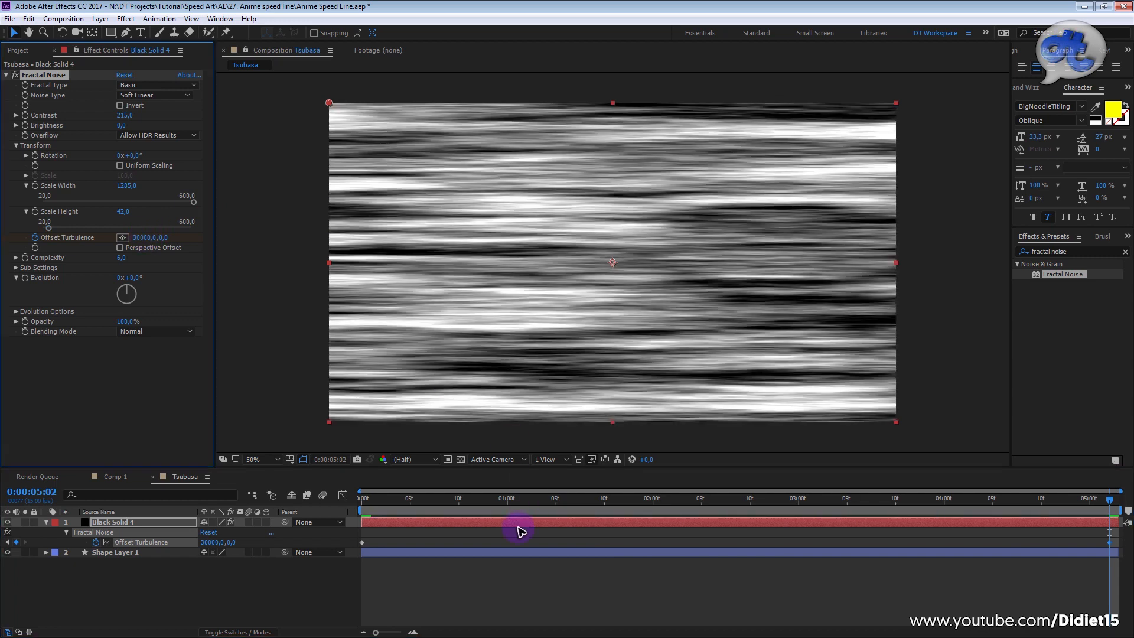
{"action": "left_click_drag", "start_coordinate": [526, 507], "coordinate": [366, 542]}
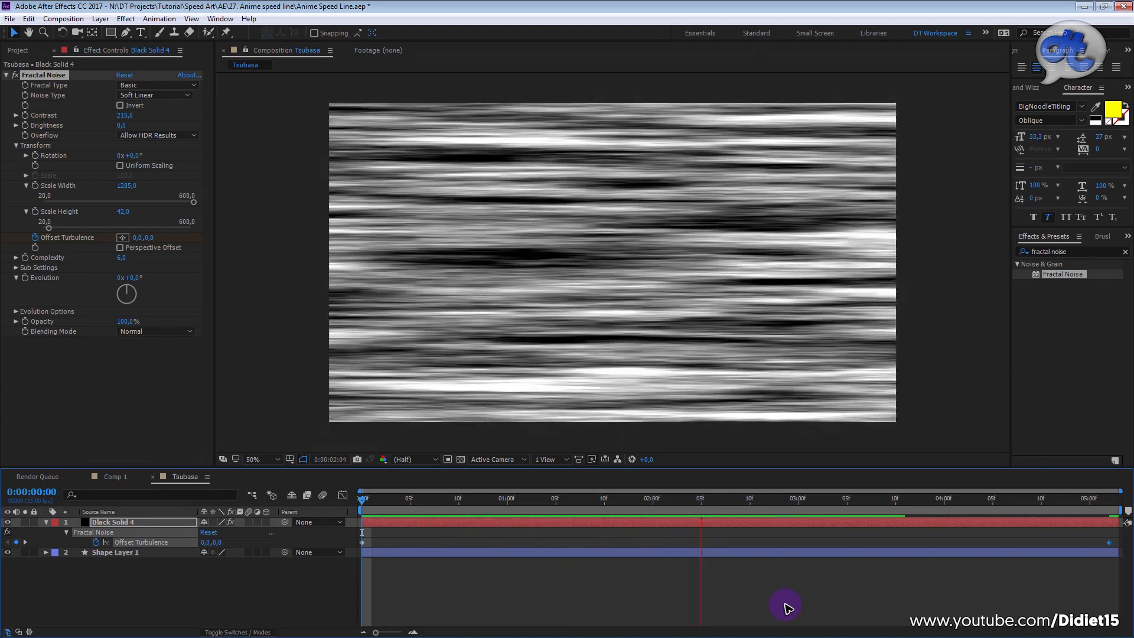
{"action": "key", "text": "space"}
{"action": "key", "text": "End"}
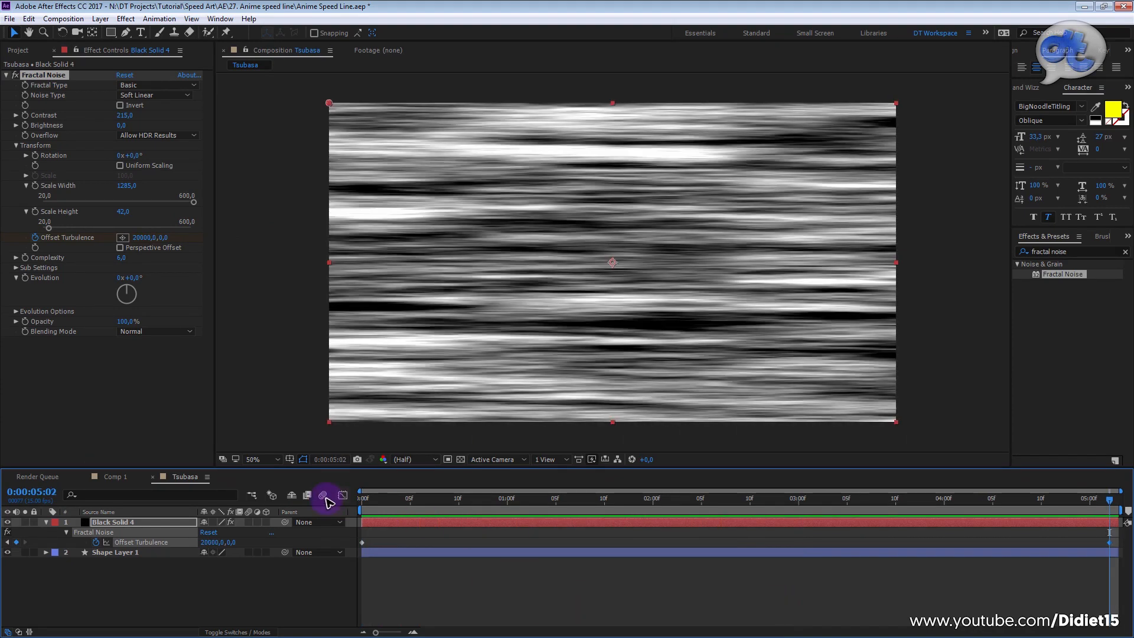
Step: Play the composition again from the first frame to check the streak speed
{"action": "left_click_drag", "start_coordinate": [409, 503], "coordinate": [359, 510]}
{"action": "key", "text": "space"}
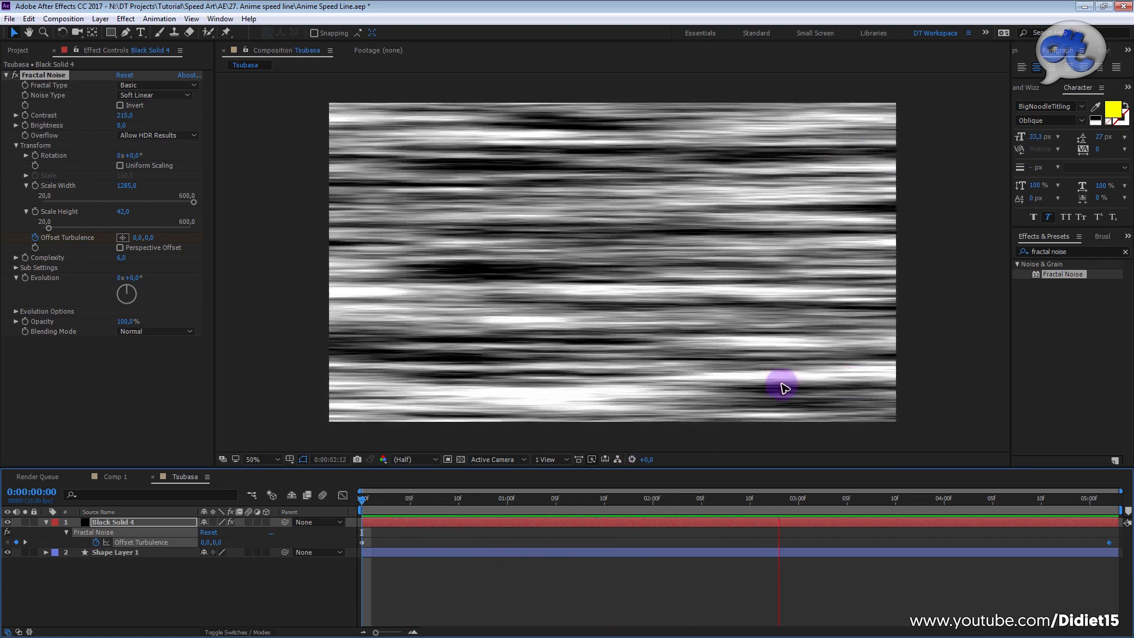
{"action": "key", "text": "space"}
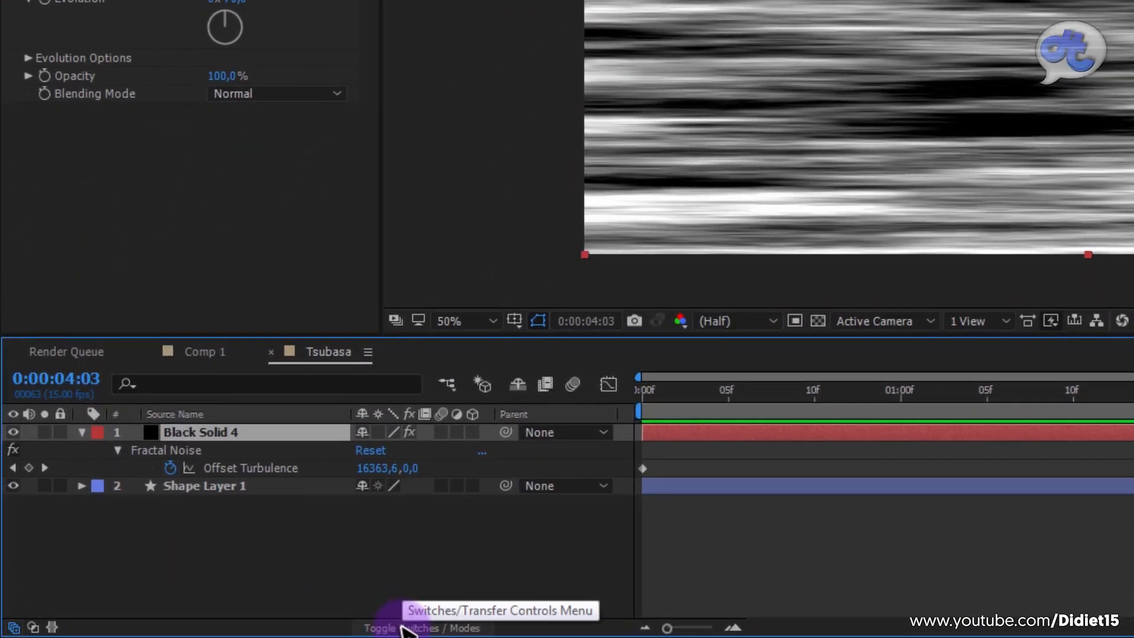
Step: Show the layer modes in the timeline and set Black Solid 4's blending mode to Add
{"action": "left_click", "coordinate": [402, 628]}
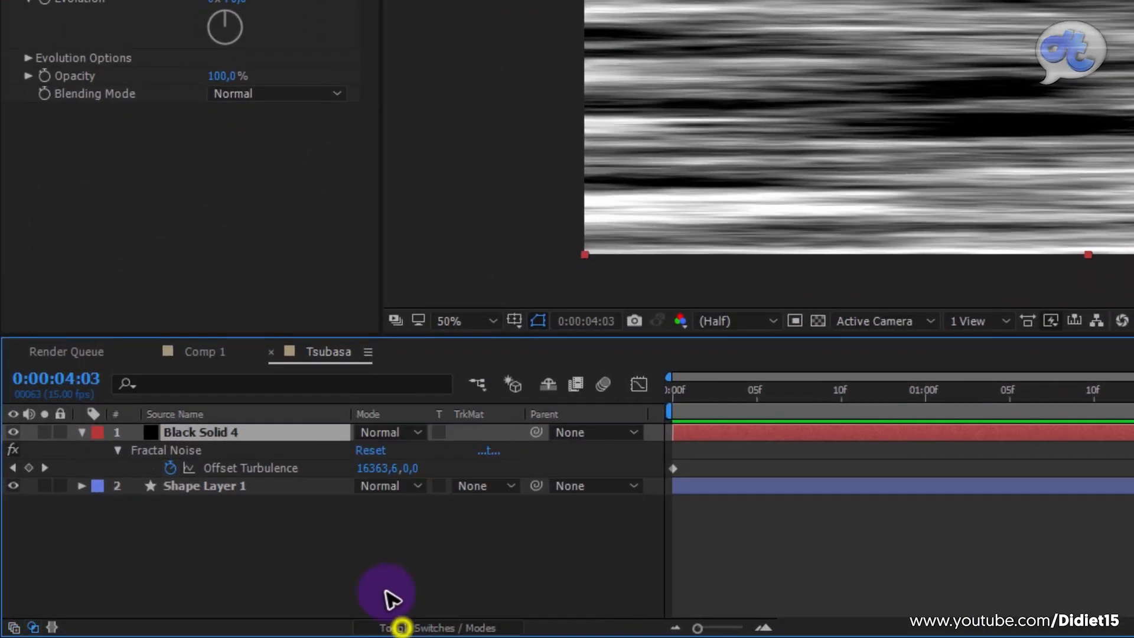
{"action": "right_click", "coordinate": [385, 420]}
{"action": "mouse_move", "coordinate": [430, 488]}
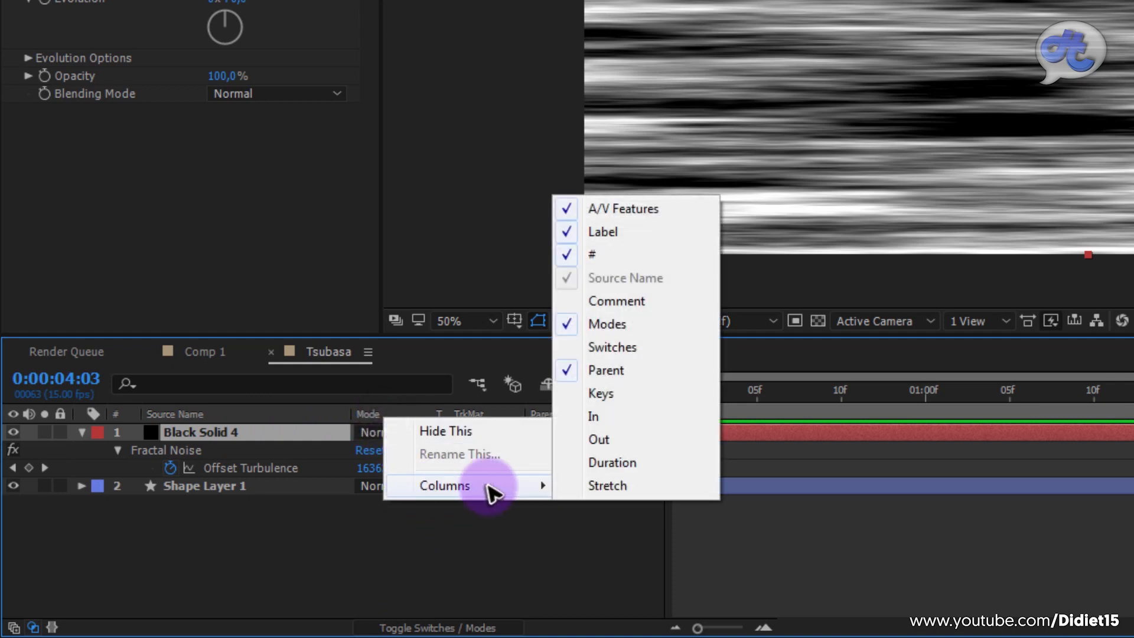
{"action": "right_click", "coordinate": [335, 413]}
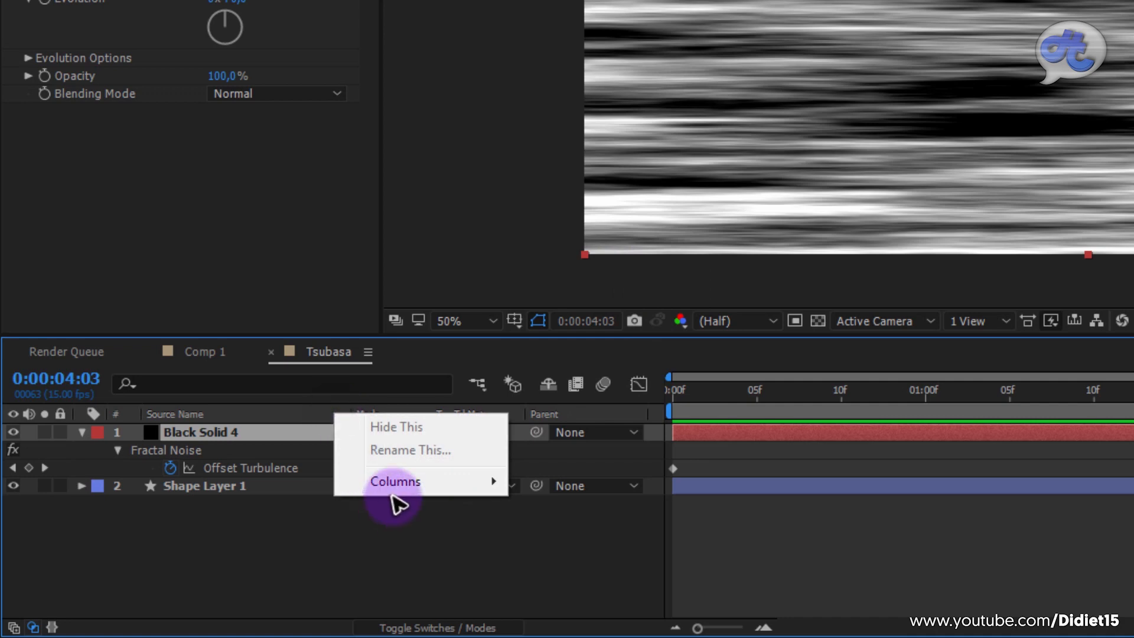
{"action": "mouse_move", "coordinate": [400, 487]}
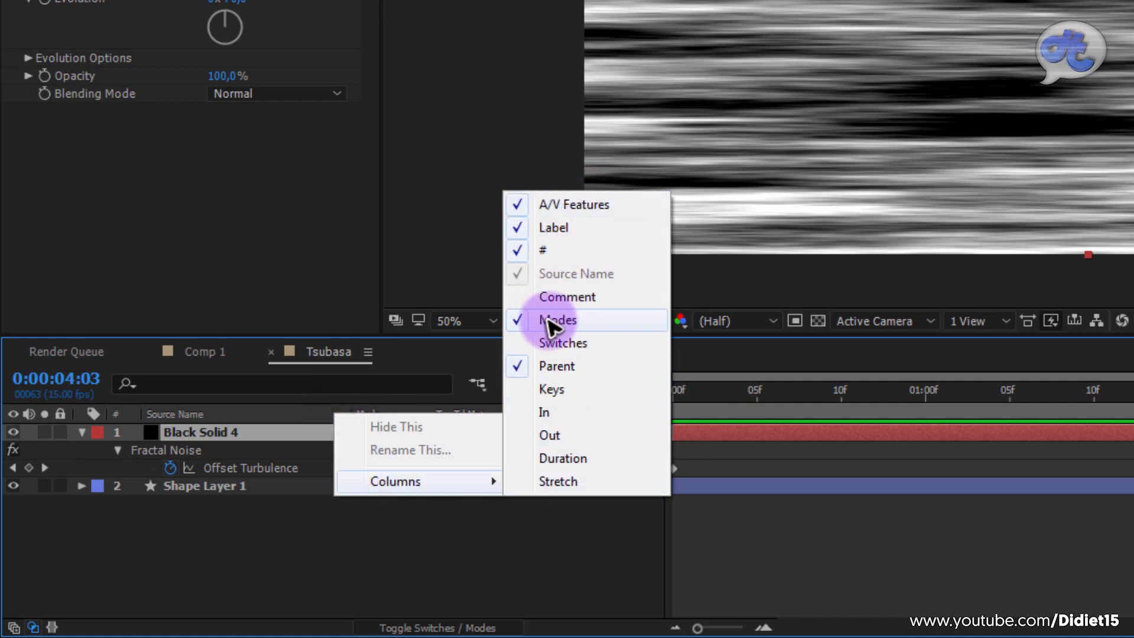
{"action": "left_click", "coordinate": [436, 562]}
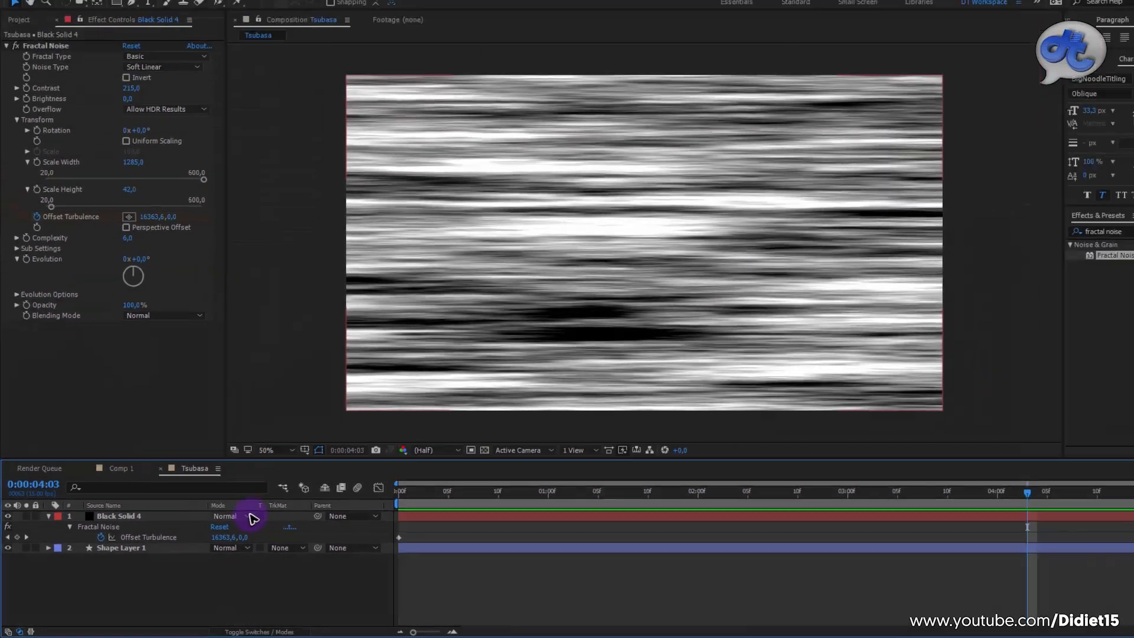
{"action": "left_click", "coordinate": [387, 433]}
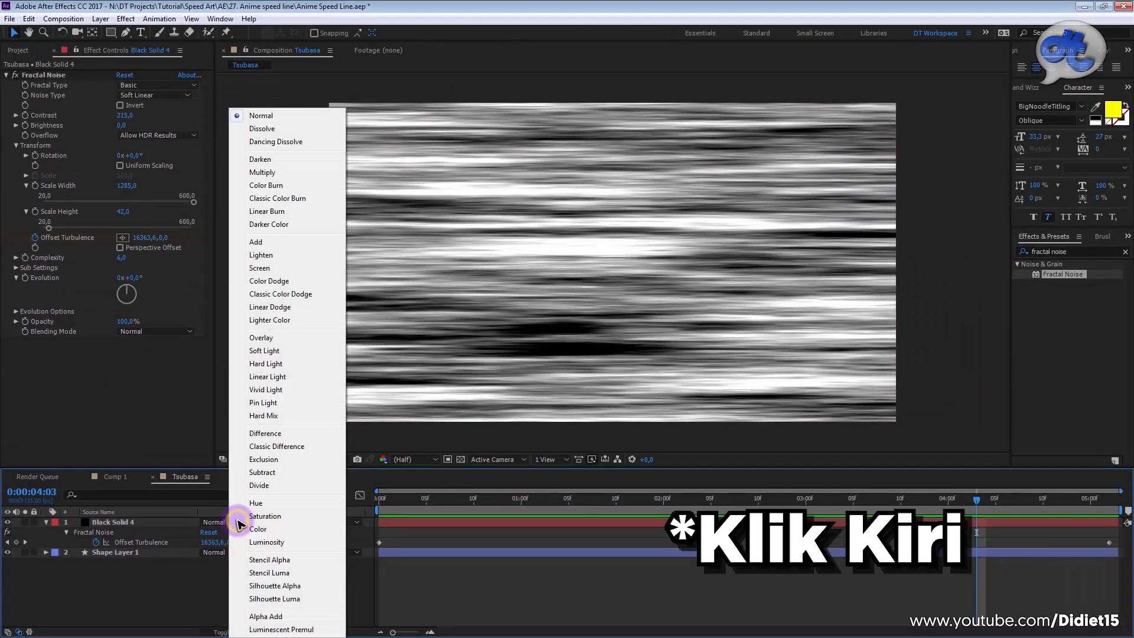
{"action": "left_click", "coordinate": [279, 247]}
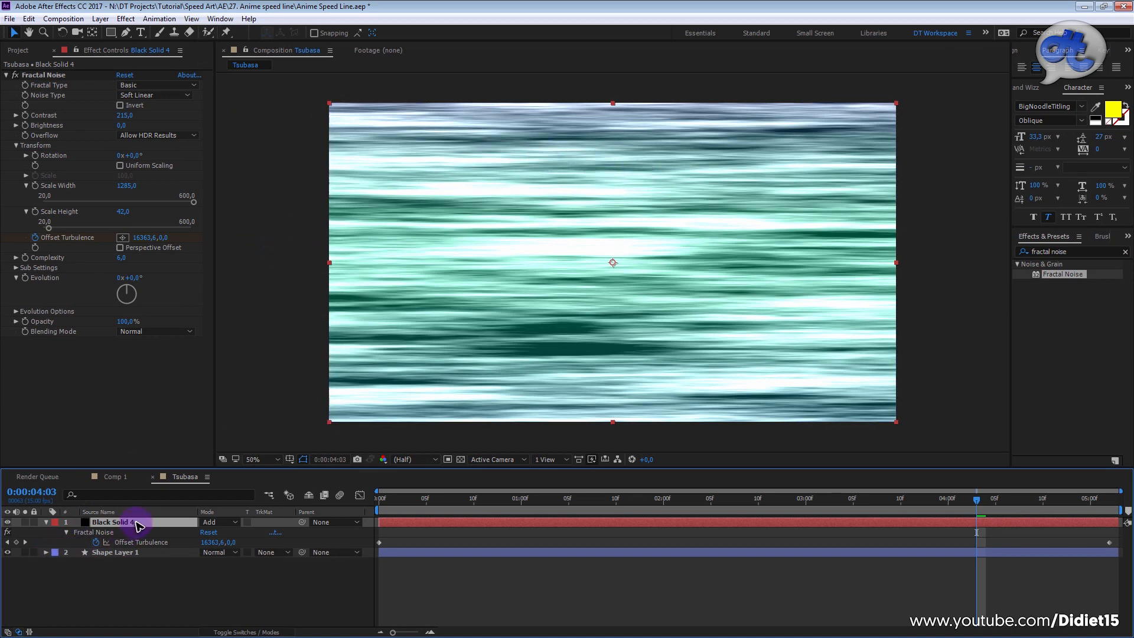
Step: Set the Fractal Noise brightness to -50 and contrast to 234, previewing the streaks over the gradient
{"action": "left_click_drag", "start_coordinate": [122, 127], "coordinate": [109, 152]}
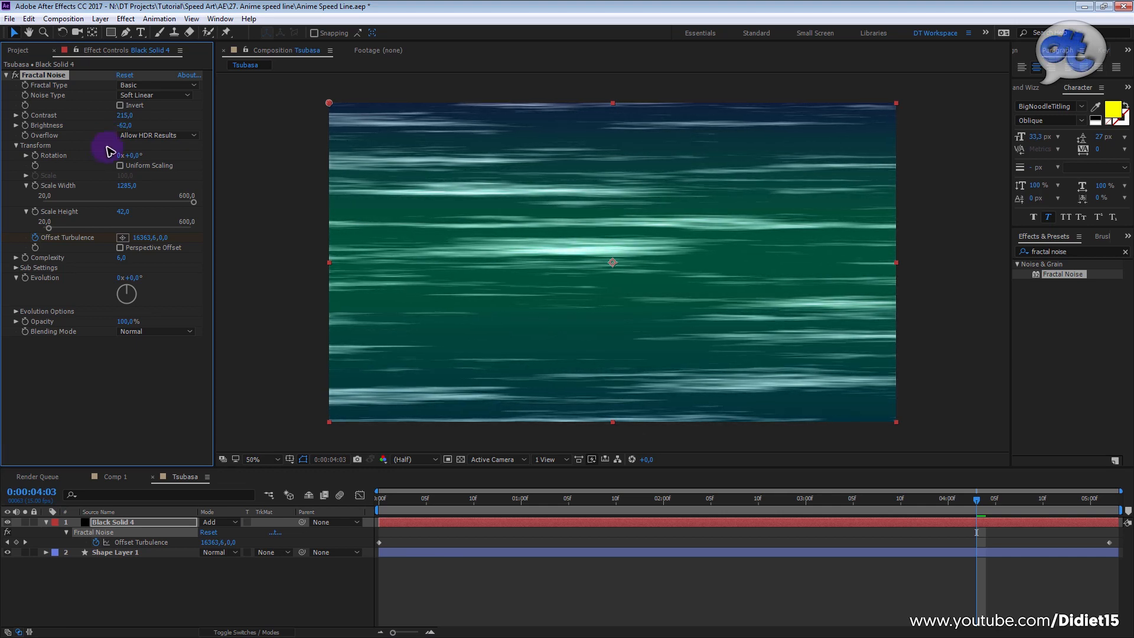
{"action": "left_click", "coordinate": [381, 502]}
{"action": "key", "text": "space"}
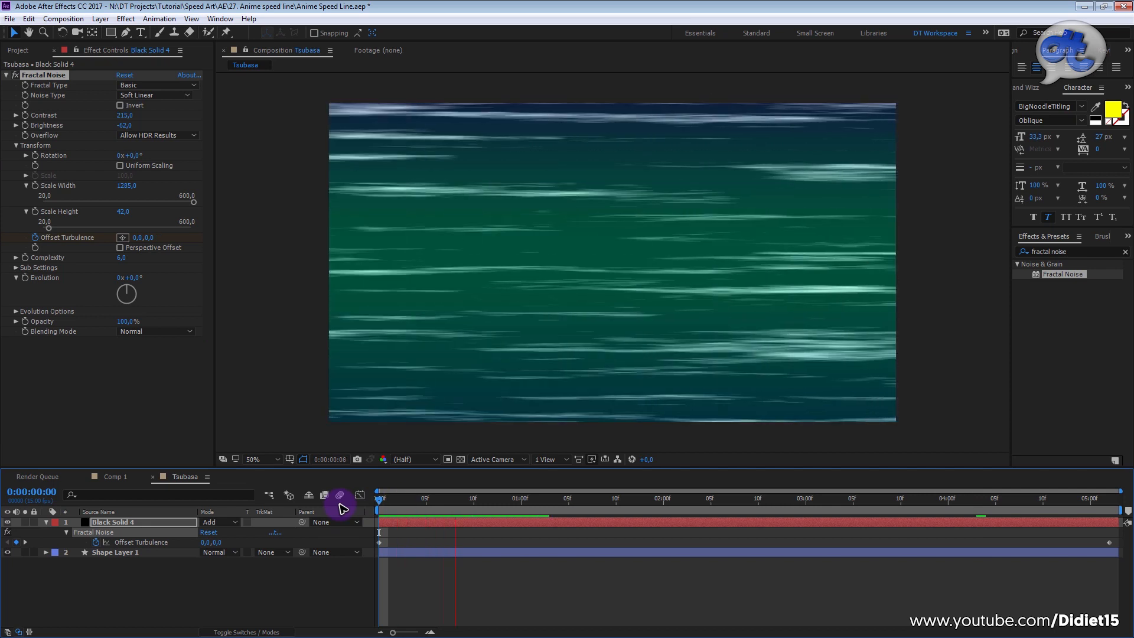
{"action": "left_click", "coordinate": [126, 126]}
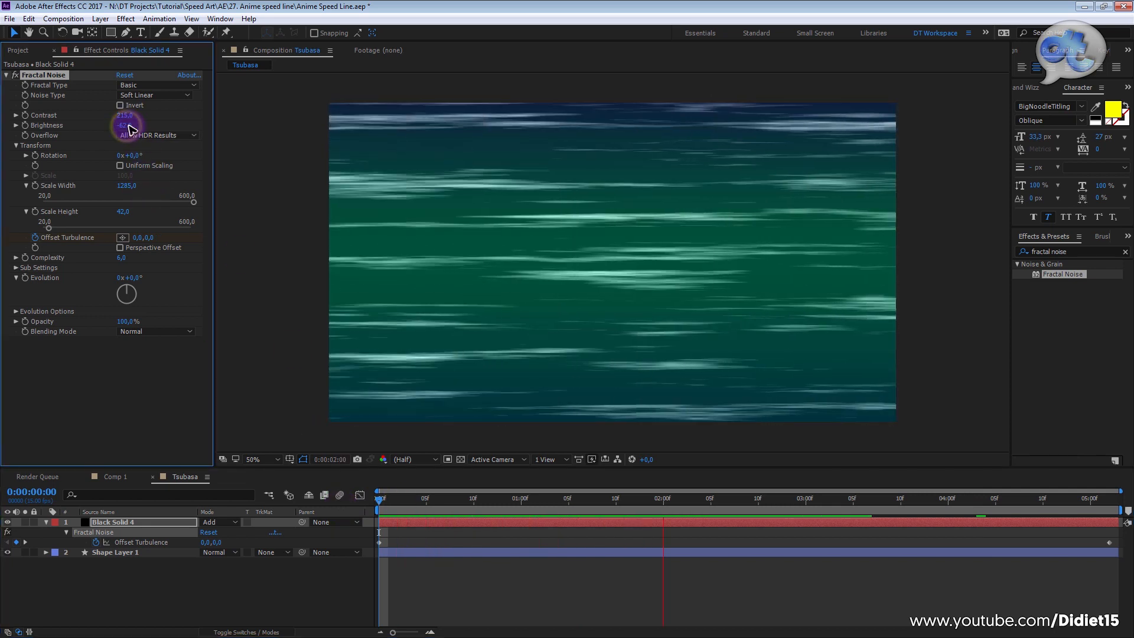
{"action": "left_click_drag", "start_coordinate": [126, 126], "coordinate": [129, 126]}
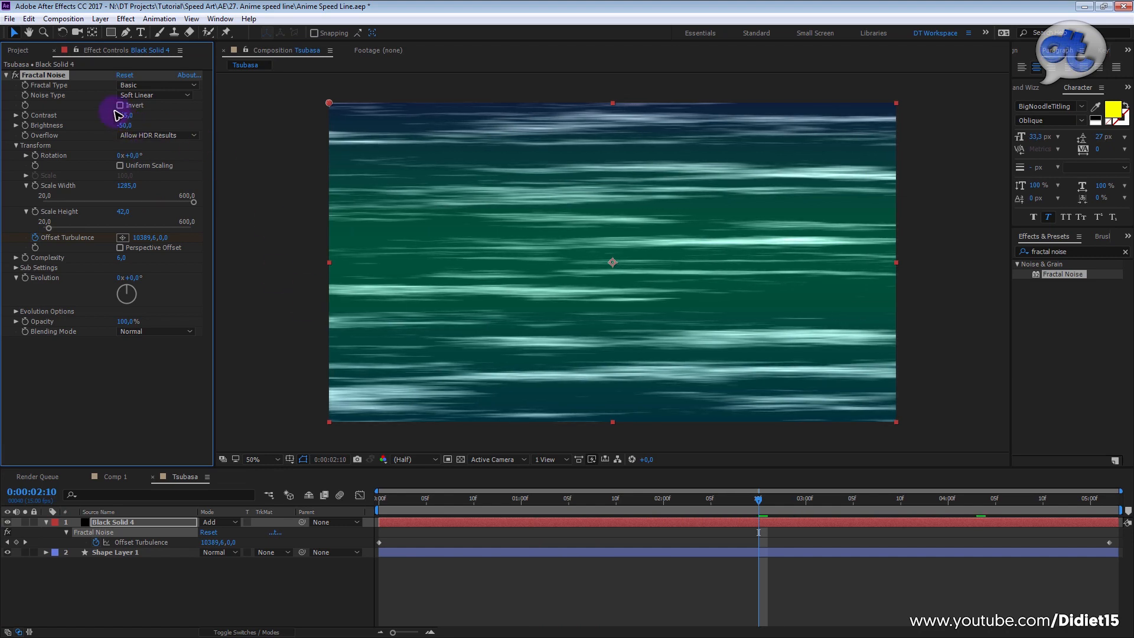
{"action": "left_click_drag", "start_coordinate": [131, 115], "coordinate": [142, 113]}
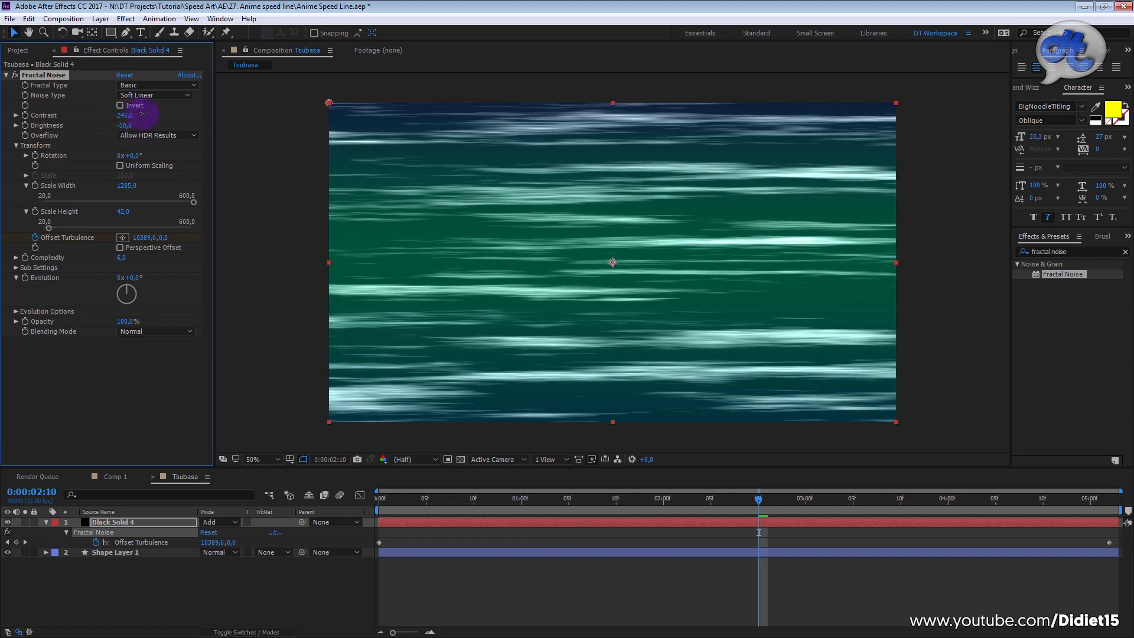
{"action": "left_click_drag", "start_coordinate": [470, 501], "coordinate": [274, 524]}
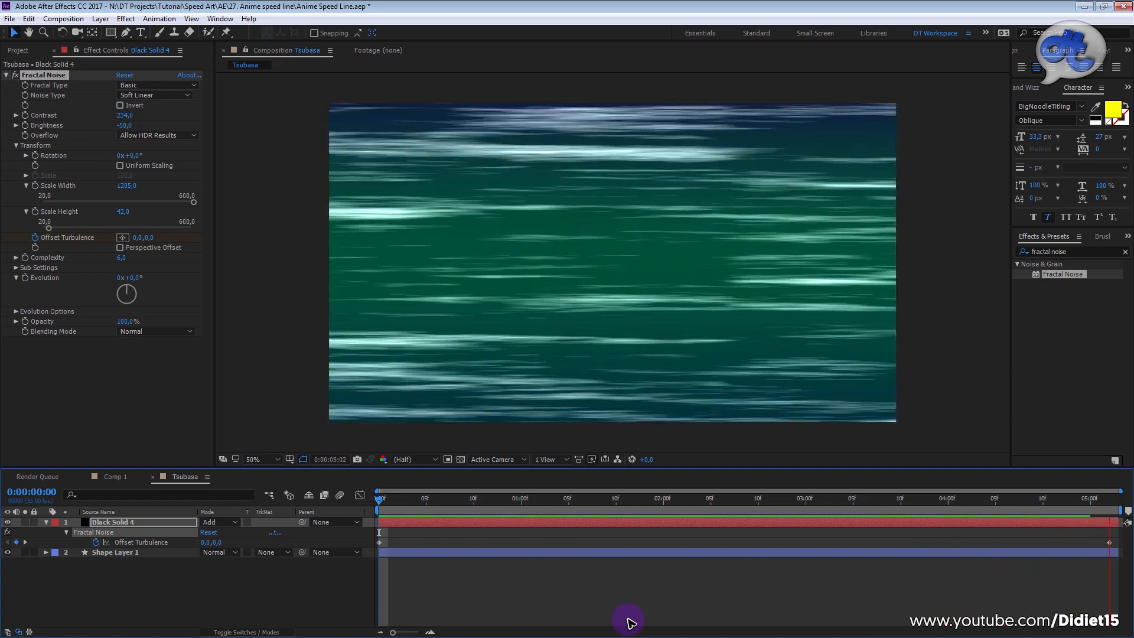
{"action": "key", "text": "space"}
Step: Replace the effects search term with "hue satu"
{"action": "left_click", "coordinate": [1080, 252]}
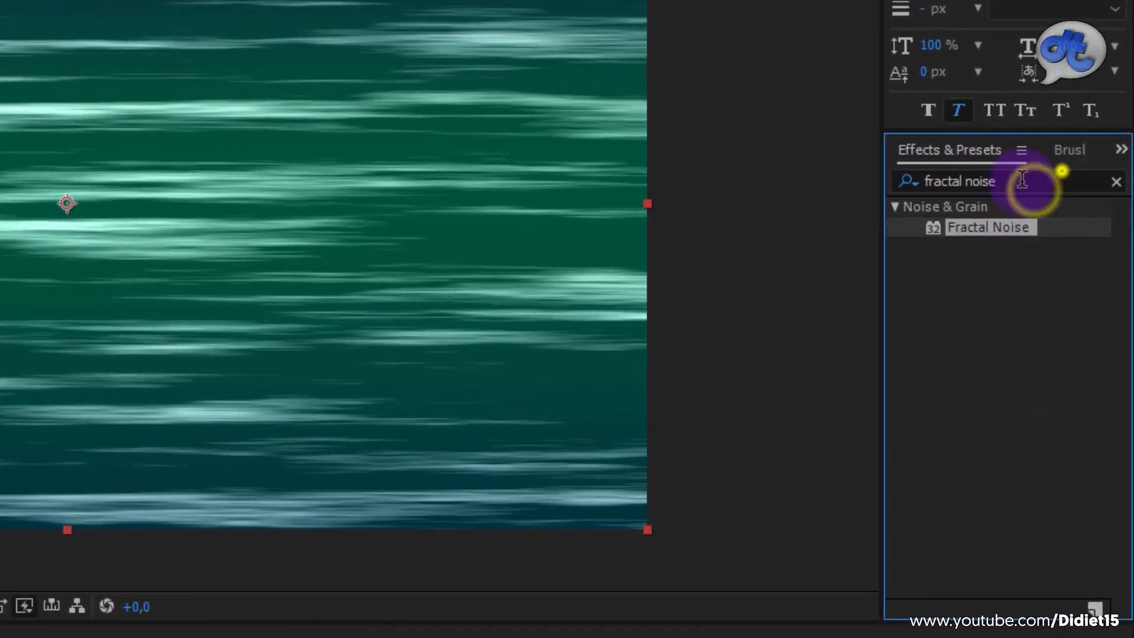
{"action": "left_click_drag", "start_coordinate": [1022, 179], "coordinate": [904, 182]}
{"action": "type", "text": "hue s"}
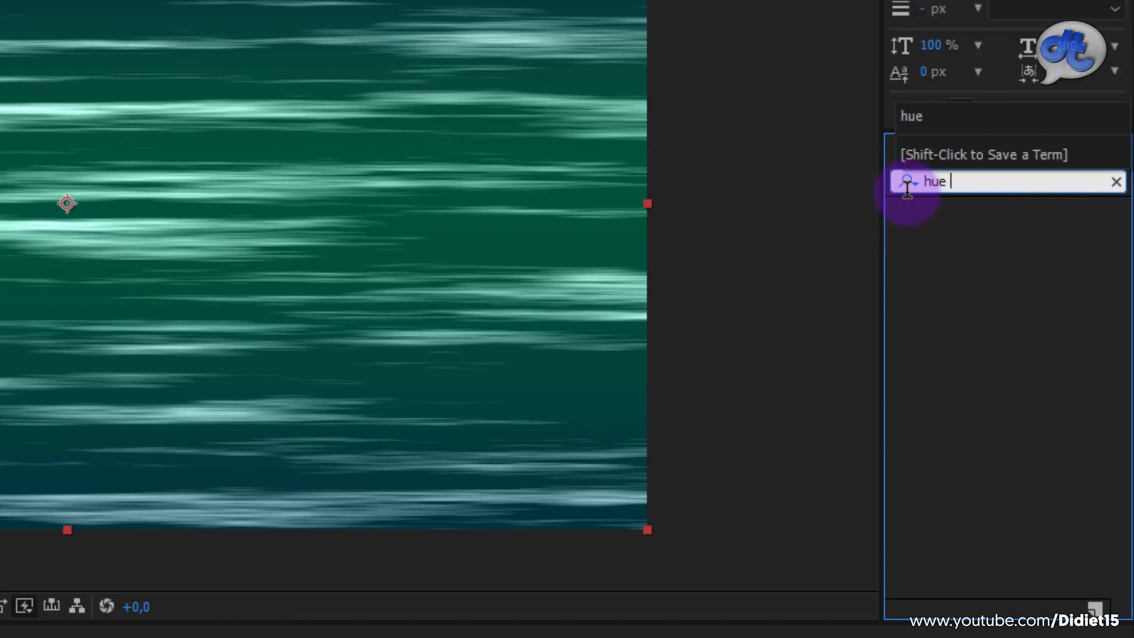
{"action": "type", "text": "atu"}
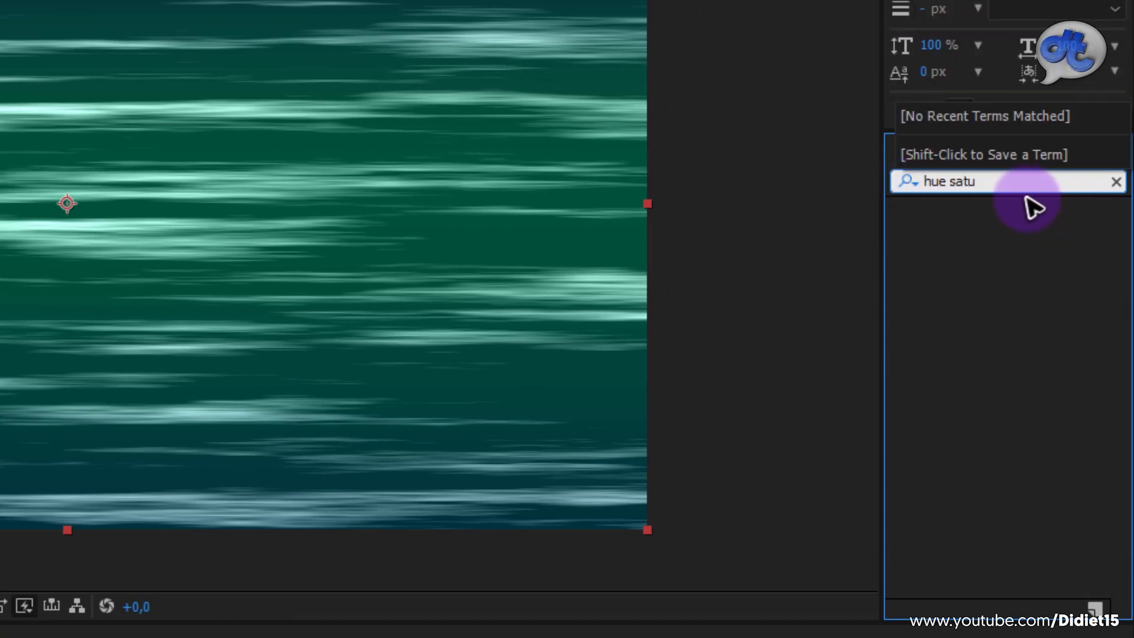
{"action": "left_click", "coordinate": [948, 179]}
{"action": "left_click_drag", "start_coordinate": [1002, 175], "coordinate": [1035, 176]}
{"action": "type", "text": "s"}
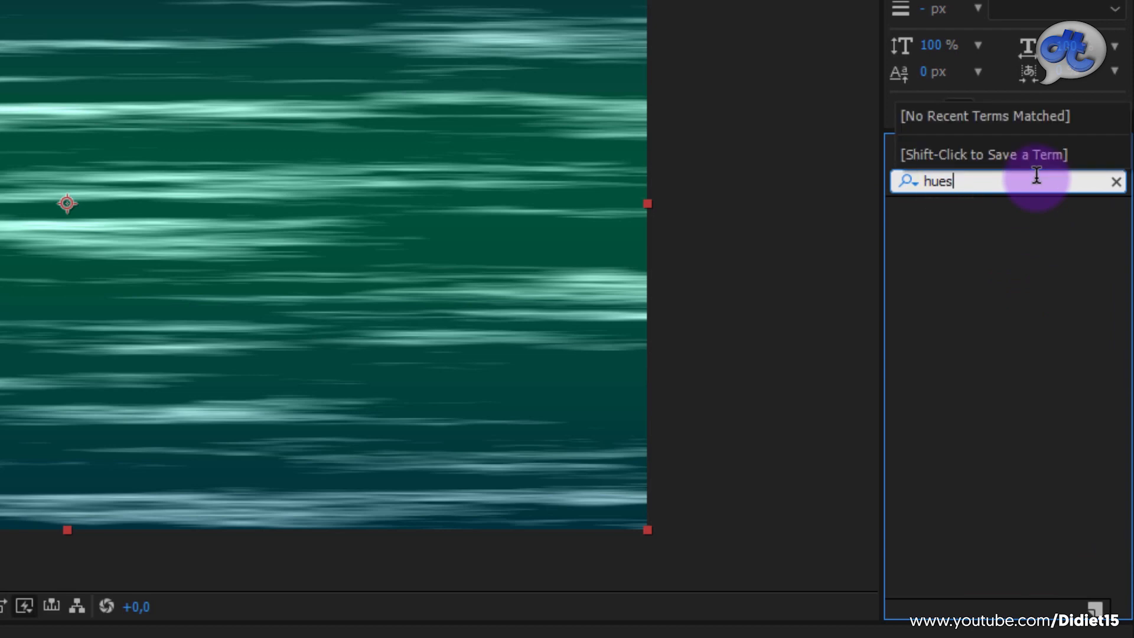
{"action": "double_click", "coordinate": [1015, 181]}
{"action": "type", "text": "hue satu"}
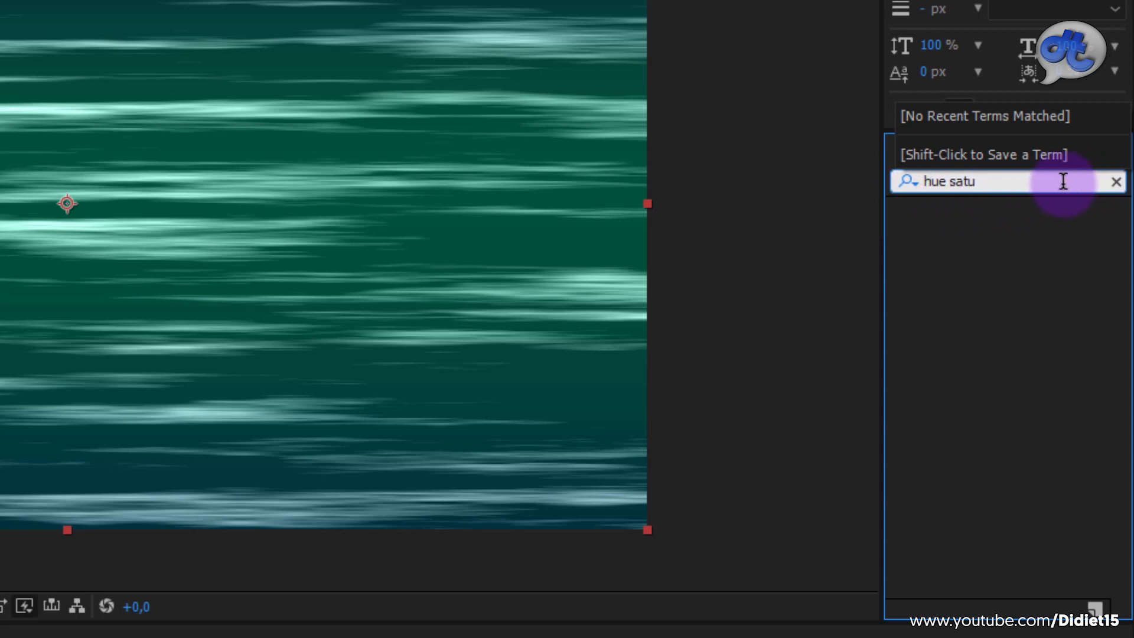
Step: Shorten the effects search to "hue" and apply the Hue/Saturation effect to Black Solid 4
{"action": "key", "text": "BackSpace"}
{"action": "key", "text": "BackSpace"}
{"action": "key", "text": "BackSpace"}
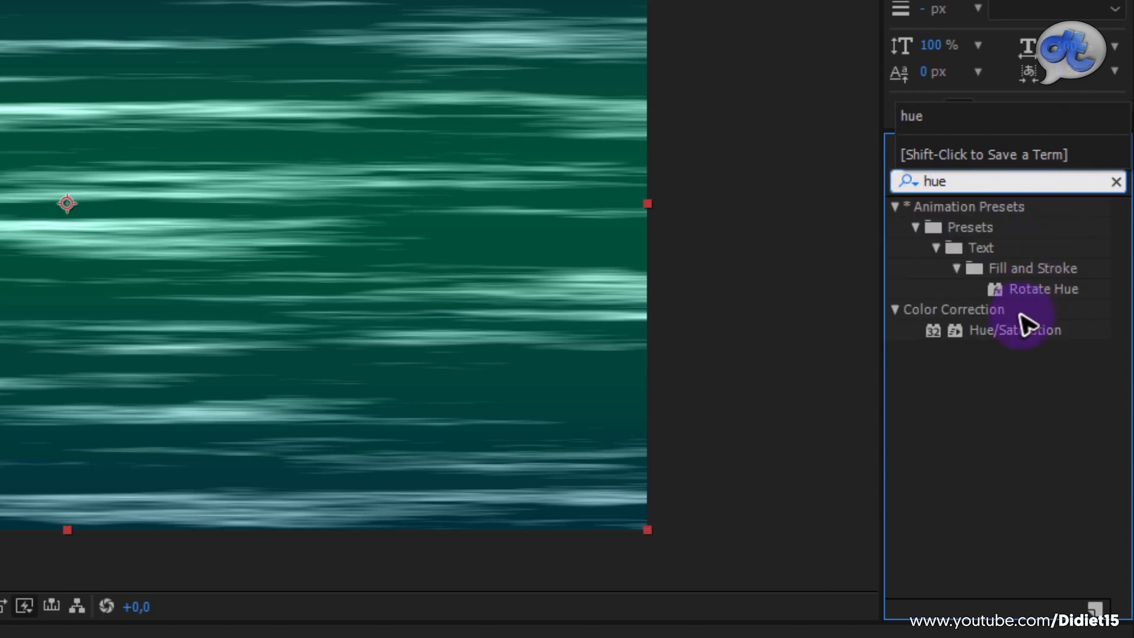
{"action": "left_click_drag", "start_coordinate": [1020, 340], "coordinate": [0, 637]}
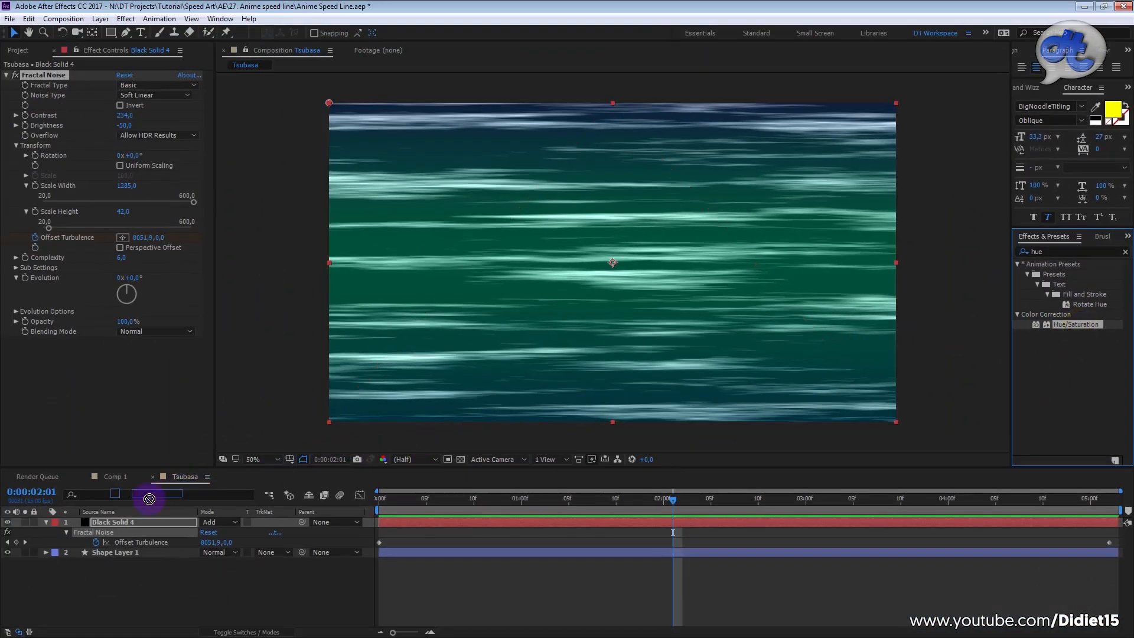
{"action": "left_click_drag", "start_coordinate": [131, 520], "coordinate": [129, 524]}
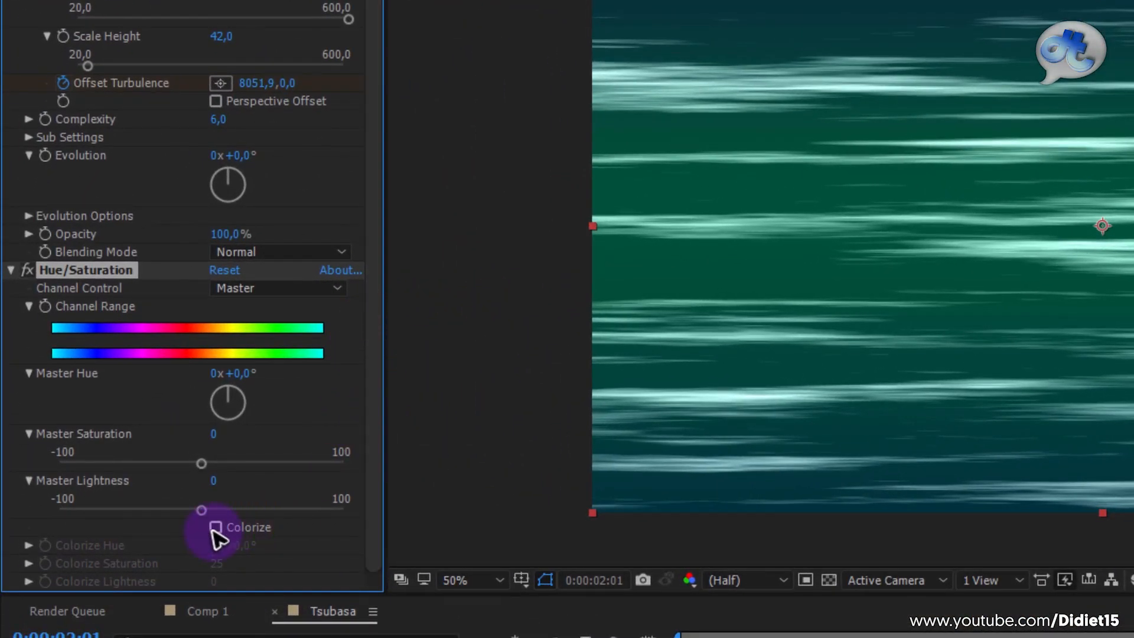
Step: Enable Colorize in Black Solid 4's Hue/Saturation effect and set Colorize Hue to 140° and Colorize Saturation to 63
{"action": "left_click", "coordinate": [216, 528]}
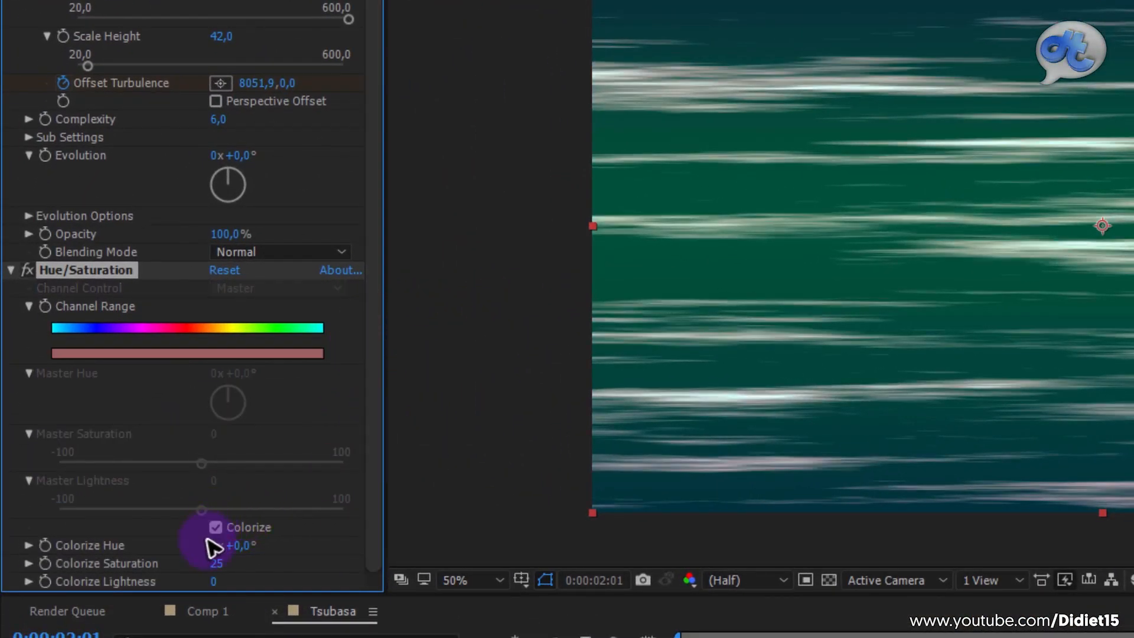
{"action": "left_click_drag", "start_coordinate": [242, 542], "coordinate": [299, 548]}
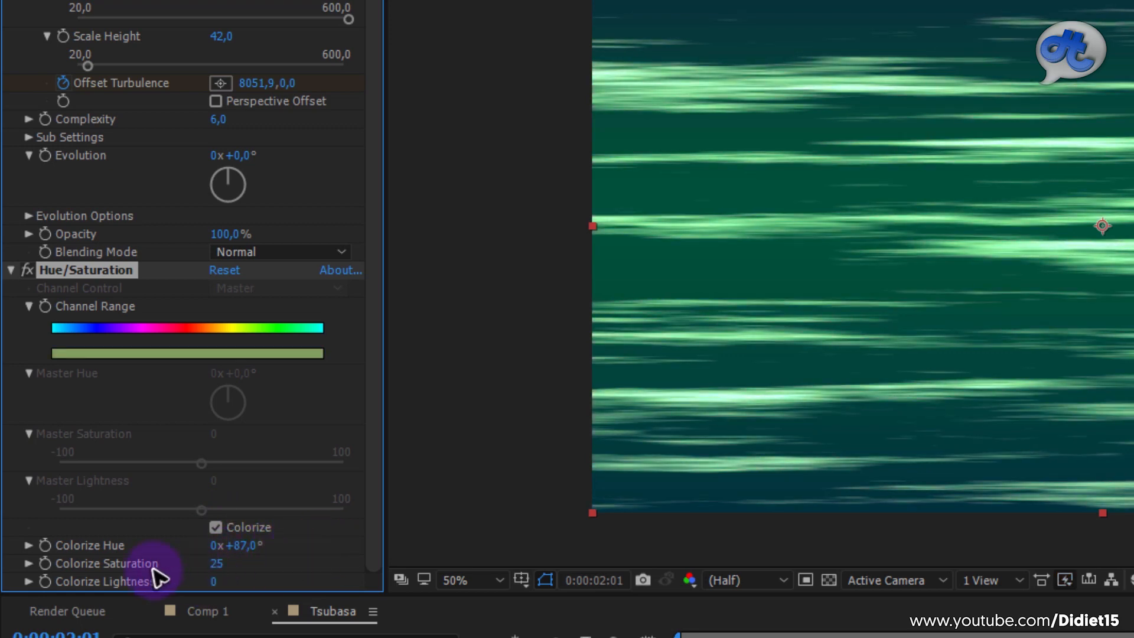
{"action": "mouse_move", "coordinate": [217, 568]}
{"action": "left_mouse_down"}
{"action": "mouse_move", "coordinate": [253, 574]}
{"action": "mouse_move", "coordinate": [248, 545]}
{"action": "left_mouse_up"}
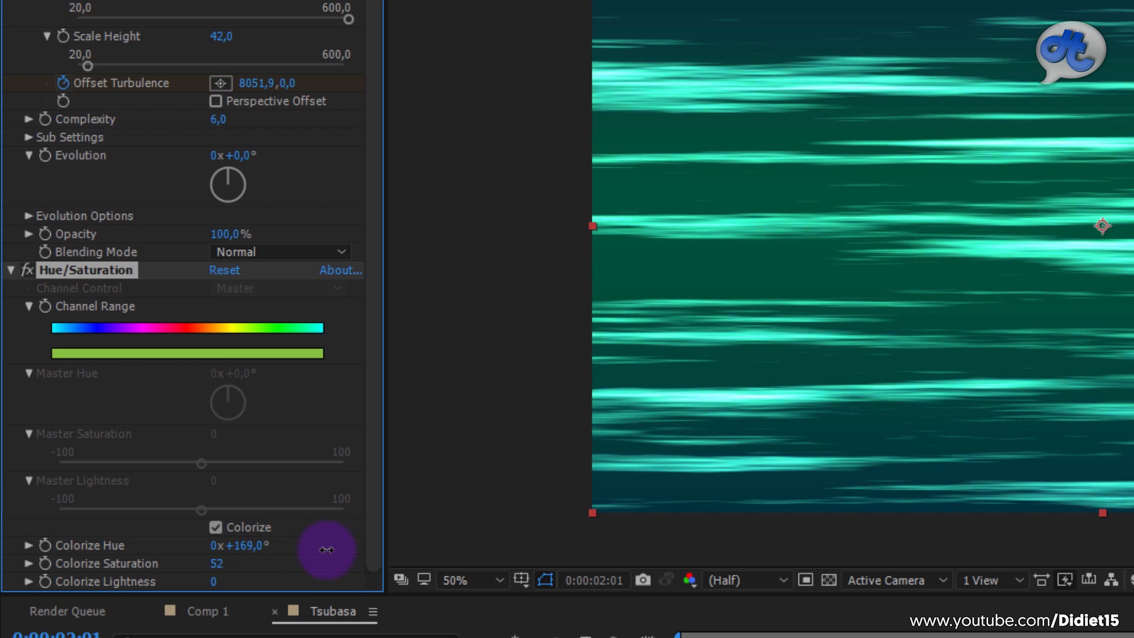
{"action": "left_click_drag", "start_coordinate": [305, 560], "coordinate": [304, 559]}
{"action": "left_click_drag", "start_coordinate": [213, 564], "coordinate": [226, 566]}
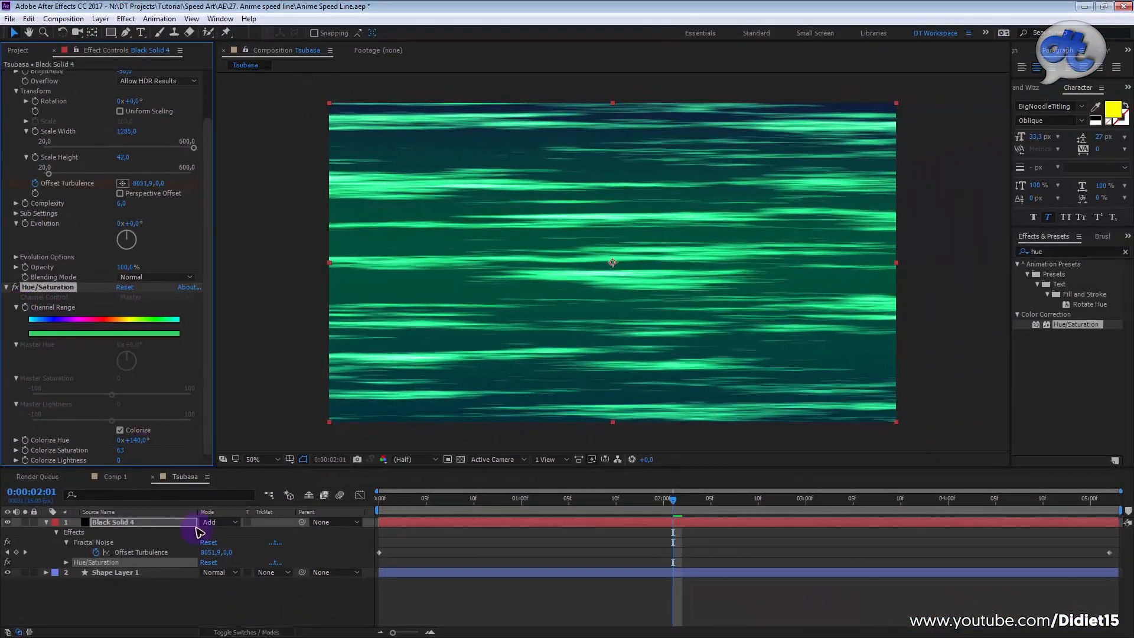
Step: Play back the colorized streaks from the start of the Tsubasa composition
{"action": "left_click", "coordinate": [300, 609]}
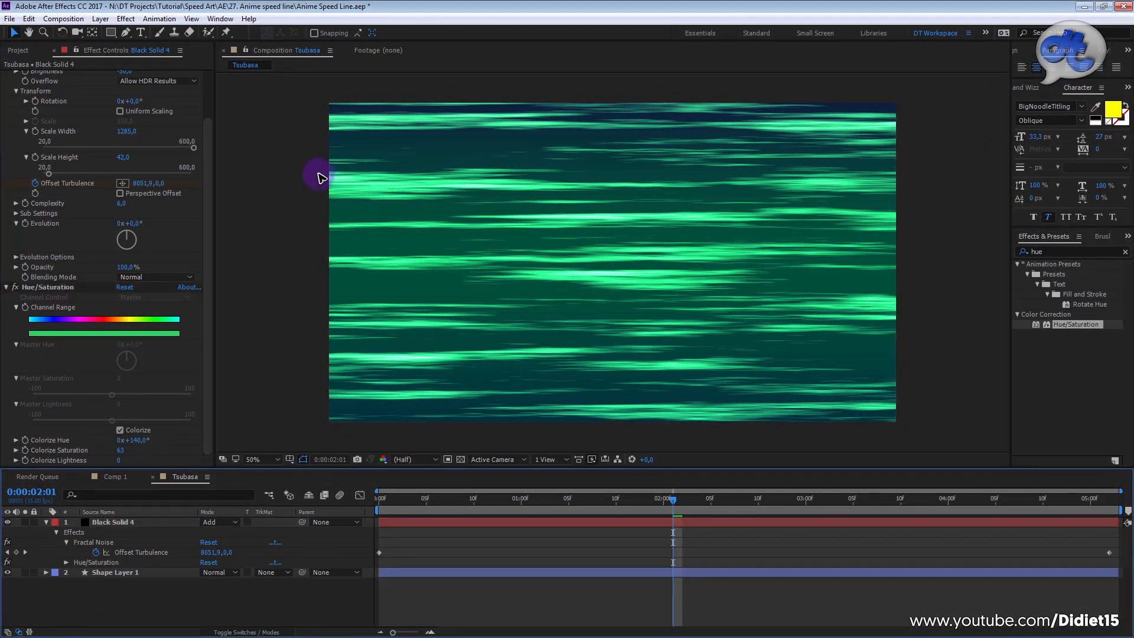
{"action": "left_click_drag", "start_coordinate": [590, 501], "coordinate": [291, 529]}
{"action": "key", "text": "space"}
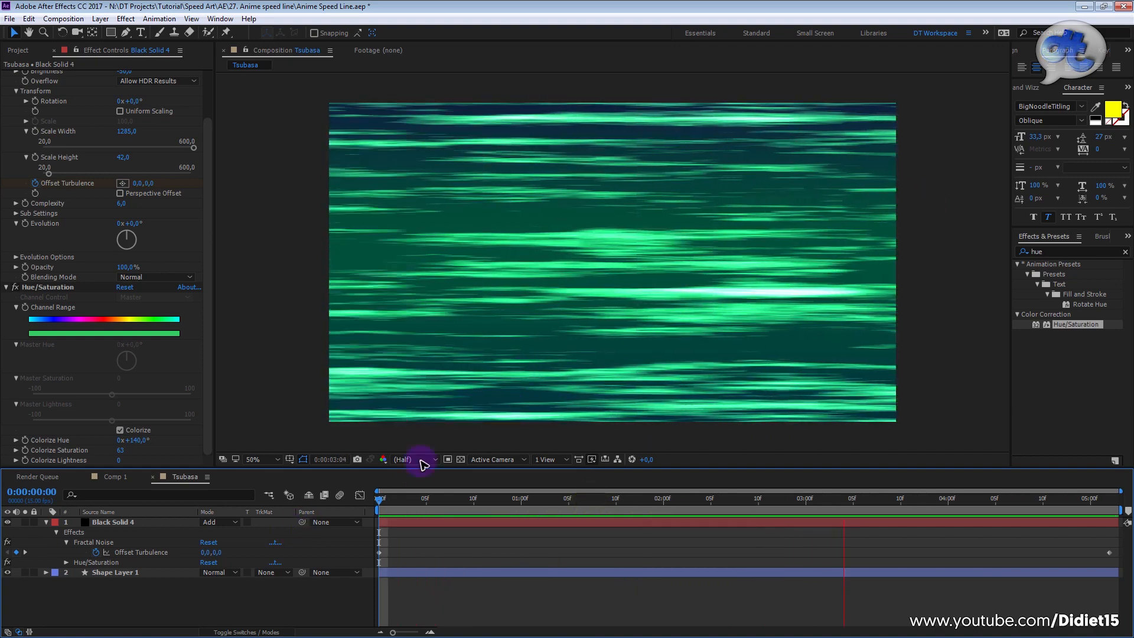
{"action": "key", "text": "space"}
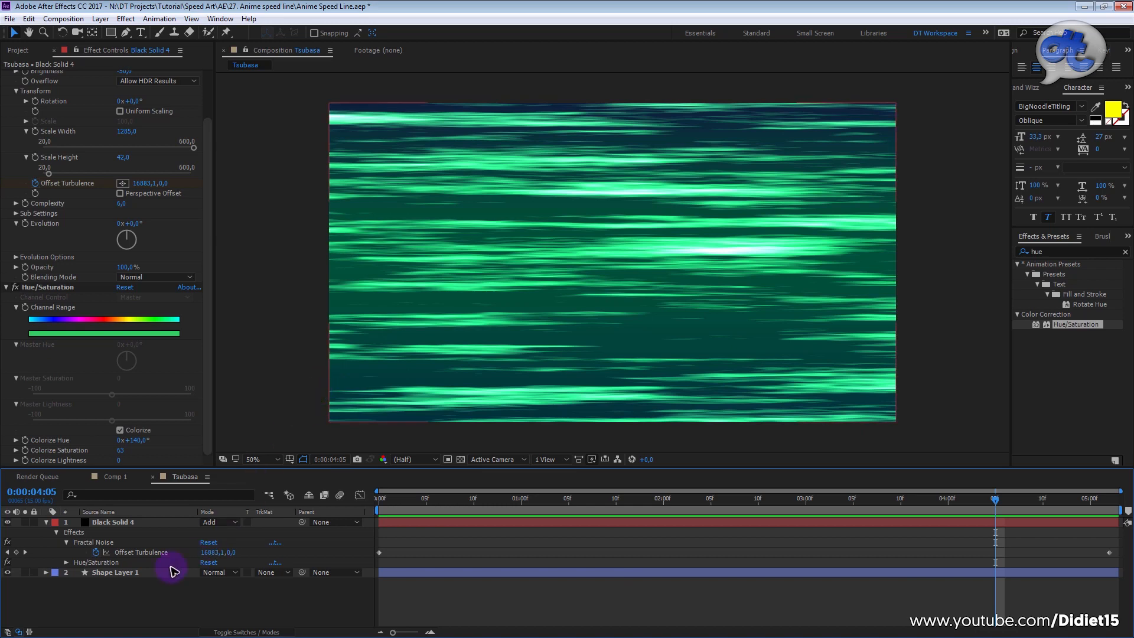
Step: Collapse Black Solid 4's properties and draw a rectangular mask on it across the full width of the frame's middle
{"action": "left_click", "coordinate": [137, 523]}
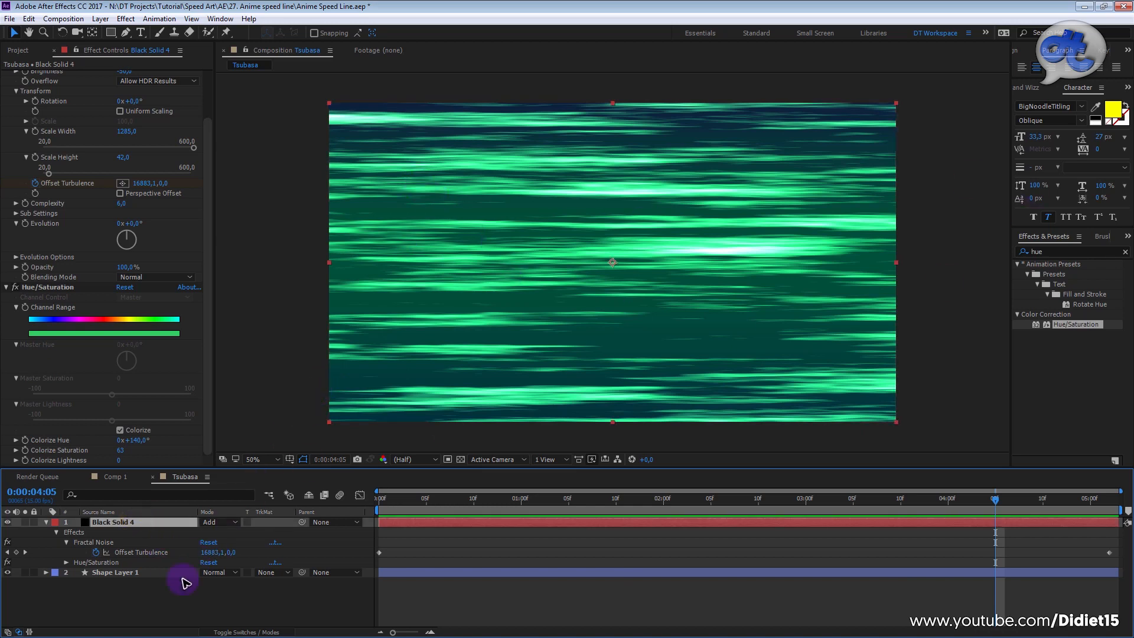
{"action": "left_click", "coordinate": [123, 523]}
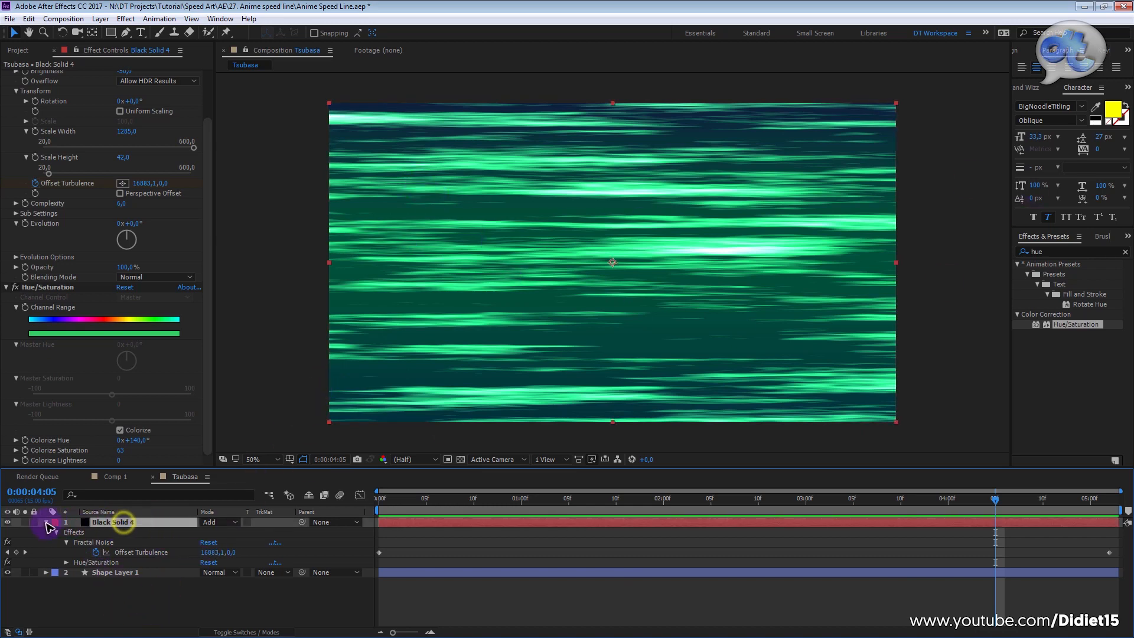
{"action": "left_click", "coordinate": [46, 522]}
{"action": "left_click", "coordinate": [124, 532]}
{"action": "left_click", "coordinate": [127, 522]}
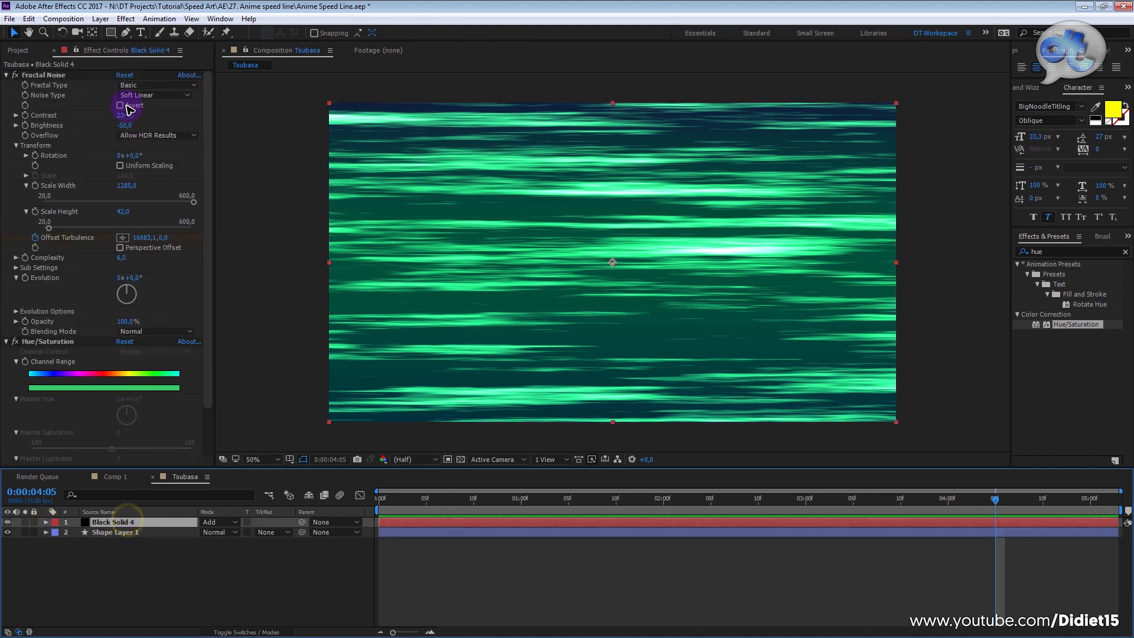
{"action": "left_click", "coordinate": [110, 32]}
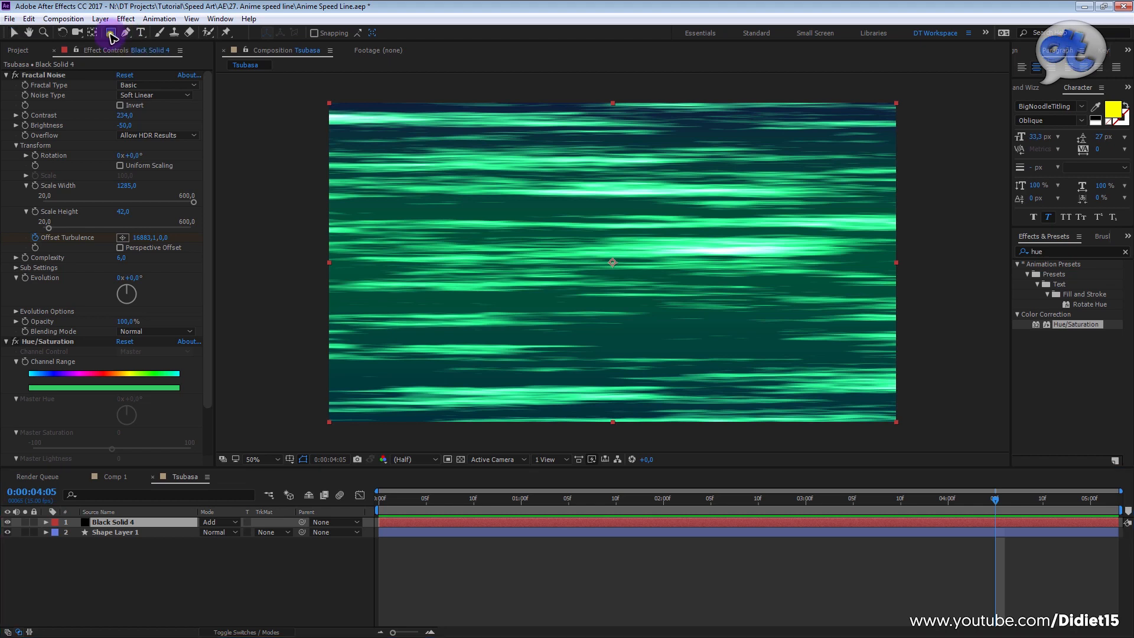
{"action": "left_click_drag", "start_coordinate": [285, 181], "coordinate": [821, 284]}
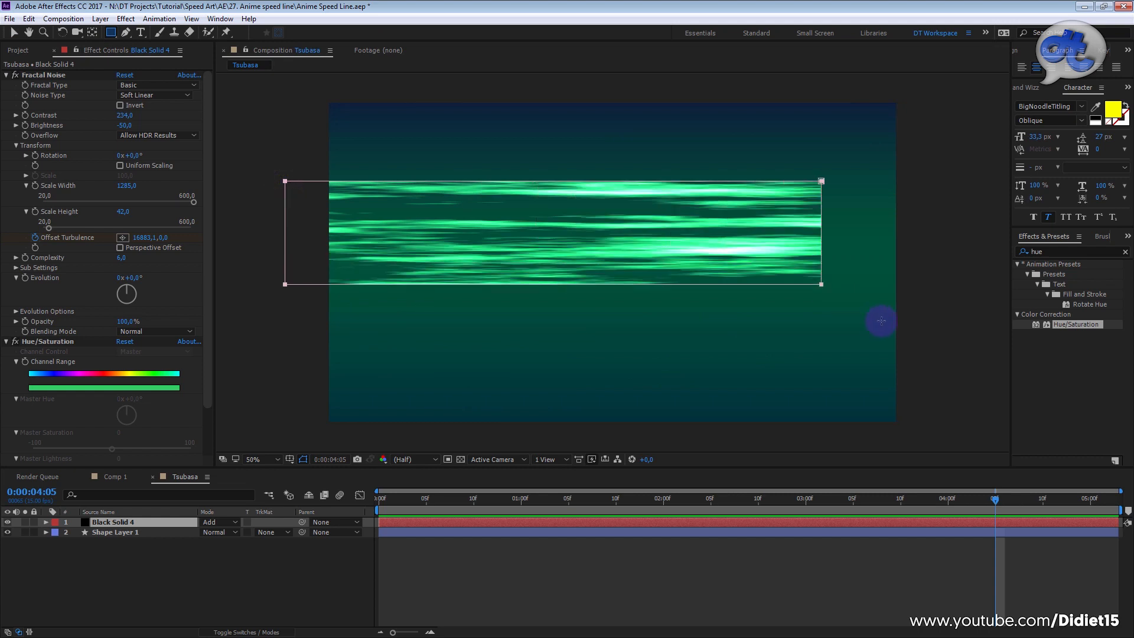
{"action": "left_click_drag", "start_coordinate": [879, 321], "coordinate": [945, 344]}
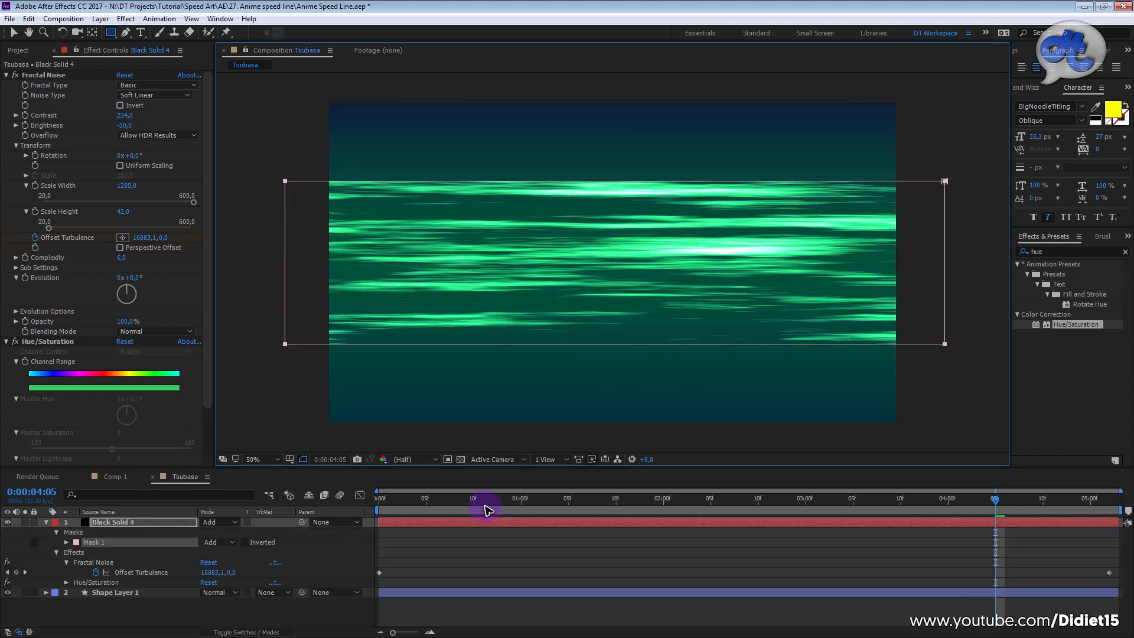
Step: Reveal Mask 1's properties, invert the mask and set its feather to 130 pixels, previewing the streaks from the start
{"action": "left_click", "coordinate": [94, 542]}
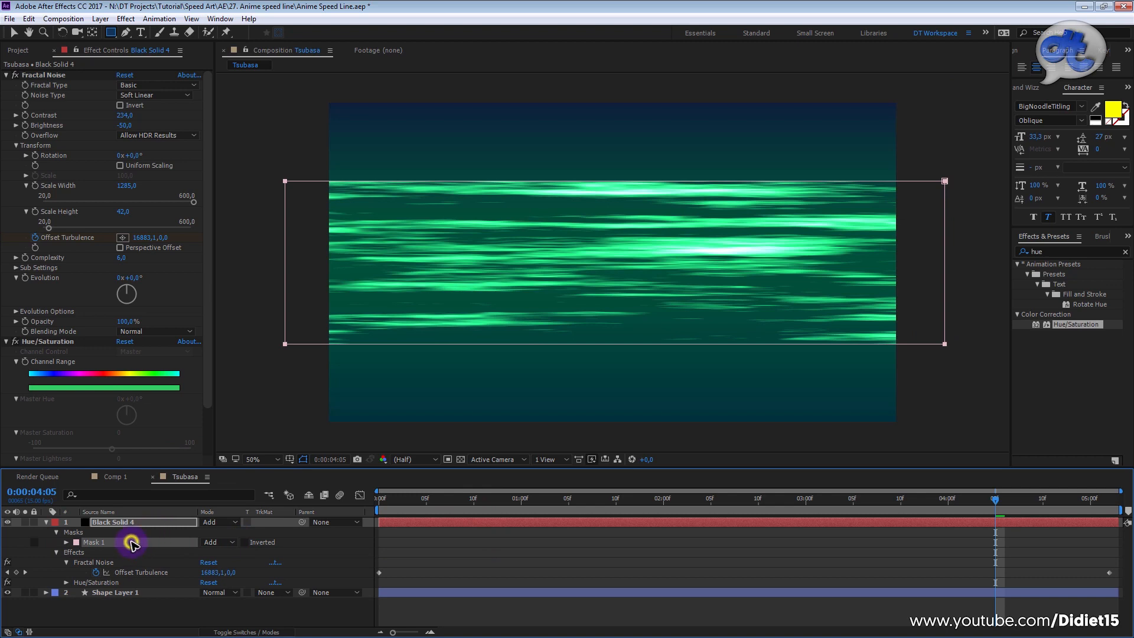
{"action": "key", "text": "m"}
{"action": "key", "text": "m"}
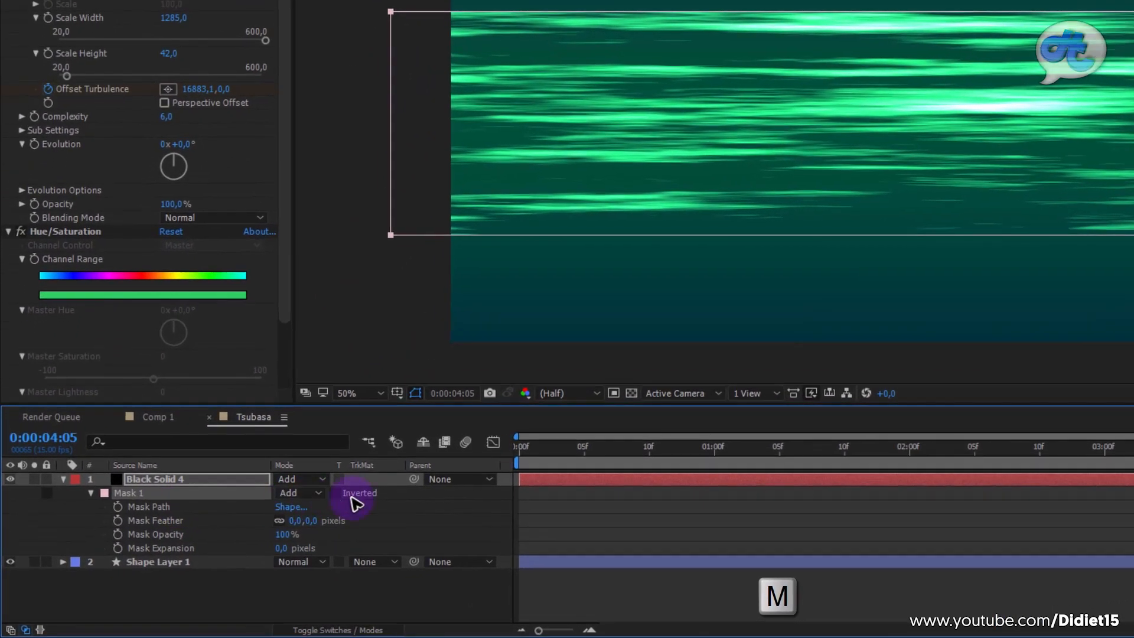
{"action": "left_click", "coordinate": [336, 494]}
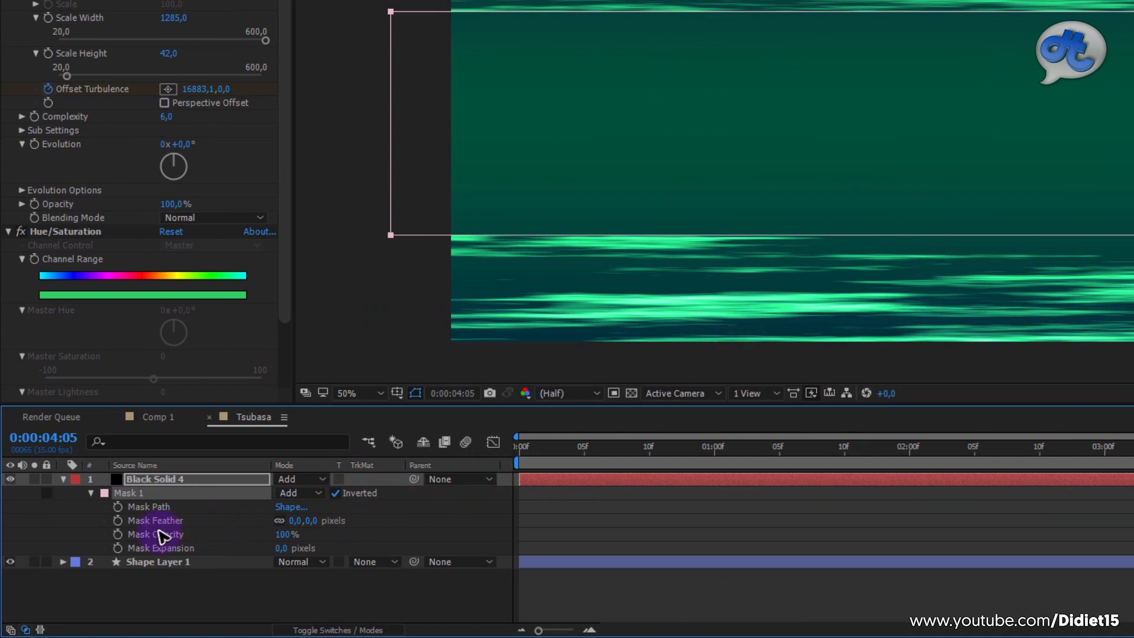
{"action": "left_click_drag", "start_coordinate": [294, 521], "coordinate": [428, 534]}
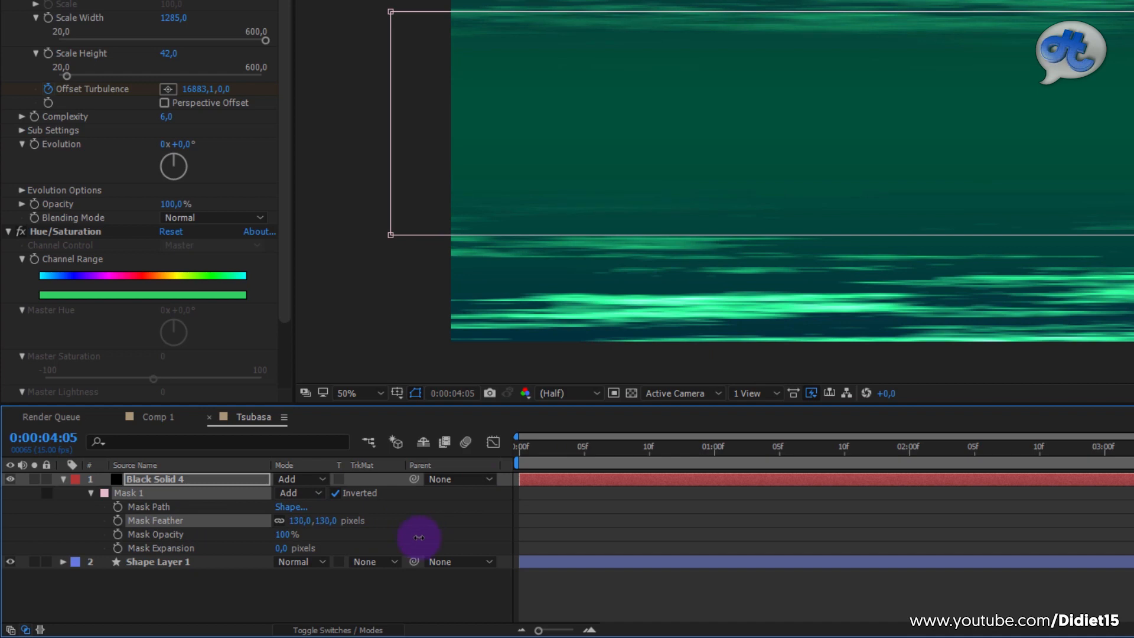
{"action": "left_click", "coordinate": [559, 519]}
{"action": "left_click_drag", "start_coordinate": [589, 450], "coordinate": [501, 458]}
{"action": "key", "text": "space"}
{"action": "key", "text": "space"}
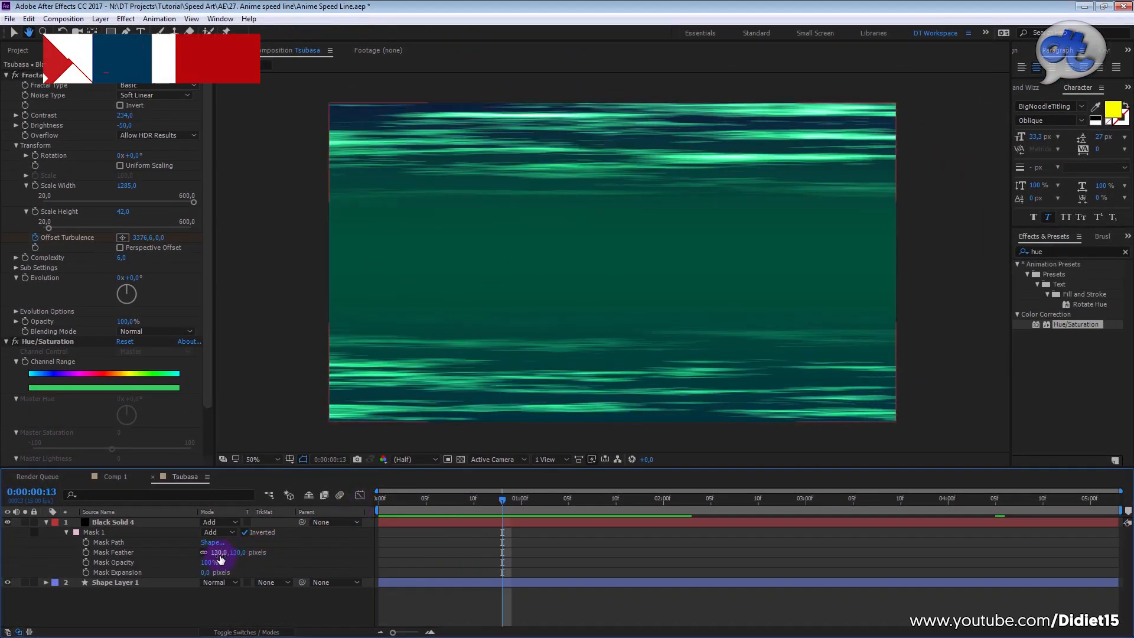
Step: Set Mask 1's feather to 247 pixels and move its four corners vertically outward to make the mask taller
{"action": "left_click_drag", "start_coordinate": [218, 553], "coordinate": [286, 553]}
{"action": "left_click", "coordinate": [284, 181]}
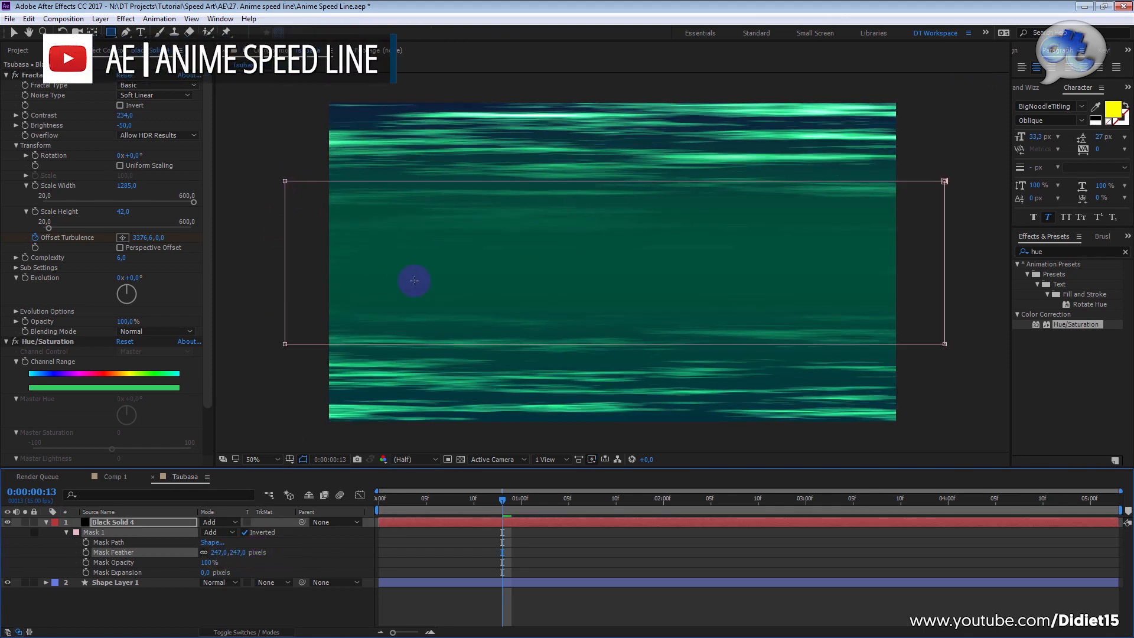
{"action": "left_click_drag", "start_coordinate": [286, 183], "coordinate": [284, 146]}
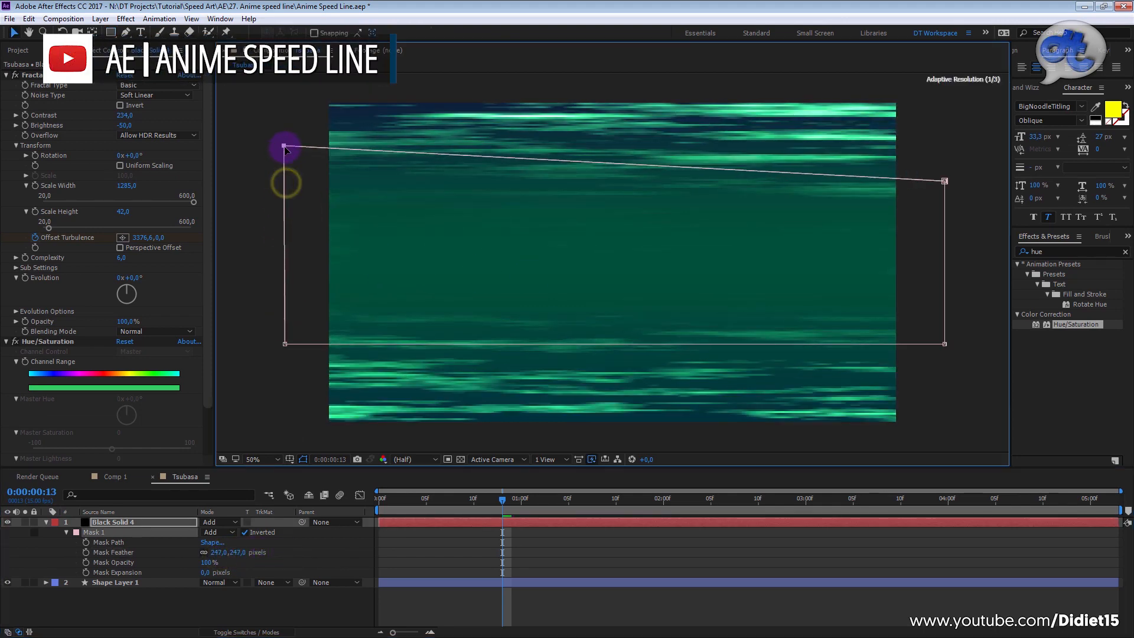
{"action": "left_click_drag", "start_coordinate": [285, 344], "coordinate": [282, 377]}
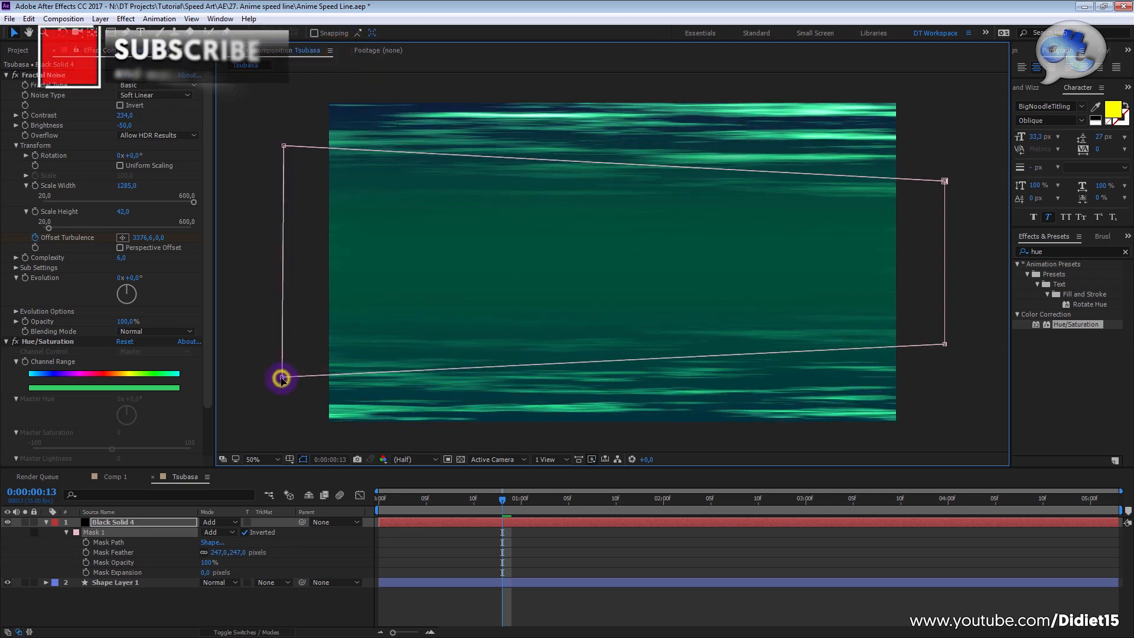
{"action": "left_click_drag", "start_coordinate": [282, 377], "coordinate": [305, 370]}
{"action": "left_click", "coordinate": [285, 400]}
{"action": "left_click_drag", "start_coordinate": [944, 181], "coordinate": [948, 156]}
{"action": "left_click_drag", "start_coordinate": [944, 345], "coordinate": [946, 376]}
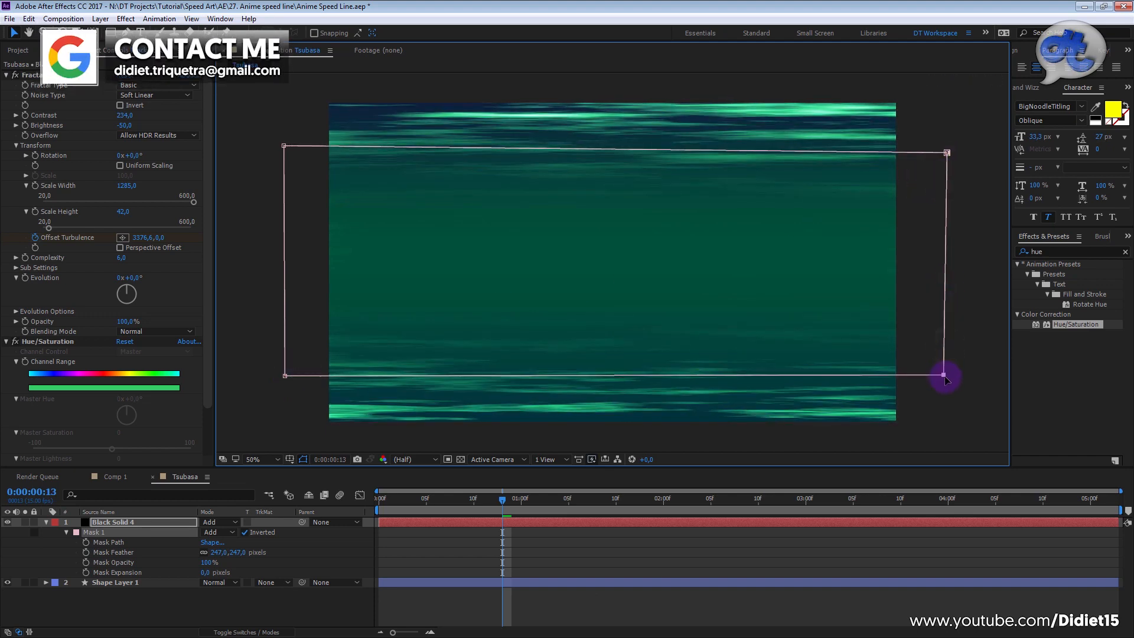
Step: Preview the masked streaks, set Mask 1's feather to 345 pixels and play the animation again from the start
{"action": "left_click", "coordinate": [451, 558]}
{"action": "left_click_drag", "start_coordinate": [486, 502], "coordinate": [330, 489]}
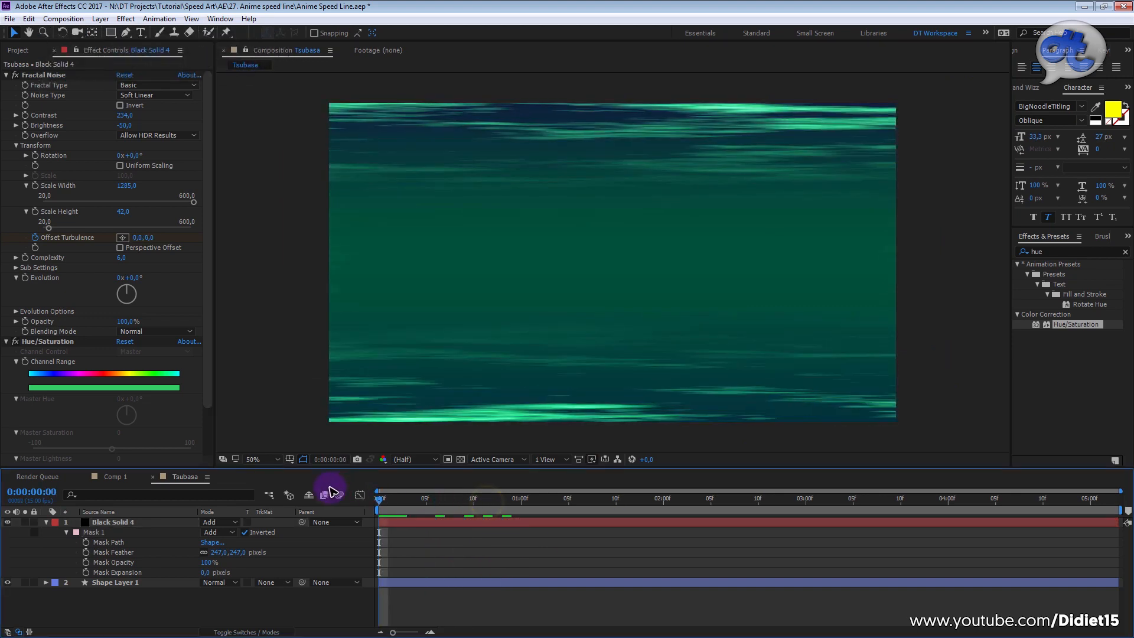
{"action": "key", "text": "space"}
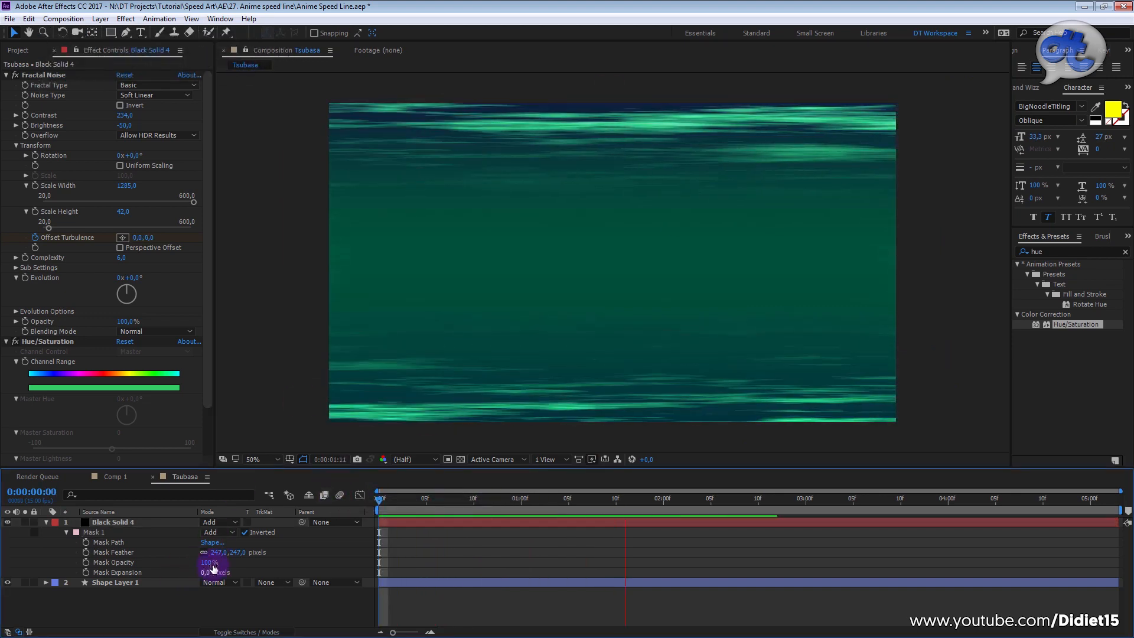
{"action": "left_click_drag", "start_coordinate": [220, 552], "coordinate": [286, 559]}
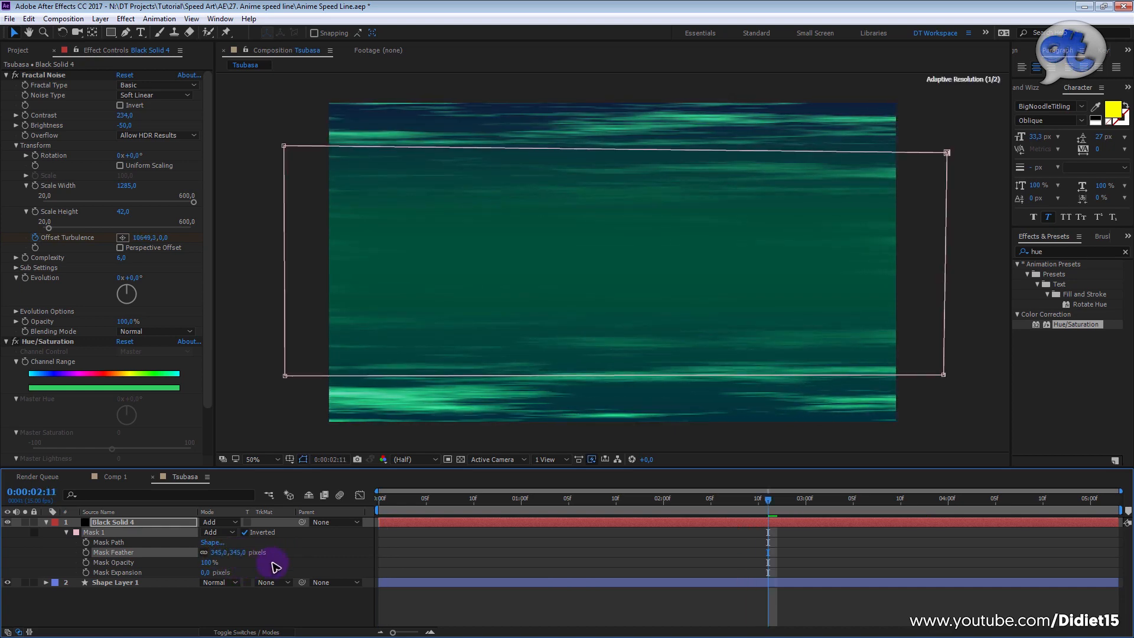
{"action": "left_click", "coordinate": [451, 558]}
{"action": "left_click_drag", "start_coordinate": [482, 502], "coordinate": [332, 499]}
{"action": "key", "text": "space"}
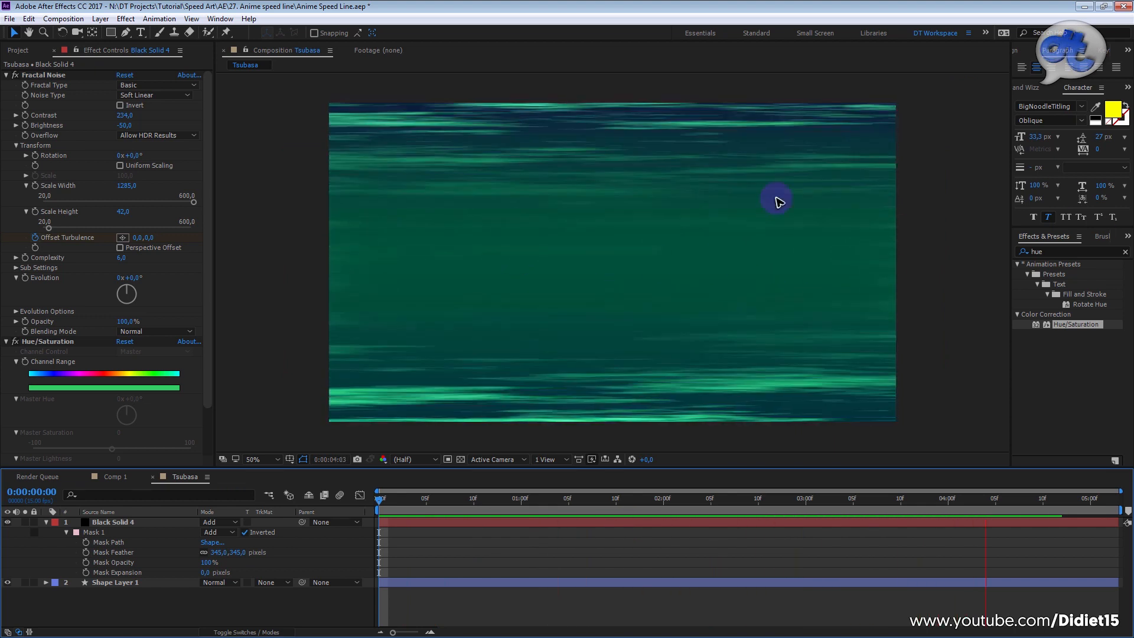
{"action": "left_click", "coordinate": [515, 549]}
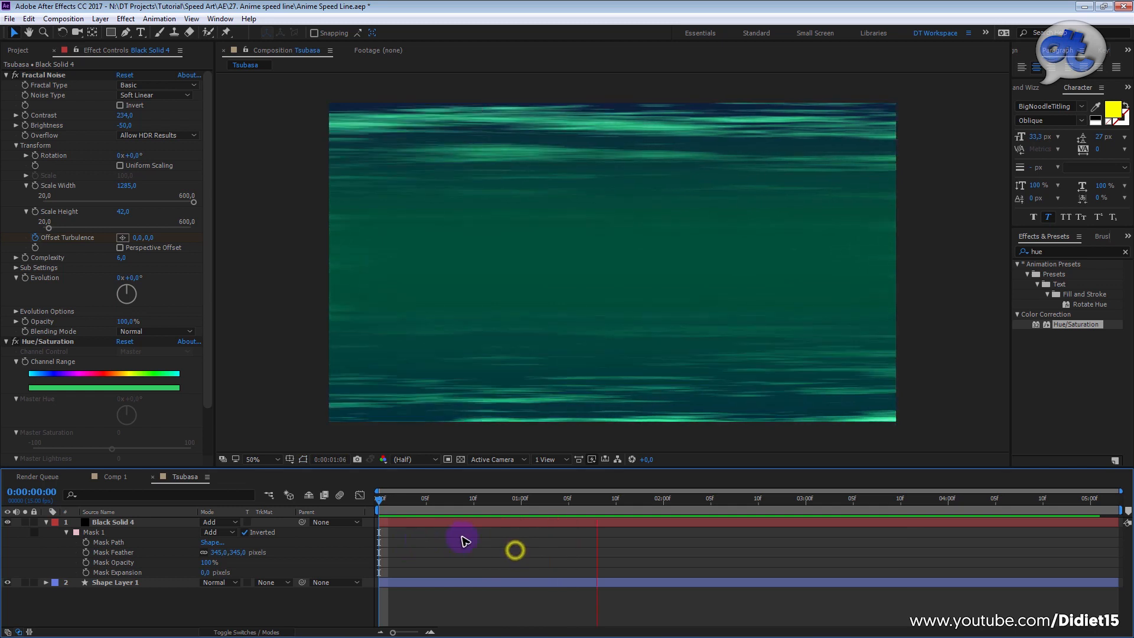
Step: Collapse the Fractal Noise settings and Black Solid 4's layer properties, checking Comp 1 for reference in between
{"action": "left_click", "coordinate": [5, 75]}
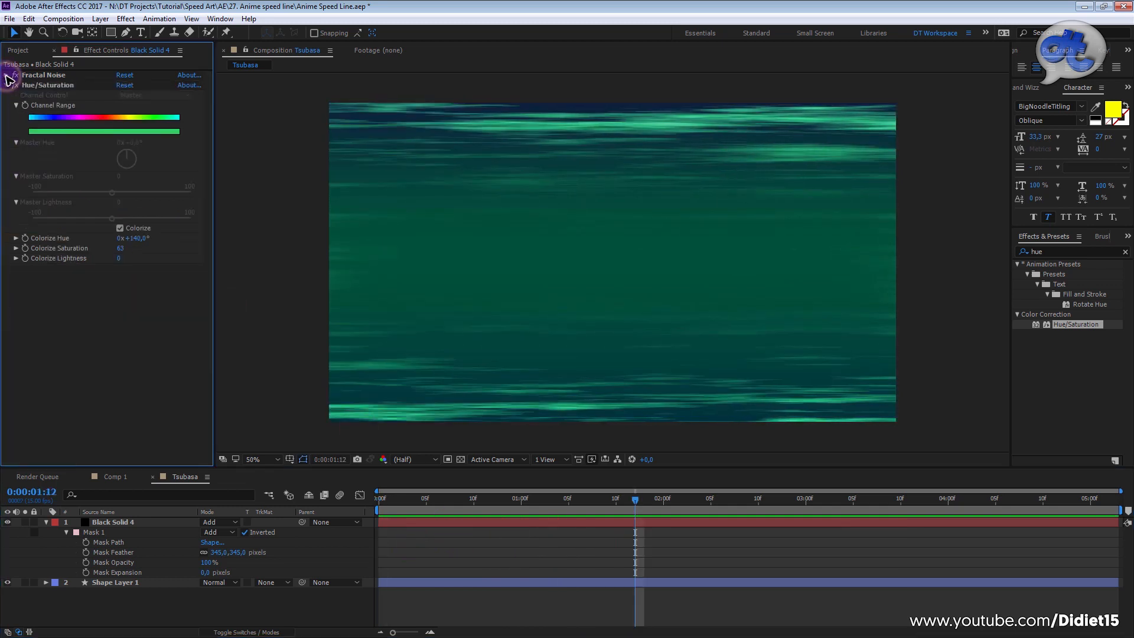
{"action": "left_click", "coordinate": [115, 477]}
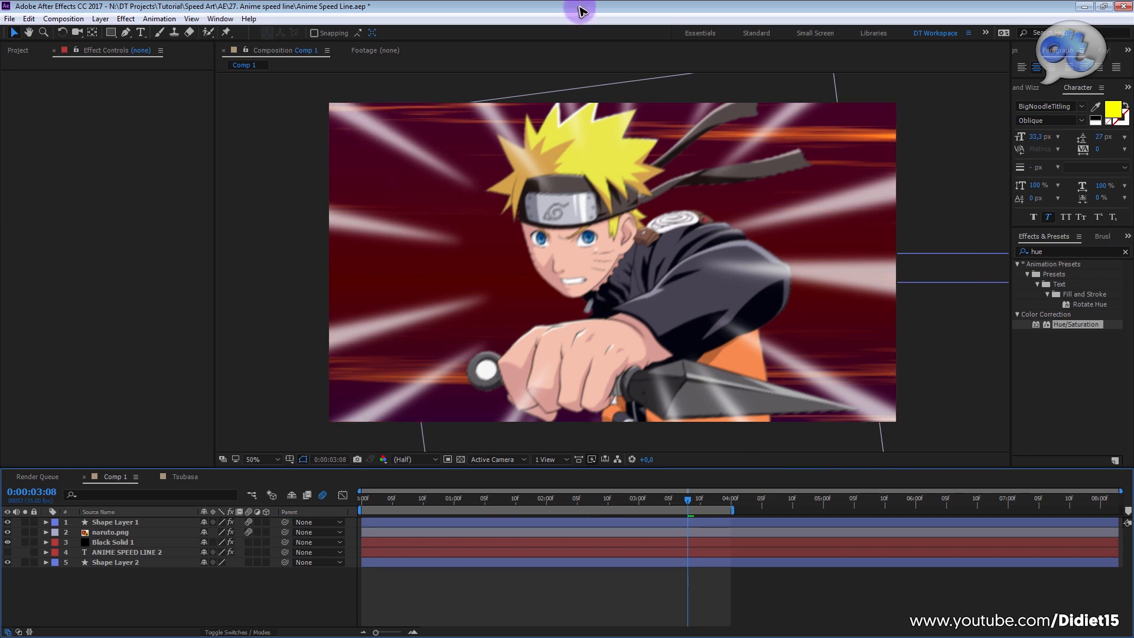
{"action": "left_click", "coordinate": [191, 477]}
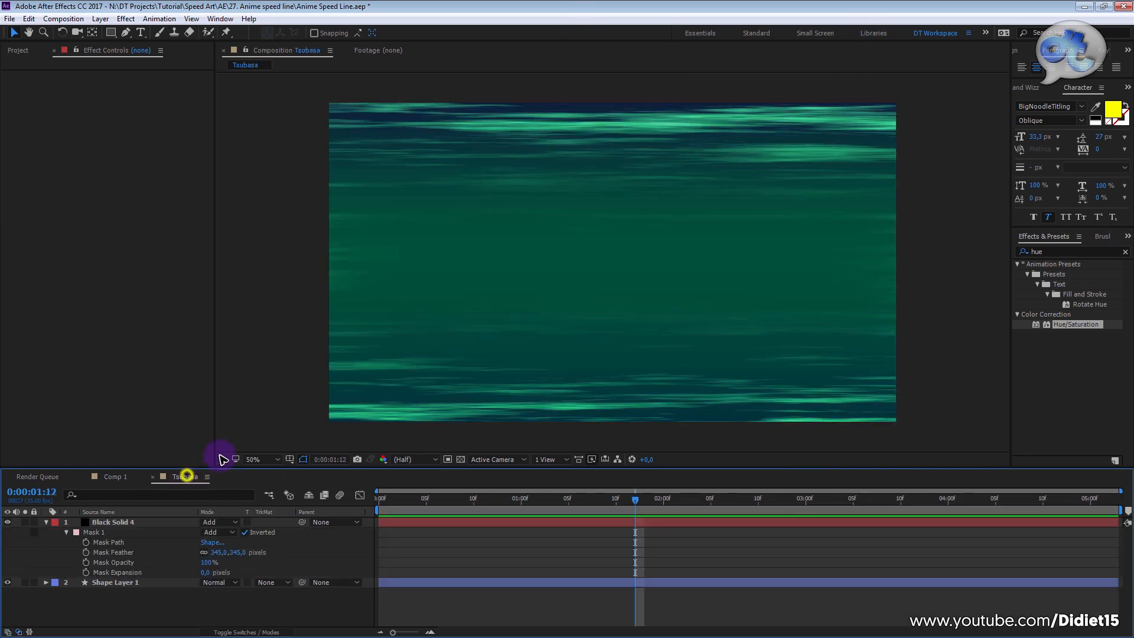
{"action": "left_click", "coordinate": [46, 524]}
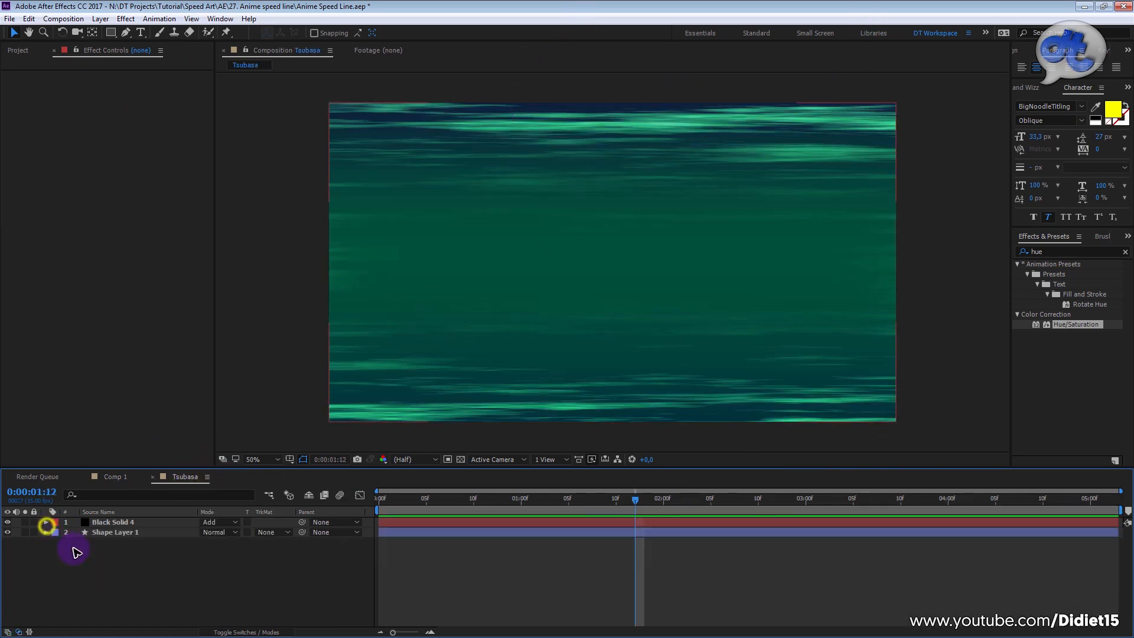
Step: Add a new shape layer above Black Solid 4 in the Tsubasa composition
{"action": "right_click", "coordinate": [175, 587]}
{"action": "mouse_move", "coordinate": [235, 472]}
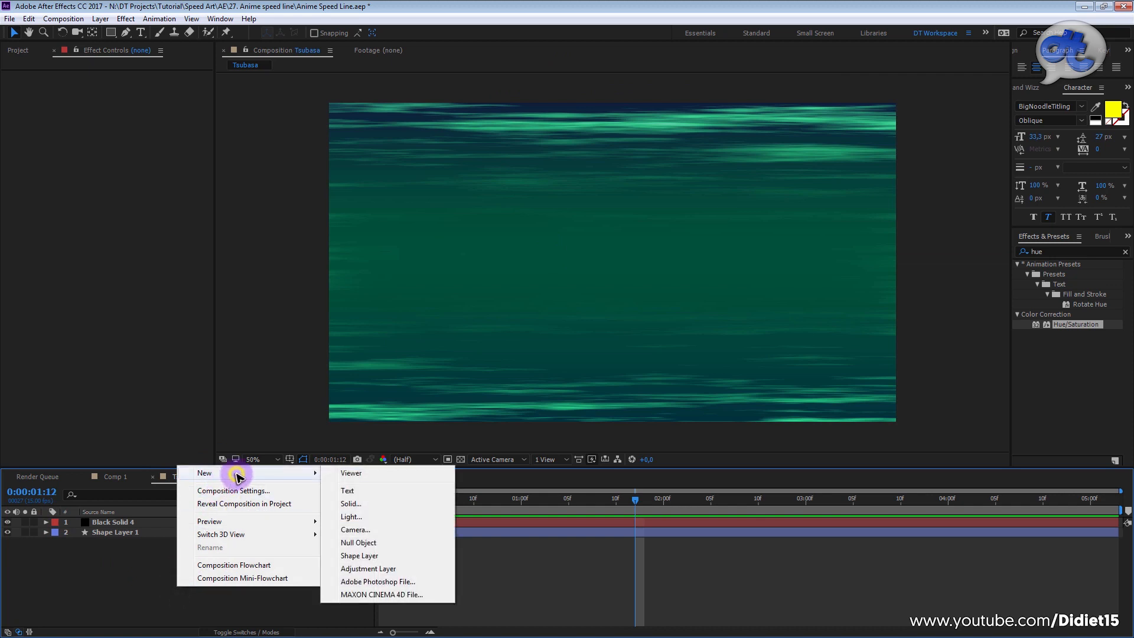
{"action": "left_click", "coordinate": [376, 556]}
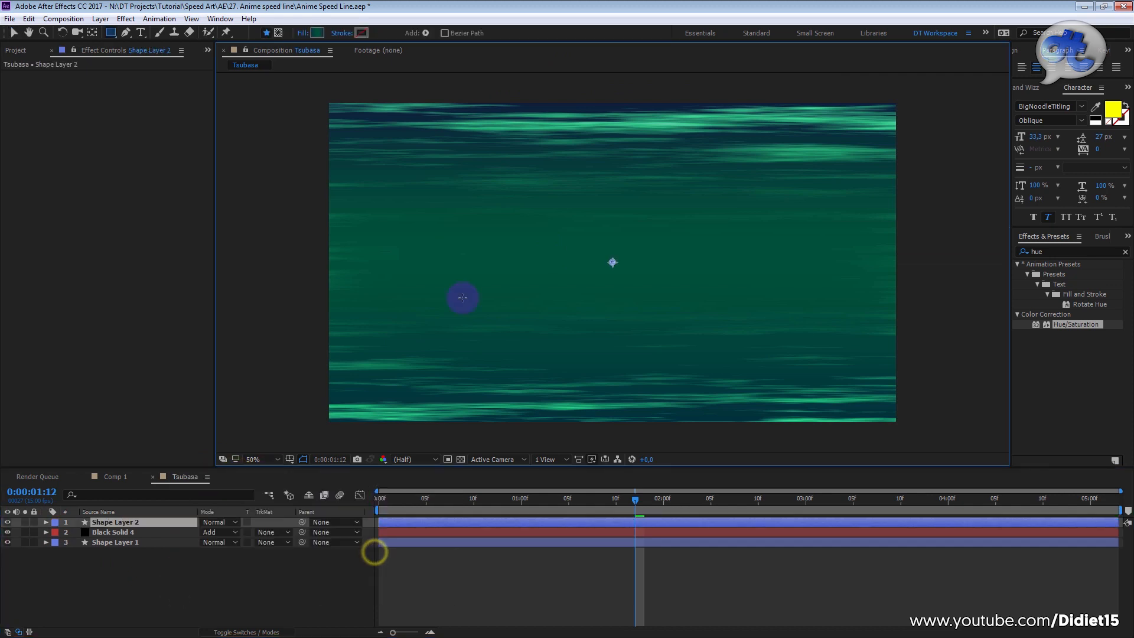
Step: Show the Title/Action Safe guides and draw a thin Pen tool triangle from the composition's centre to beyond its right edge
{"action": "left_click", "coordinate": [127, 33]}
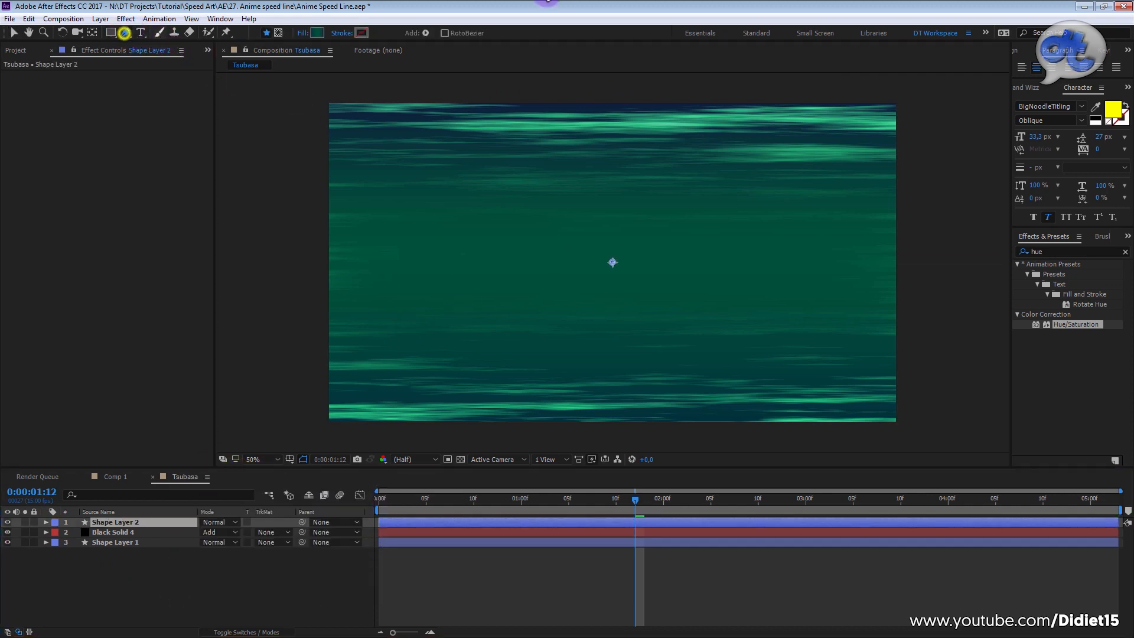
{"action": "left_click", "coordinate": [290, 460]}
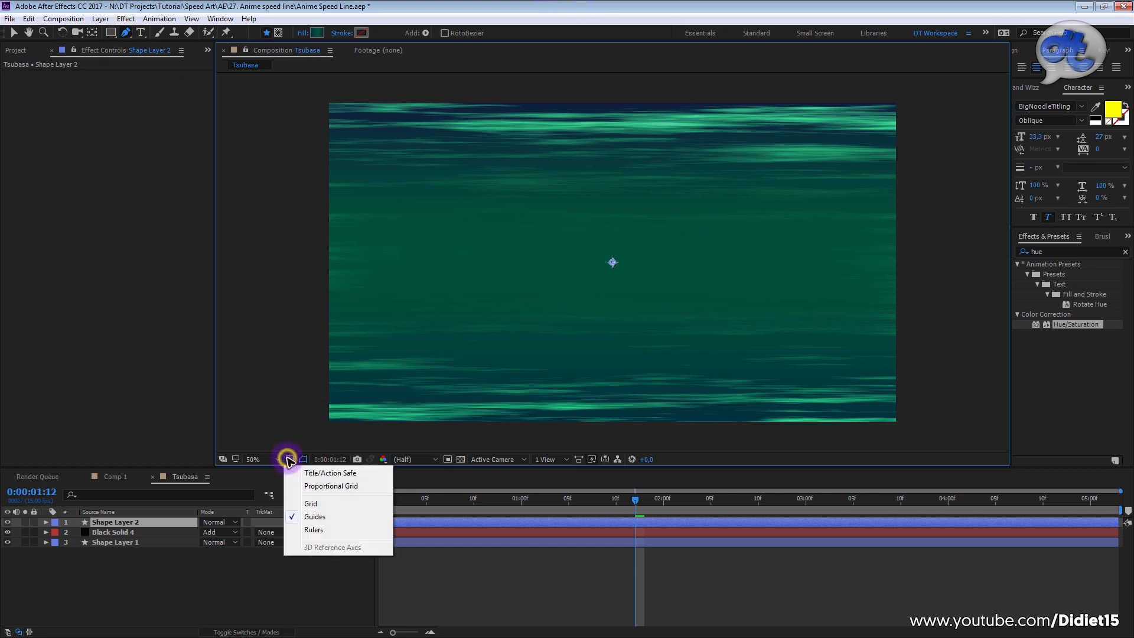
{"action": "left_click", "coordinate": [349, 475]}
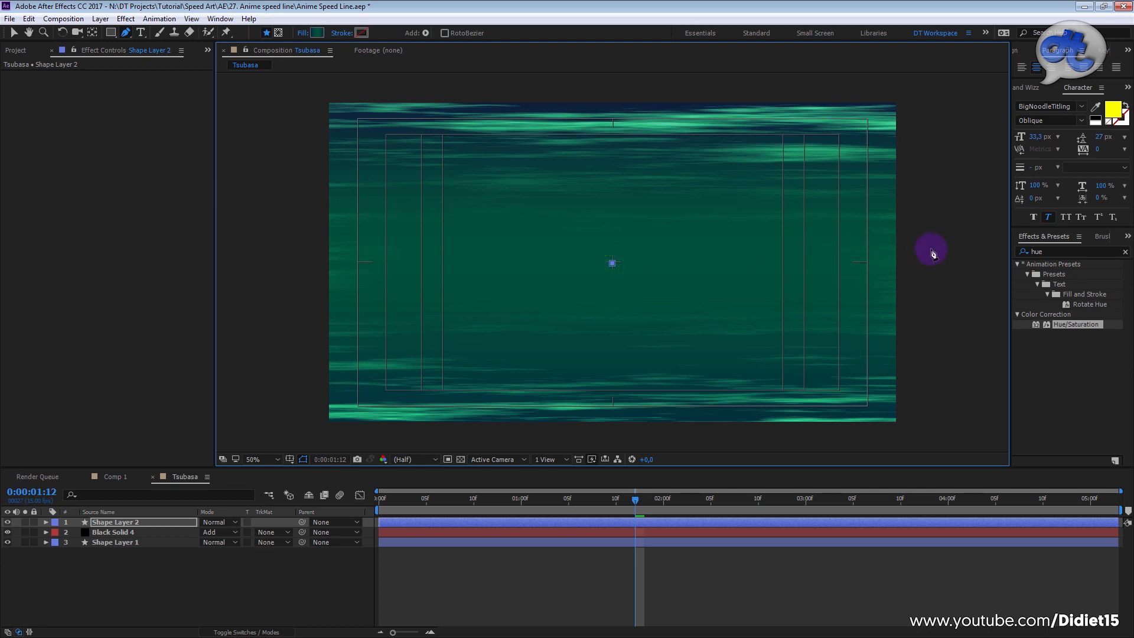
{"action": "left_click", "coordinate": [951, 285]}
{"action": "left_click", "coordinate": [613, 264]}
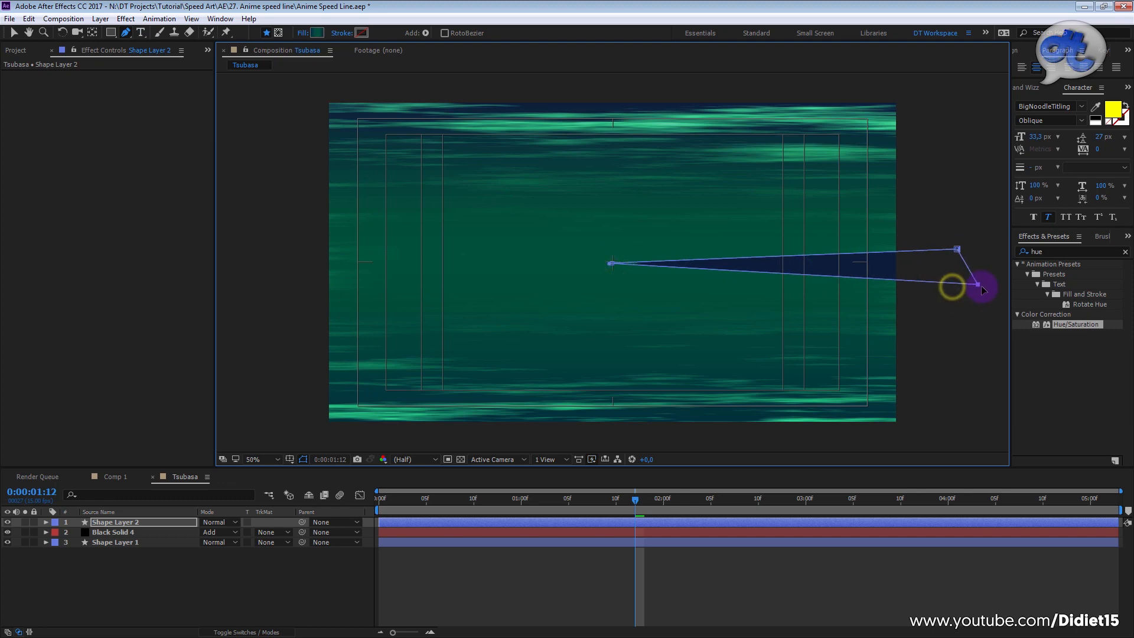
{"action": "left_click_drag", "start_coordinate": [958, 251], "coordinate": [998, 287]}
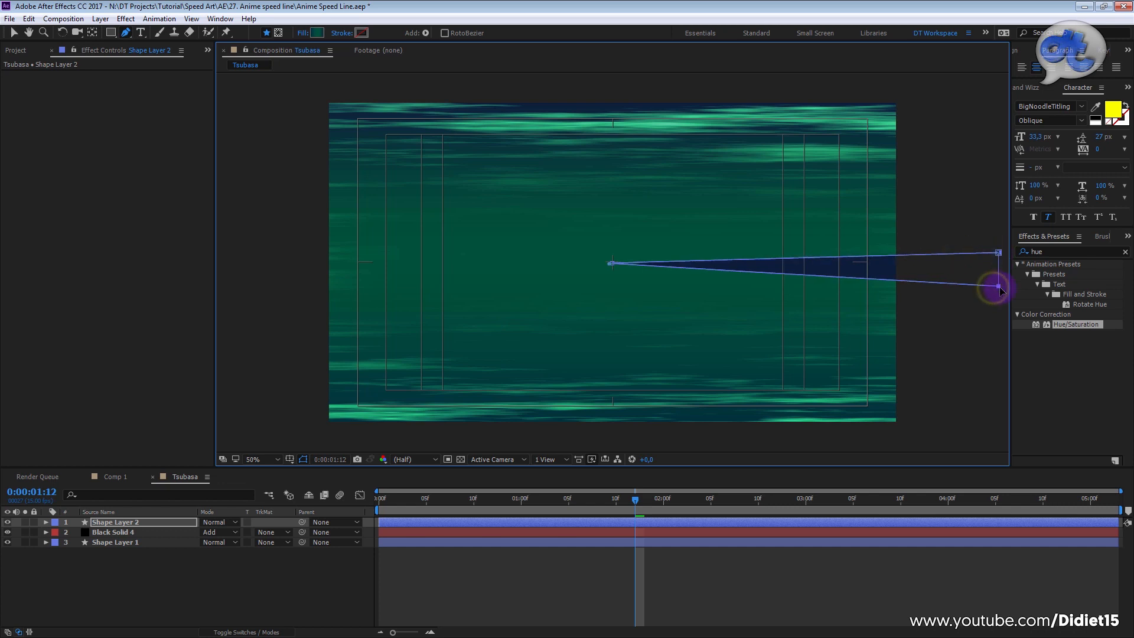
Step: Give the triangle a Solid Color fill in white, FFFFFF
{"action": "left_click", "coordinate": [302, 33]}
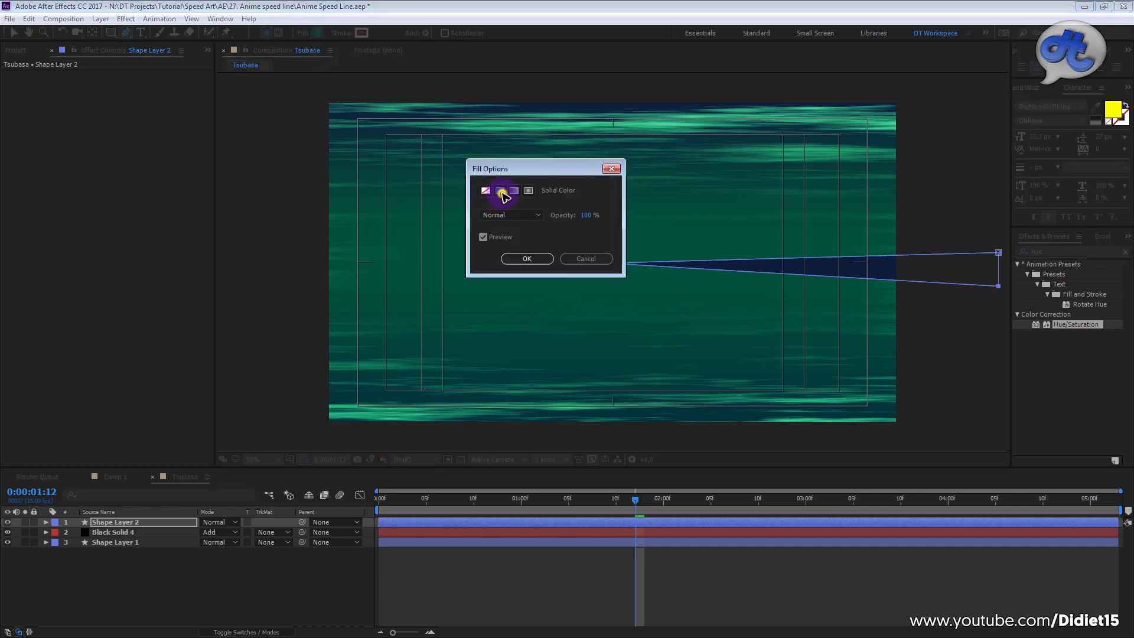
{"action": "left_click", "coordinate": [501, 192]}
{"action": "left_click", "coordinate": [527, 259]}
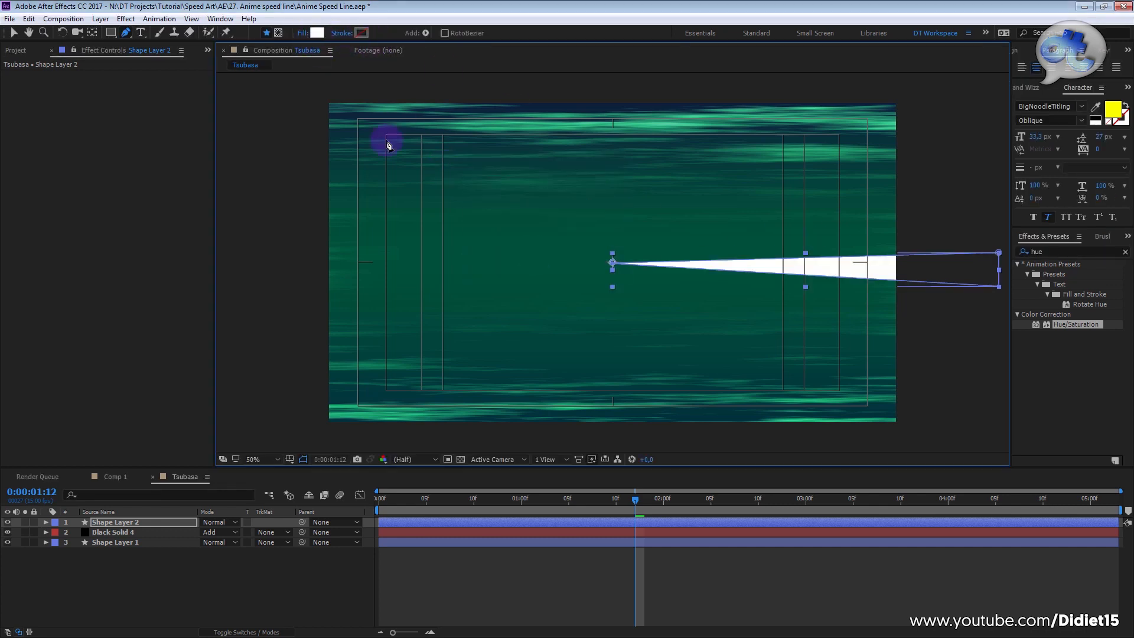
{"action": "left_click", "coordinate": [317, 34]}
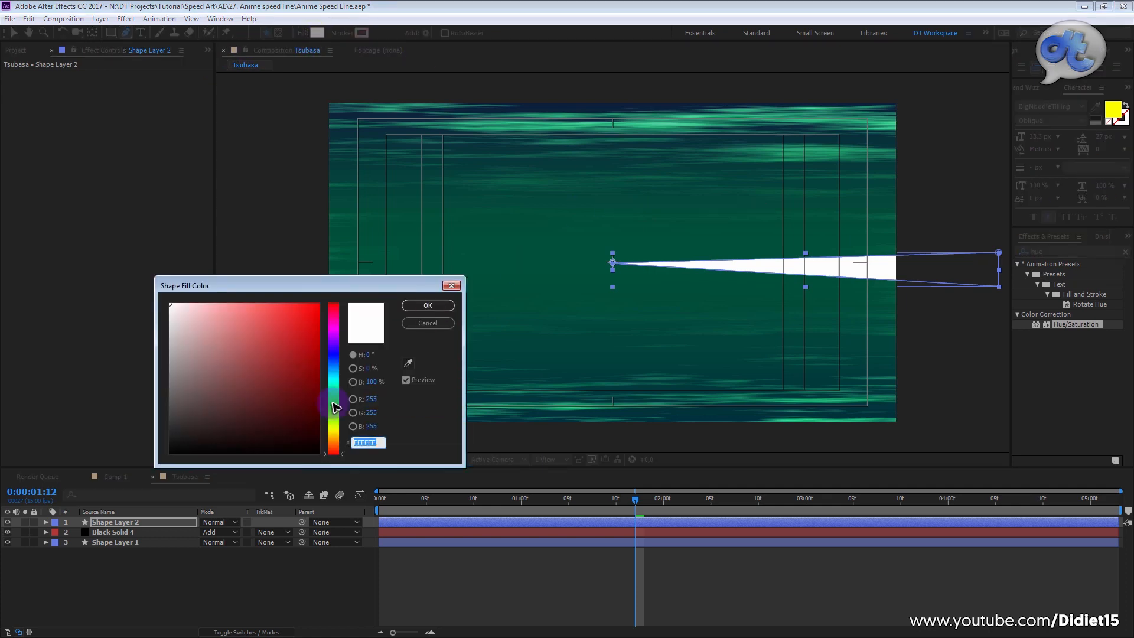
{"action": "left_click", "coordinate": [333, 426]}
{"action": "left_click_drag", "start_coordinate": [295, 306], "coordinate": [169, 304]}
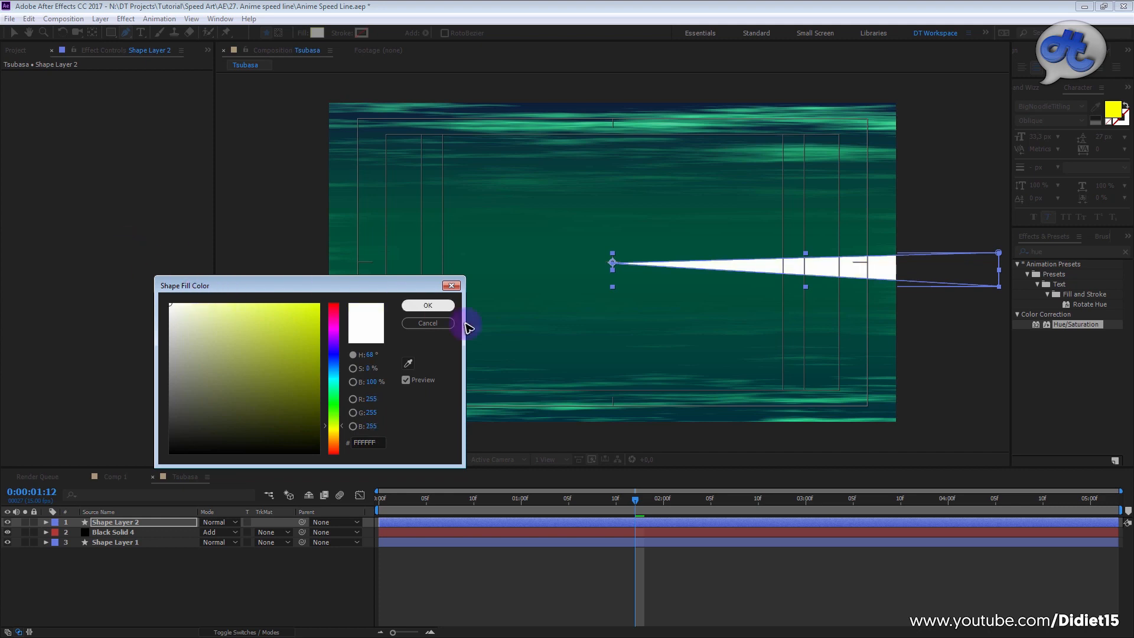
{"action": "left_click", "coordinate": [433, 305]}
Step: Narrow the white triangle by moving its two outer corners closer together, roughly centred on the composition's horizontal midline
{"action": "left_click_drag", "start_coordinate": [999, 252], "coordinate": [1002, 282]}
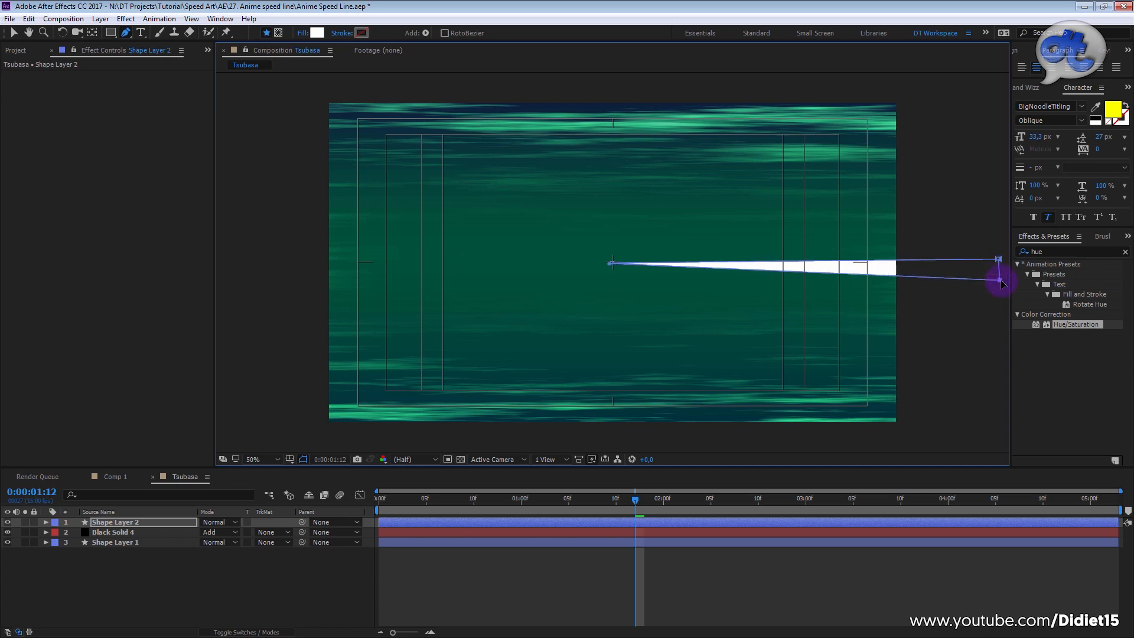
{"action": "left_click", "coordinate": [439, 590]}
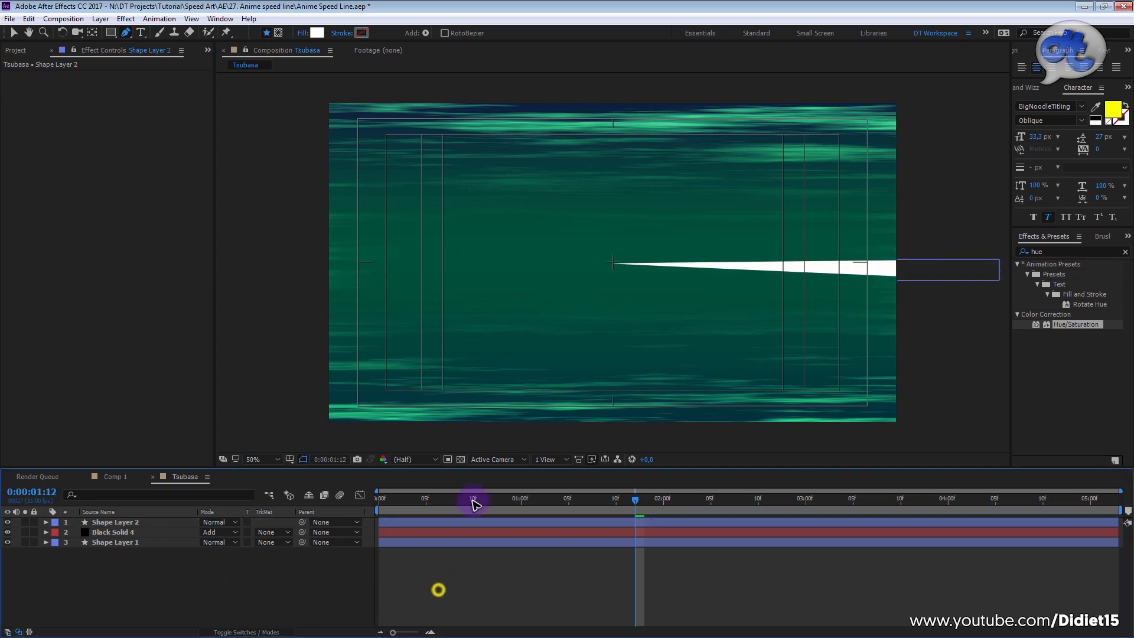
{"action": "left_click", "coordinate": [140, 523]}
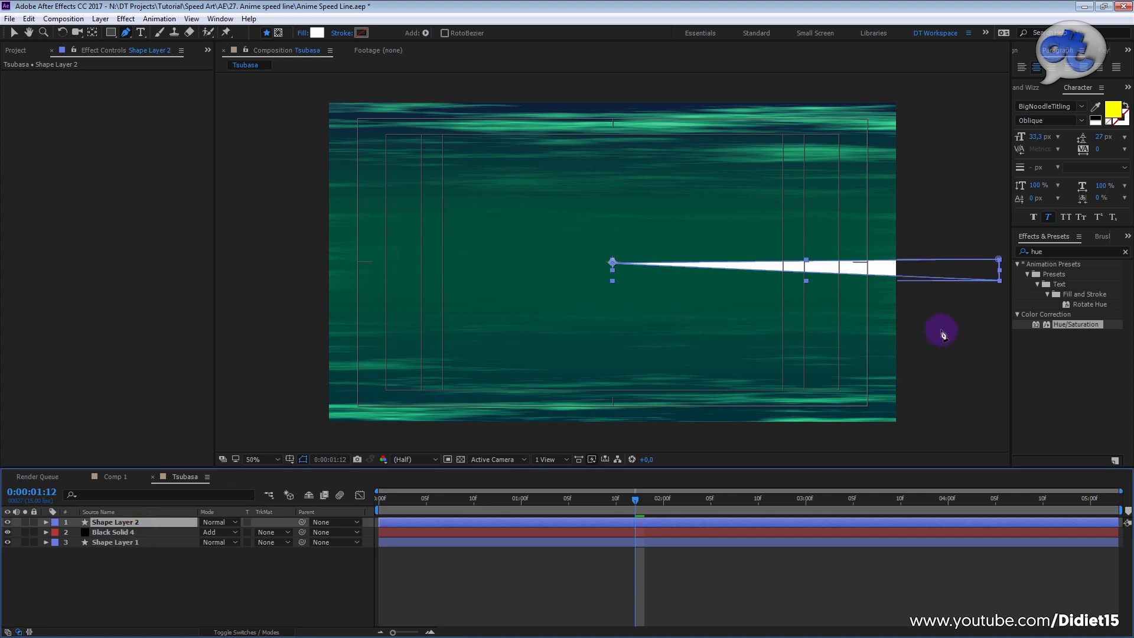
{"action": "key", "text": "shift"}
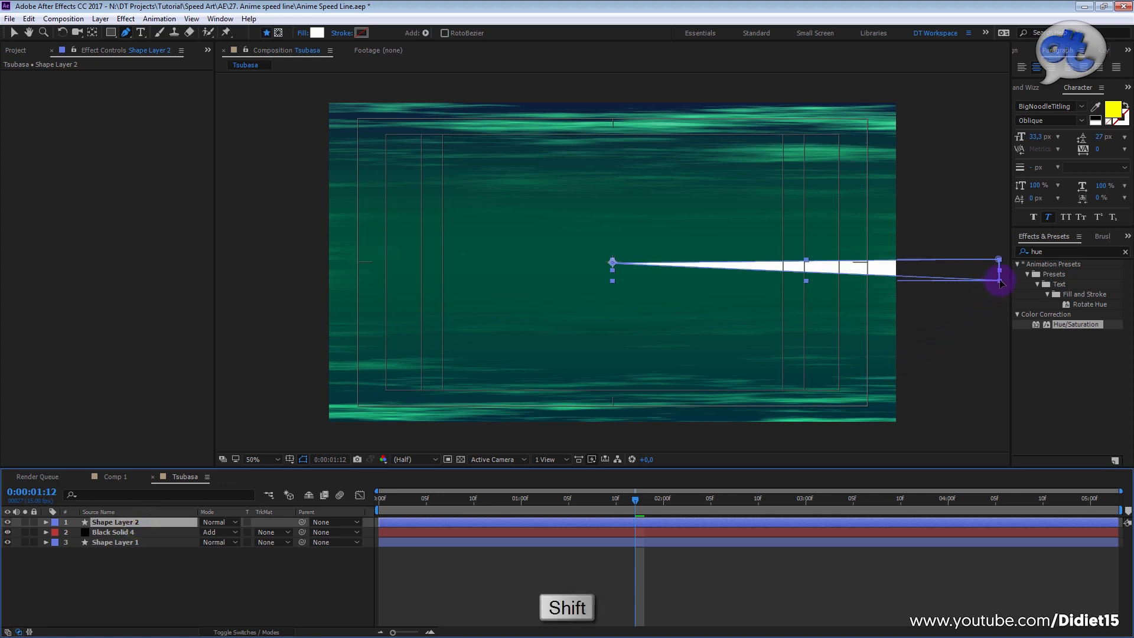
{"action": "left_click", "coordinate": [1000, 282], "text": "shift"}
{"action": "mouse_move", "coordinate": [999, 258]}
{"action": "left_mouse_down"}
{"action": "mouse_move", "coordinate": [993, 247]}
{"action": "mouse_move", "coordinate": [999, 279]}
{"action": "mouse_move", "coordinate": [998, 256]}
{"action": "left_mouse_up"}
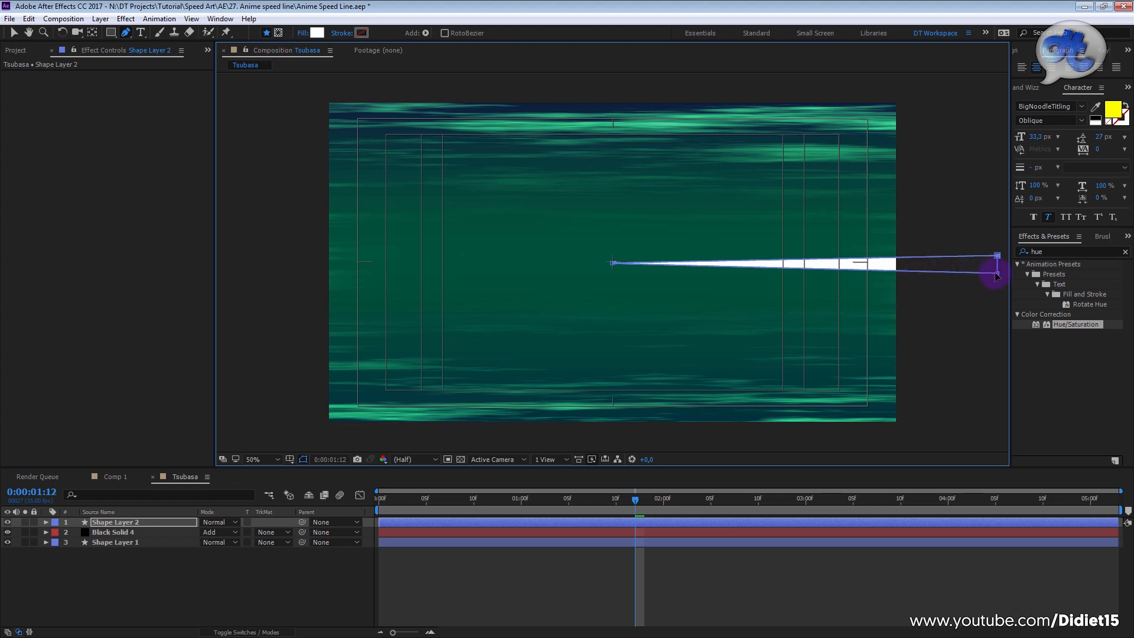
{"action": "left_click_drag", "start_coordinate": [999, 278], "coordinate": [999, 284]}
{"action": "left_click", "coordinate": [631, 589]}
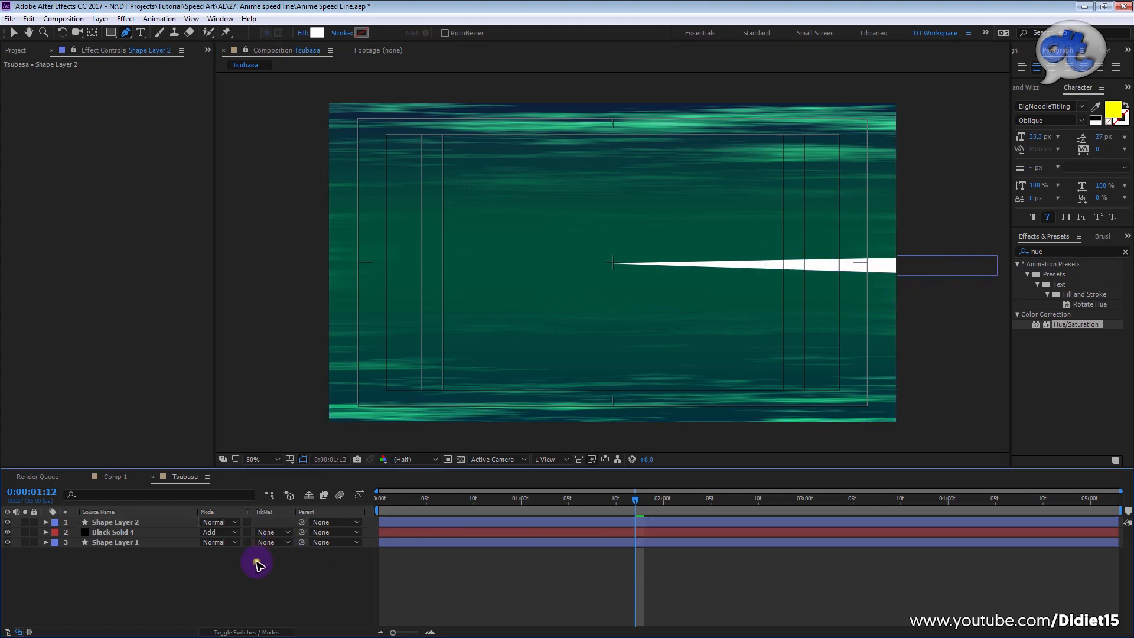
Step: Add a Repeater to Shape Layer 2's contents and expand its settings down to the Repeater's transform properties
{"action": "left_click", "coordinate": [118, 523]}
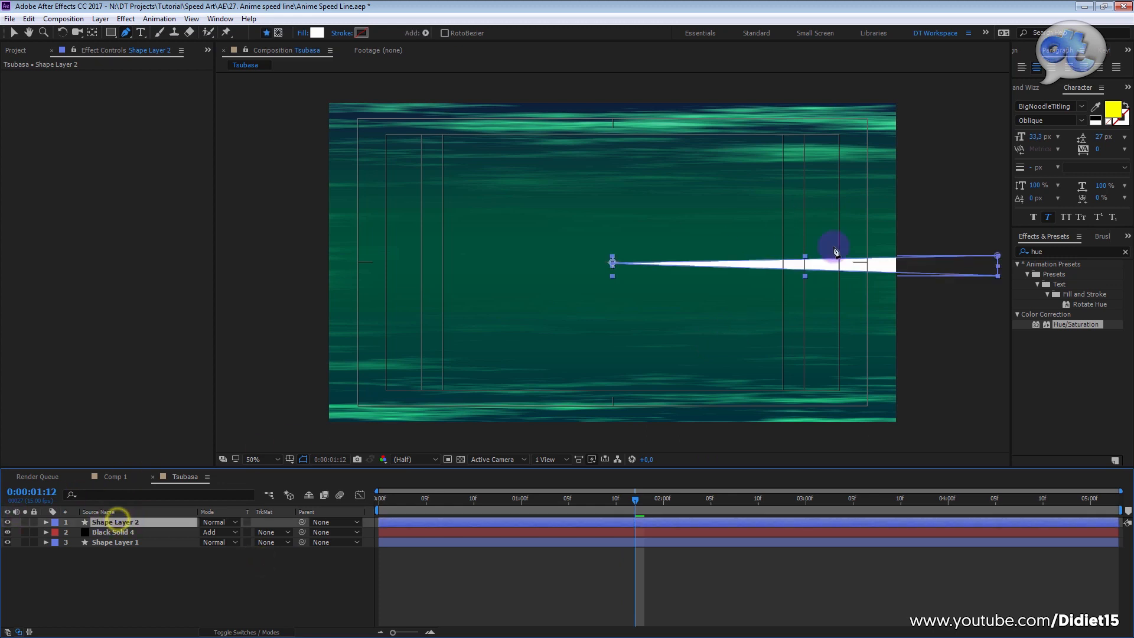
{"action": "left_click", "coordinate": [47, 523]}
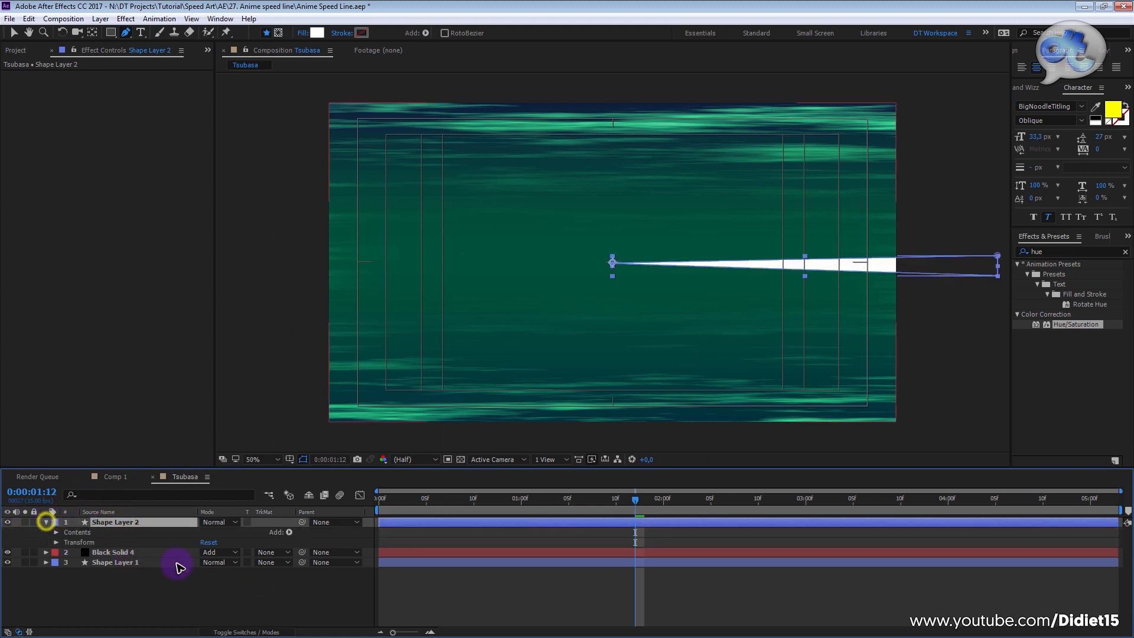
{"action": "left_click", "coordinate": [290, 533]}
{"action": "left_click", "coordinate": [156, 525]}
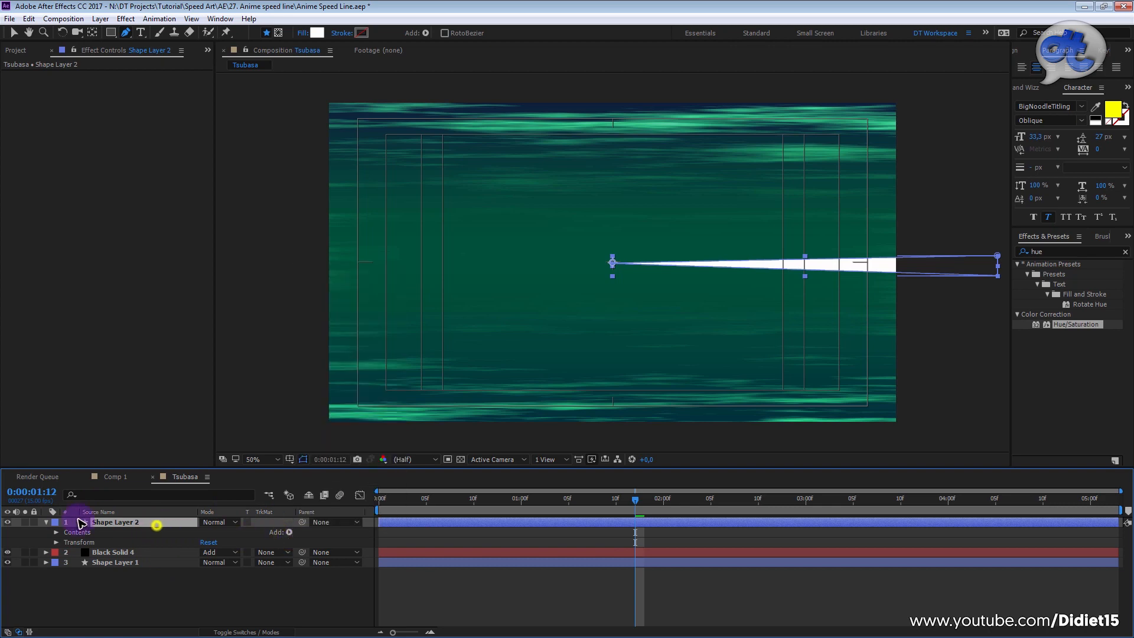
{"action": "left_click", "coordinate": [46, 523]}
{"action": "left_click", "coordinate": [46, 522]}
{"action": "left_click", "coordinate": [46, 522]}
{"action": "left_click", "coordinate": [47, 523]}
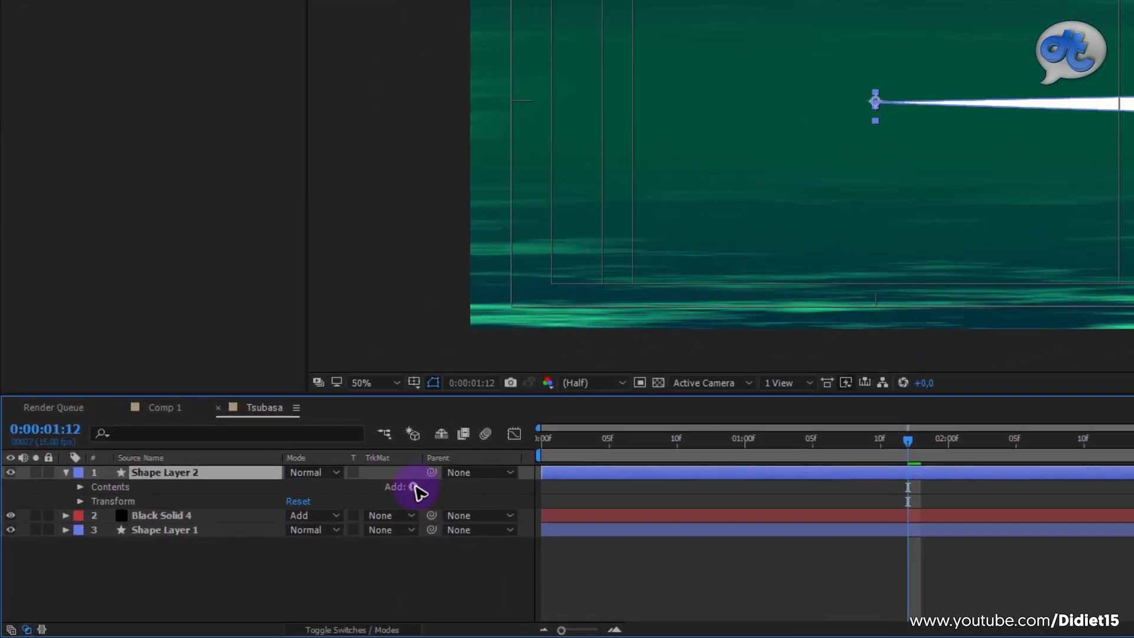
{"action": "left_click", "coordinate": [289, 532]}
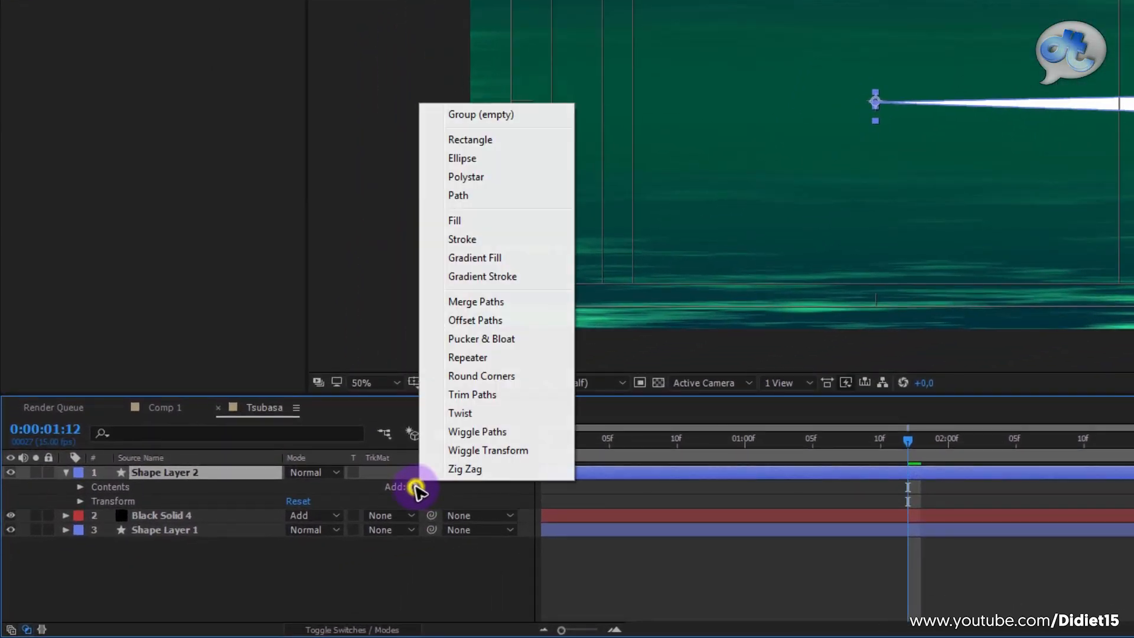
{"action": "left_click", "coordinate": [473, 357]}
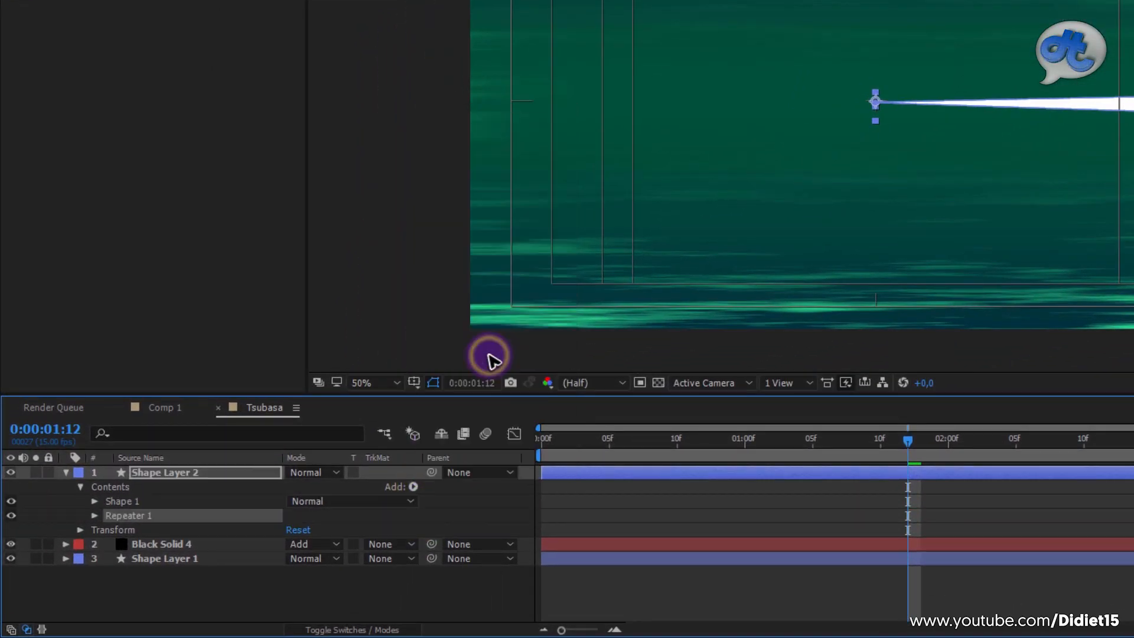
{"action": "left_click", "coordinate": [95, 516]}
{"action": "left_click", "coordinate": [108, 574]}
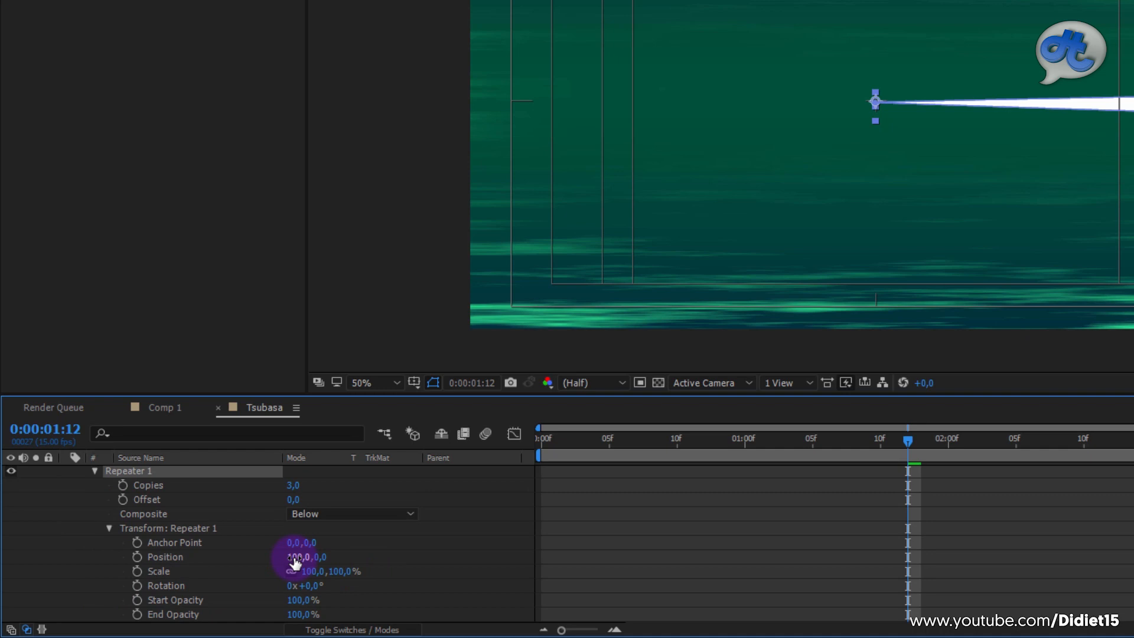
Step: Set the Repeater's transform Position to 0,0, its Rotation to 128° and its Copies to 32
{"action": "left_click", "coordinate": [399, 554]}
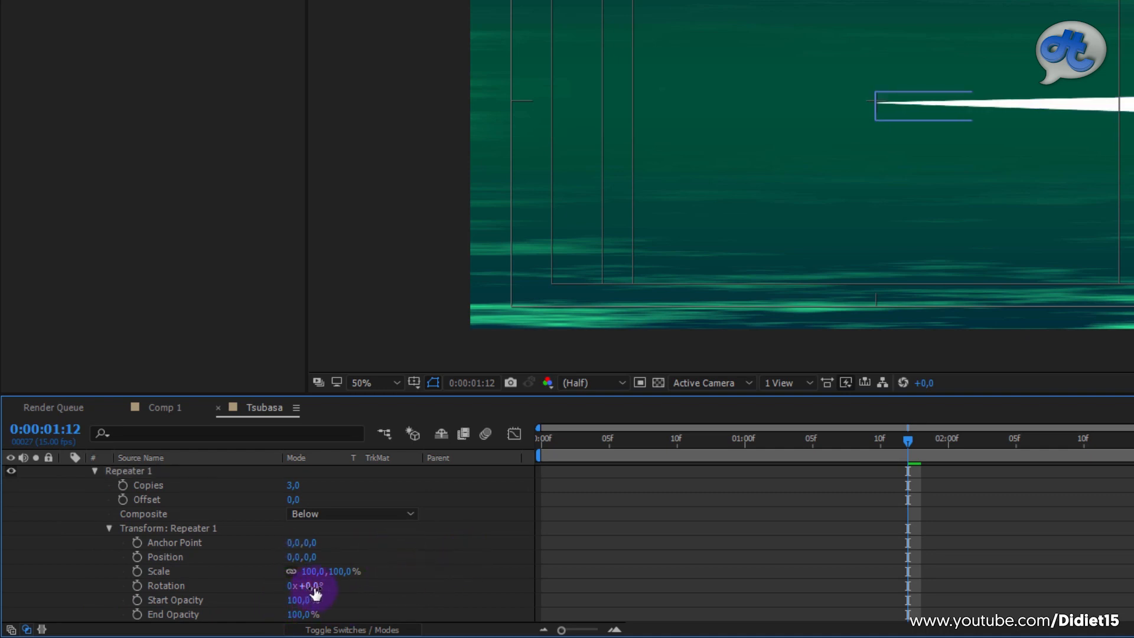
{"action": "left_click_drag", "start_coordinate": [315, 591], "coordinate": [388, 586]}
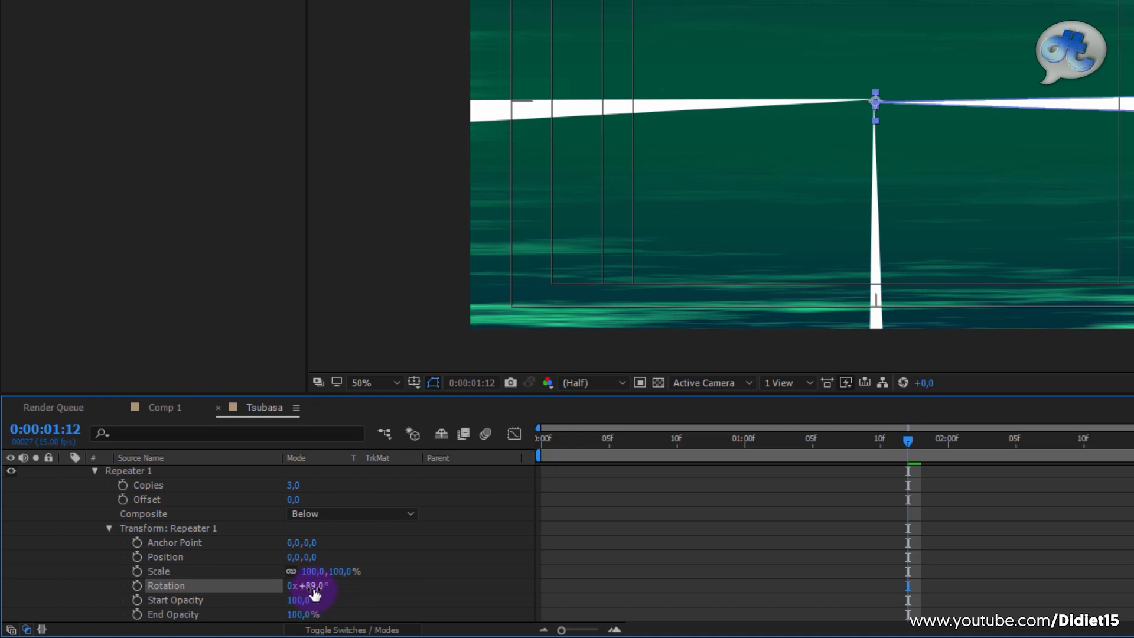
{"action": "left_click_drag", "start_coordinate": [314, 587], "coordinate": [342, 585]}
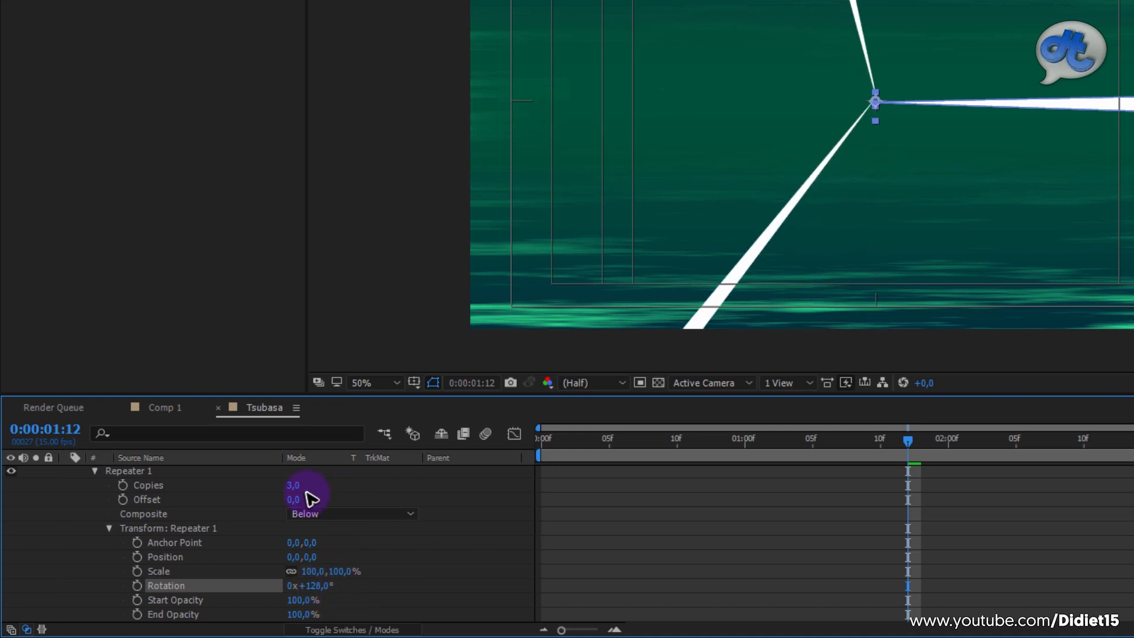
{"action": "left_click_drag", "start_coordinate": [295, 487], "coordinate": [322, 489]}
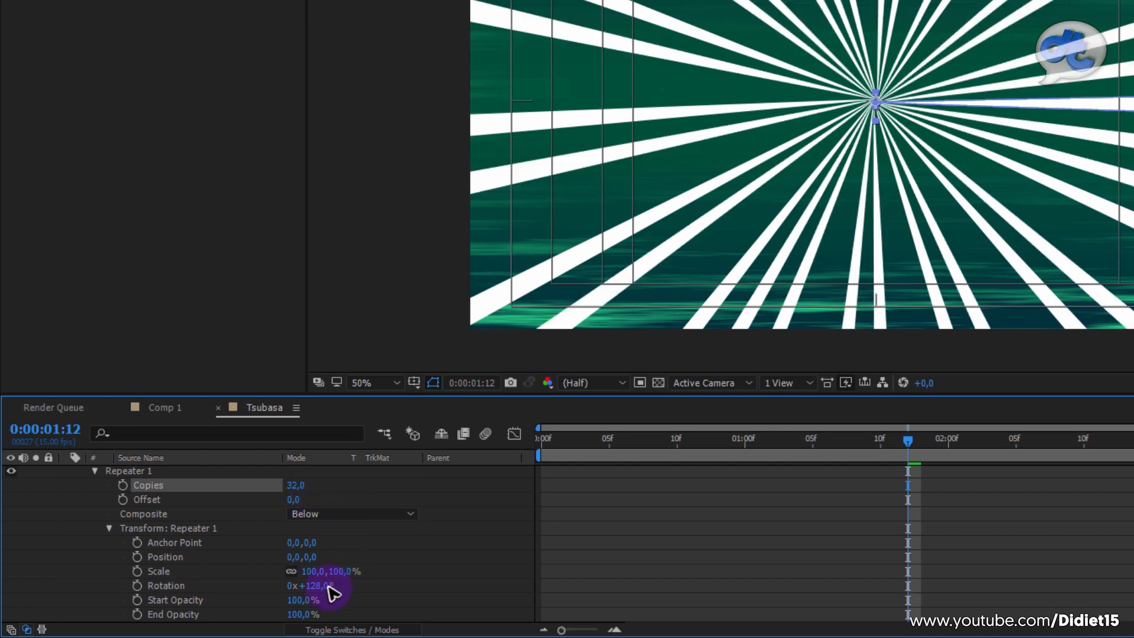
Step: Try other Repeater values for the line spacing, arriving at 24.3 copies and a rotation of 115.1°
{"action": "left_click_drag", "start_coordinate": [324, 588], "coordinate": [314, 588]}
{"action": "left_click", "coordinate": [301, 489]}
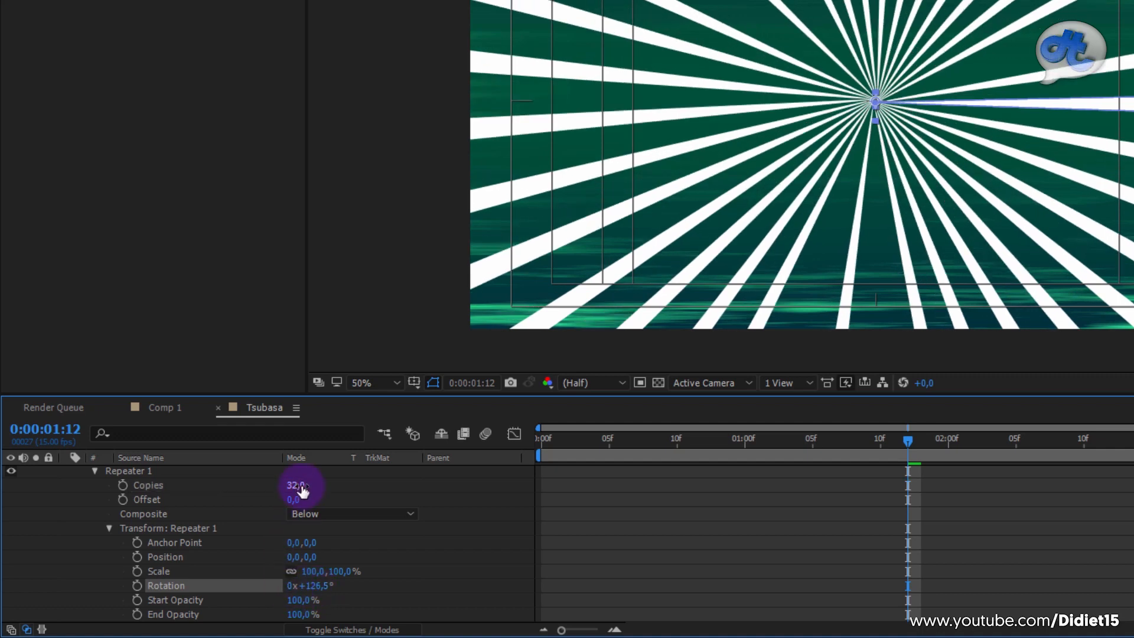
{"action": "left_click_drag", "start_coordinate": [297, 484], "coordinate": [331, 475]}
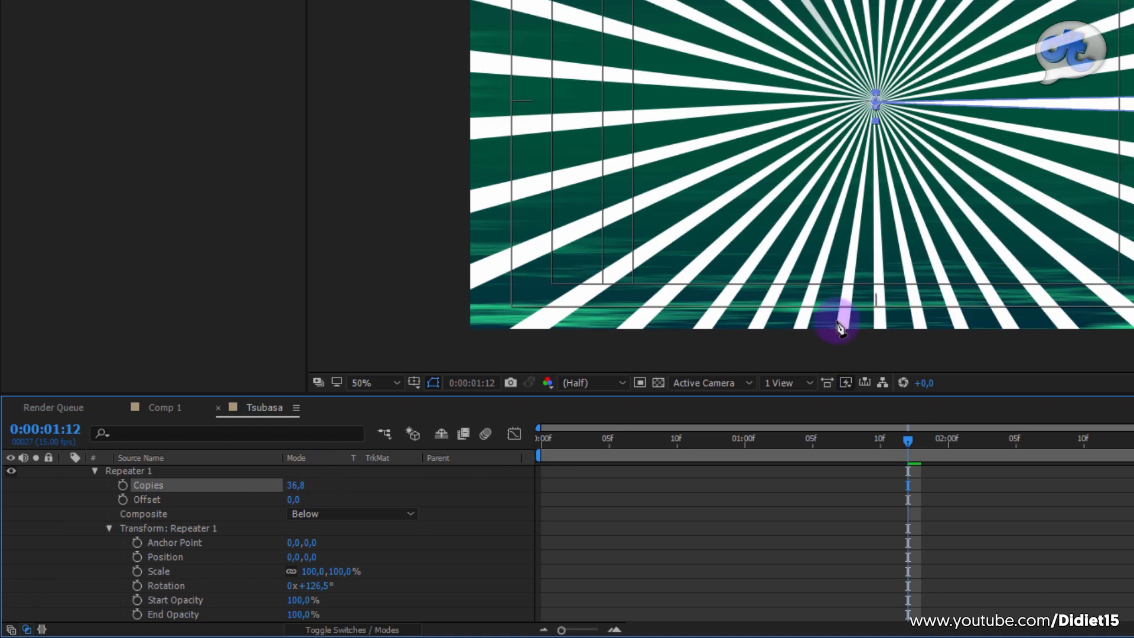
{"action": "left_click_drag", "start_coordinate": [292, 485], "coordinate": [283, 488]}
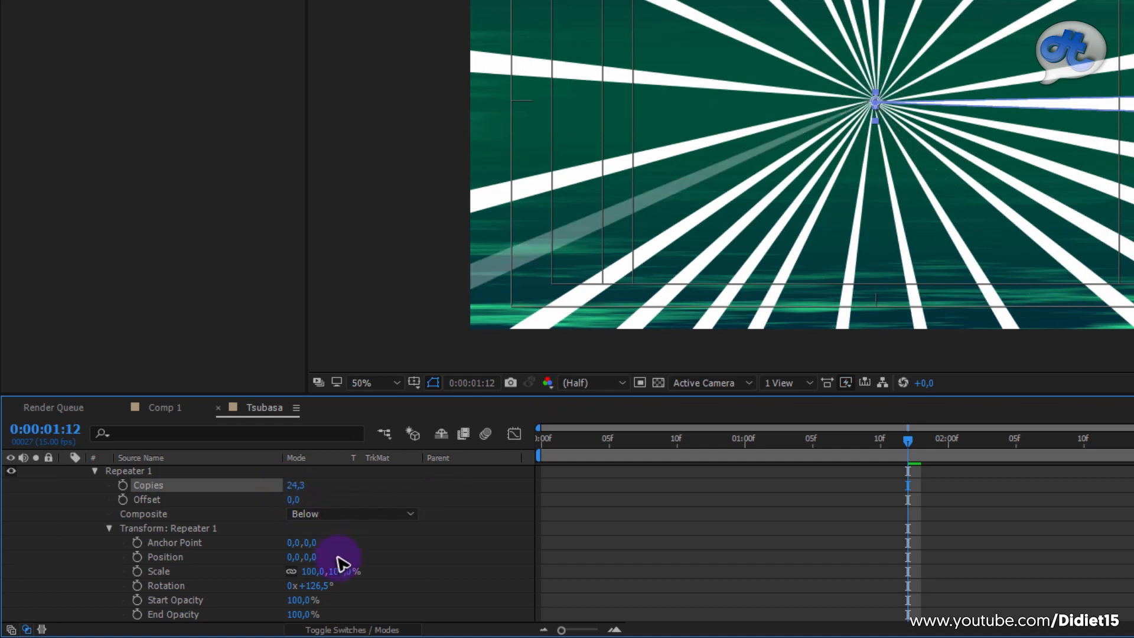
{"action": "left_click_drag", "start_coordinate": [319, 585], "coordinate": [298, 601]}
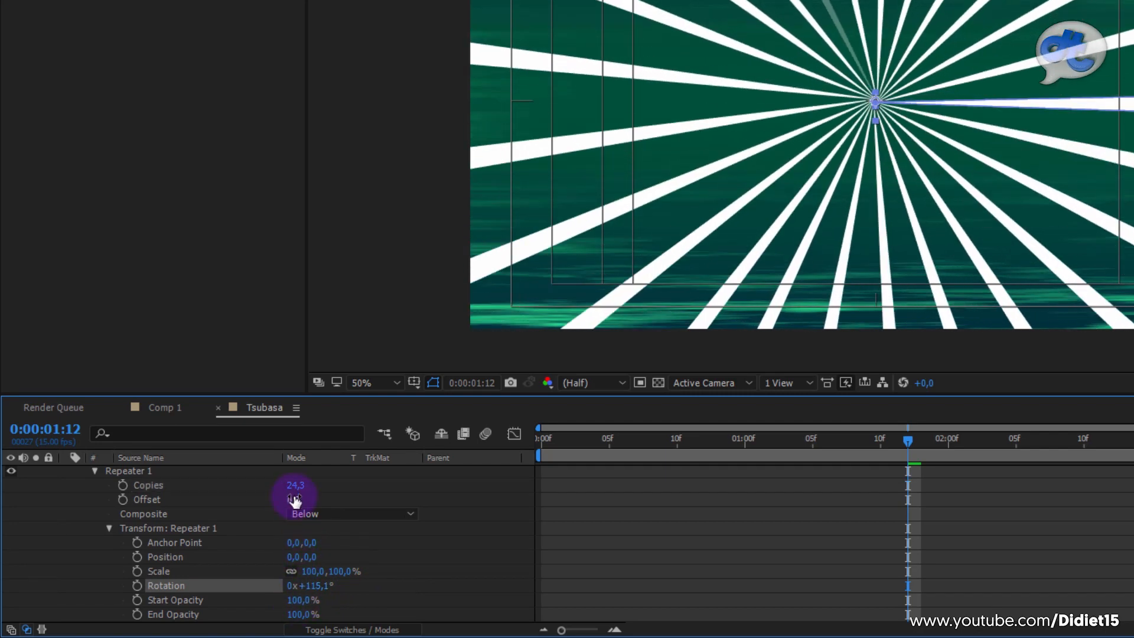
Step: Set the Repeater's Copies to 22 and fine-tune its Rotation to 114.6° for evenly spread lines
{"action": "left_click", "coordinate": [294, 485]}
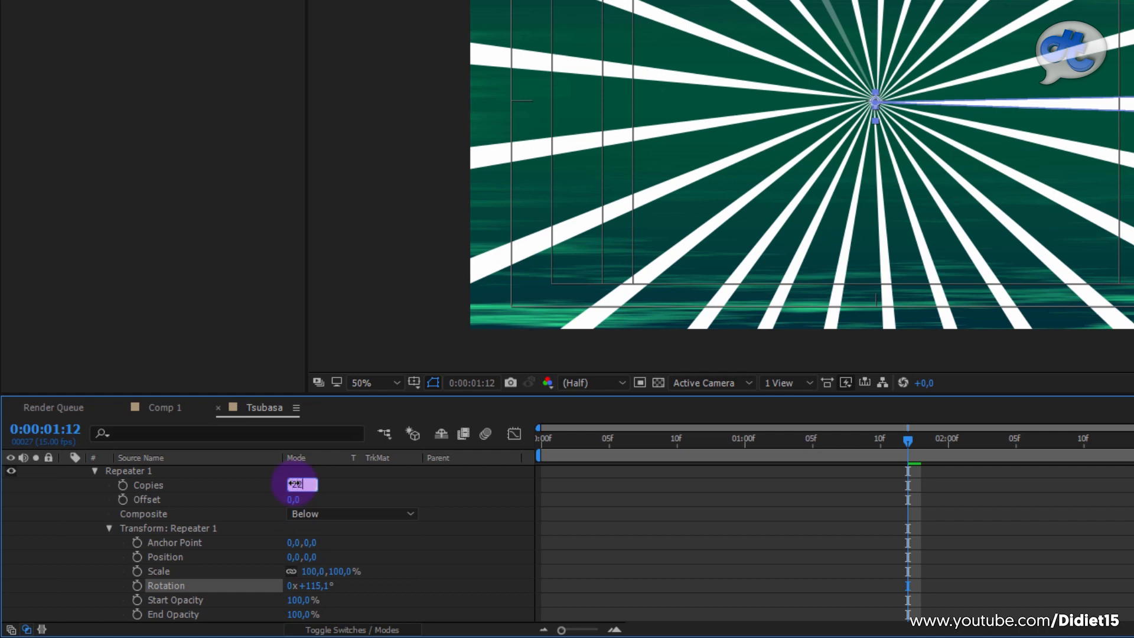
{"action": "type", "text": "22"}
{"action": "key", "text": "Return"}
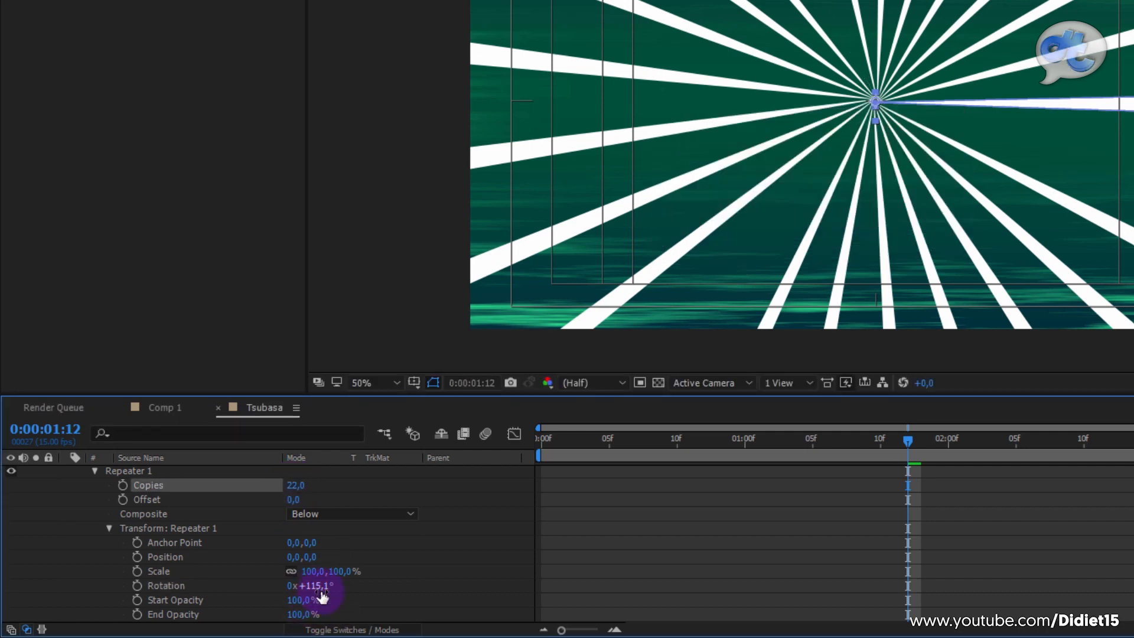
{"action": "left_click_drag", "start_coordinate": [321, 585], "coordinate": [319, 587]}
{"action": "left_click", "coordinate": [824, 513]}
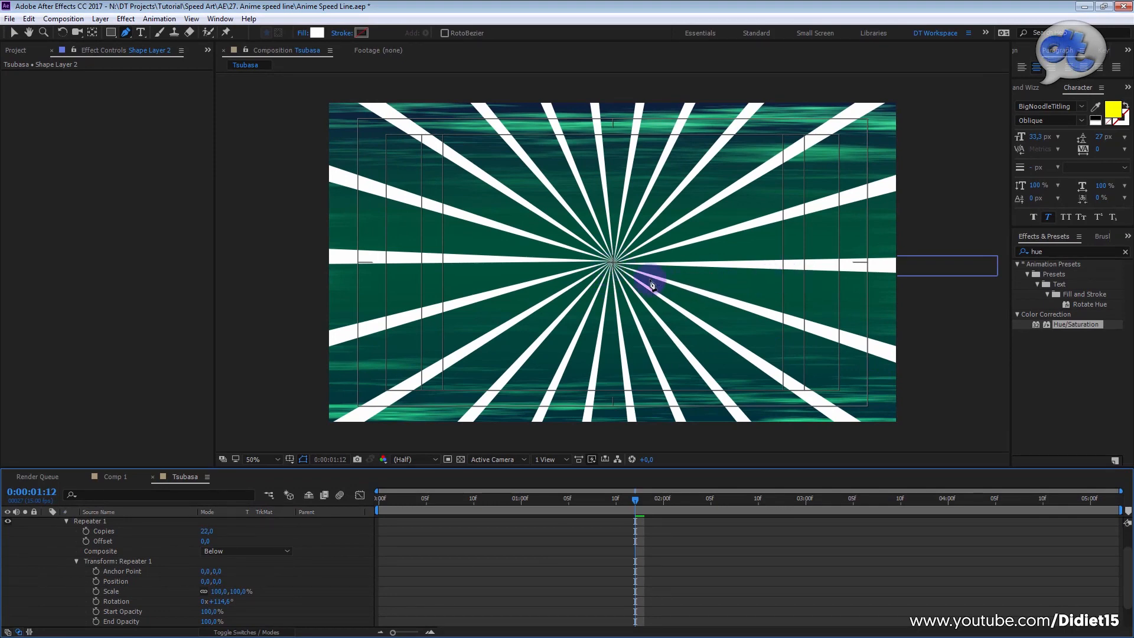
Step: Move the inner tip of Shape Layer 2's triangle horizontally outward from the composition's centre to leave the middle empty
{"action": "scroll", "coordinate": [186, 562], "scroll_direction": "up", "scroll_amount": 1}
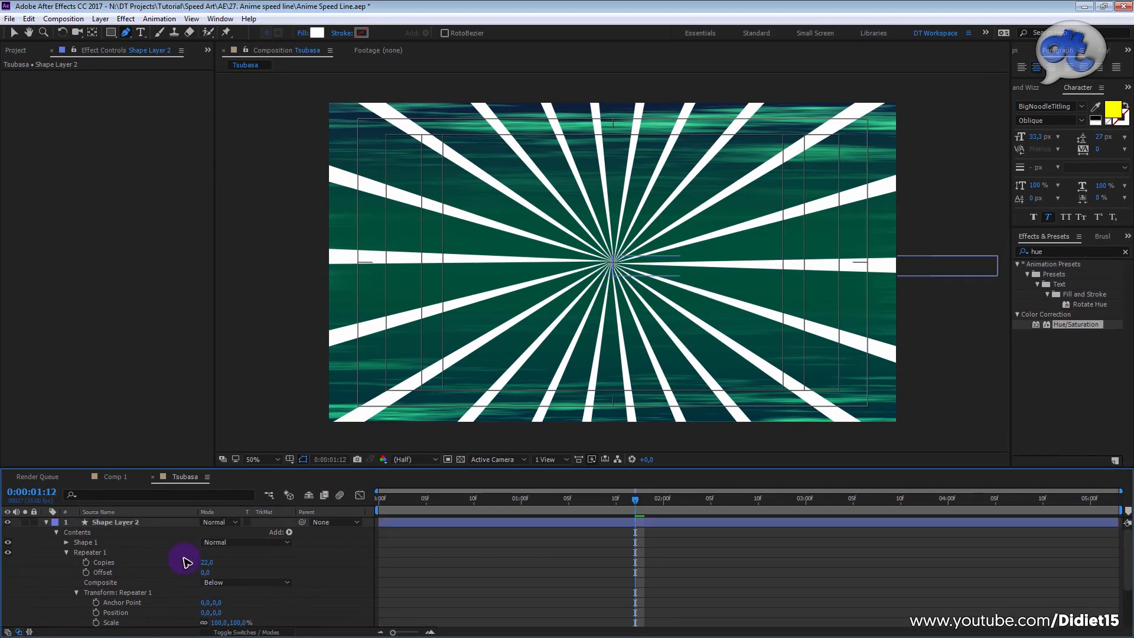
{"action": "left_click", "coordinate": [116, 524]}
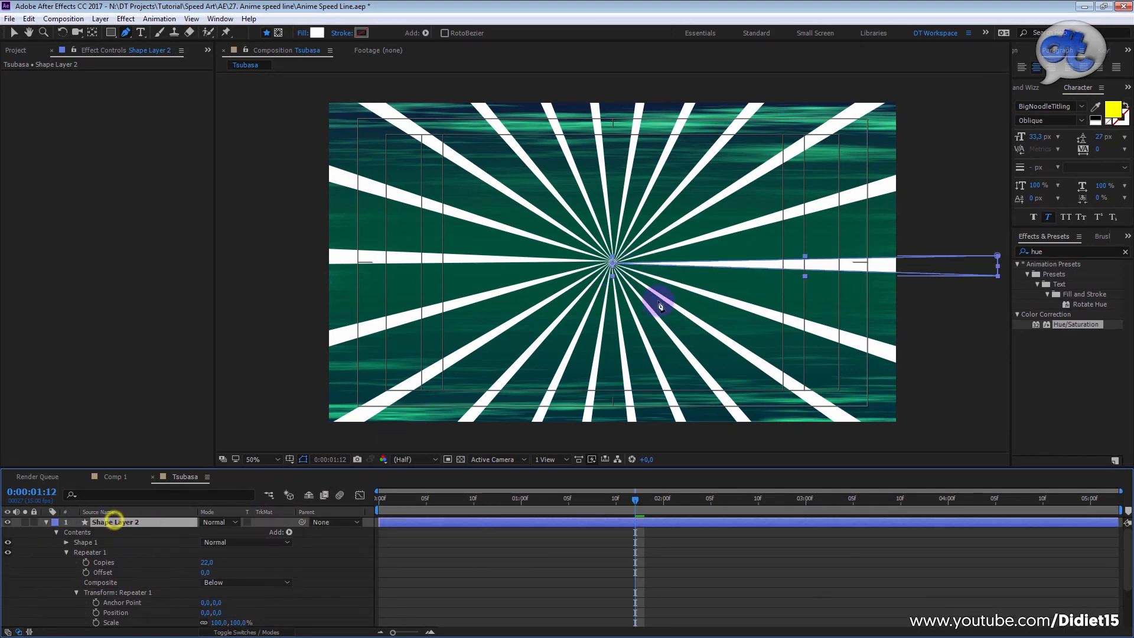
{"action": "left_click", "coordinate": [612, 265]}
{"action": "key", "text": "shift"}
{"action": "left_click_drag", "start_coordinate": [616, 267], "coordinate": [697, 266]}
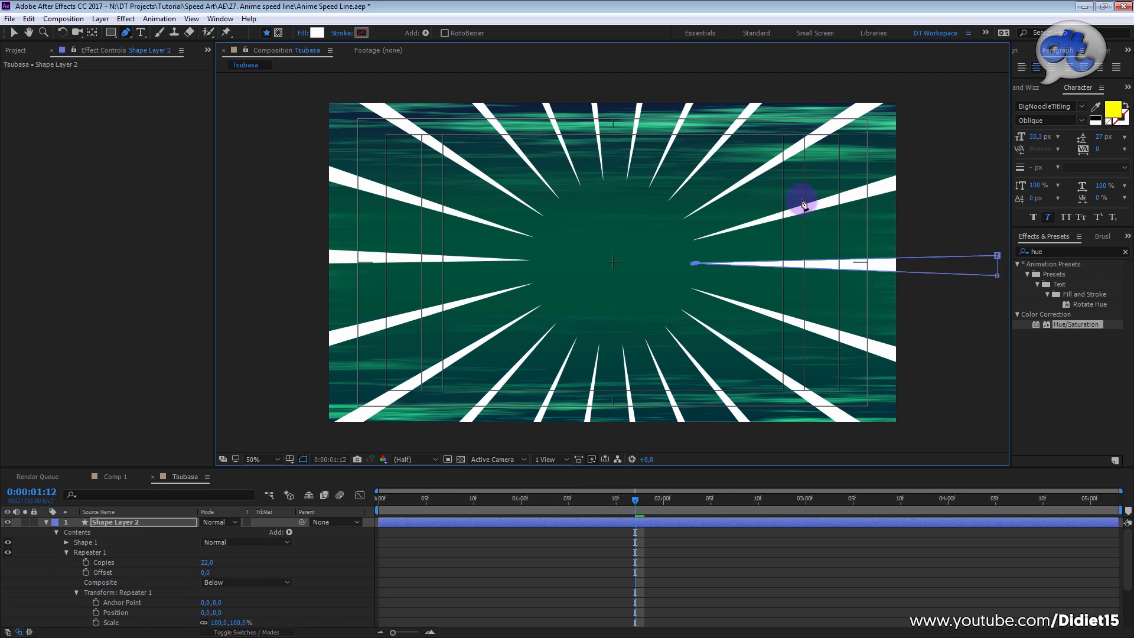
Step: Collapse Repeater 1, add a Wiggle Transform to Shape Layer 2's contents and place it below Repeater 1
{"action": "left_click", "coordinate": [65, 553]}
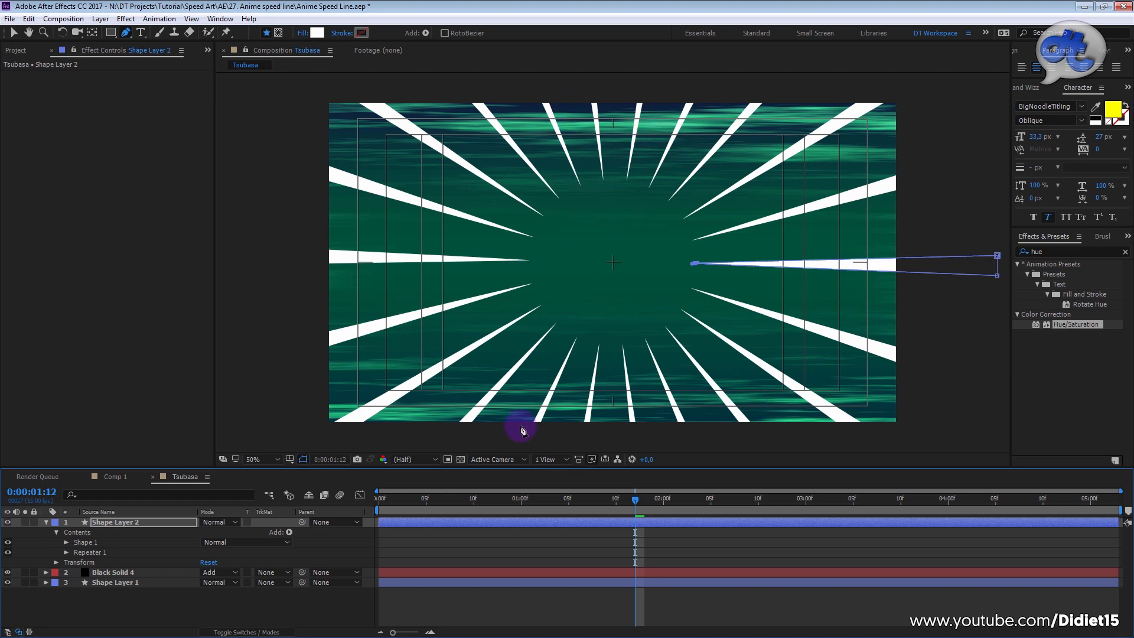
{"action": "left_click", "coordinate": [148, 522]}
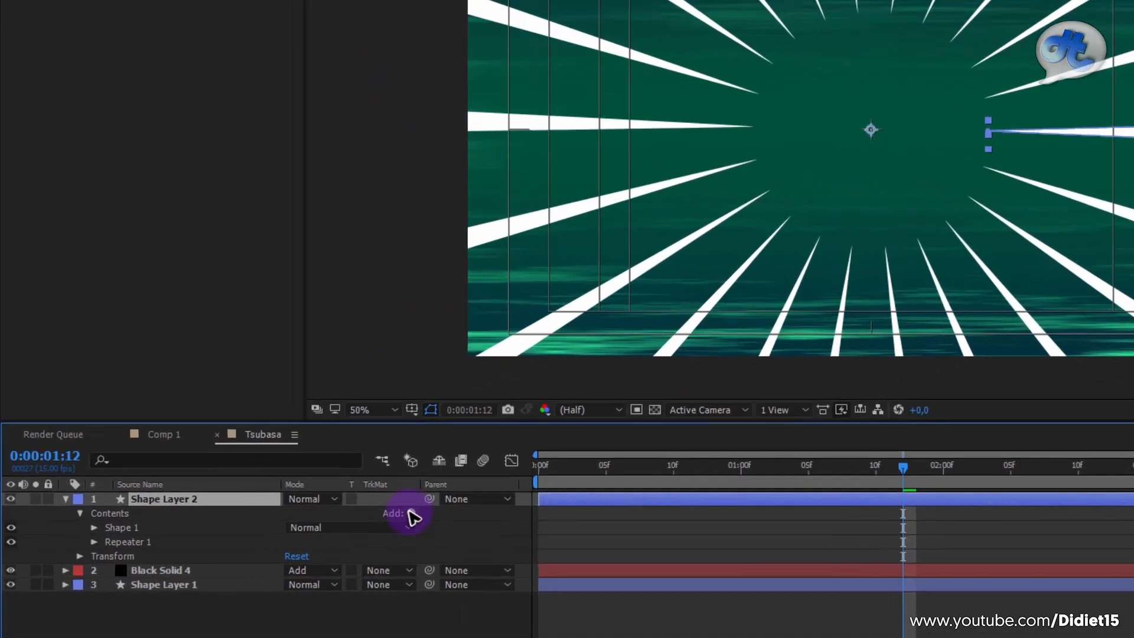
{"action": "left_click", "coordinate": [289, 531]}
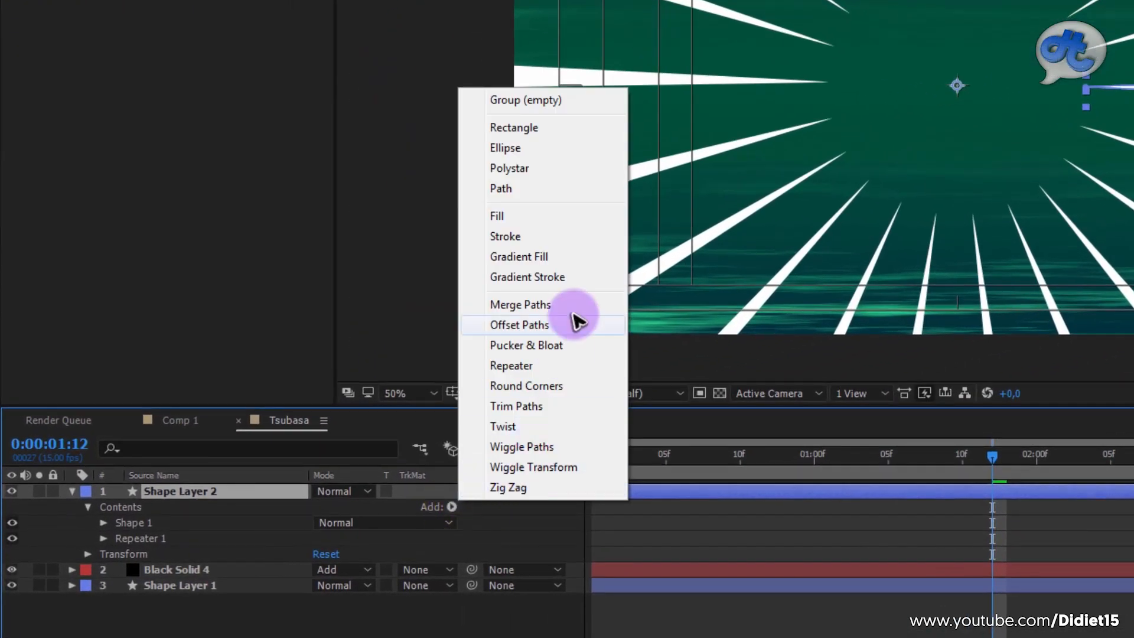
{"action": "left_click", "coordinate": [528, 470]}
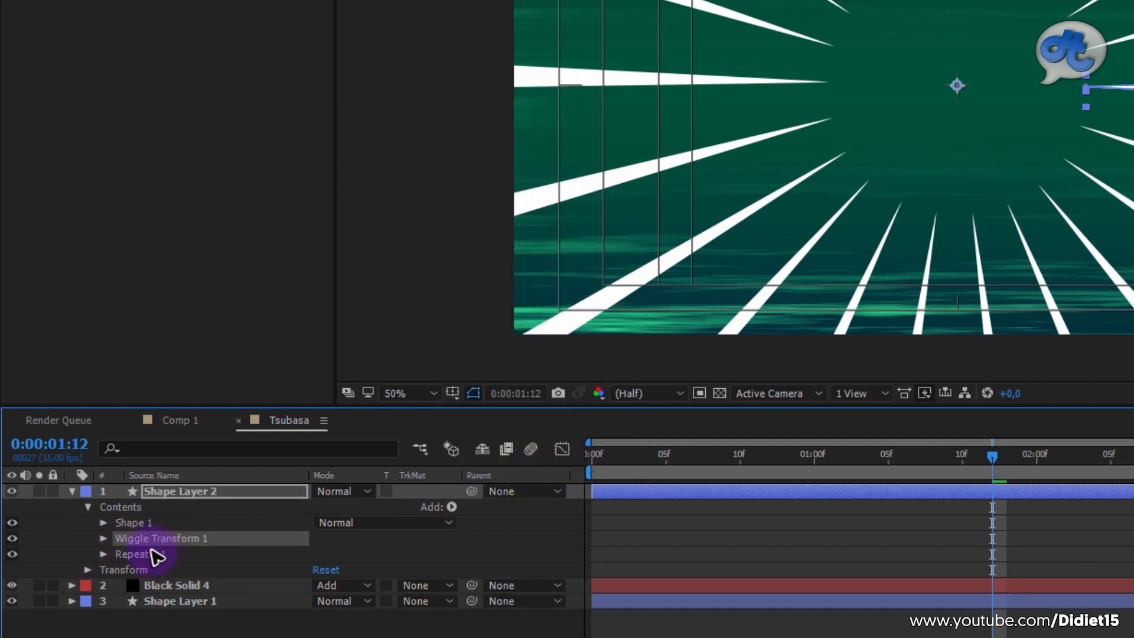
{"action": "left_click_drag", "start_coordinate": [145, 538], "coordinate": [154, 560]}
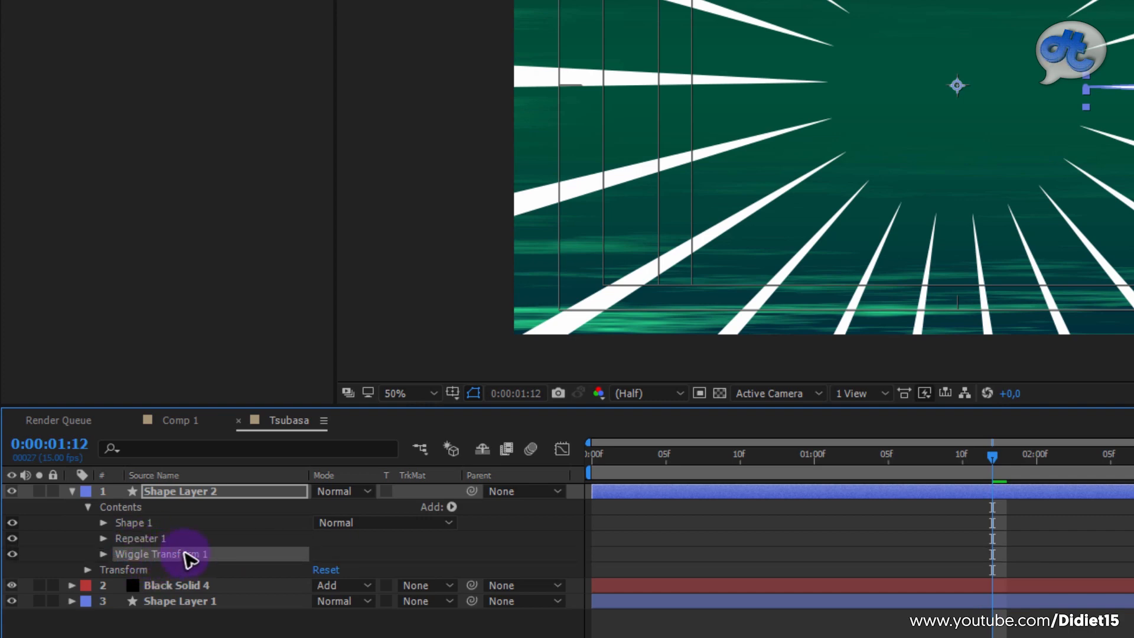
Step: Try the Wiggle Transform above Shape 1 in the contents order and return it below Repeater 1
{"action": "left_click", "coordinate": [128, 524]}
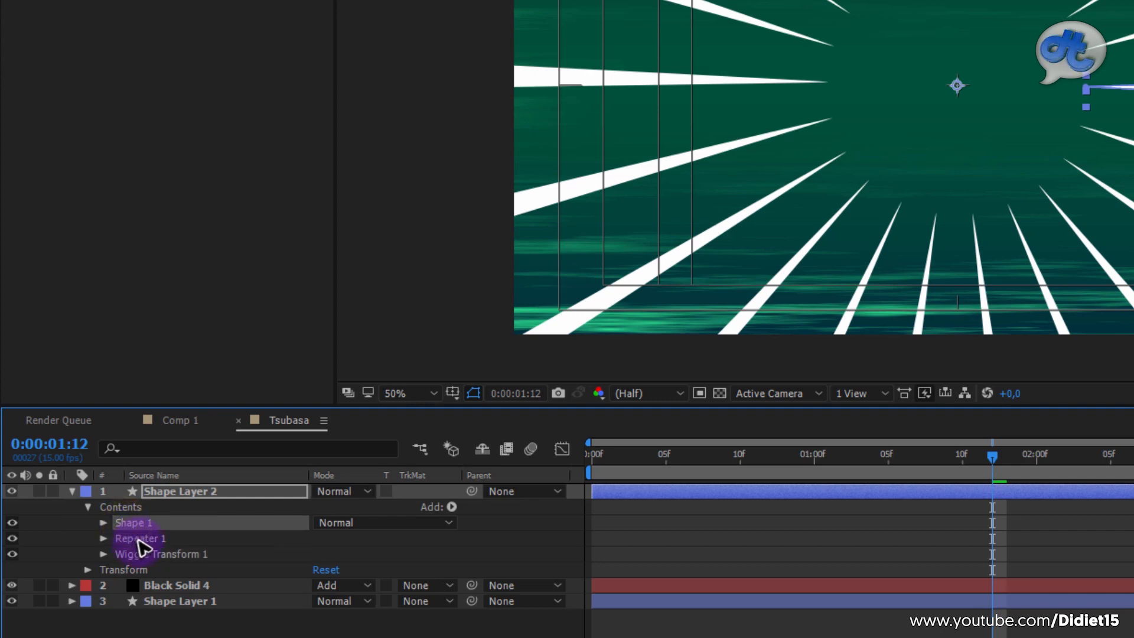
{"action": "left_click", "coordinate": [137, 539]}
{"action": "left_click", "coordinate": [156, 556]}
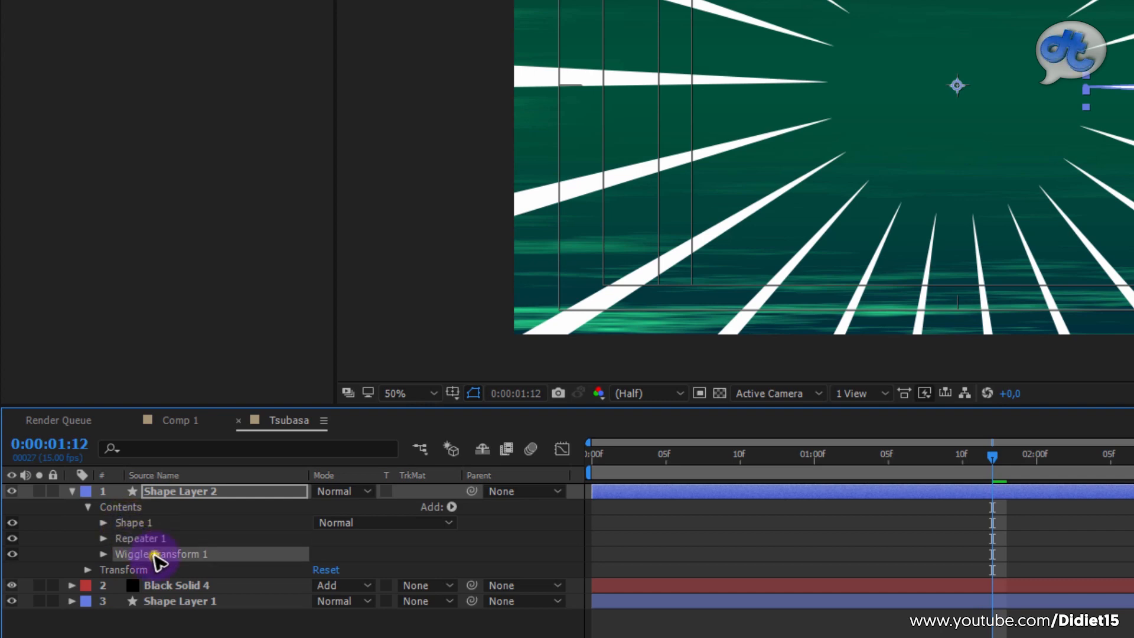
{"action": "left_click", "coordinate": [128, 523]}
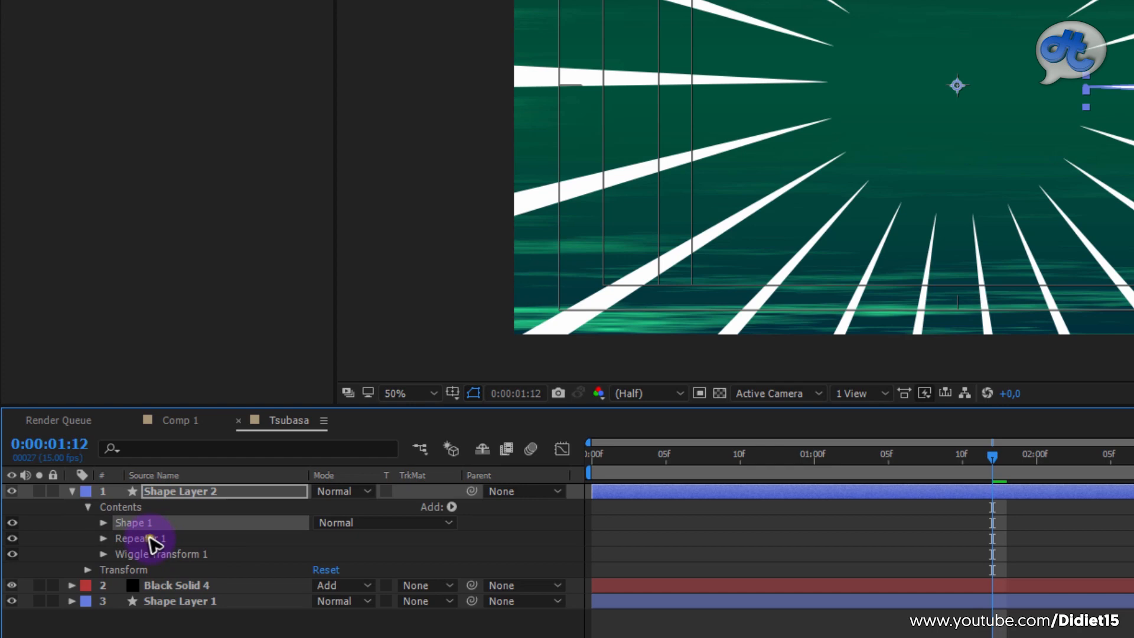
{"action": "left_click_drag", "start_coordinate": [154, 554], "coordinate": [167, 522]}
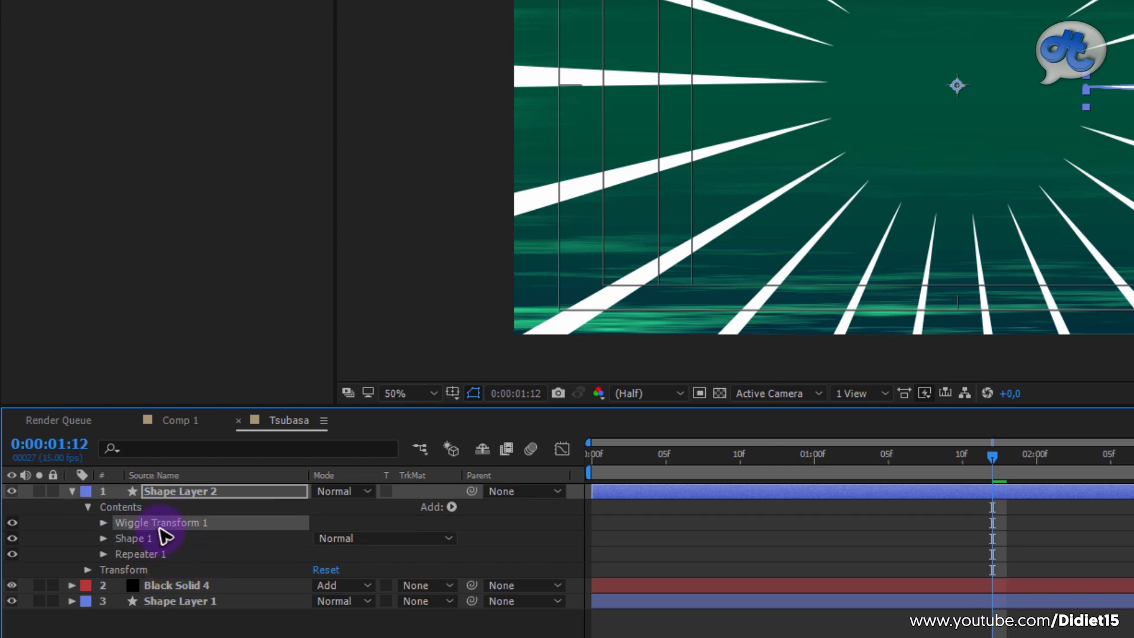
{"action": "left_click", "coordinate": [132, 539]}
{"action": "left_click", "coordinate": [142, 555]}
{"action": "left_click", "coordinate": [169, 525]}
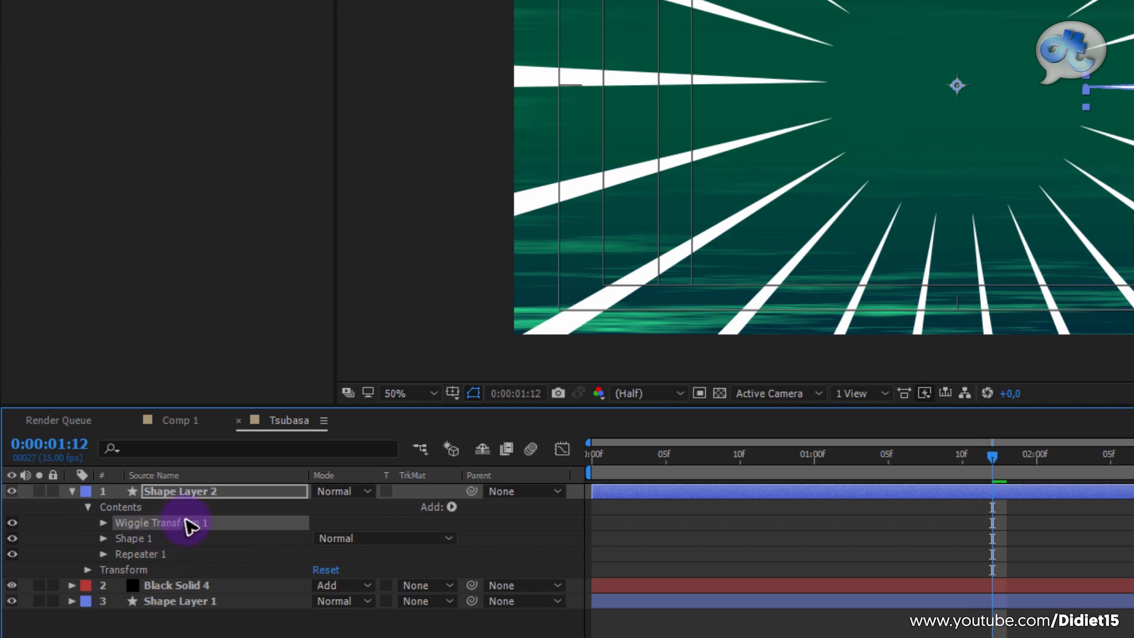
{"action": "left_click_drag", "start_coordinate": [198, 530], "coordinate": [184, 564]}
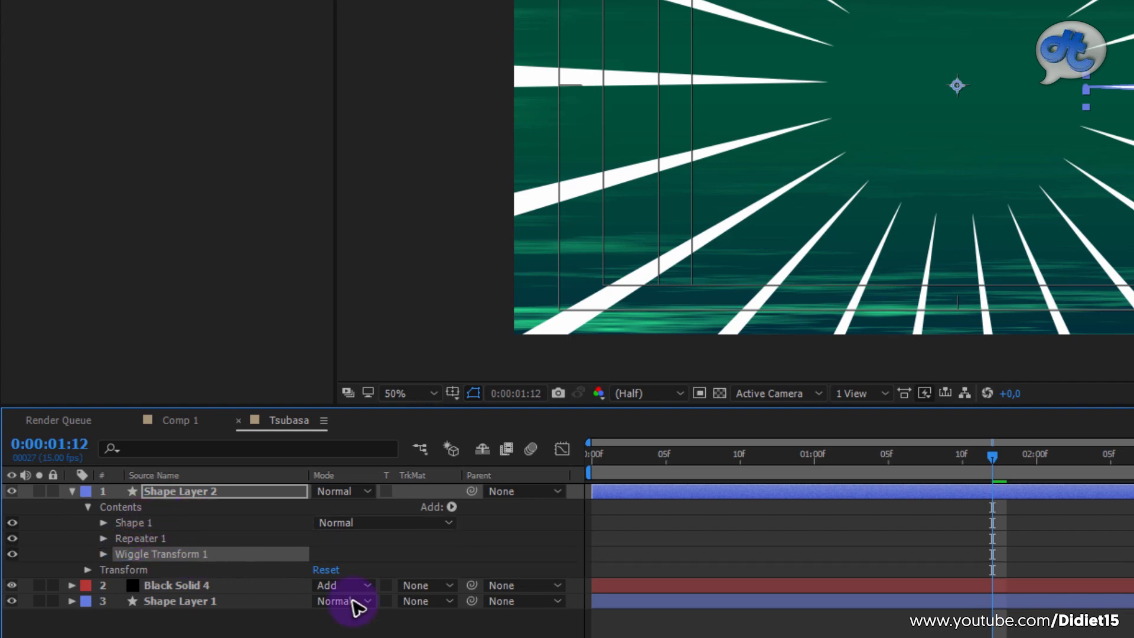
Step: Expand Wiggle Transform 1 and set its transform Position to 129,0 and its Scale to -20%
{"action": "left_click", "coordinate": [103, 555]}
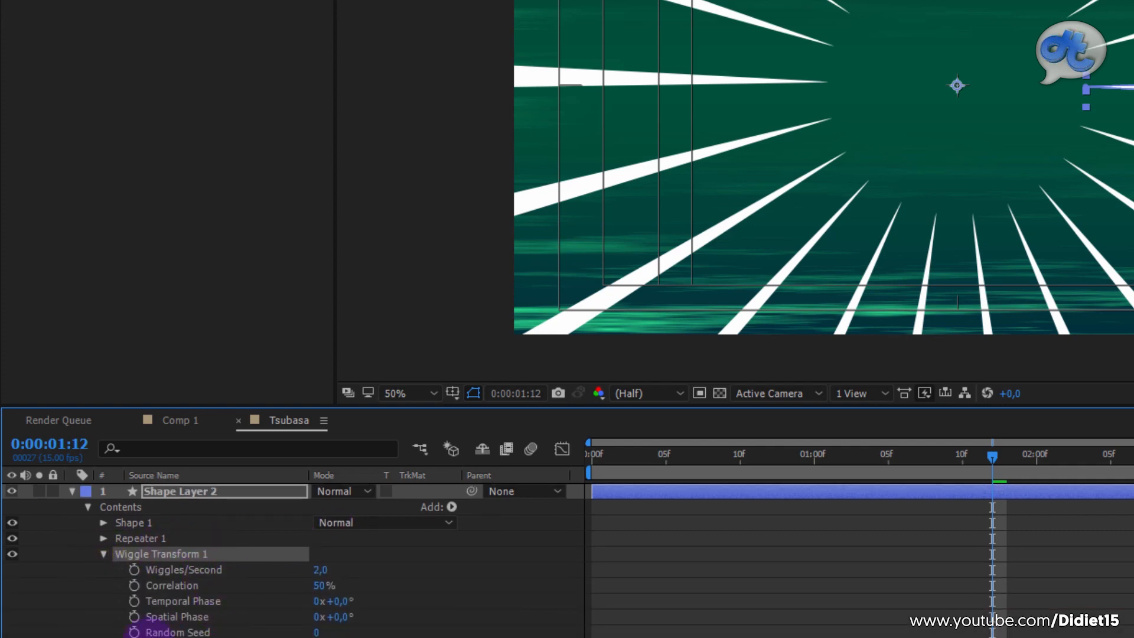
{"action": "left_click", "coordinate": [119, 637]}
{"action": "scroll", "coordinate": [184, 614], "scroll_direction": "down", "scroll_amount": 2}
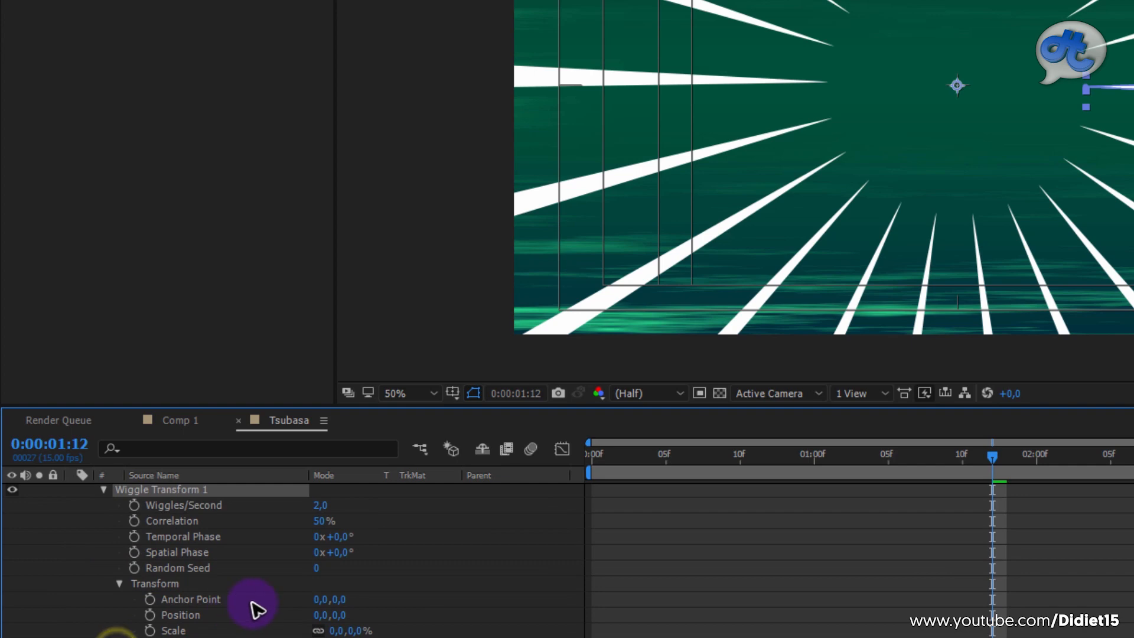
{"action": "scroll", "coordinate": [260, 609], "scroll_direction": "up", "scroll_amount": 1}
{"action": "scroll", "coordinate": [257, 579], "scroll_direction": "down", "scroll_amount": 1}
{"action": "scroll", "coordinate": [257, 579], "scroll_direction": "up", "scroll_amount": 1}
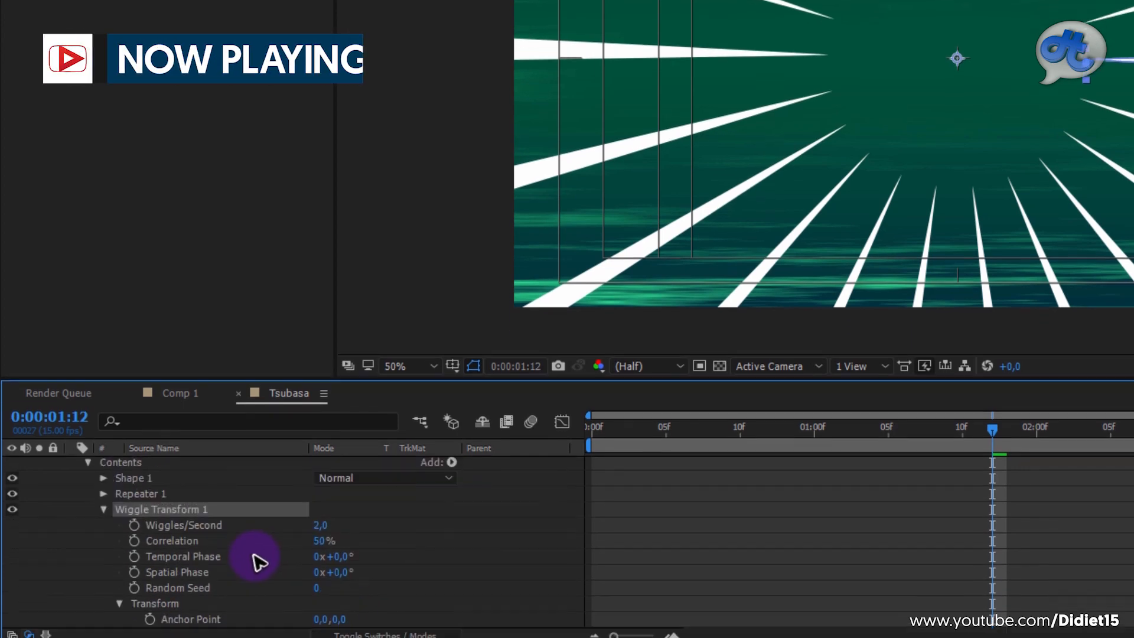
{"action": "scroll", "coordinate": [255, 580], "scroll_direction": "down", "scroll_amount": 1}
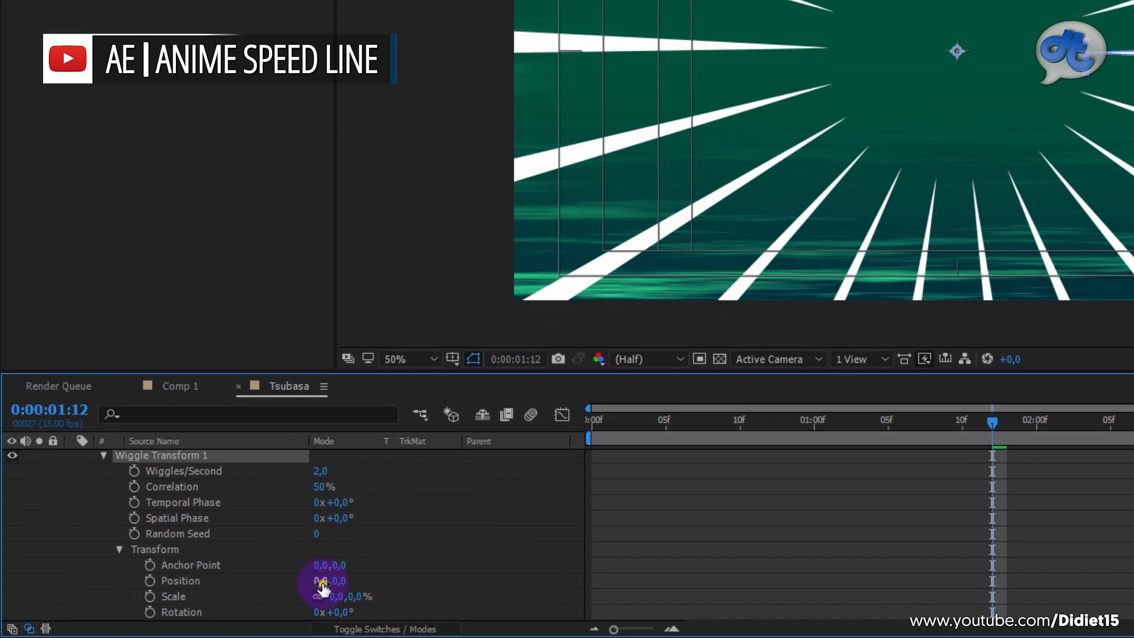
{"action": "left_click_drag", "start_coordinate": [322, 583], "coordinate": [1114, 102]}
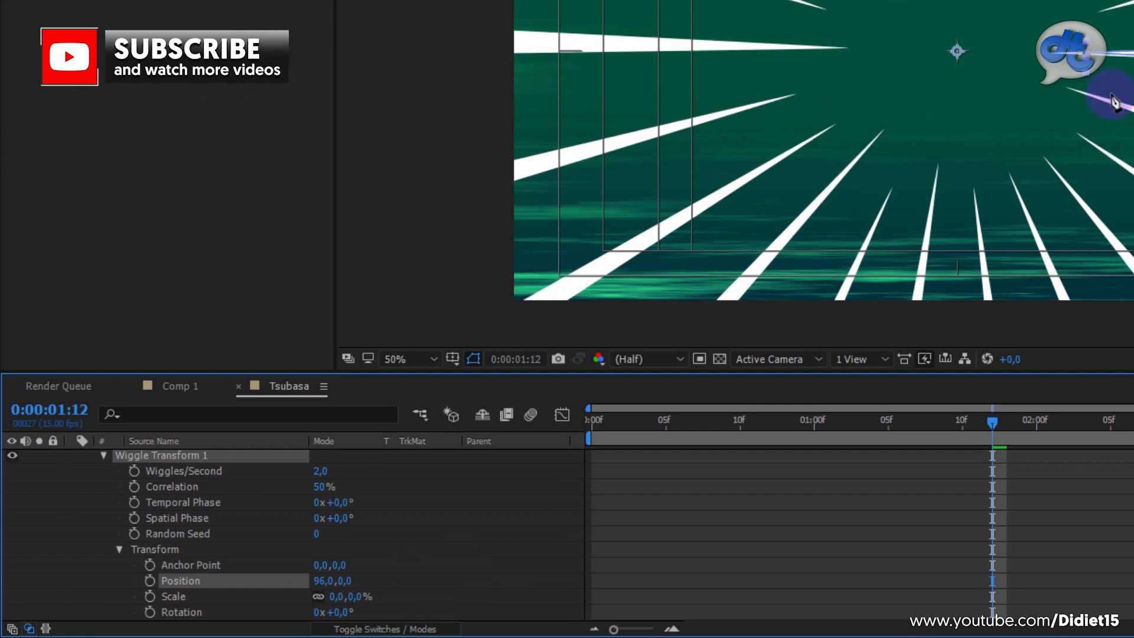
{"action": "left_click_drag", "start_coordinate": [326, 588], "coordinate": [364, 597]}
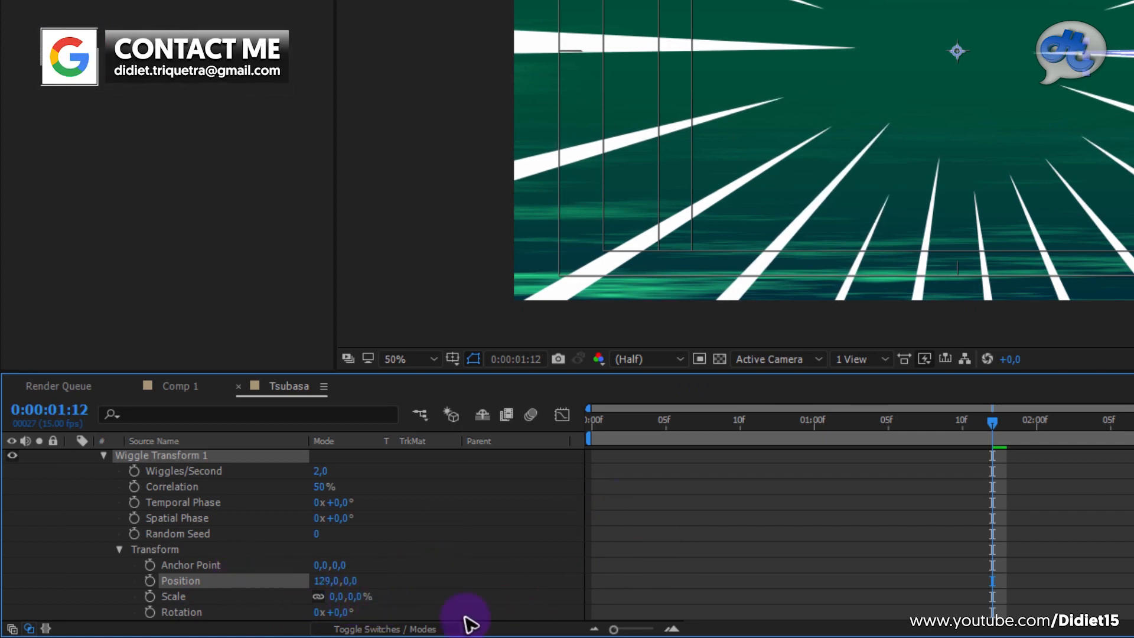
{"action": "left_click_drag", "start_coordinate": [341, 604], "coordinate": [718, 564]}
Step: Preview the wiggling speed lines twice from the start of the composition
{"action": "left_click_drag", "start_coordinate": [703, 422], "coordinate": [517, 456]}
{"action": "key", "text": "space"}
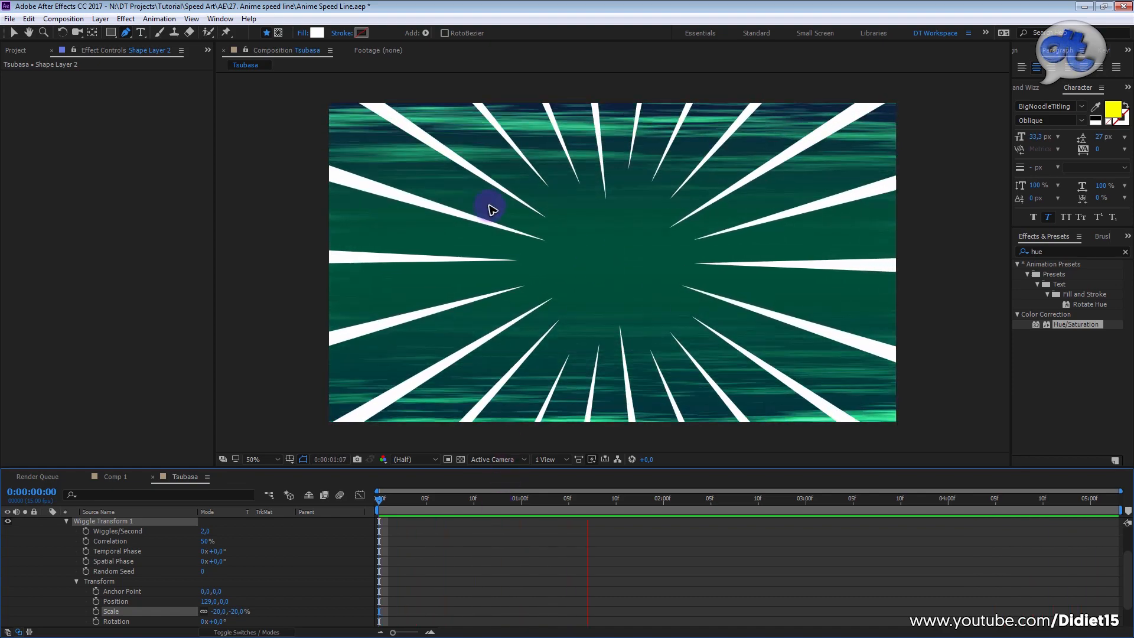
{"action": "key", "text": "space"}
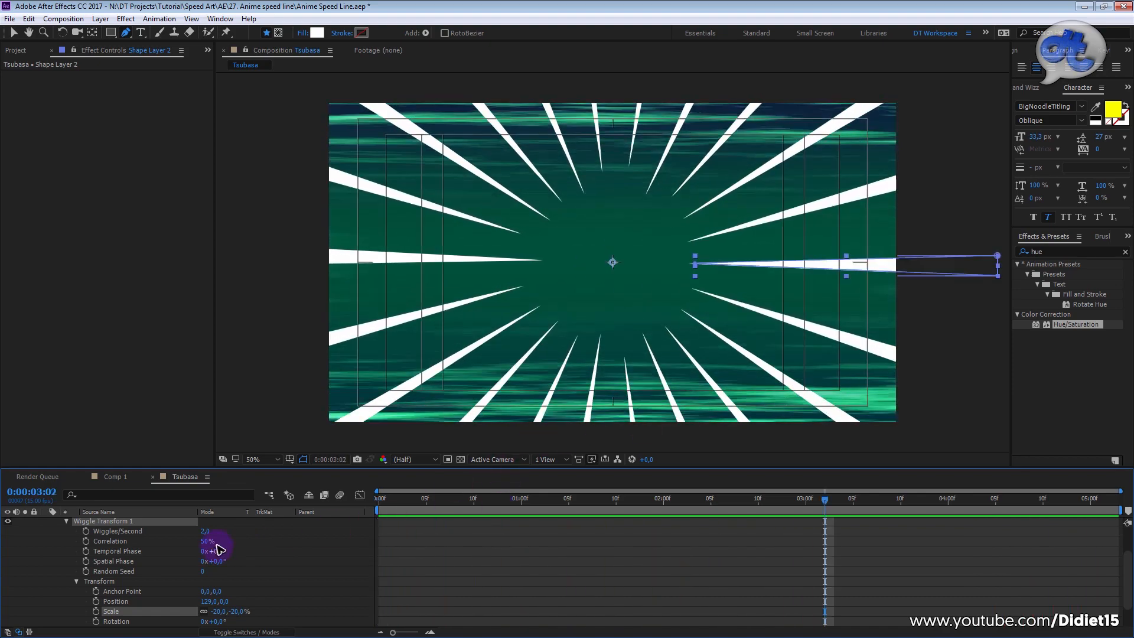
{"action": "left_click_drag", "start_coordinate": [539, 504], "coordinate": [370, 501]}
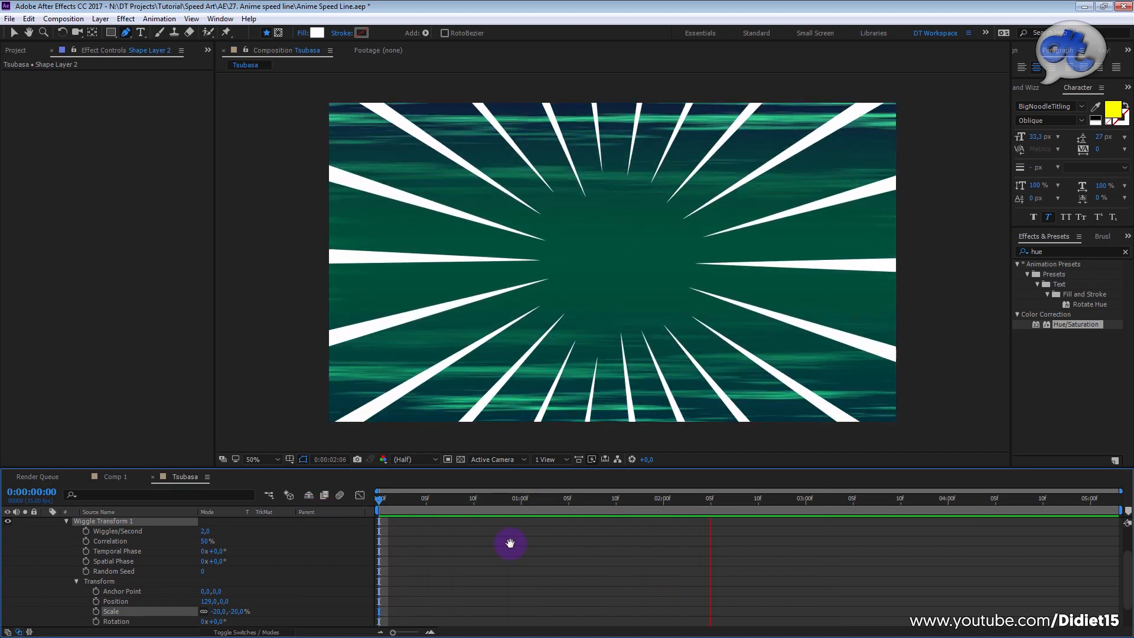
{"action": "key", "text": "space"}
Step: Set Wiggle Transform 1's Wiggles/Second to 10 and preview the speed lines from the start of the composition
{"action": "left_click", "coordinate": [205, 533]}
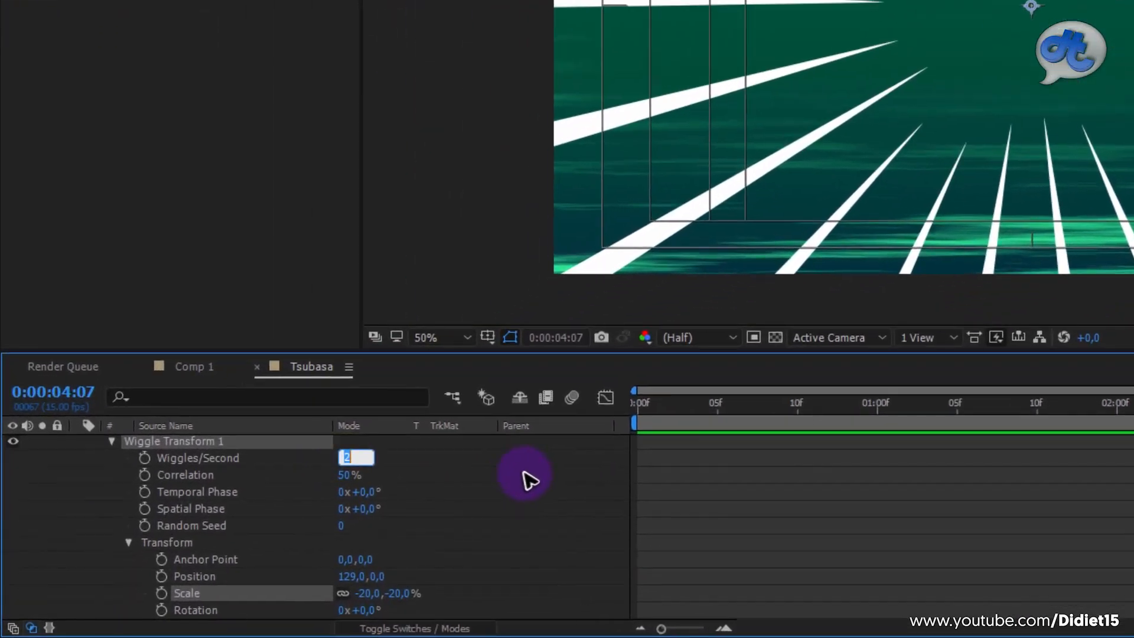
{"action": "key", "text": "Return"}
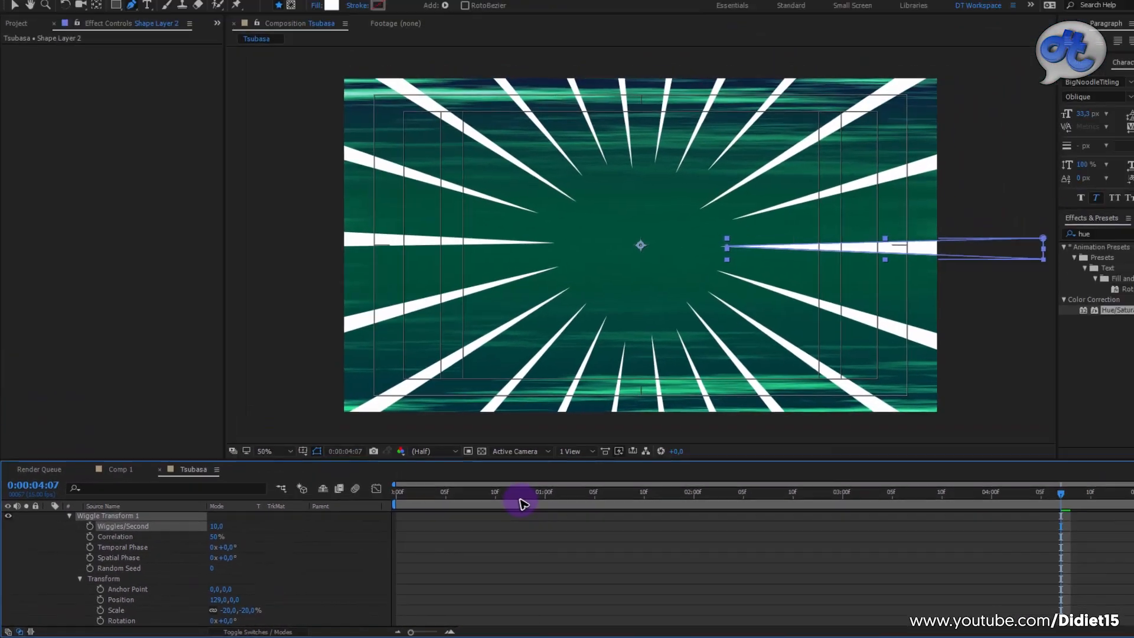
{"action": "left_click_drag", "start_coordinate": [838, 412], "coordinate": [606, 458]}
{"action": "key", "text": "space"}
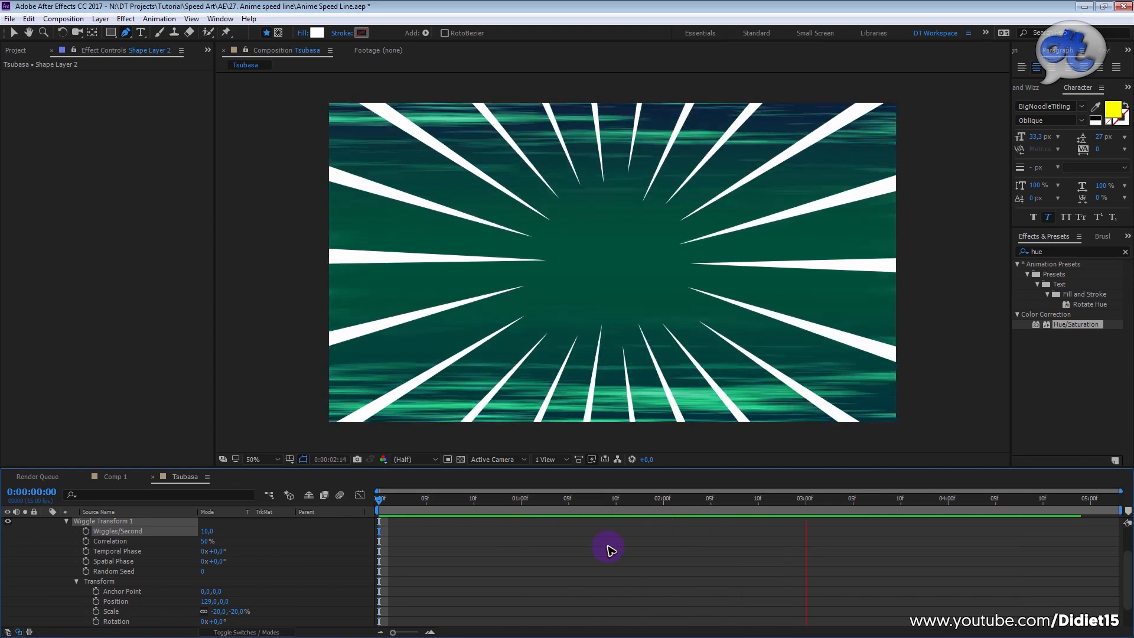
{"action": "key", "text": "space"}
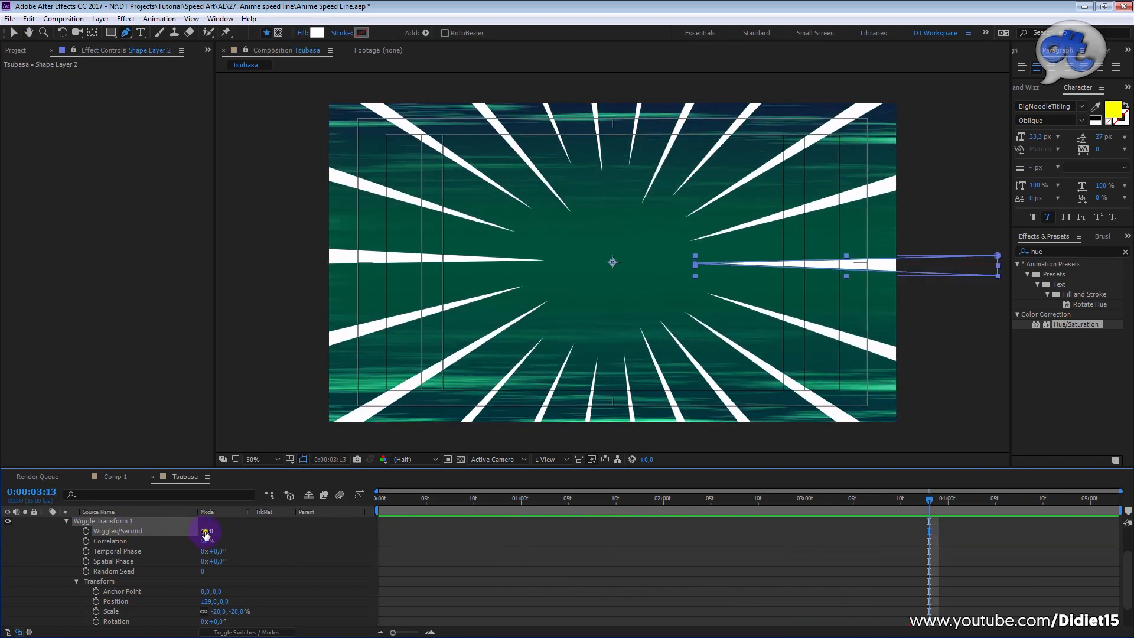
Step: Set Wiggle Transform 1's Wiggles/Second to 15 and preview the faster wiggle from the start of the composition
{"action": "key", "text": "Return"}
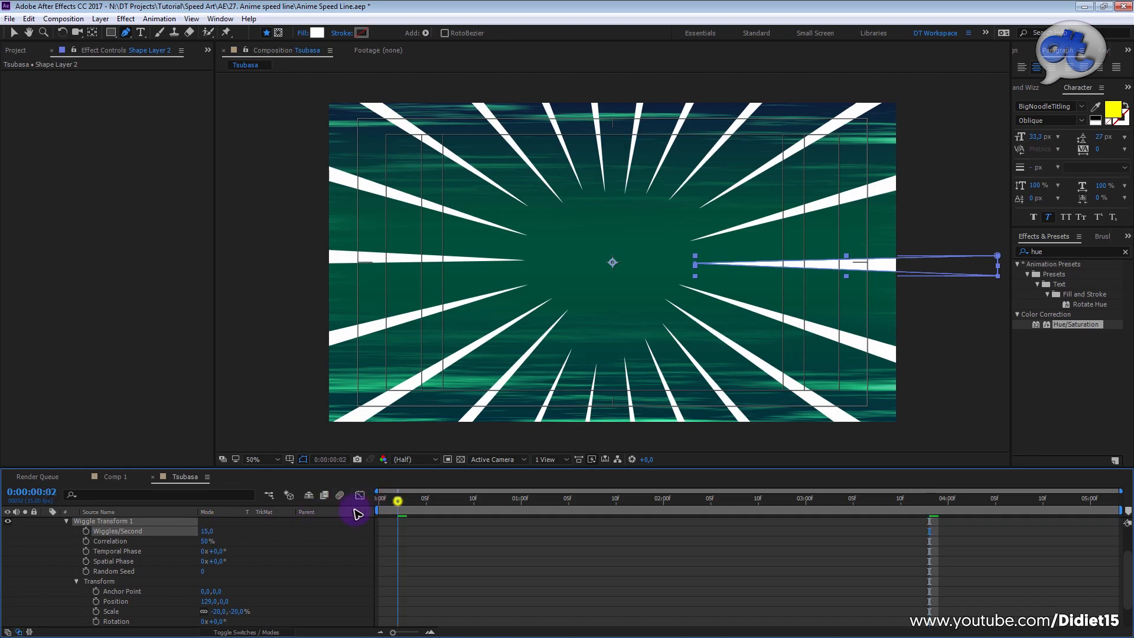
{"action": "key", "text": "space"}
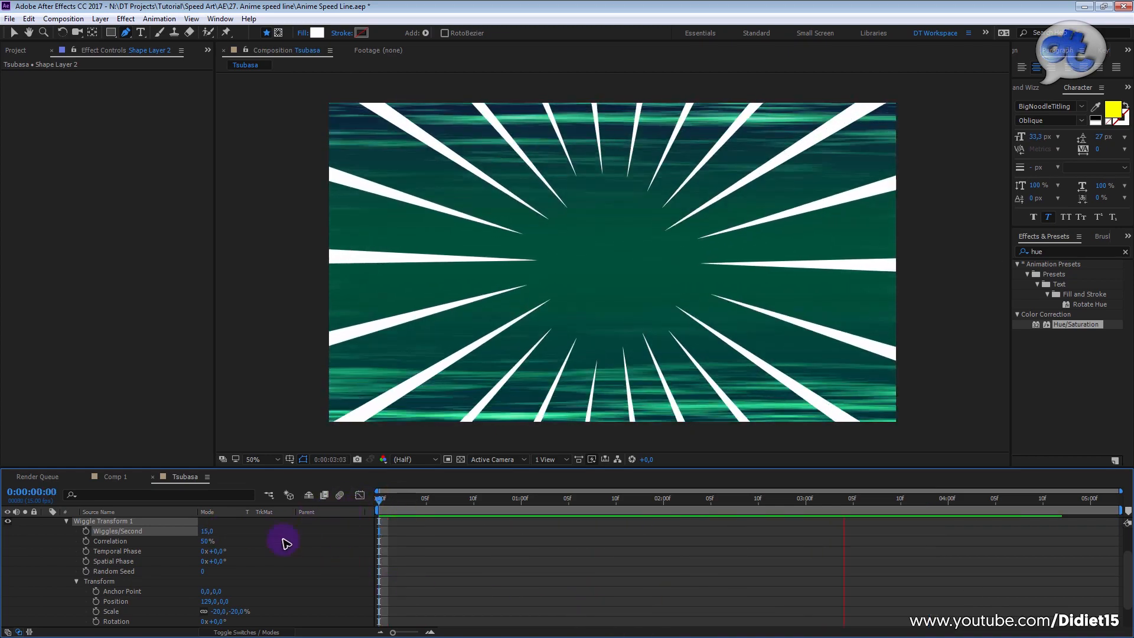
{"action": "key", "text": "space"}
Step: Expand Repeater 1 and set its Copies to 38 and its transform Rotation to 116.7°
{"action": "scroll", "coordinate": [295, 547], "scroll_direction": "up", "scroll_amount": 2}
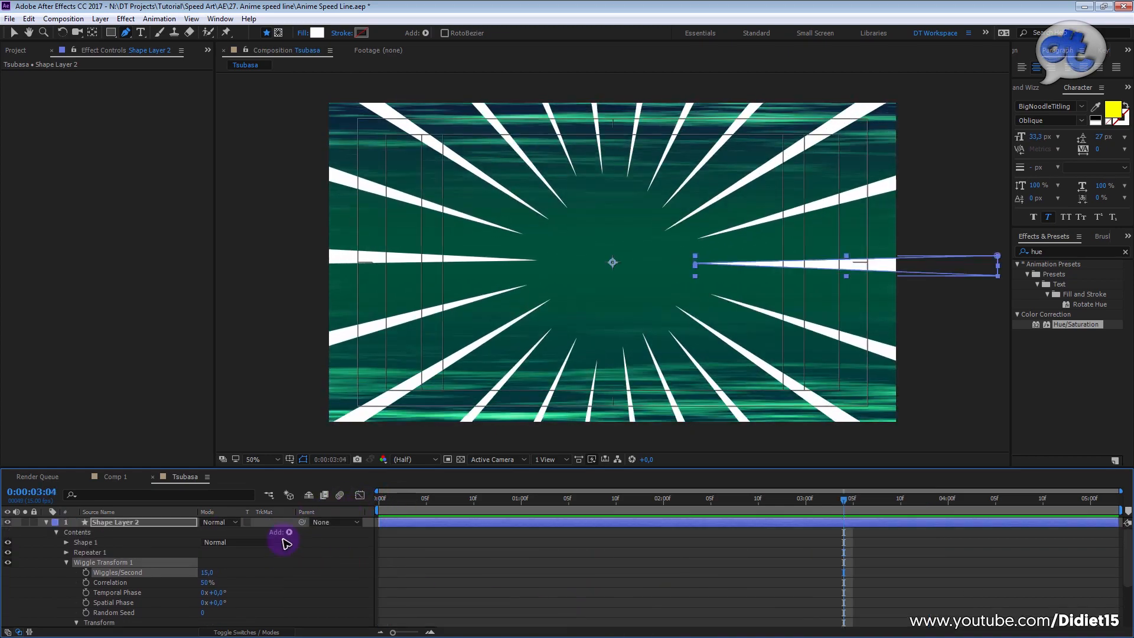
{"action": "left_click", "coordinate": [67, 553]}
{"action": "scroll", "coordinate": [178, 564], "scroll_direction": "down", "scroll_amount": 1}
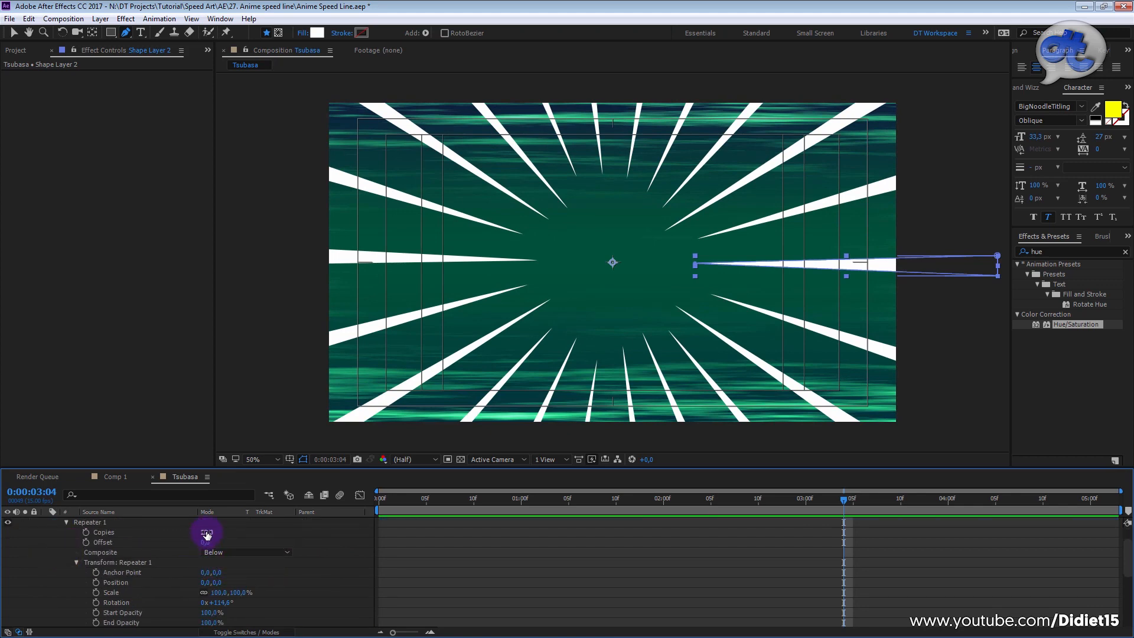
{"action": "left_click_drag", "start_coordinate": [208, 533], "coordinate": [216, 530]}
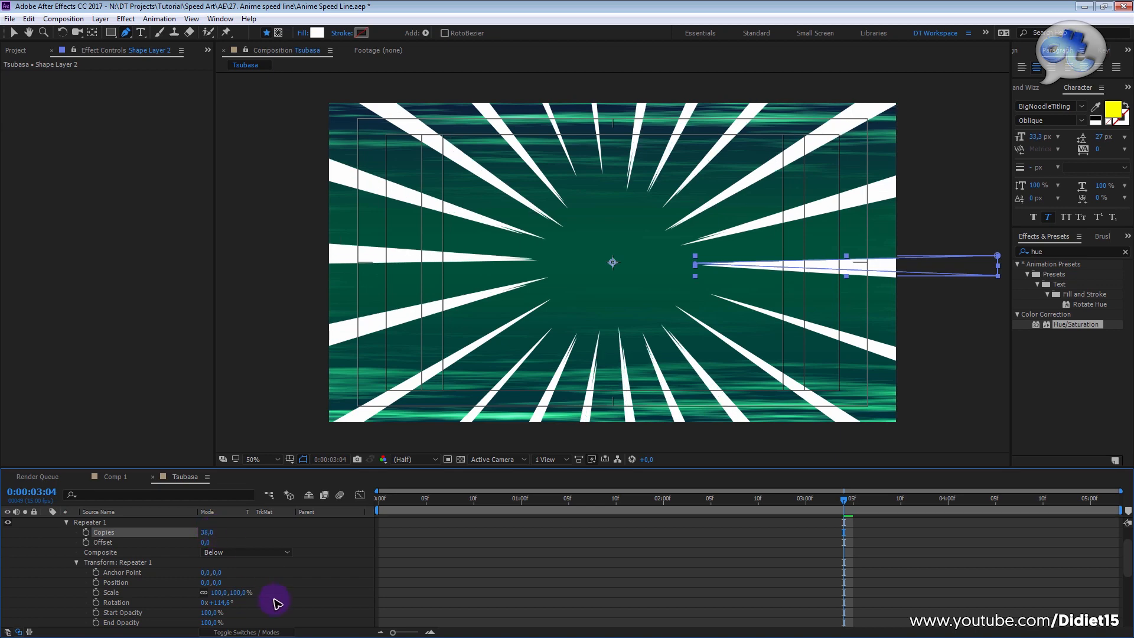
{"action": "mouse_move", "coordinate": [226, 608]}
{"action": "left_mouse_down"}
{"action": "mouse_move", "coordinate": [248, 597]}
{"action": "mouse_move", "coordinate": [231, 599]}
{"action": "left_mouse_up"}
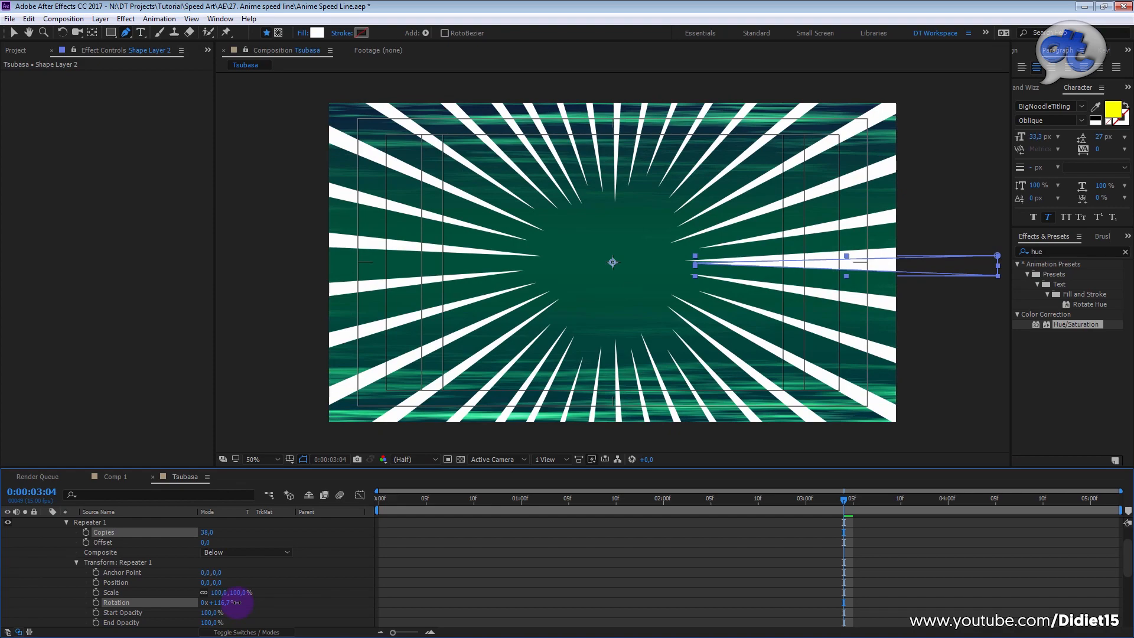
Step: Preview the denser speed lines from an early frame of the composition
{"action": "left_click_drag", "start_coordinate": [524, 501], "coordinate": [454, 501]}
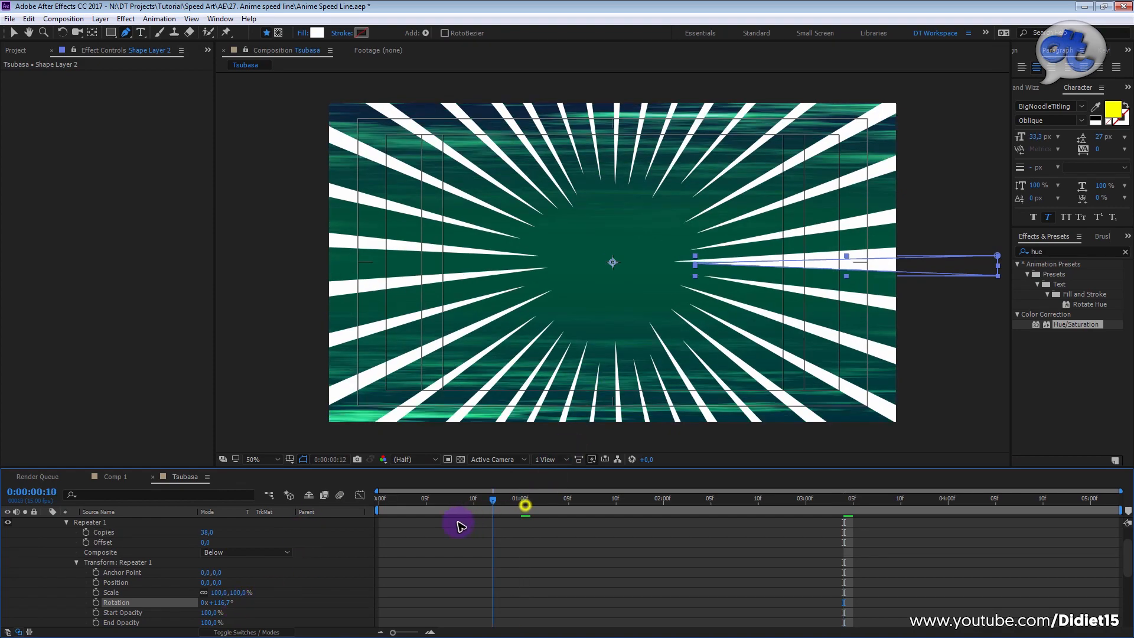
{"action": "key", "text": "space"}
{"action": "key", "text": "space"}
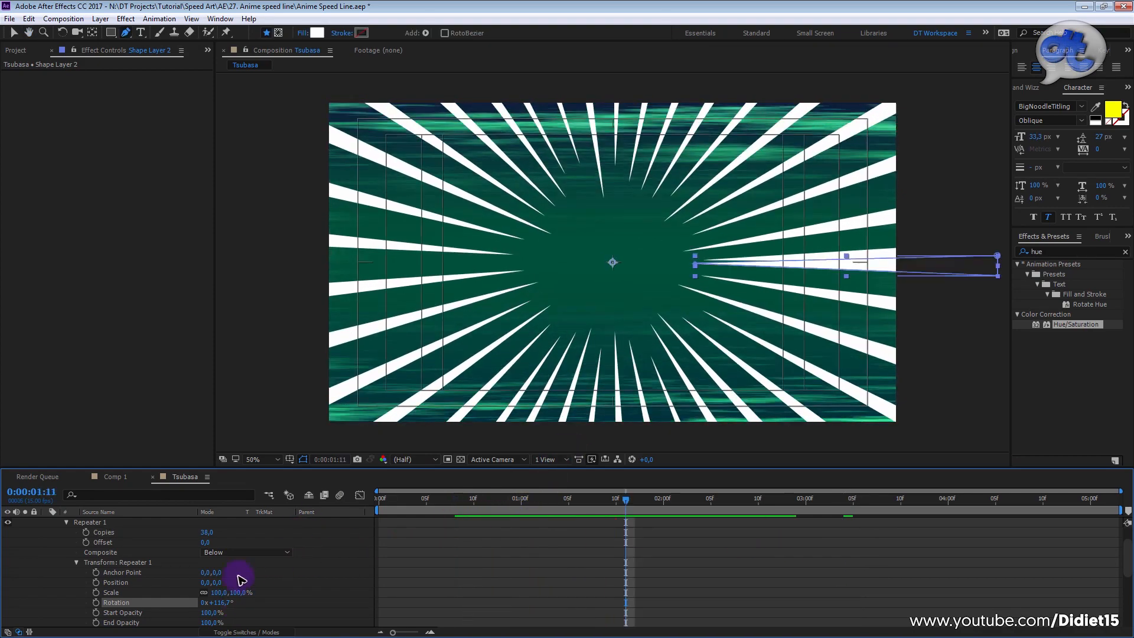
Step: Set Repeater 1's Copies to 35 and its transform Rotation to 116.4°
{"action": "left_click_drag", "start_coordinate": [220, 603], "coordinate": [222, 605]}
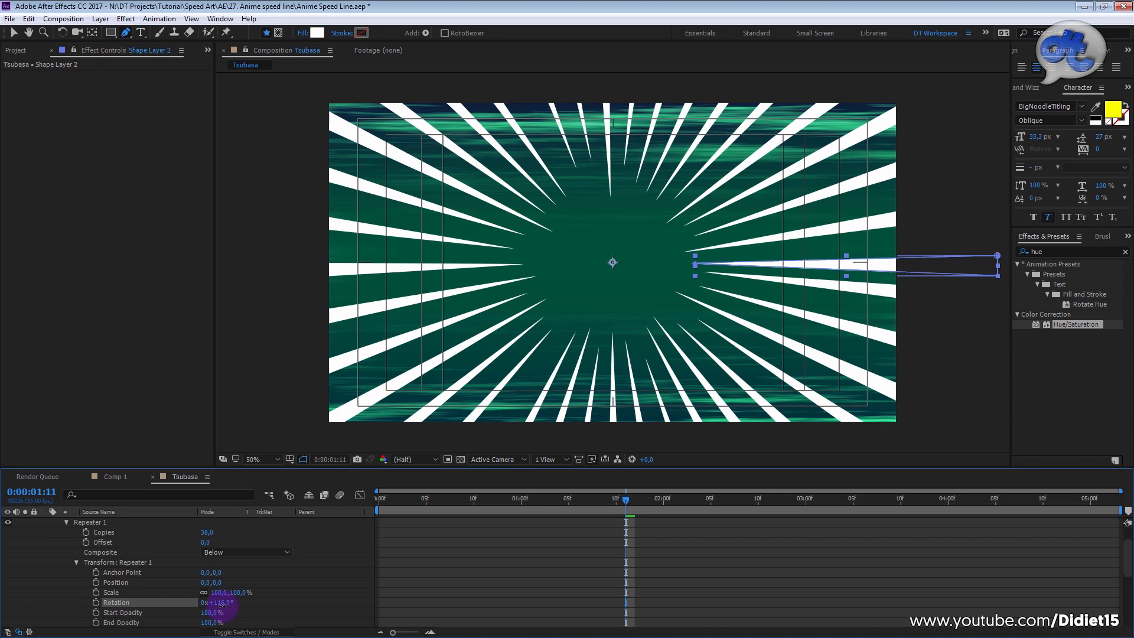
{"action": "left_click_drag", "start_coordinate": [222, 605], "coordinate": [221, 607]}
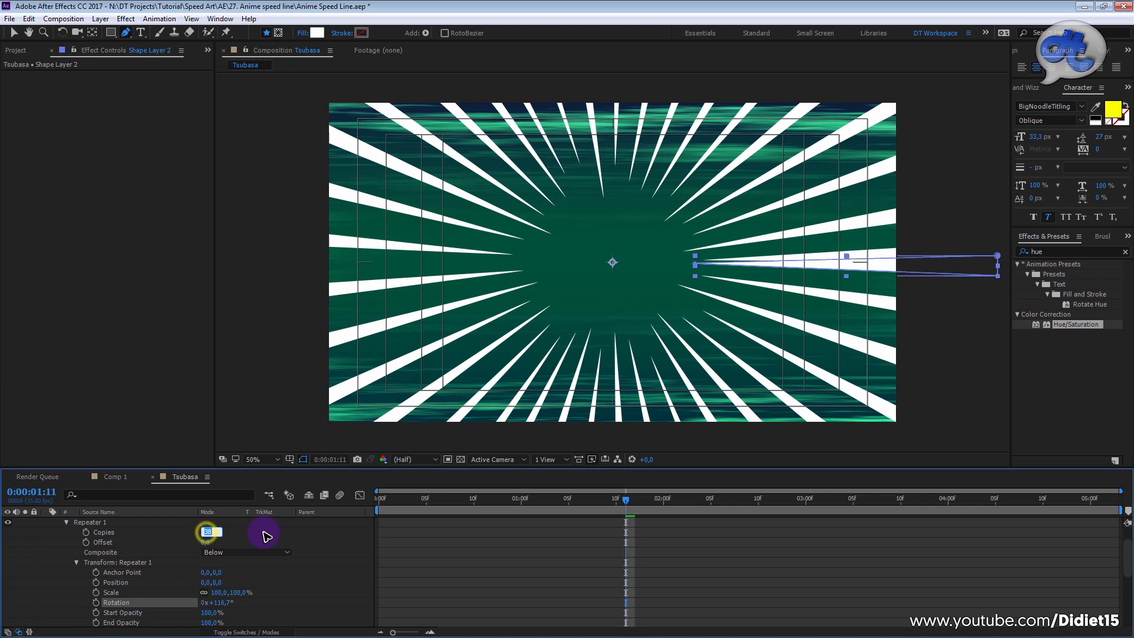
{"action": "key", "text": "Return"}
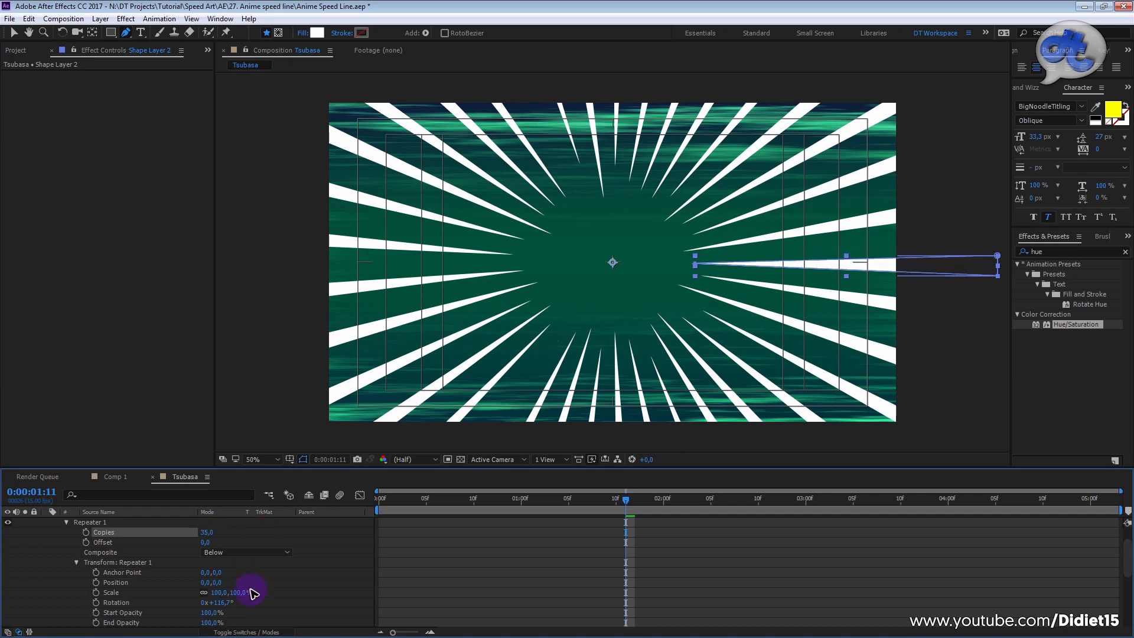
{"action": "left_click_drag", "start_coordinate": [223, 604], "coordinate": [223, 601]}
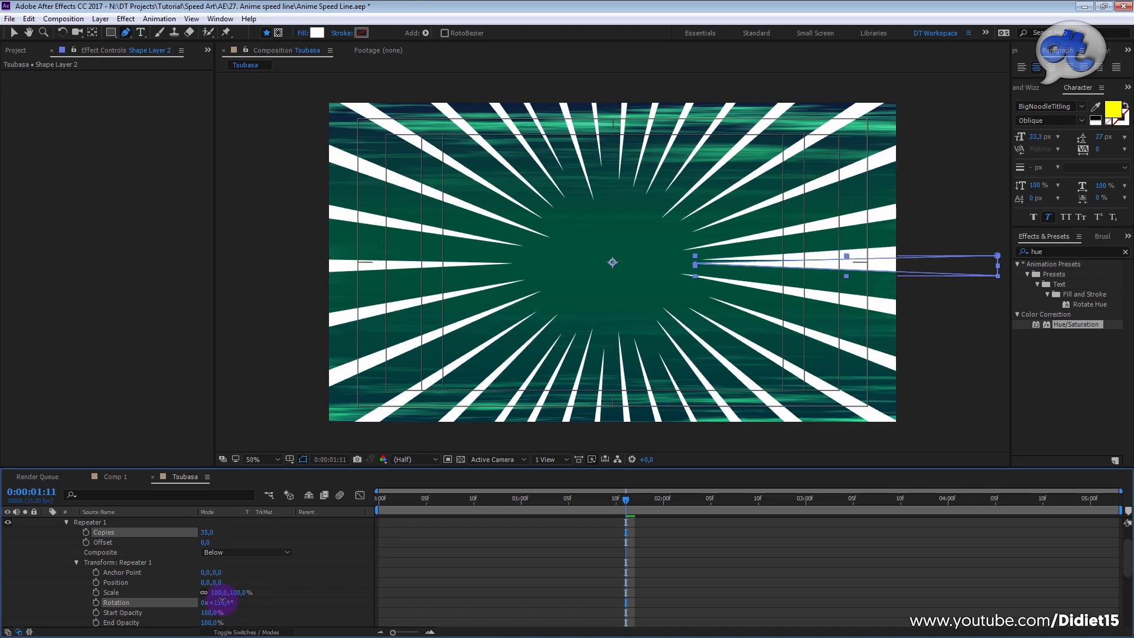
Step: Preview the adjusted ray spacing from the start of the composition
{"action": "left_click_drag", "start_coordinate": [425, 503], "coordinate": [377, 503]}
{"action": "key", "text": "space"}
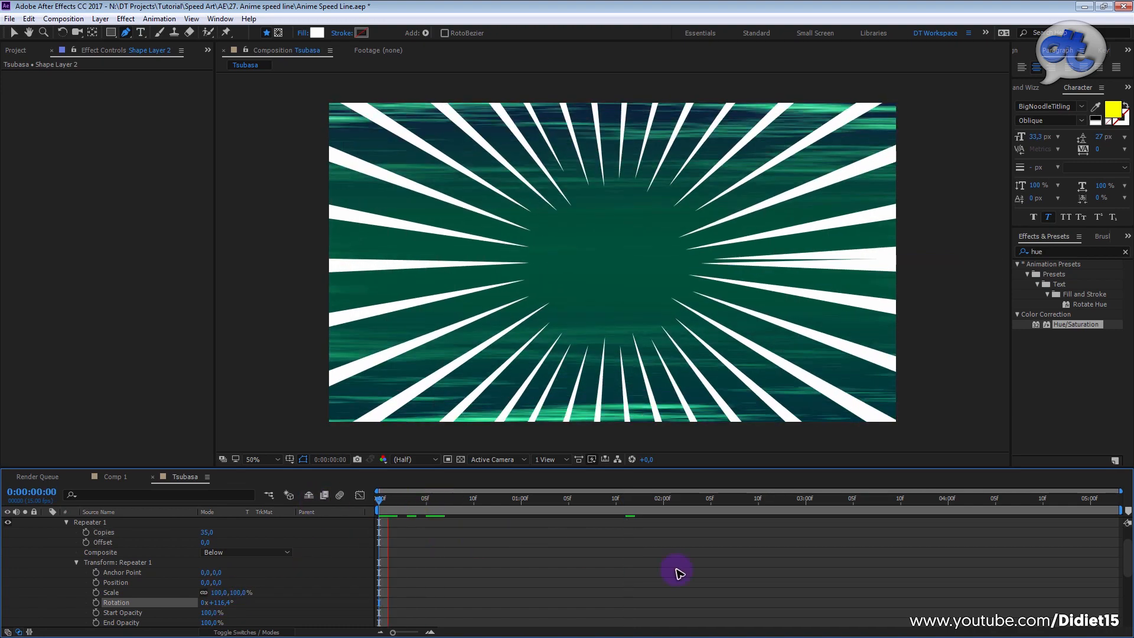
{"action": "key", "text": "space"}
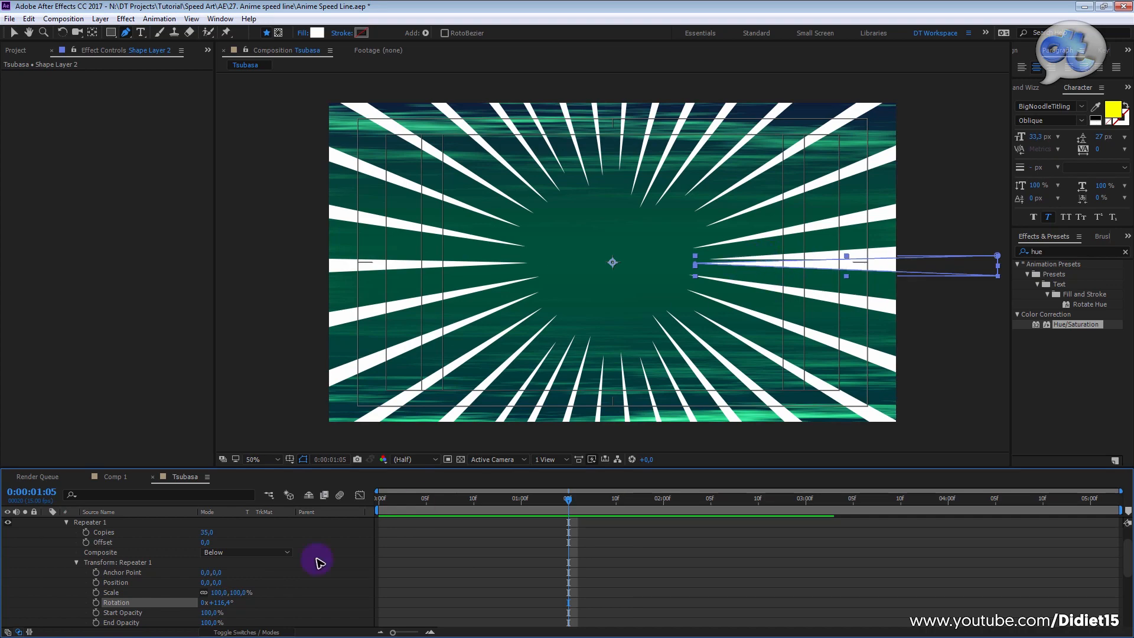
Step: Reset Repeater 1's transform Rotation to 0 and raise it to 10.3° to space the rays around the full circle
{"action": "left_click_drag", "start_coordinate": [220, 602], "coordinate": [228, 611]}
{"action": "left_click", "coordinate": [220, 604]}
{"action": "type", "text": "0"}
{"action": "left_click", "coordinate": [277, 597]}
{"action": "left_click_drag", "start_coordinate": [222, 607], "coordinate": [281, 603]}
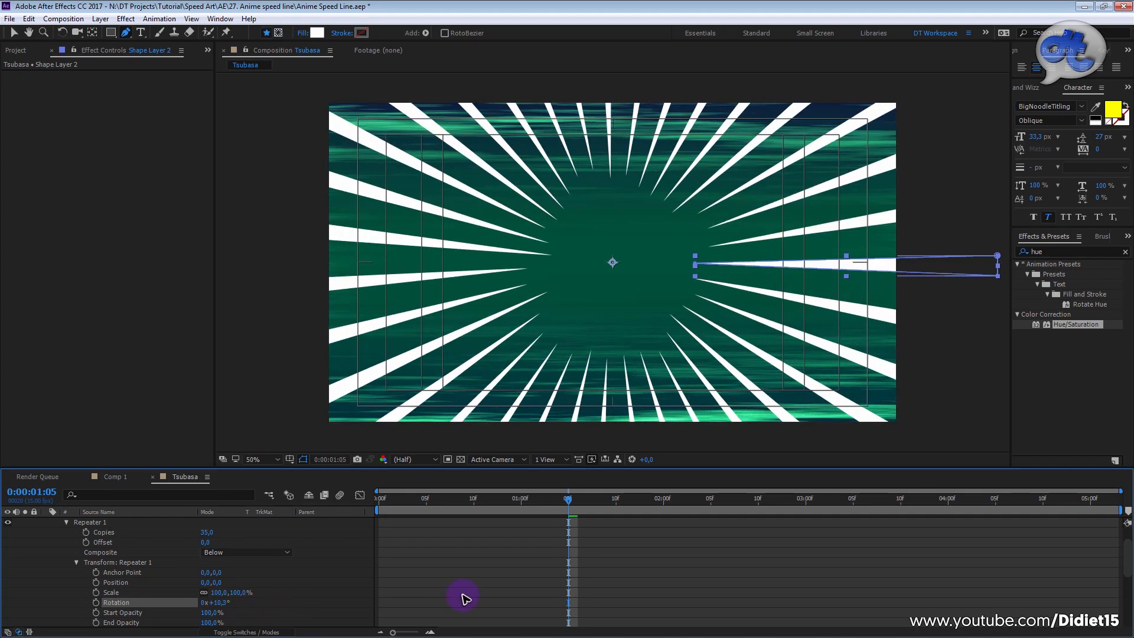
Step: Clear the layer selection and preview the evenly spaced rays from the start of the composition
{"action": "left_click", "coordinate": [477, 567]}
{"action": "left_click_drag", "start_coordinate": [501, 502], "coordinate": [213, 505]}
{"action": "key", "text": "space"}
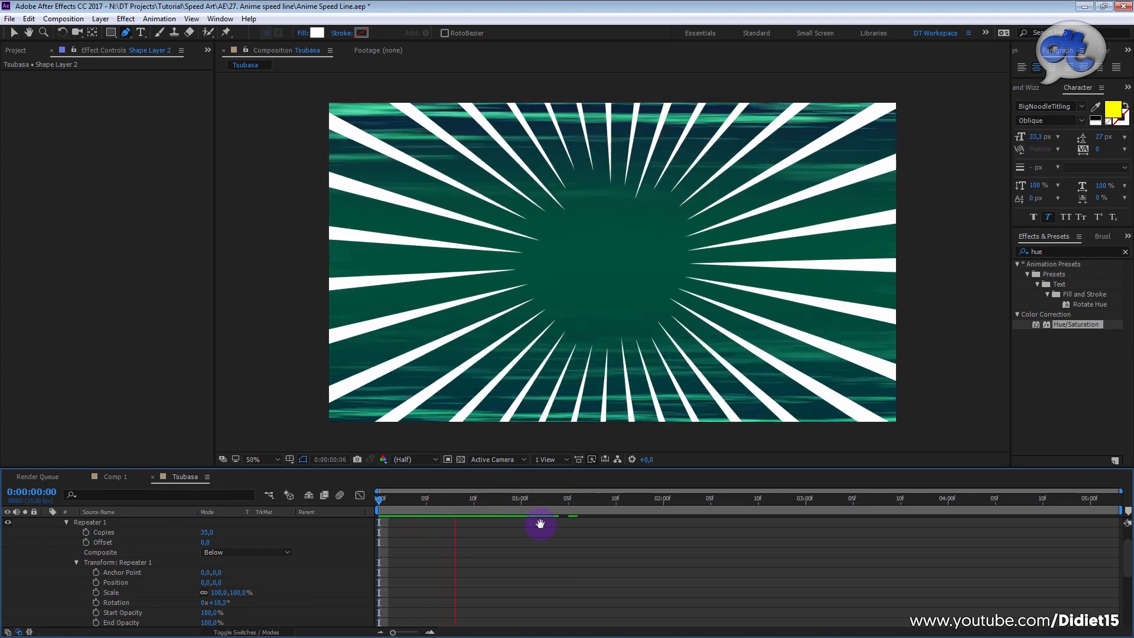
{"action": "key", "text": "space"}
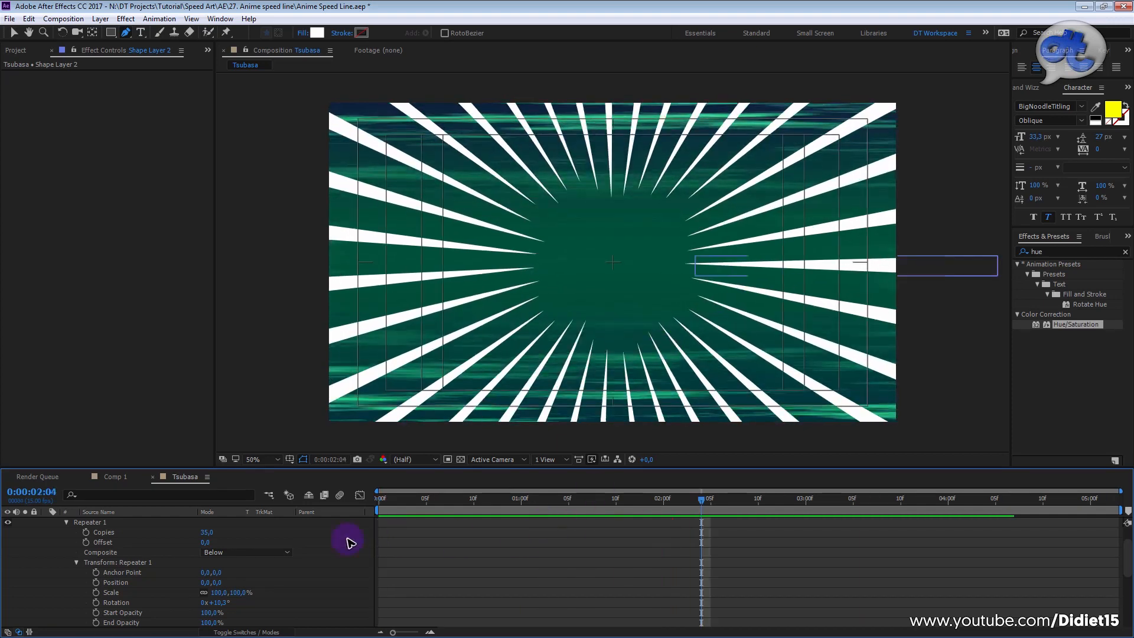
Step: Select Shape Layer 2, try to move the speed line's inner tip with the Pen tool, and delete the extra Shape 2
{"action": "scroll", "coordinate": [203, 545], "scroll_direction": "up", "scroll_amount": 1}
{"action": "left_click", "coordinate": [122, 512]}
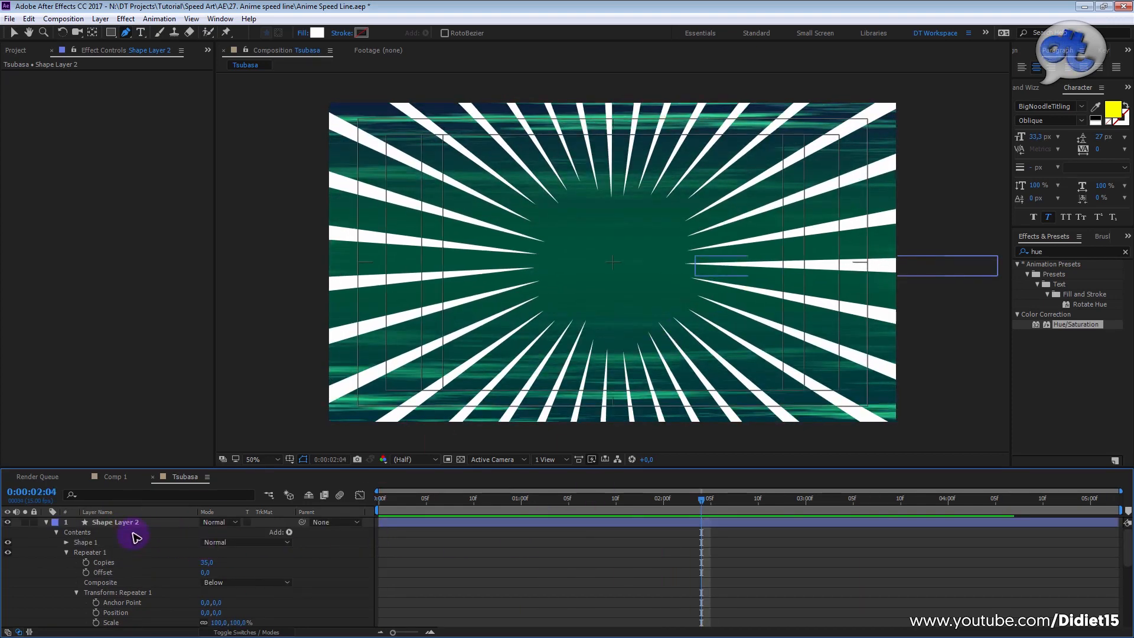
{"action": "left_click", "coordinate": [132, 522]}
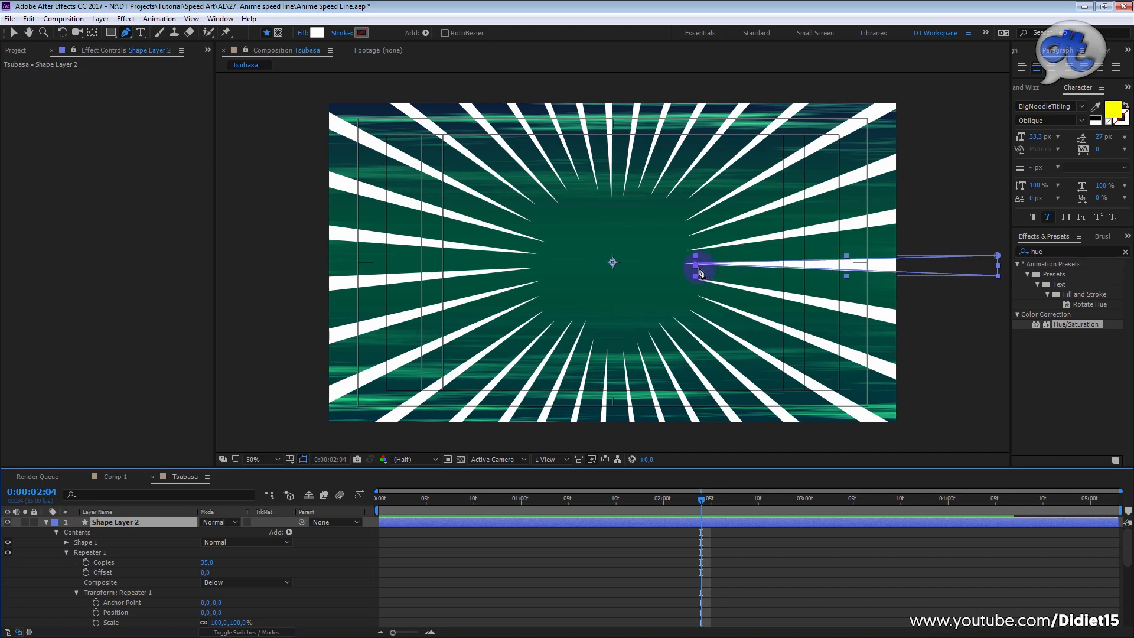
{"action": "left_click", "coordinate": [699, 269]}
{"action": "left_click_drag", "start_coordinate": [697, 266], "coordinate": [765, 290]}
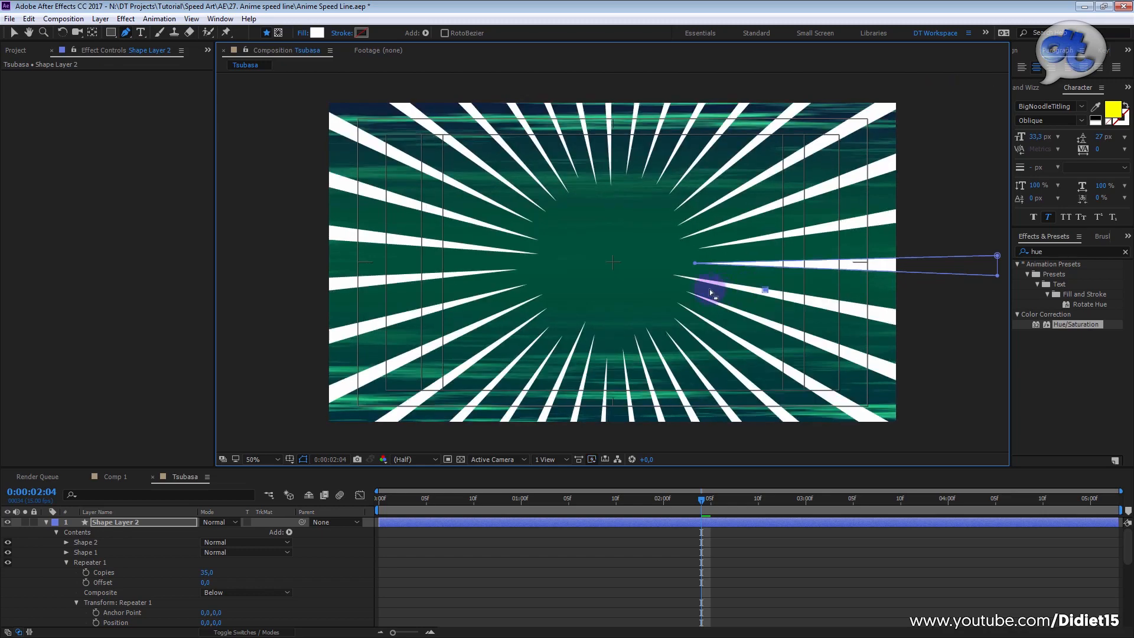
{"action": "left_click_drag", "start_coordinate": [696, 265], "coordinate": [750, 267]}
{"action": "left_click_drag", "start_coordinate": [699, 313], "coordinate": [549, 275]}
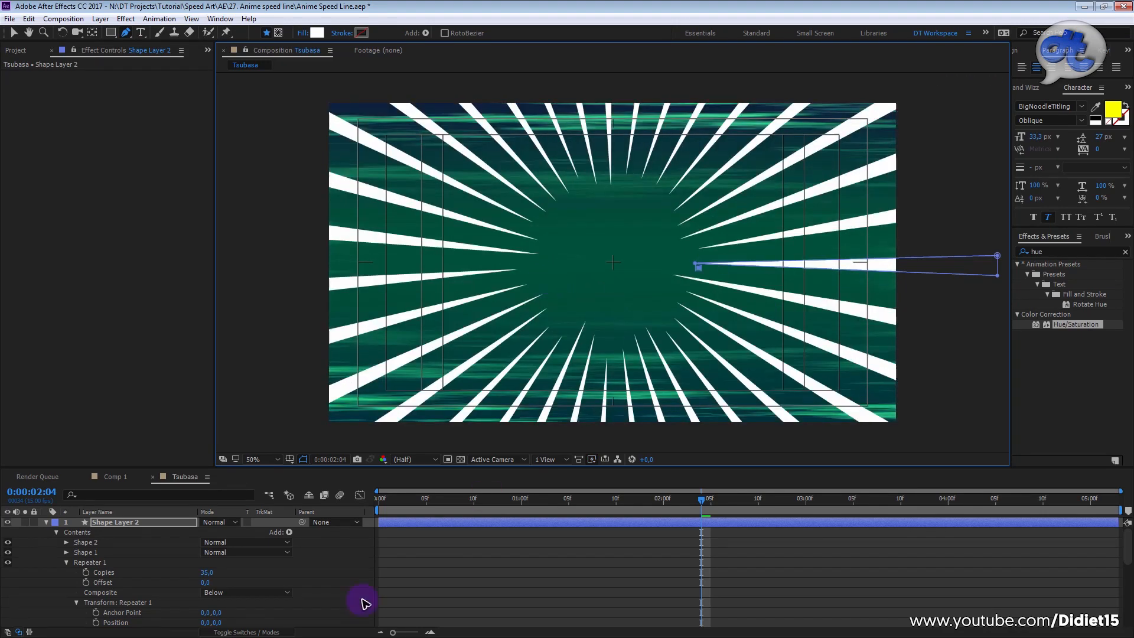
{"action": "left_click", "coordinate": [408, 533]}
{"action": "left_click", "coordinate": [434, 520]}
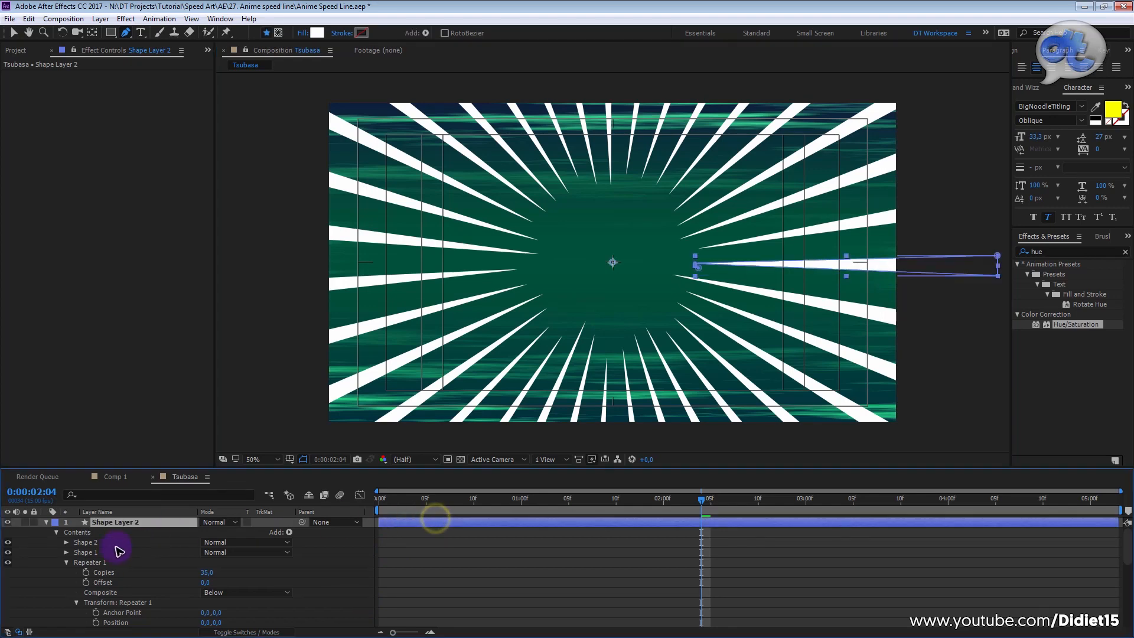
{"action": "left_click", "coordinate": [85, 542]}
{"action": "key", "text": "Delete"}
Step: Select Shape 1, move its inner tip slightly outward from the center, and preview from the start of the composition
{"action": "left_click", "coordinate": [89, 543]}
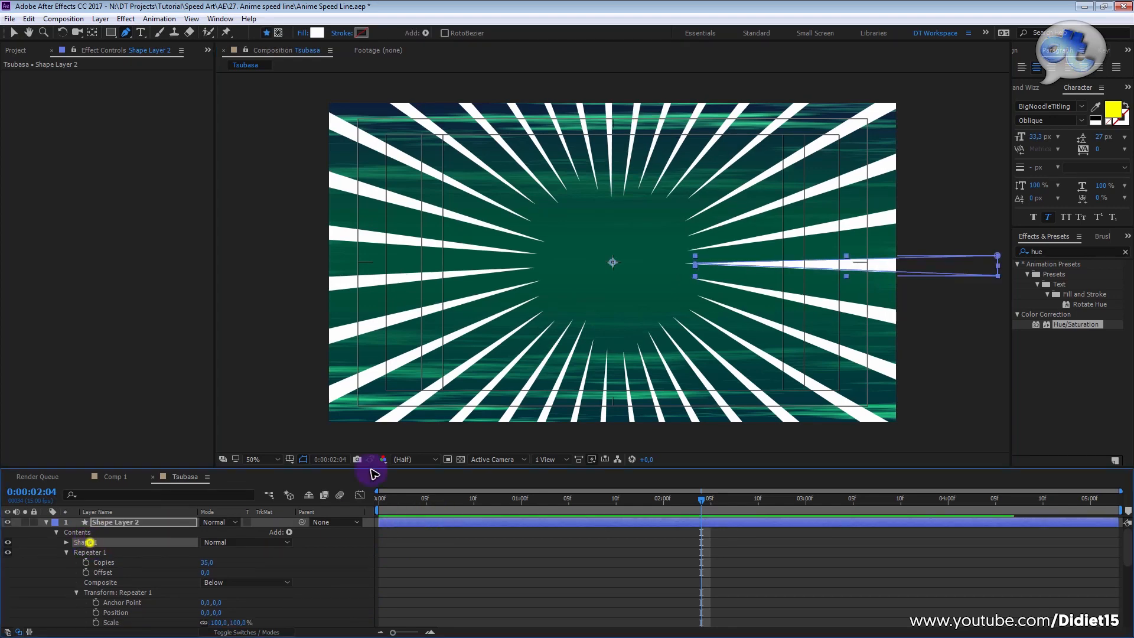
{"action": "left_click_drag", "start_coordinate": [699, 267], "coordinate": [713, 264]}
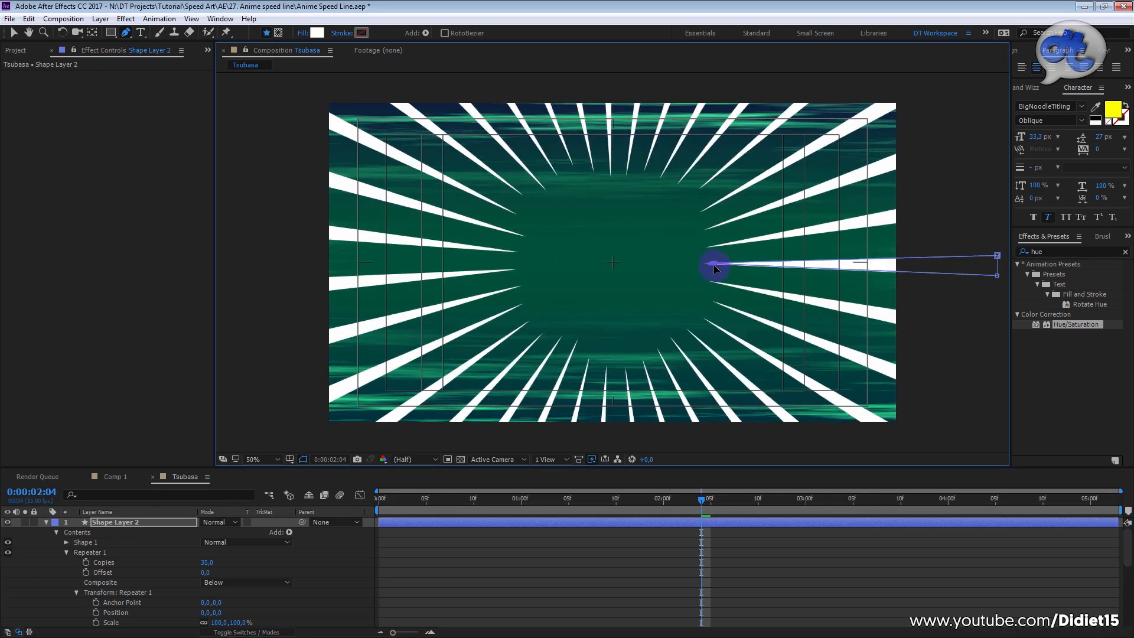
{"action": "left_click_drag", "start_coordinate": [461, 500], "coordinate": [274, 514]}
{"action": "key", "text": "space"}
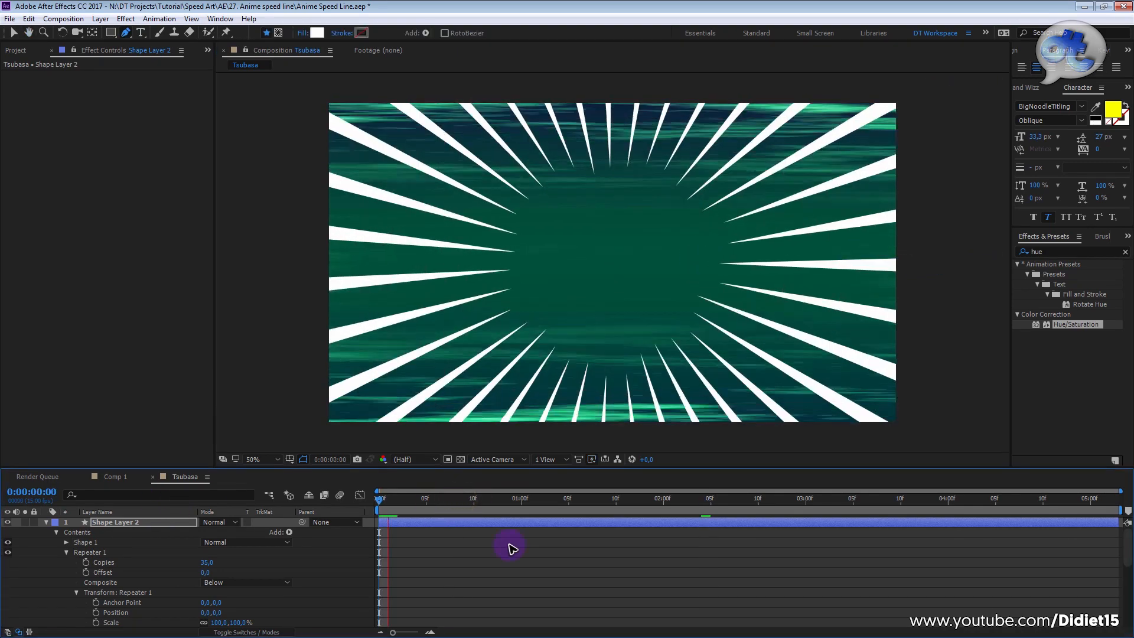
{"action": "key", "text": "space"}
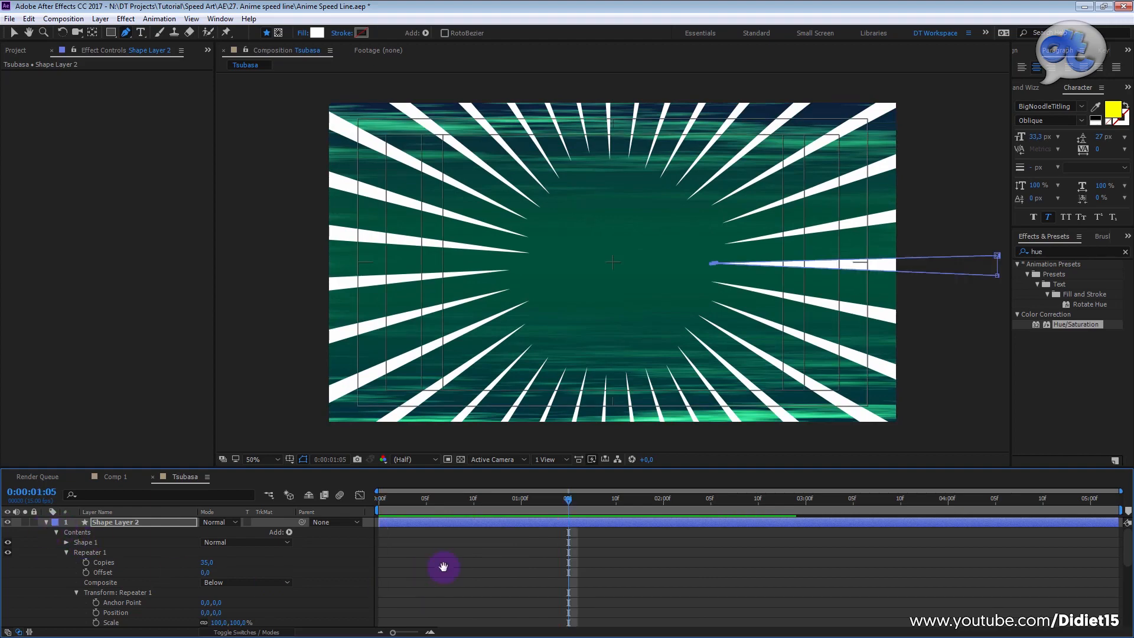
Step: Set Wiggle Transform 1's transform Position to 284,0 and preview the speed lines
{"action": "key", "text": "space"}
{"action": "scroll", "coordinate": [248, 601], "scroll_direction": "down", "scroll_amount": 3}
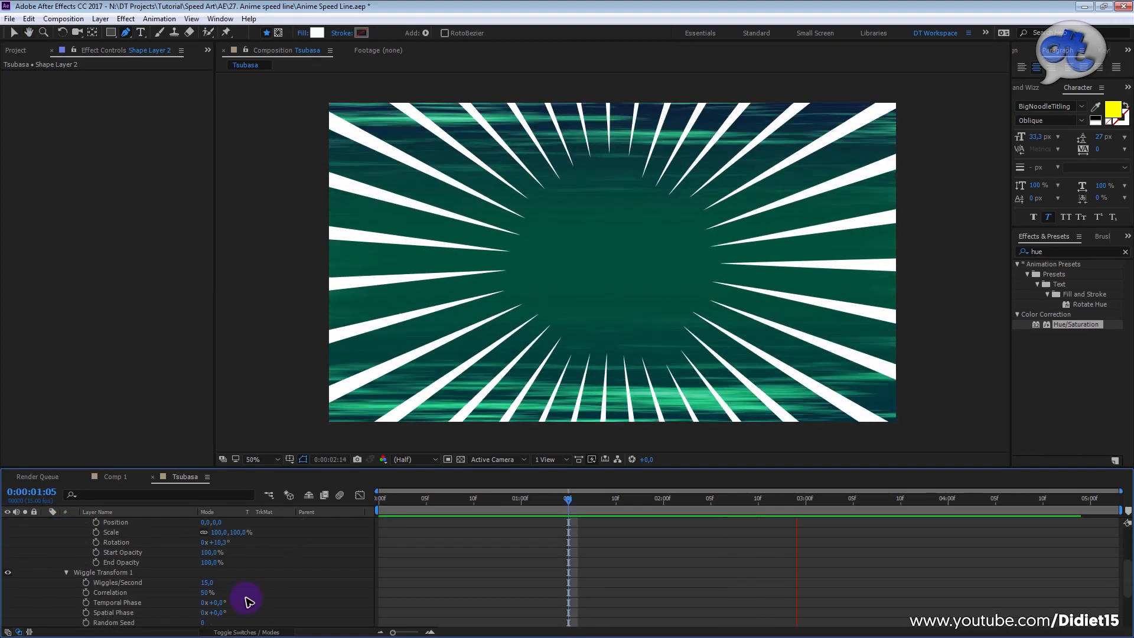
{"action": "scroll", "coordinate": [237, 591], "scroll_direction": "down", "scroll_amount": 2}
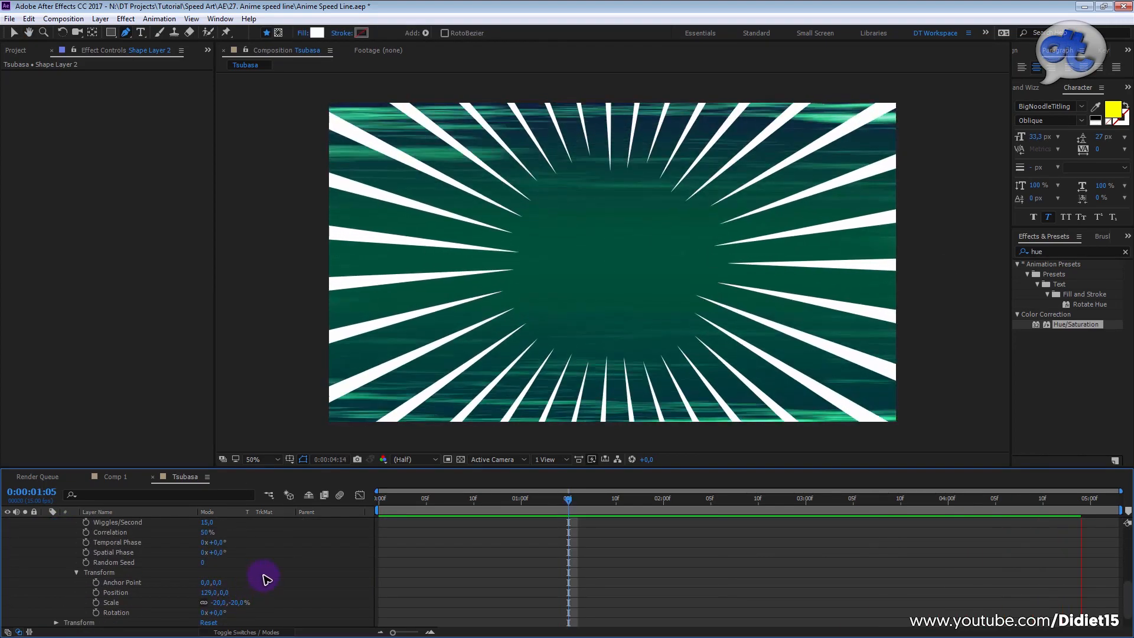
{"action": "key", "text": "space"}
{"action": "left_click_drag", "start_coordinate": [208, 593], "coordinate": [297, 590]}
{"action": "key", "text": "space"}
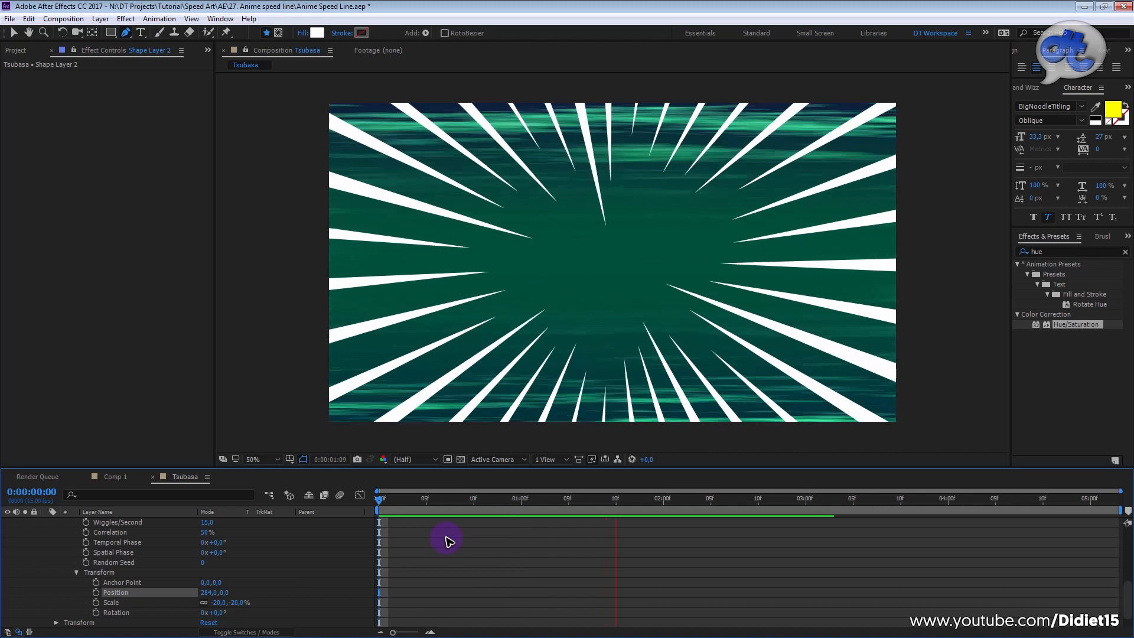
{"action": "key", "text": "space"}
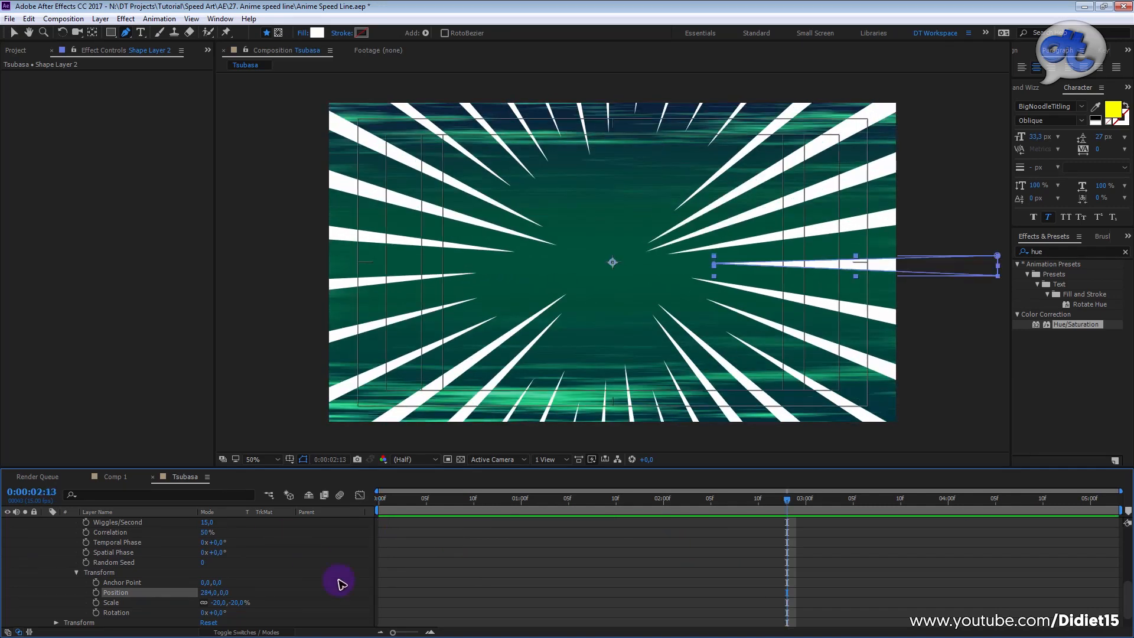
{"action": "scroll", "coordinate": [388, 557], "scroll_direction": "up", "scroll_amount": 6}
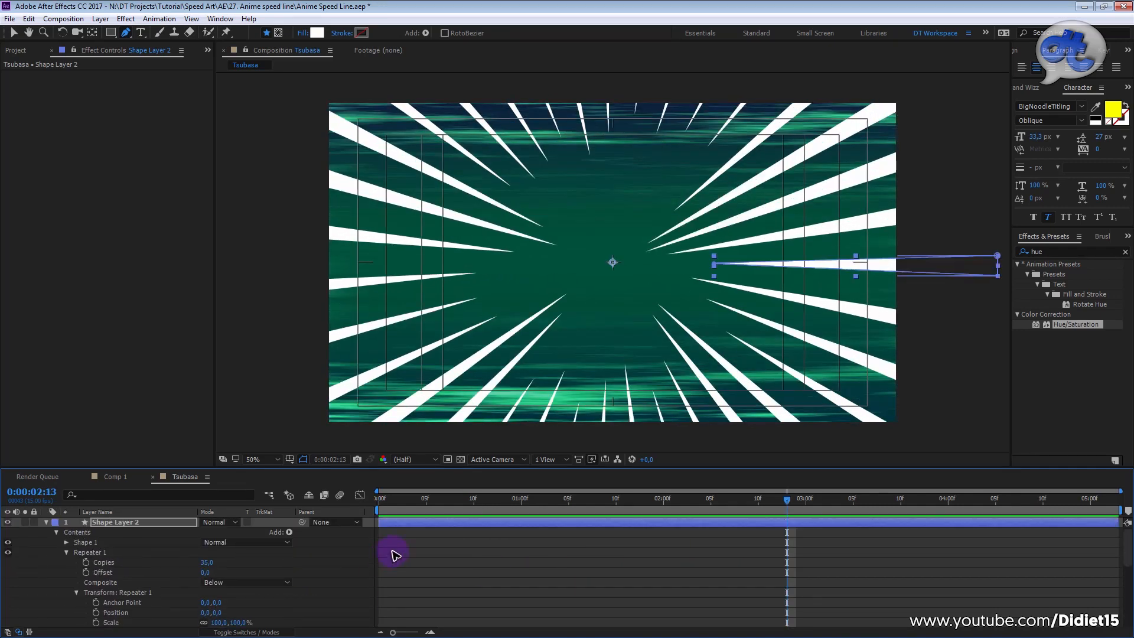
{"action": "scroll", "coordinate": [247, 572], "scroll_direction": "down", "scroll_amount": 6}
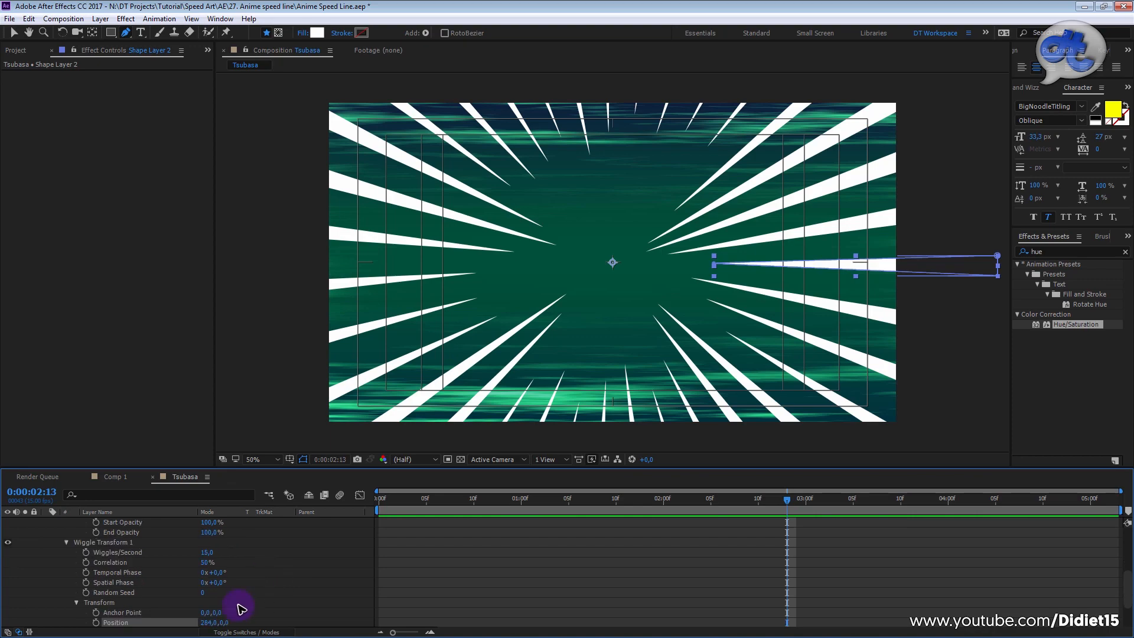
Step: Set Wiggle Transform 1's transform Position to 215,0 and preview the speed lines from the start of the composition
{"action": "left_click_drag", "start_coordinate": [205, 593], "coordinate": [176, 600]}
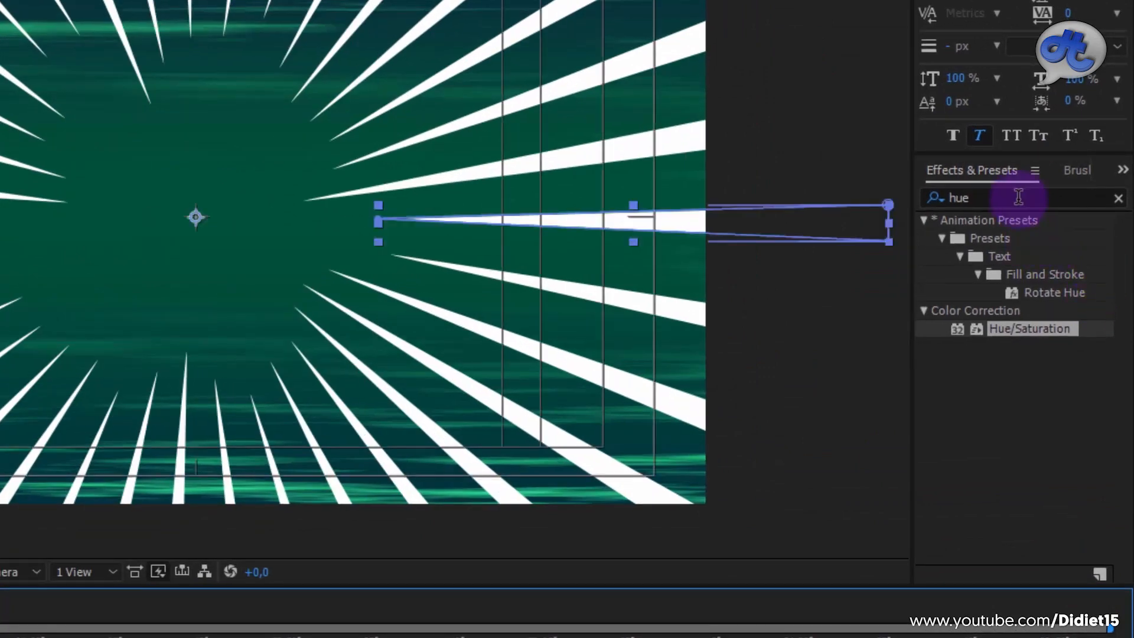
Step: Search the effects for fast blur, collapse Shape Layer 2's properties, and apply Fast Blur to that layer
{"action": "left_click", "coordinate": [1019, 197]}
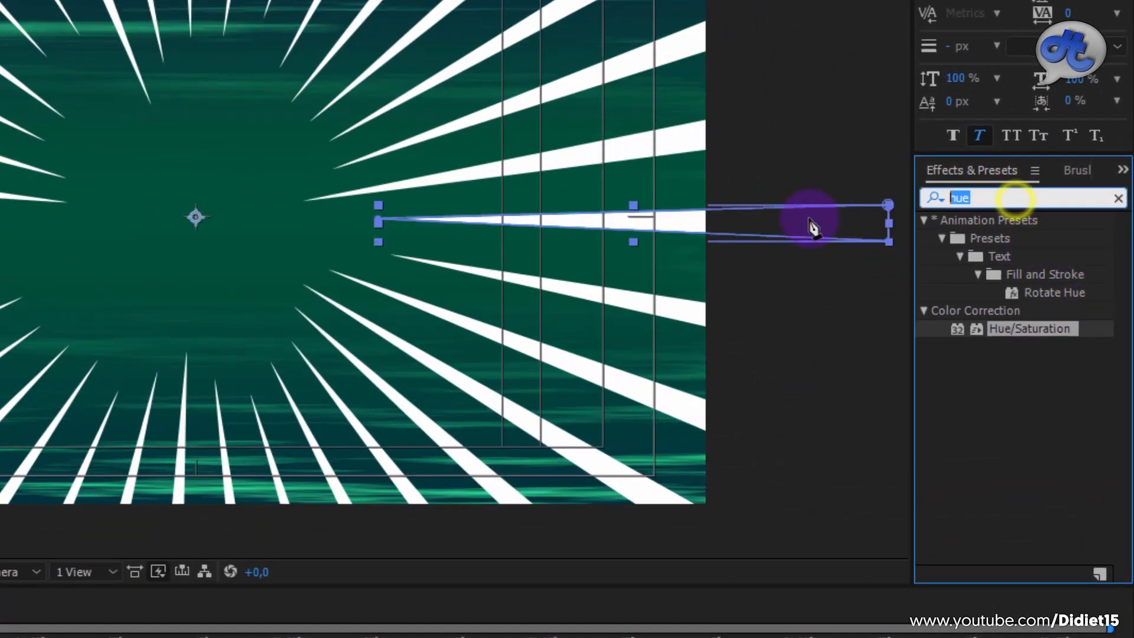
{"action": "type", "text": "fast blur"}
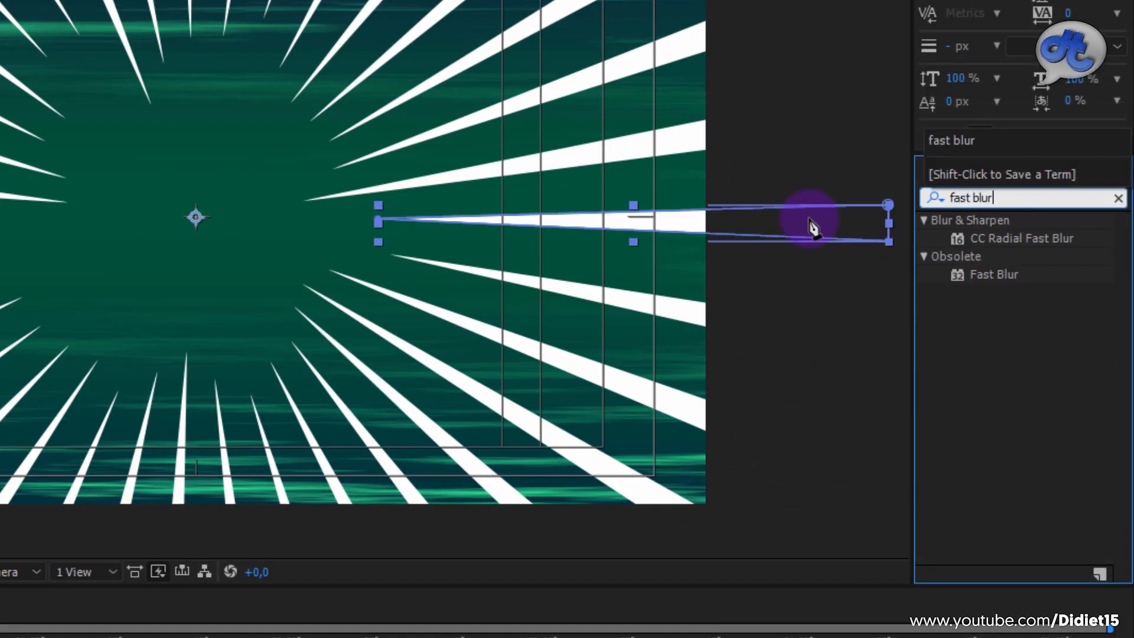
{"action": "key", "text": "Return"}
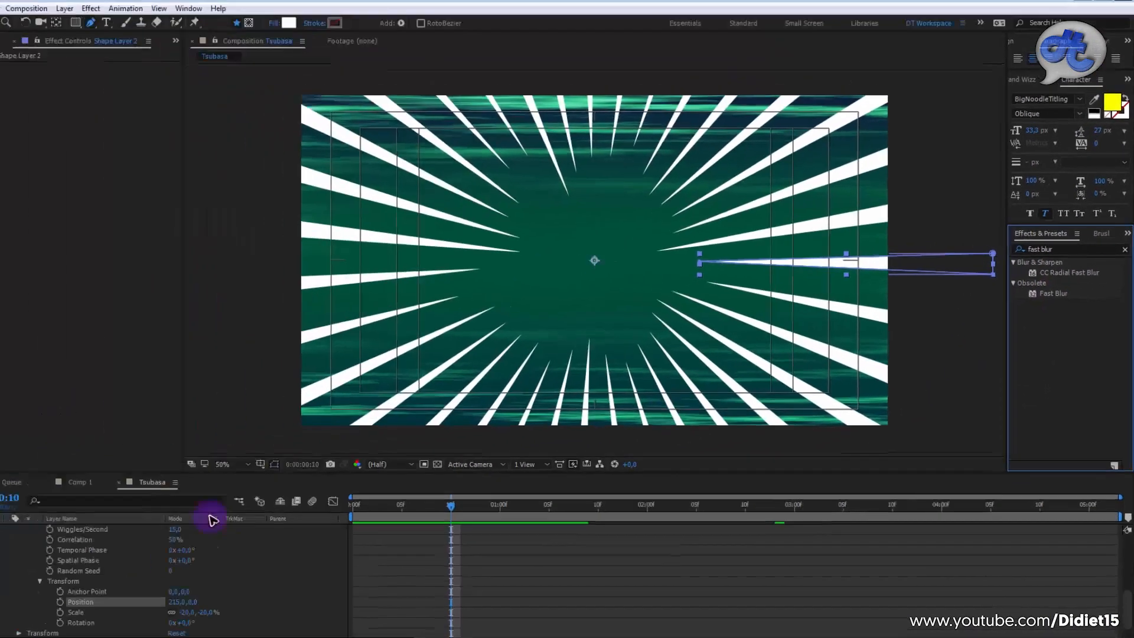
{"action": "scroll", "coordinate": [211, 567], "scroll_direction": "up", "scroll_amount": 3}
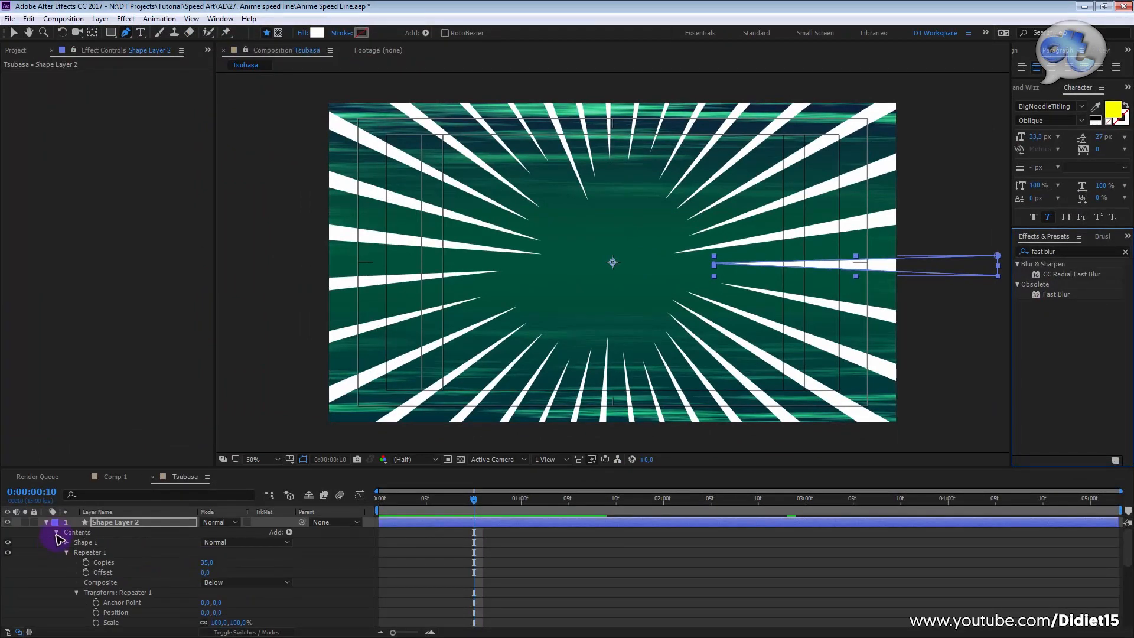
{"action": "left_click", "coordinate": [47, 522]}
{"action": "left_click", "coordinate": [121, 531]}
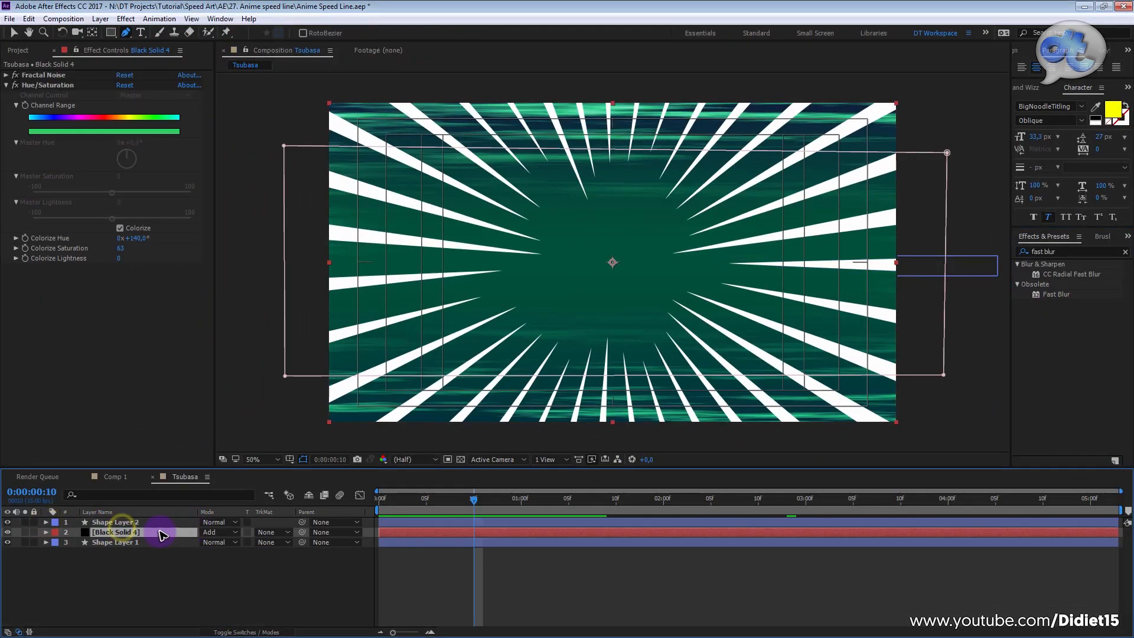
{"action": "left_click", "coordinate": [156, 522]}
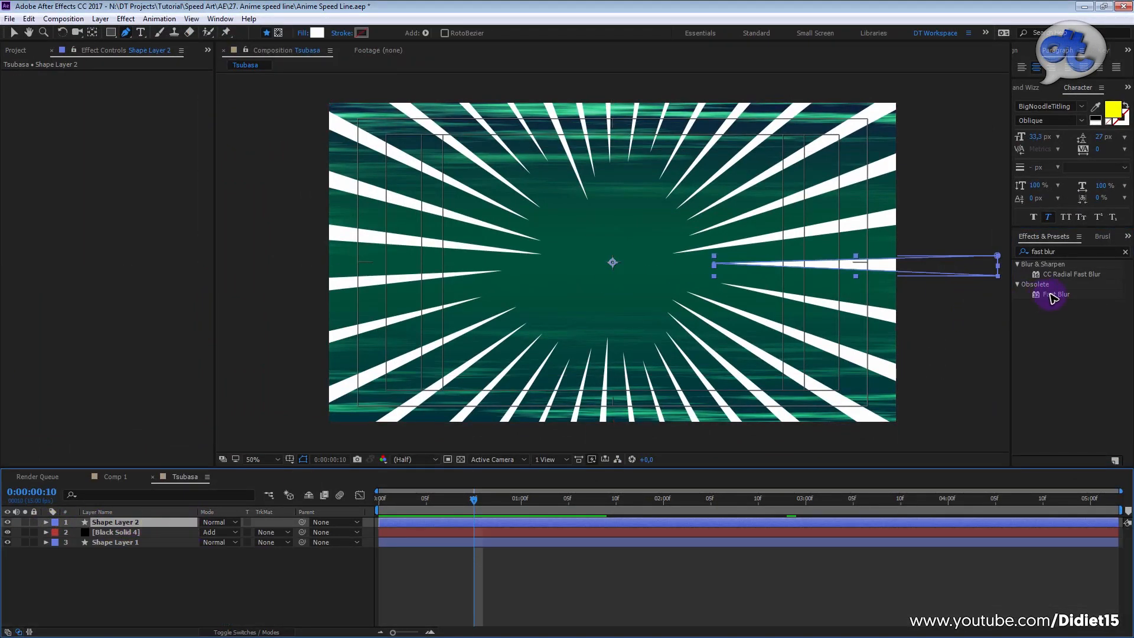
{"action": "left_click_drag", "start_coordinate": [1063, 299], "coordinate": [118, 522]}
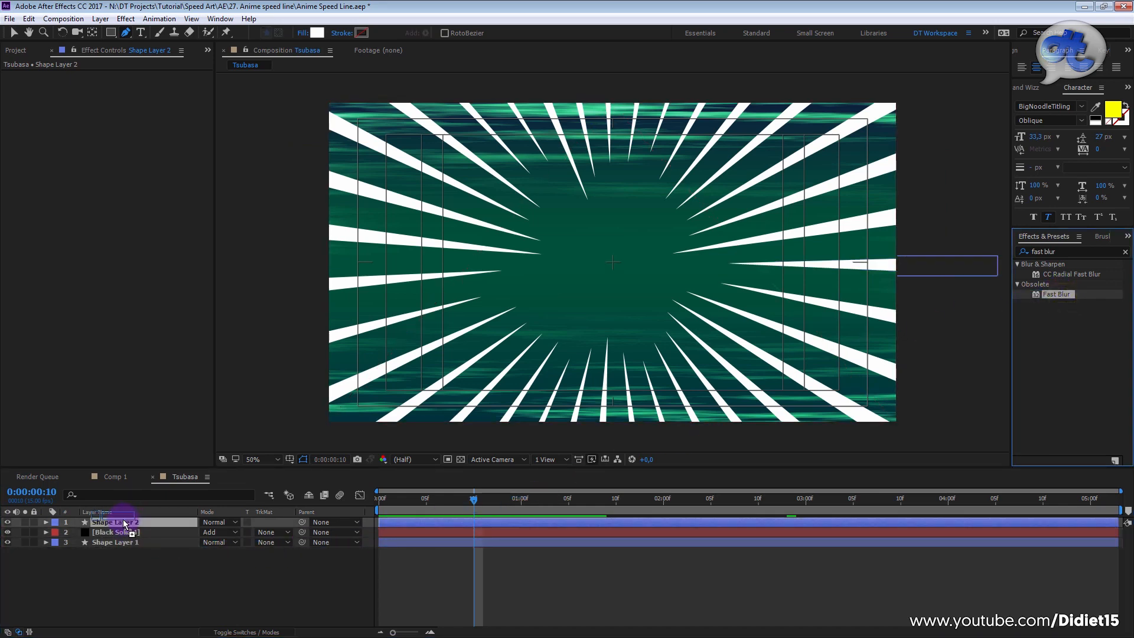
Step: Set Fast Blur's Blurriness to 11, leave Repeat Edge Pixels off, and preview the softened speed lines from the start
{"action": "left_click_drag", "start_coordinate": [120, 88], "coordinate": [131, 94]}
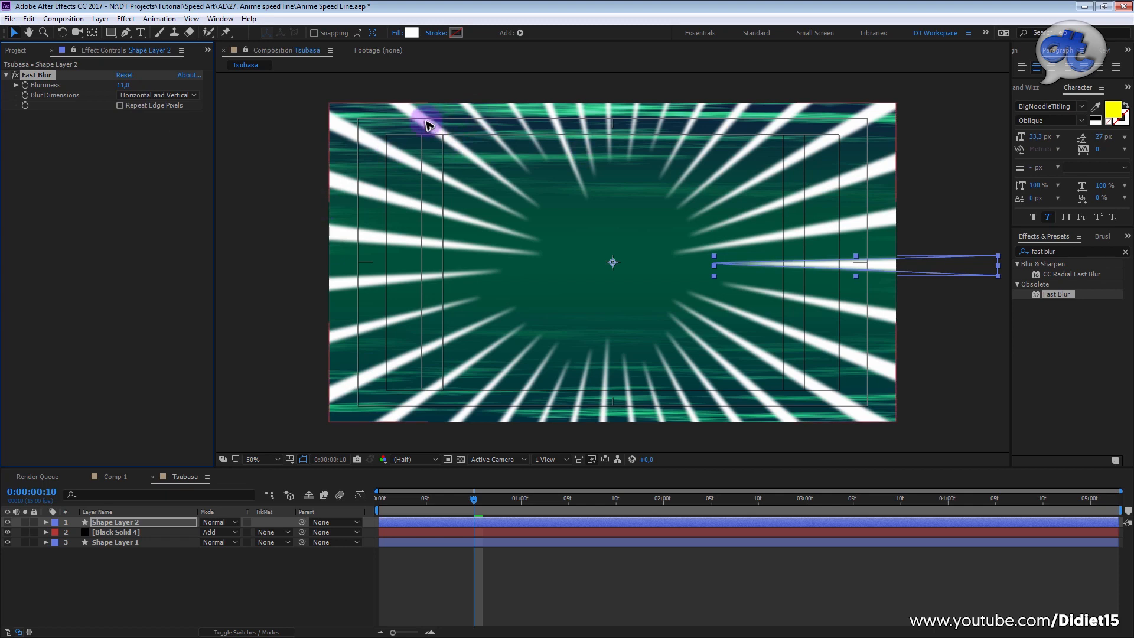
{"action": "left_click", "coordinate": [120, 109]}
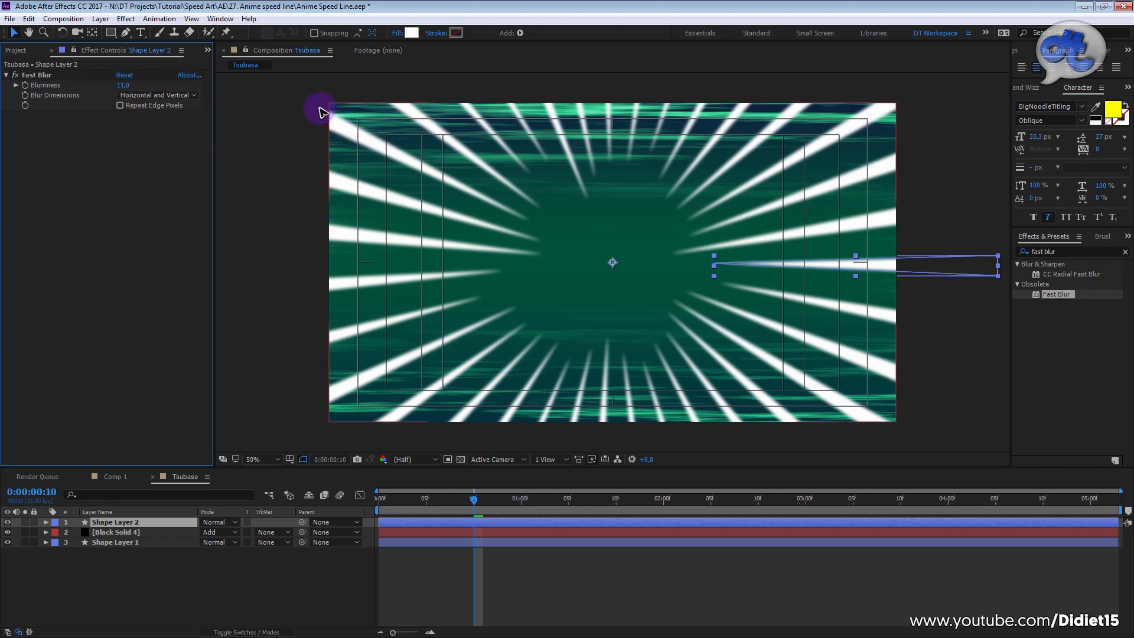
{"action": "key", "text": "space"}
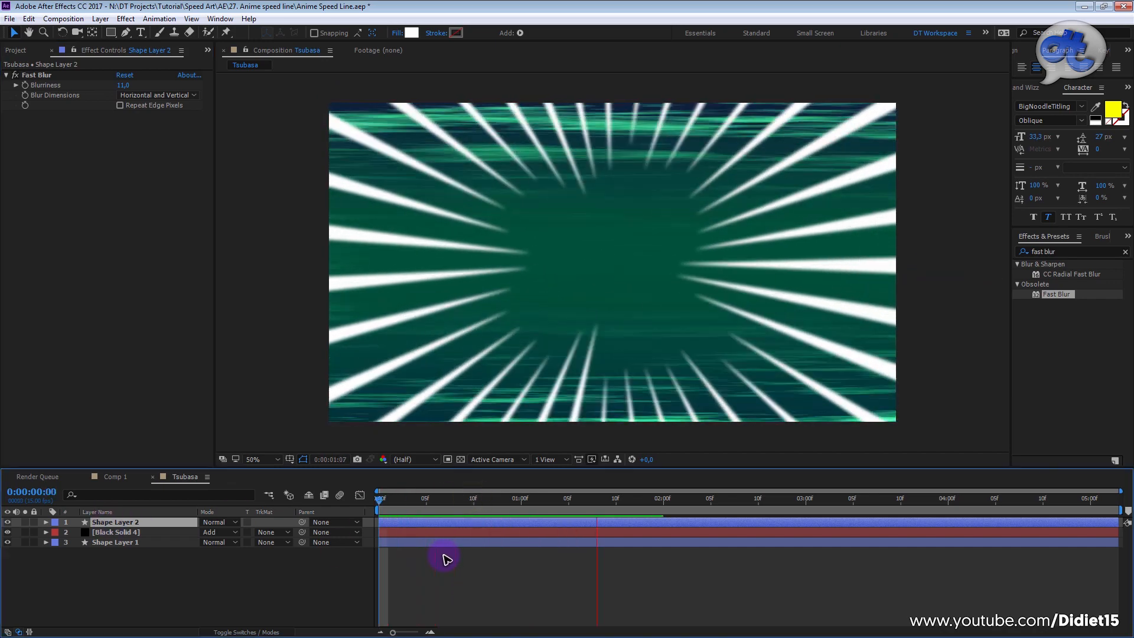
Step: Set Shape Layer 2's Opacity to 65% and its Fast Blur Blurriness to 20, and preview from the start
{"action": "left_click", "coordinate": [158, 522]}
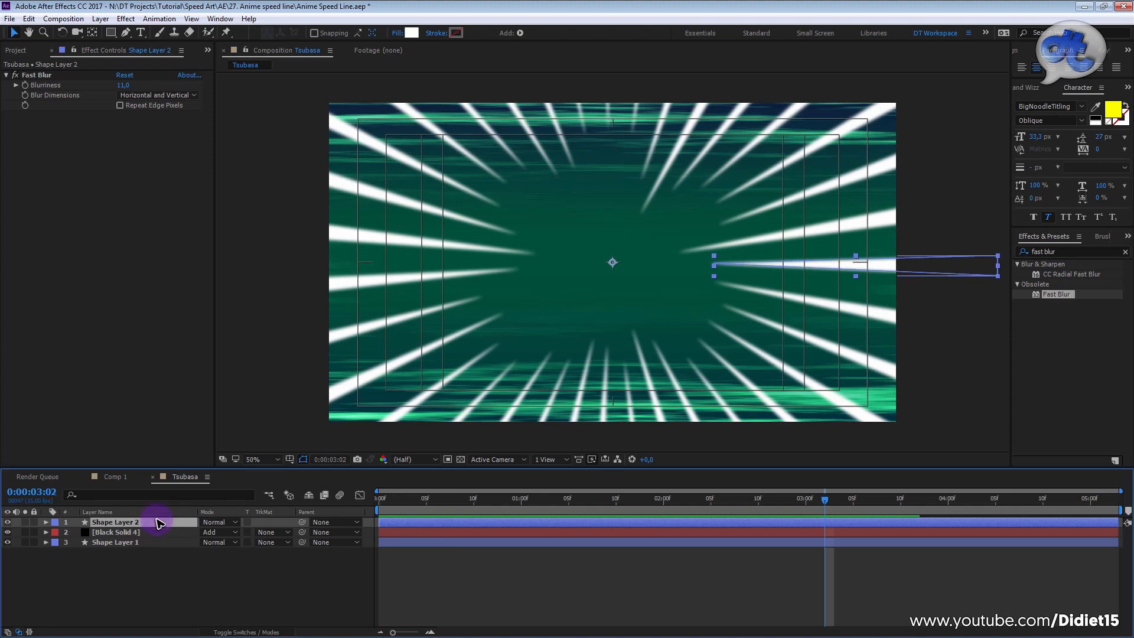
{"action": "key", "text": "t"}
{"action": "left_click_drag", "start_coordinate": [203, 533], "coordinate": [190, 539]}
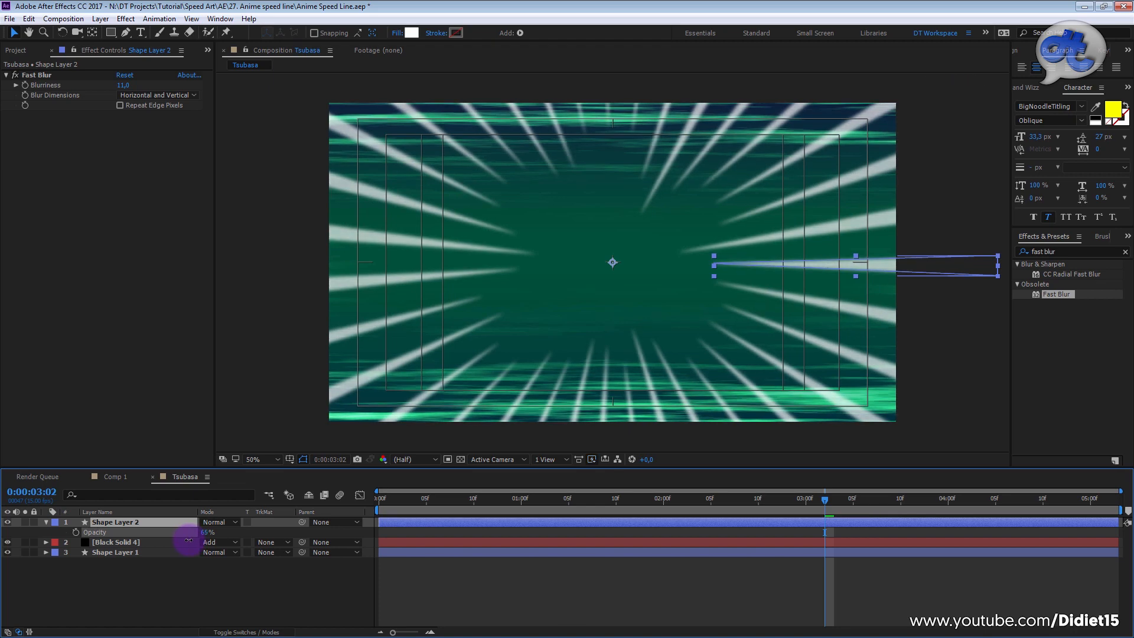
{"action": "left_click_drag", "start_coordinate": [123, 90], "coordinate": [128, 87]}
{"action": "left_click_drag", "start_coordinate": [455, 495], "coordinate": [317, 520]}
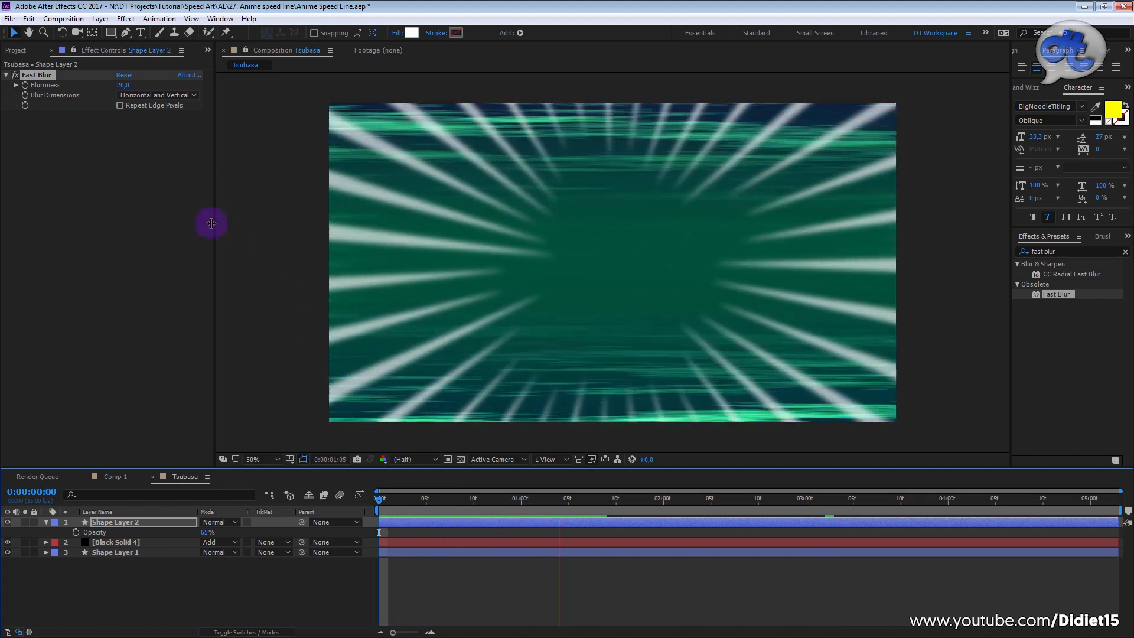
Step: Set Fast Blur's Blurriness to 15, clear the layer selection, and preview the speed lines from the start
{"action": "left_click", "coordinate": [126, 87]}
{"action": "left_click", "coordinate": [122, 87]}
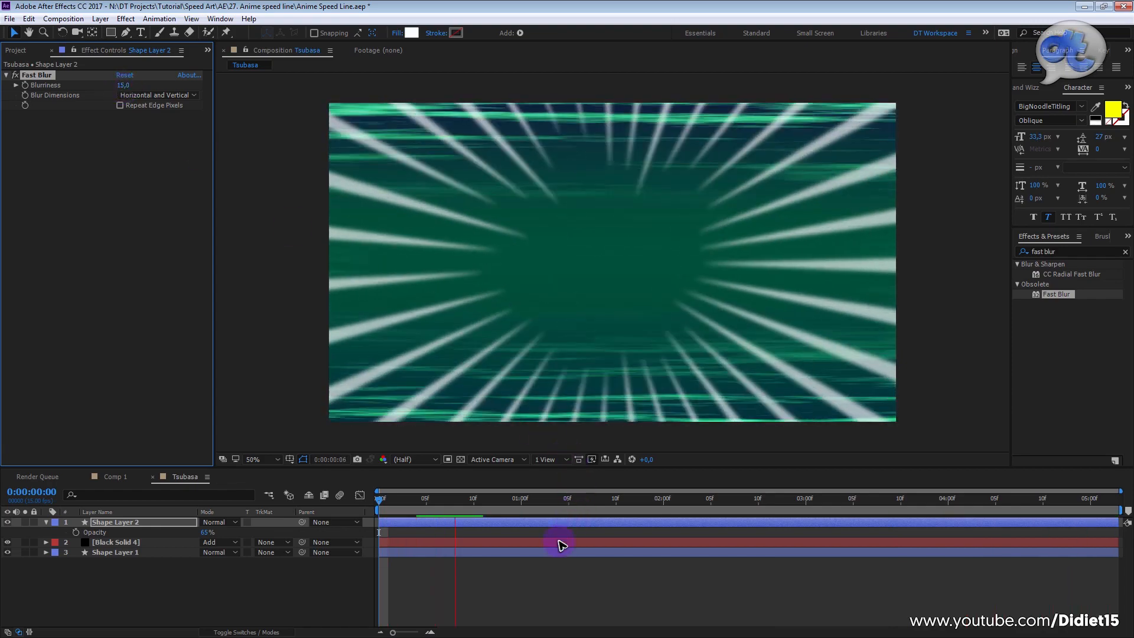
{"action": "left_click", "coordinate": [522, 608]}
{"action": "left_click", "coordinate": [488, 495]}
{"action": "key", "text": "Home"}
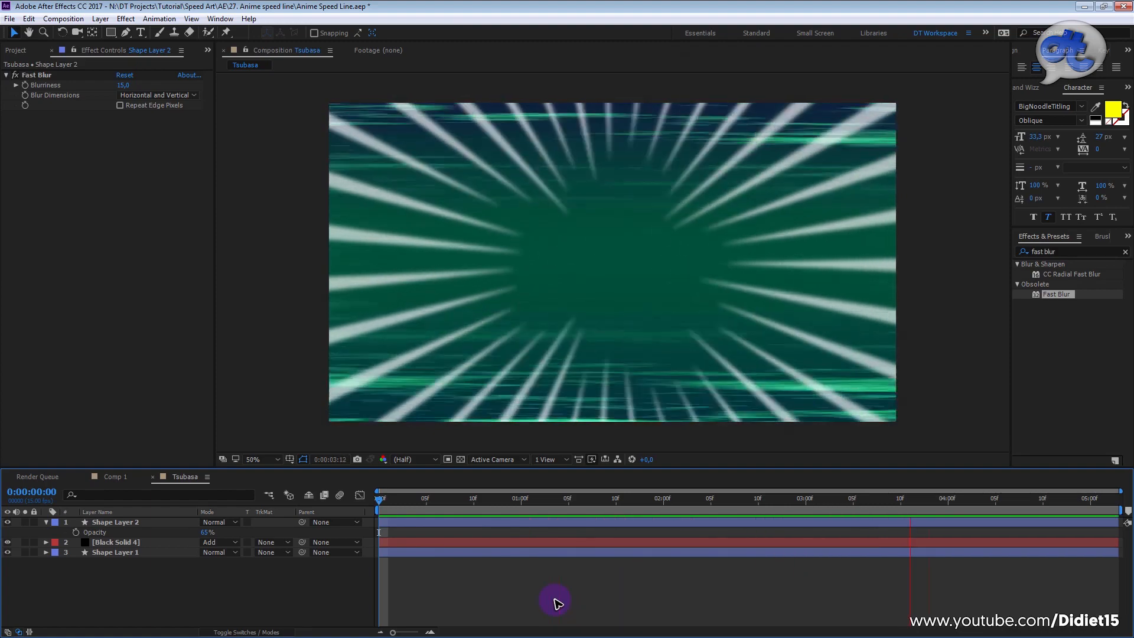
{"action": "key", "text": "space"}
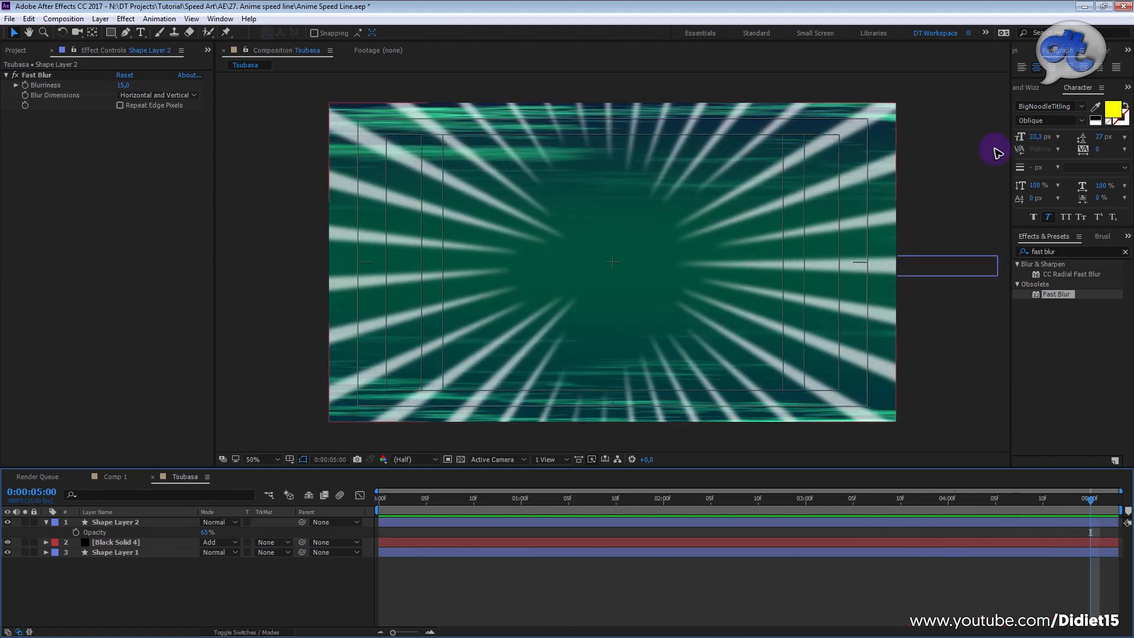
Step: Search the effects for glow and apply the Stylize Glow effect to Shape Layer 2
{"action": "left_click", "coordinate": [1064, 252]}
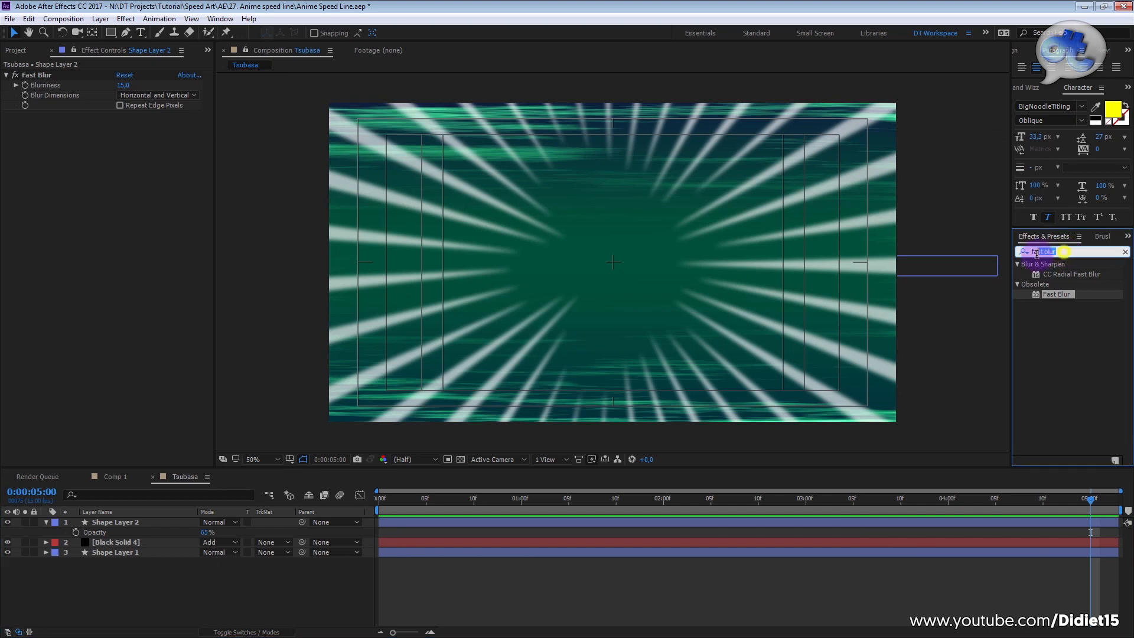
{"action": "left_click", "coordinate": [1071, 254]}
{"action": "type", "text": "glow"}
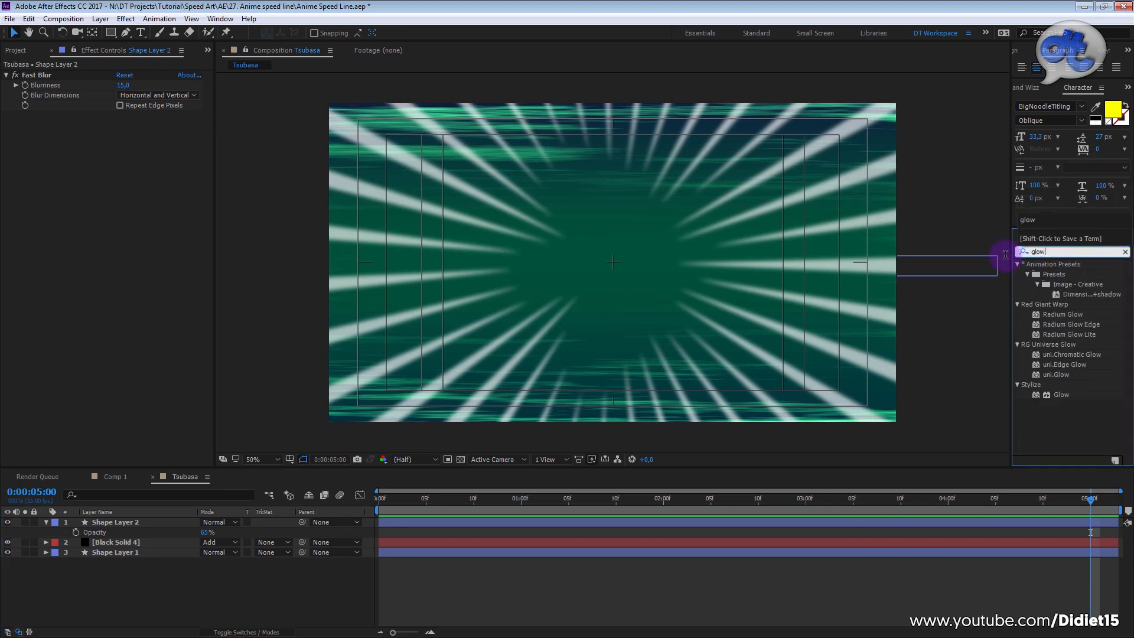
{"action": "key", "text": "Return"}
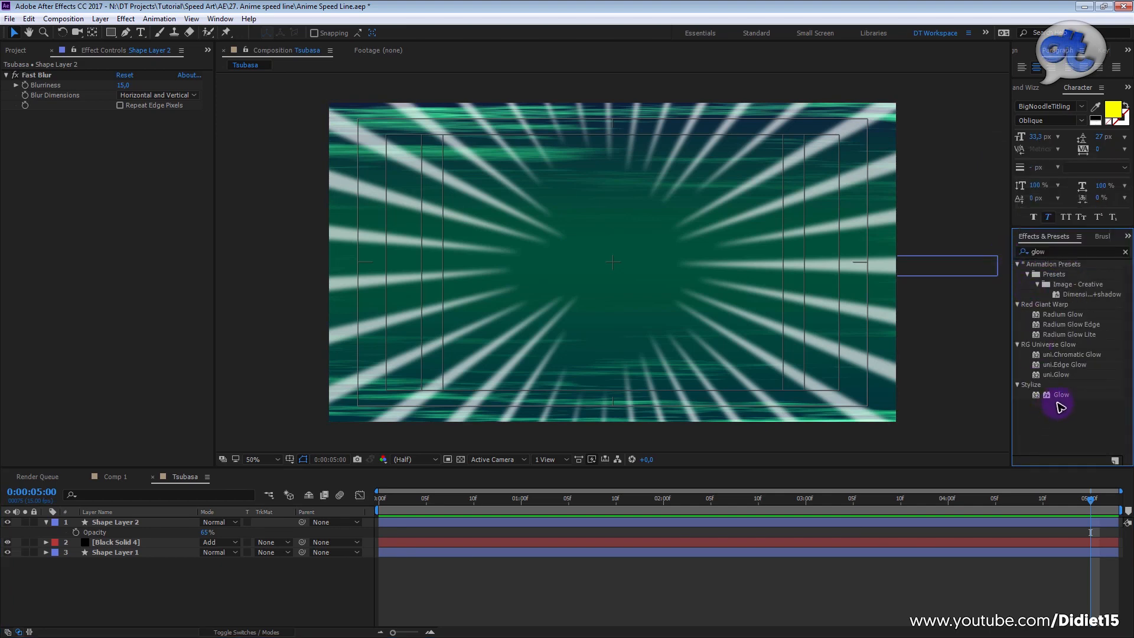
{"action": "left_click_drag", "start_coordinate": [1060, 397], "coordinate": [157, 202]}
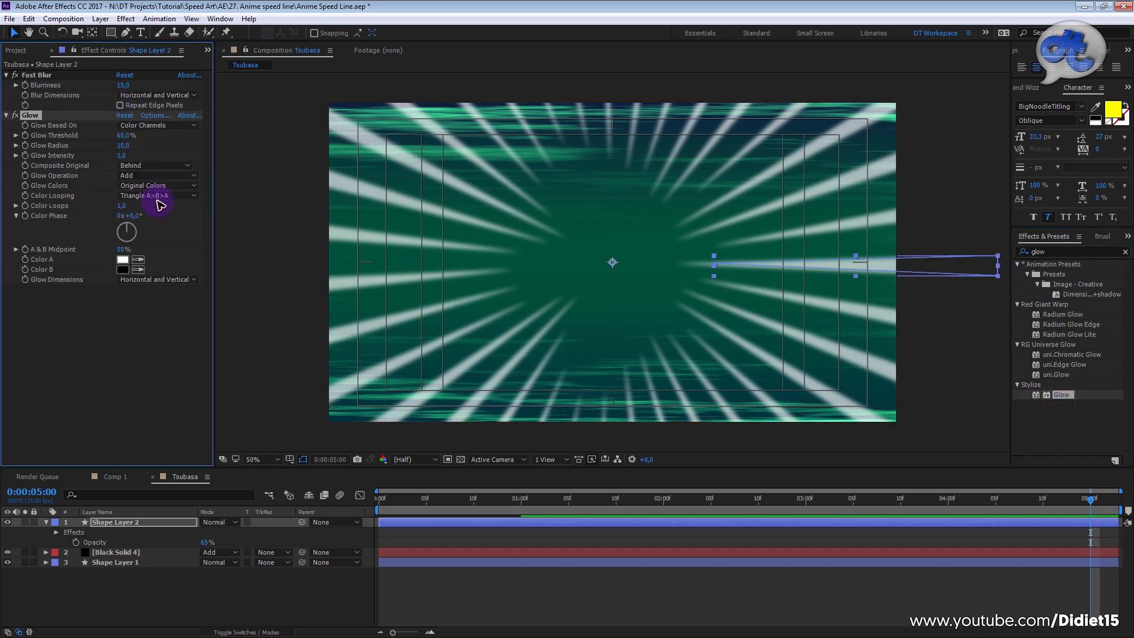
Step: Set the Glow effect's Color A to golden yellow FFD800
{"action": "left_click", "coordinate": [122, 260]}
{"action": "left_click", "coordinate": [334, 426]}
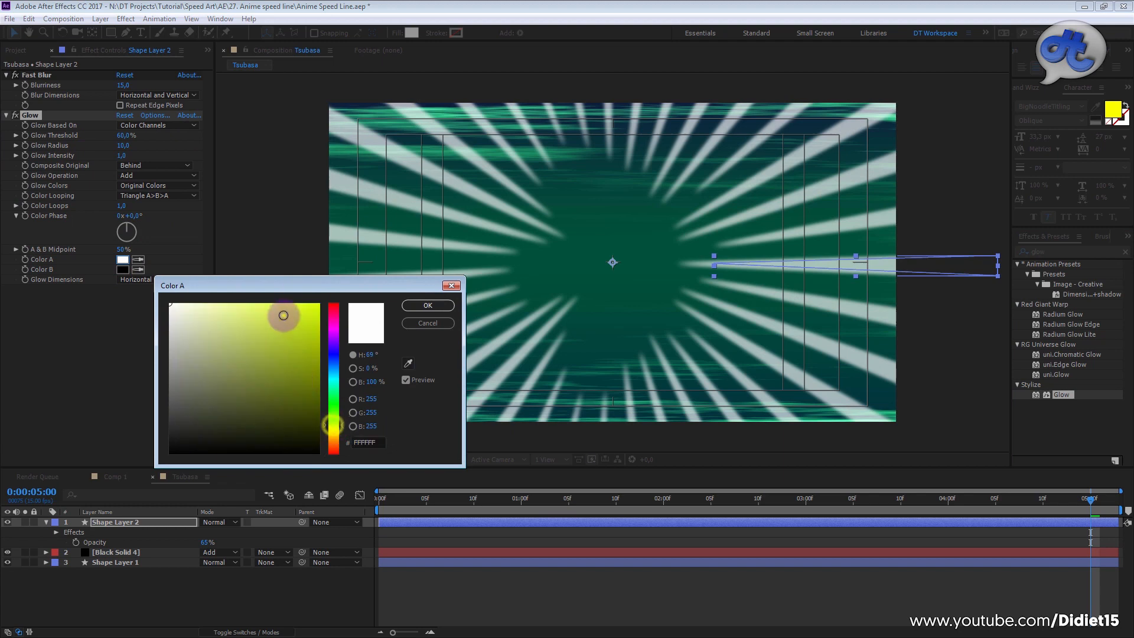
{"action": "left_click_drag", "start_coordinate": [284, 317], "coordinate": [321, 303]}
{"action": "left_click_drag", "start_coordinate": [339, 424], "coordinate": [340, 432]}
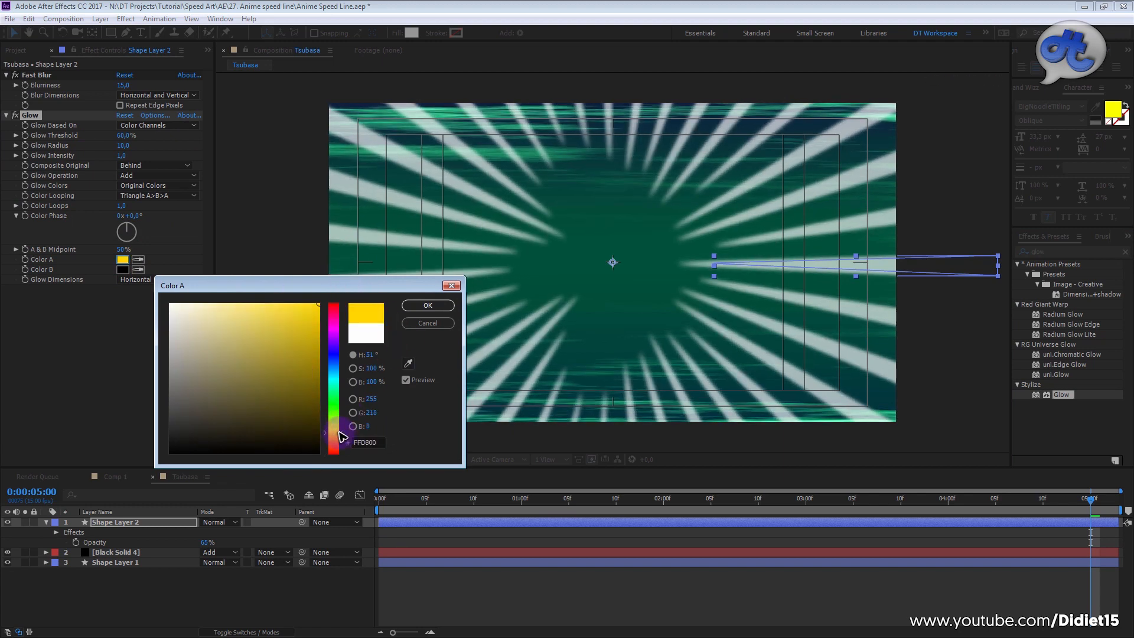
{"action": "left_click", "coordinate": [449, 305]}
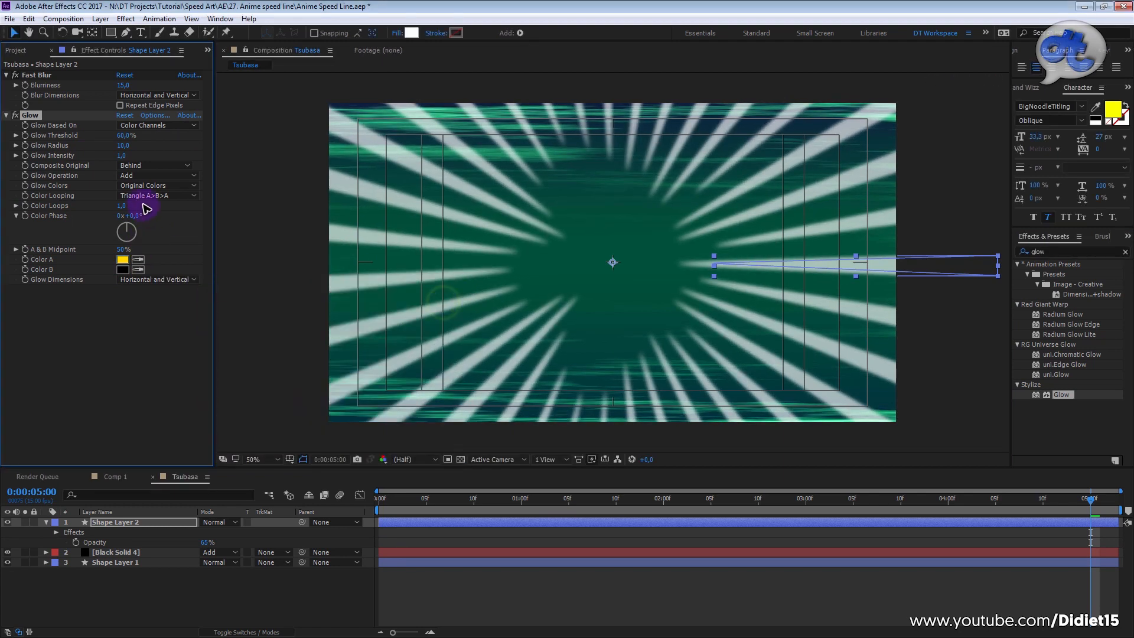
Step: Set Glow Colors to A & B Colors, Glow Radius to 63, and Glow Threshold to 49%
{"action": "left_click", "coordinate": [174, 187]}
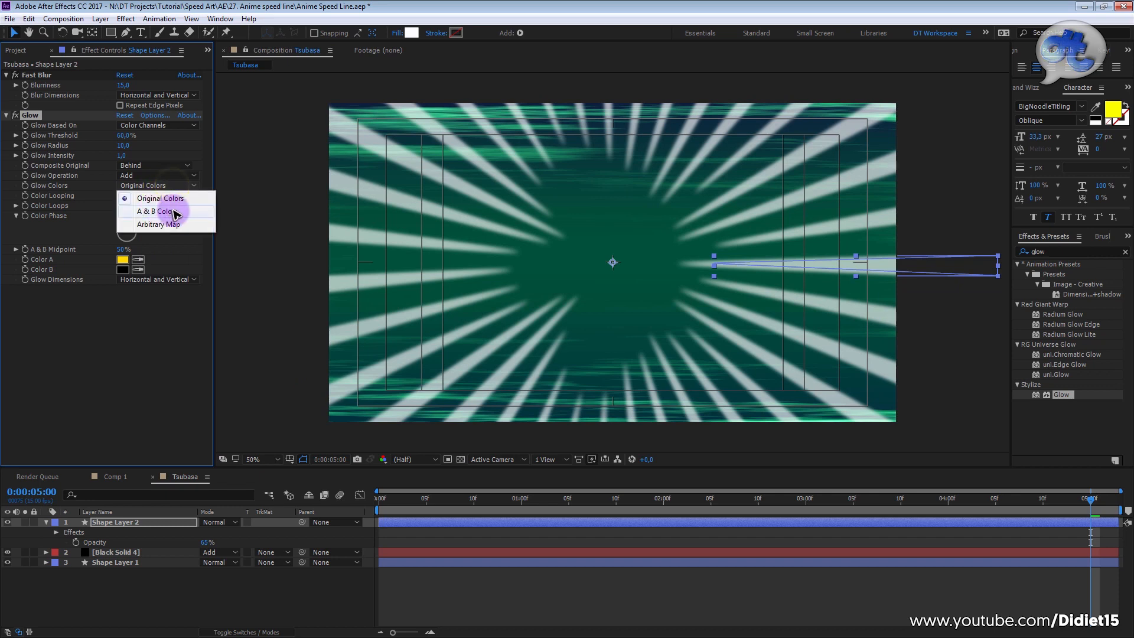
{"action": "left_click", "coordinate": [175, 211]}
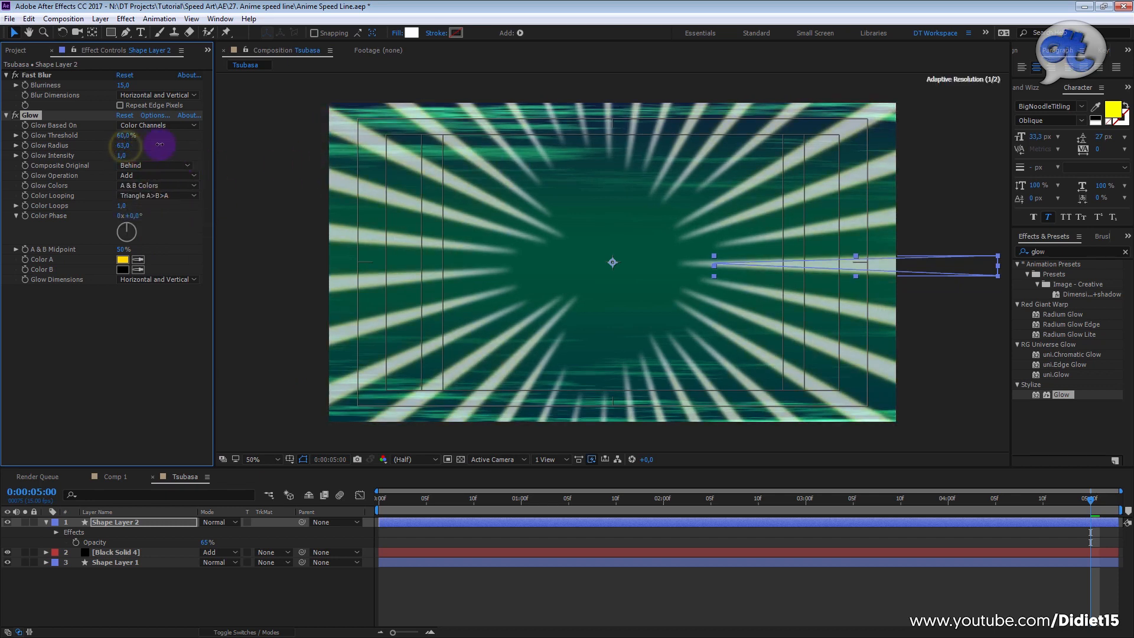
{"action": "left_click_drag", "start_coordinate": [119, 135], "coordinate": [86, 145]}
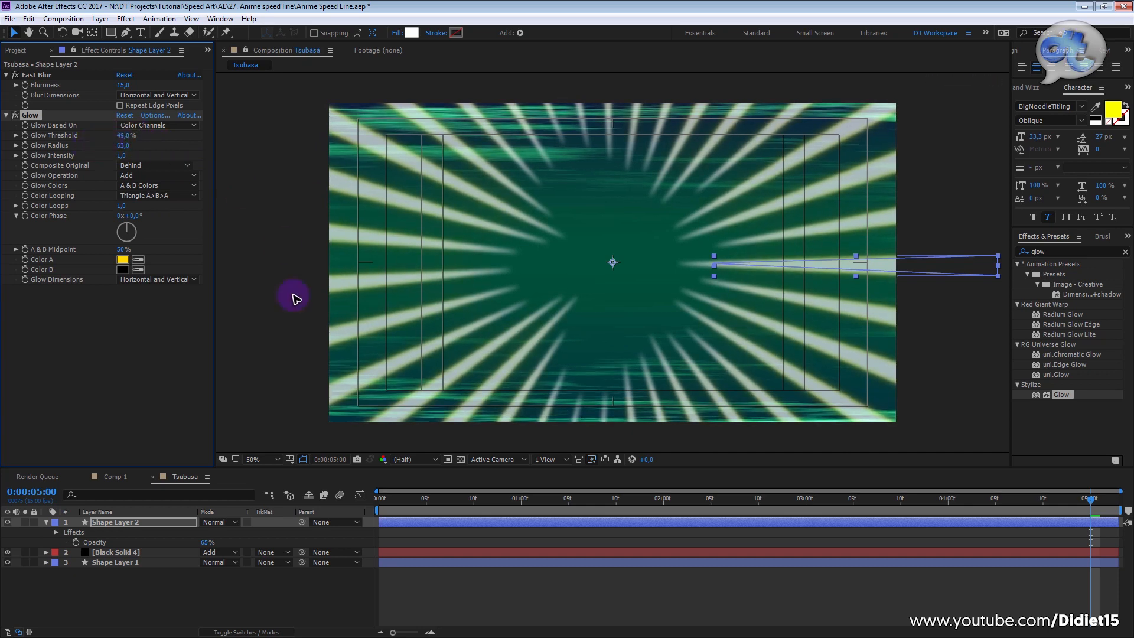
Step: Set Shape Layer 2's Opacity to 58% and preview the glowing speed lines from the start with no layer selected
{"action": "left_click_drag", "start_coordinate": [205, 543], "coordinate": [195, 542]}
{"action": "left_click", "coordinate": [398, 499]}
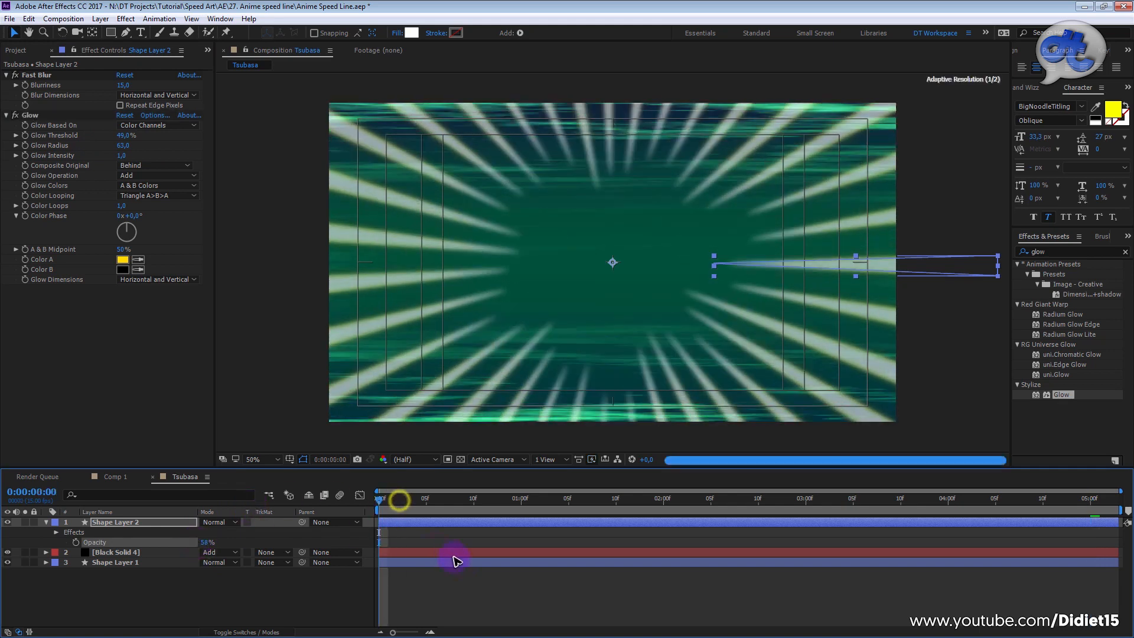
{"action": "left_click", "coordinate": [486, 589]}
{"action": "key", "text": "space"}
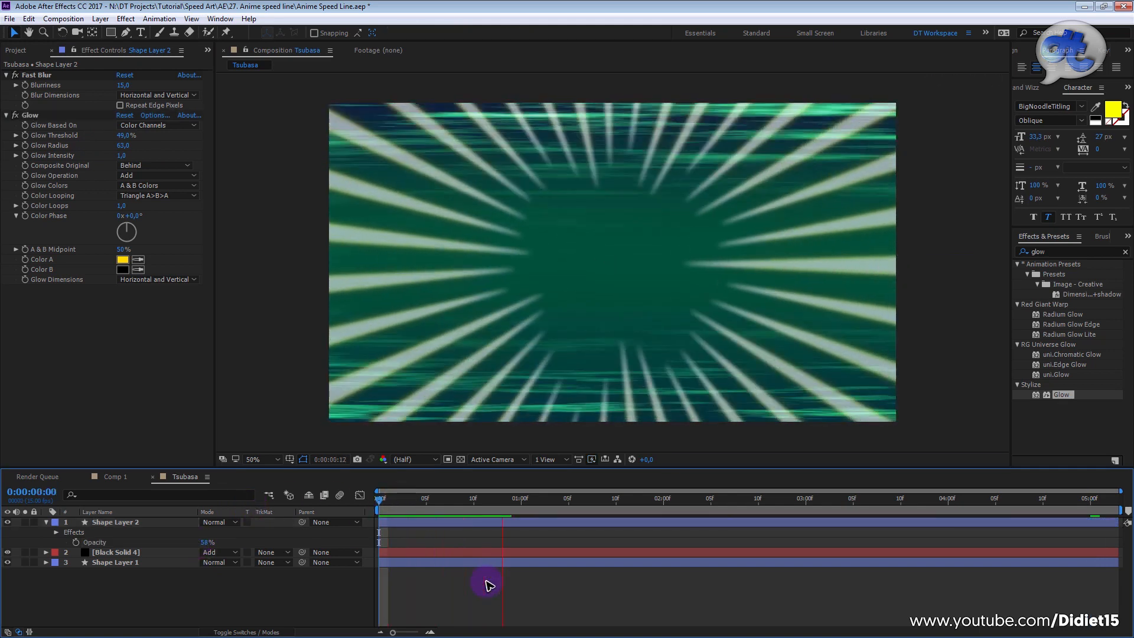
{"action": "left_click", "coordinate": [161, 608]}
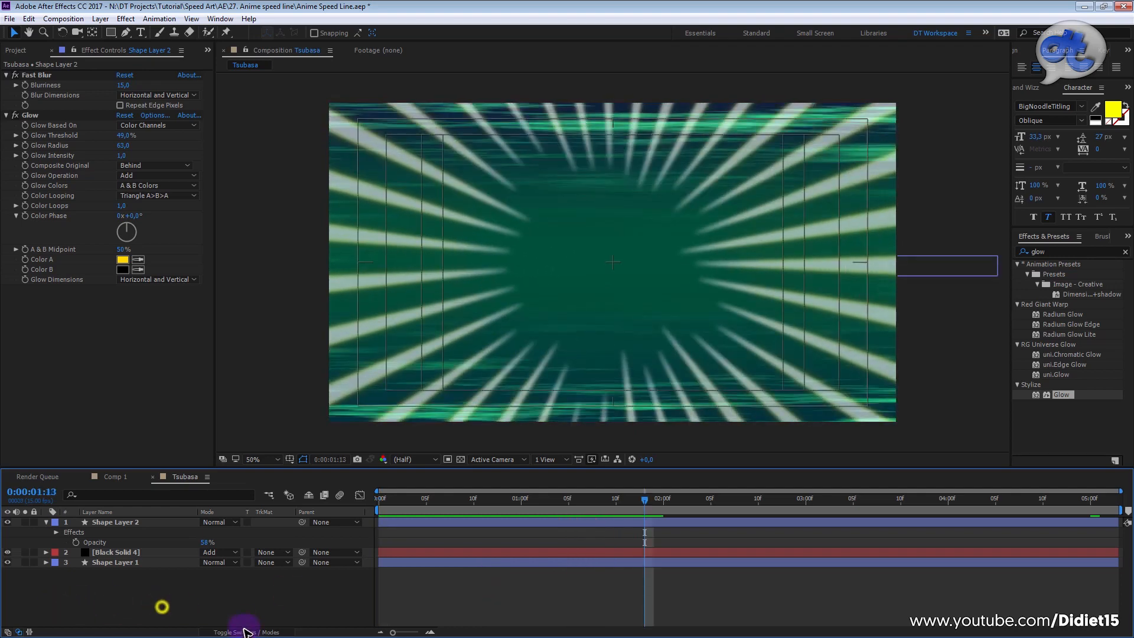
Step: Display the layer switches and enable motion blur for both the composition and Shape Layer 2
{"action": "left_click", "coordinate": [244, 630]}
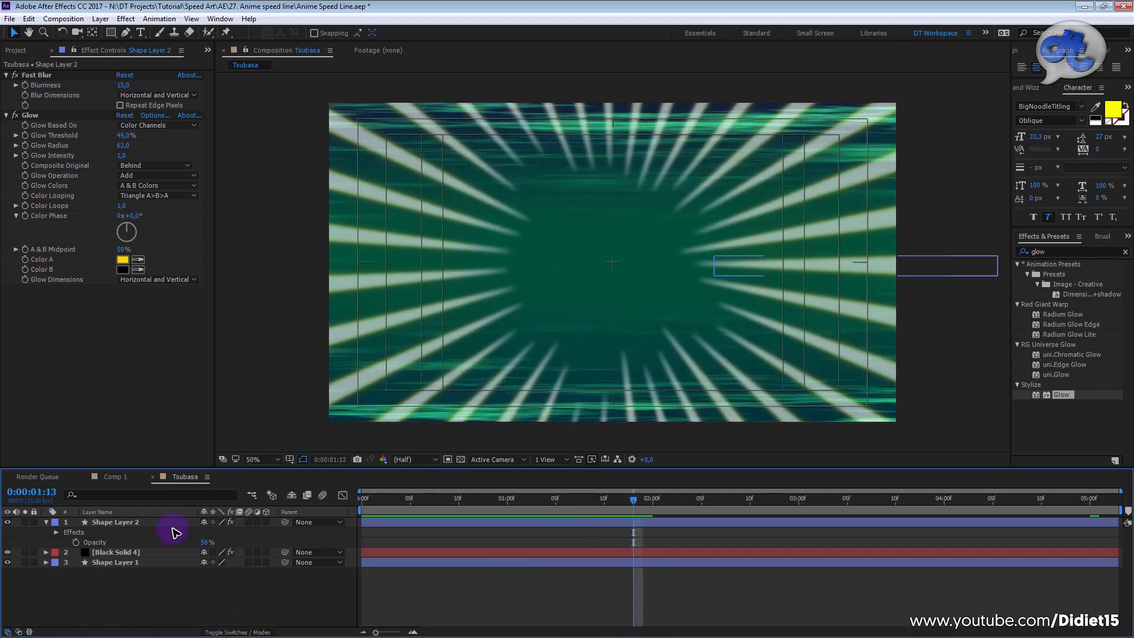
{"action": "left_click", "coordinate": [170, 524]}
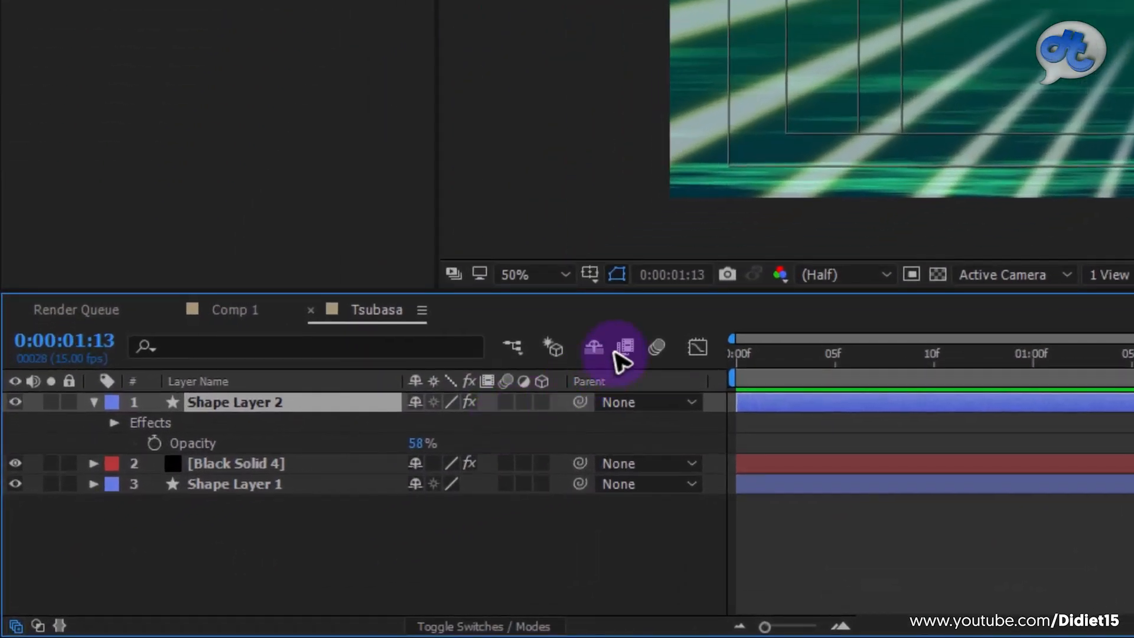
{"action": "left_click", "coordinate": [322, 497]}
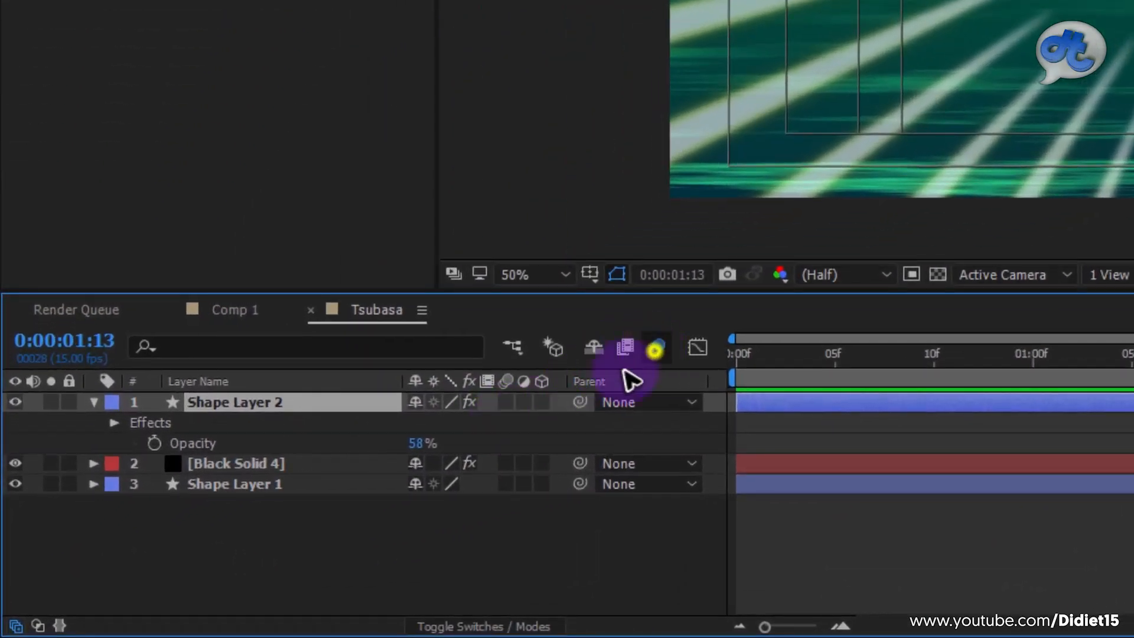
{"action": "left_click", "coordinate": [506, 407]}
Step: Preview the motion-blurred speed lines from the start, and shorten the work area to end just after three seconds
{"action": "left_click_drag", "start_coordinate": [877, 360], "coordinate": [506, 348]}
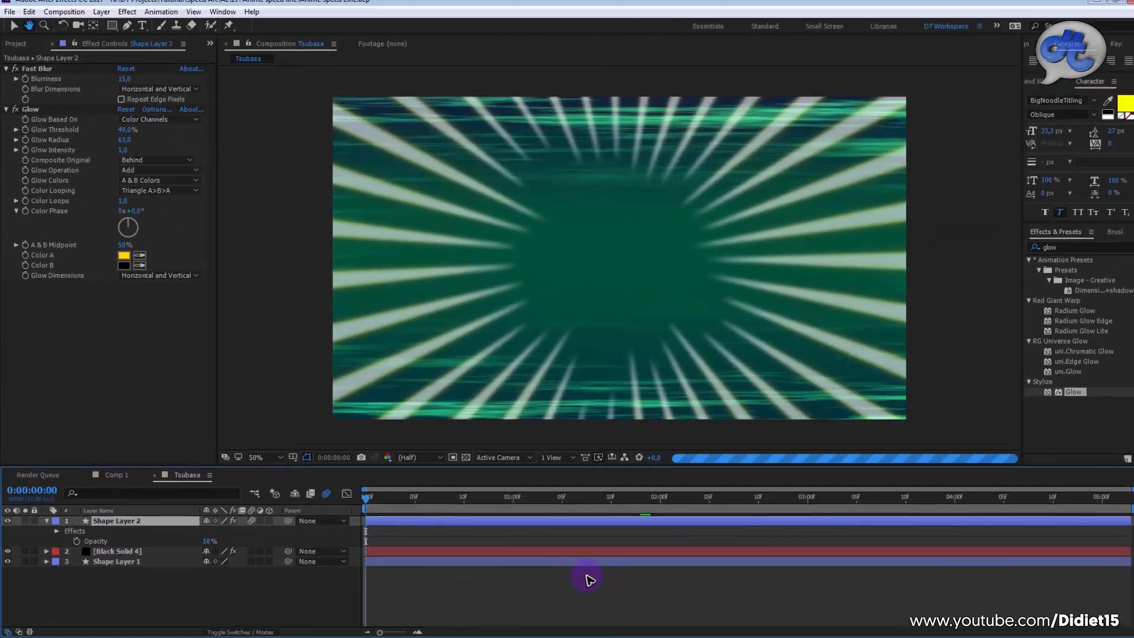
{"action": "key", "text": "space"}
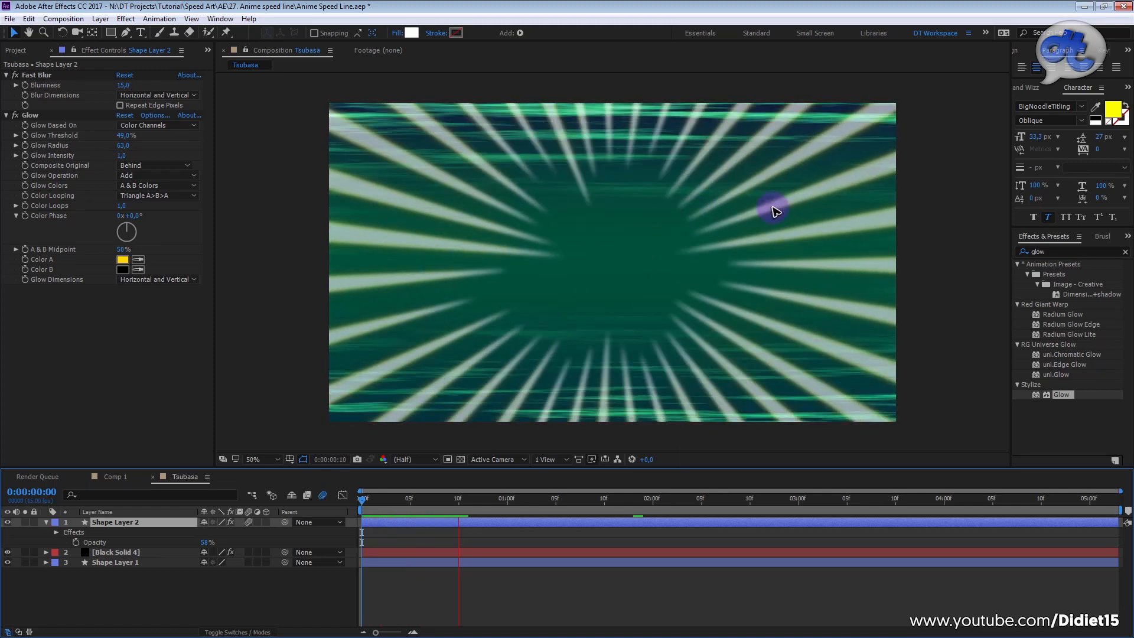
{"action": "left_click_drag", "start_coordinate": [516, 500], "coordinate": [342, 502]}
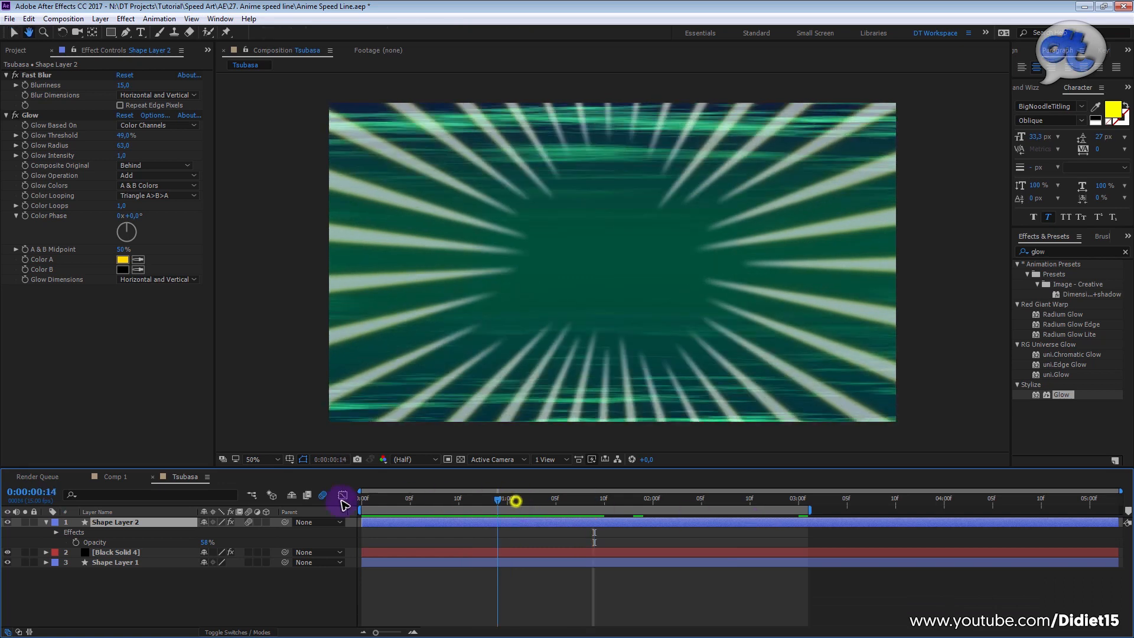
Step: Collapse Shape Layer 2's properties and add Tsubasa.png from the project to the composition directly beneath Shape Layer 2
{"action": "key", "text": "space"}
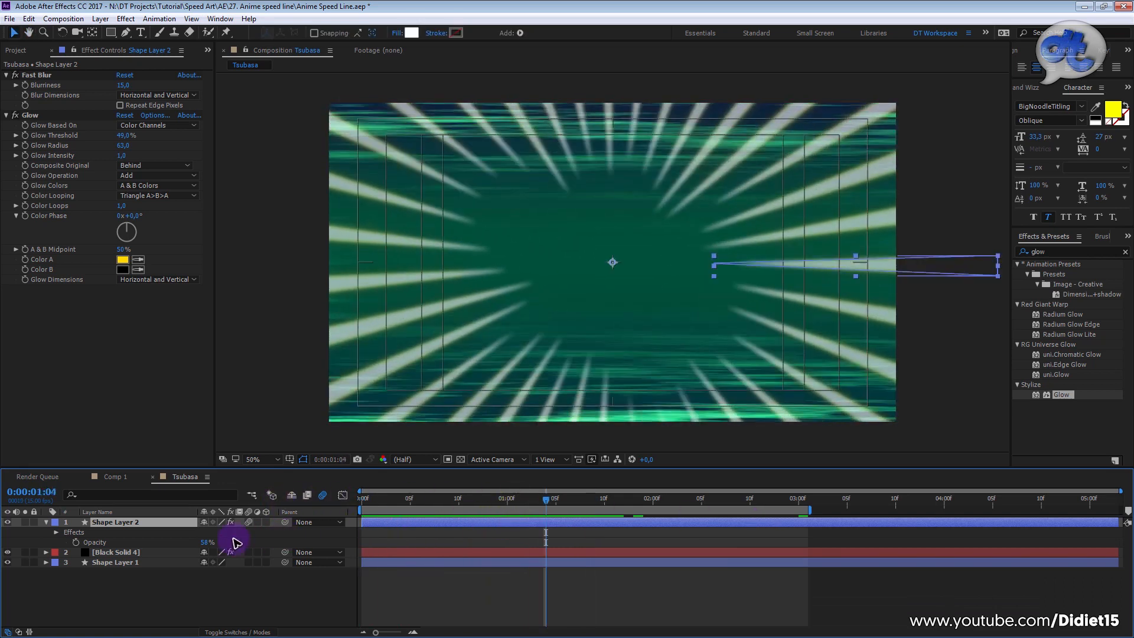
{"action": "left_click", "coordinate": [46, 522]}
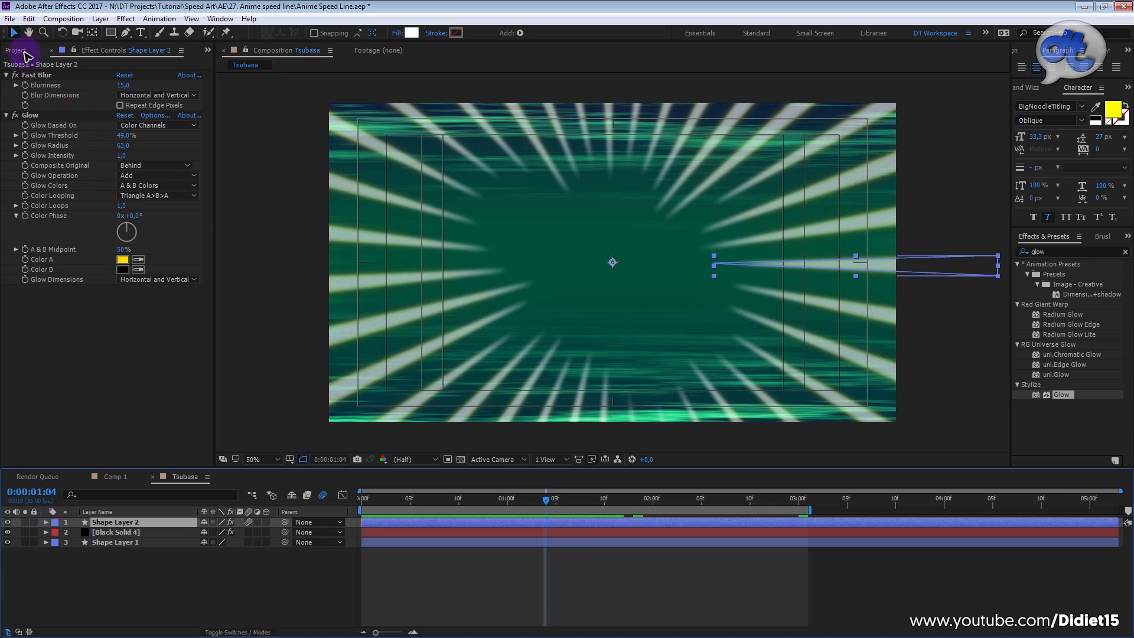
{"action": "left_click", "coordinate": [23, 52]}
{"action": "left_click", "coordinate": [34, 299]}
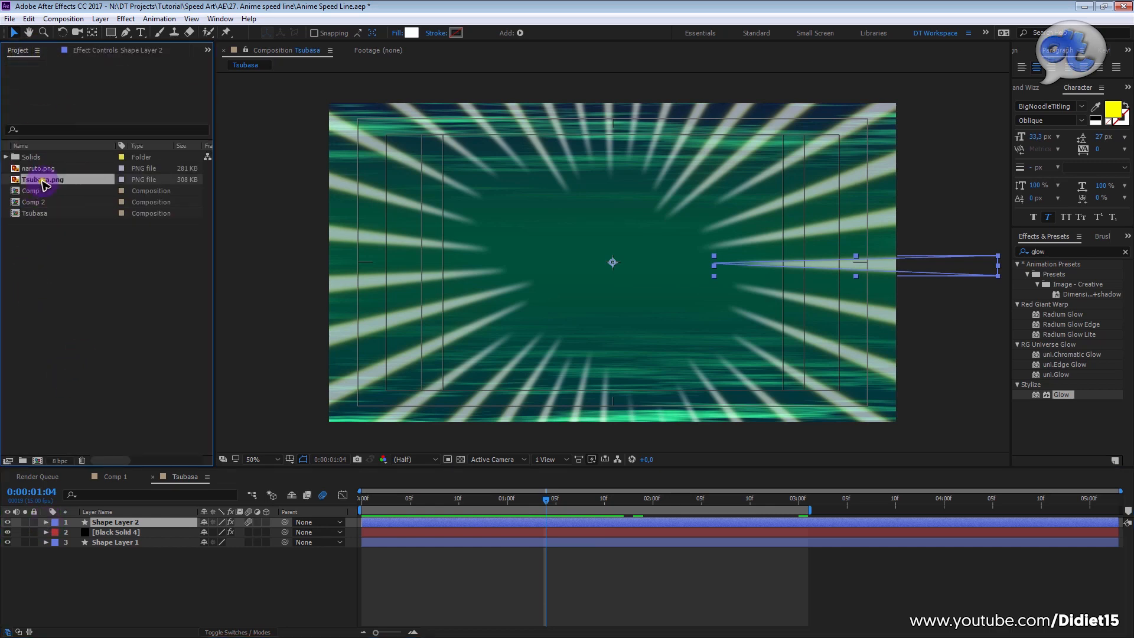
{"action": "left_click", "coordinate": [43, 179]}
{"action": "left_click", "coordinate": [40, 169]}
{"action": "left_click", "coordinate": [41, 180]}
{"action": "left_click", "coordinate": [40, 169]}
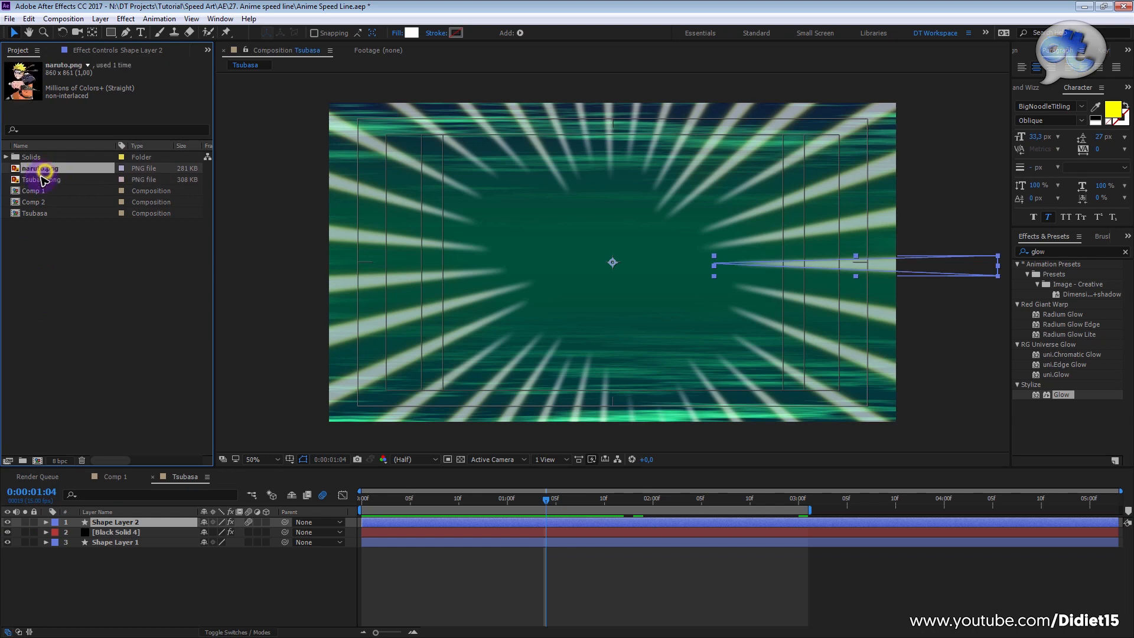
{"action": "left_click", "coordinate": [42, 179]}
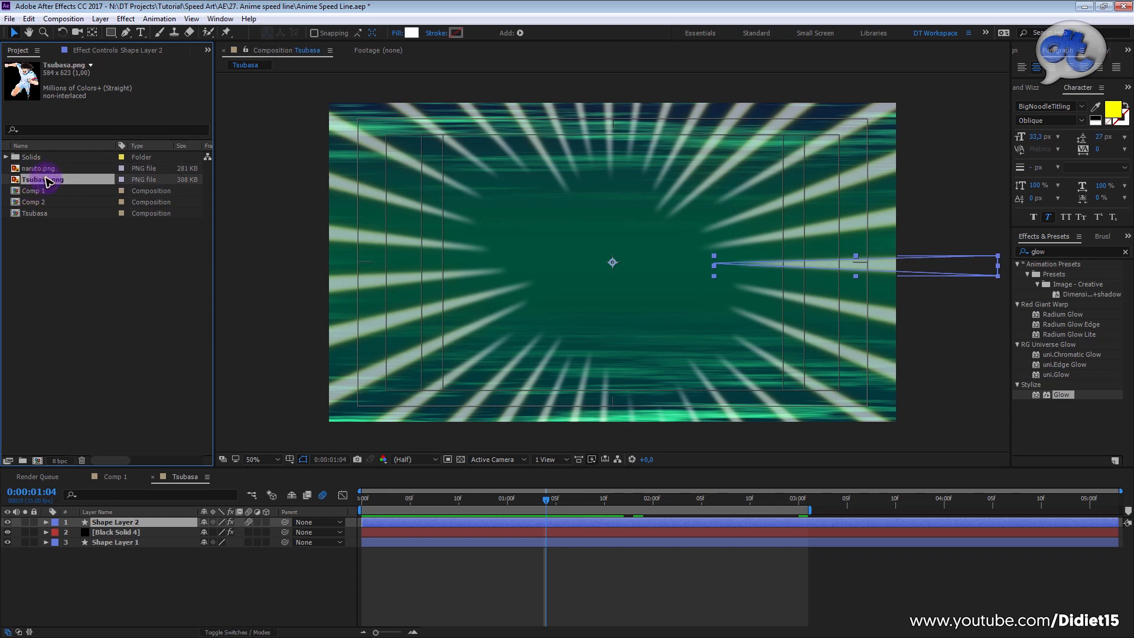
{"action": "mouse_move", "coordinate": [147, 508]}
{"action": "left_mouse_down"}
{"action": "mouse_move", "coordinate": [140, 540]}
{"action": "mouse_move", "coordinate": [137, 527]}
{"action": "left_mouse_up"}
Step: Select the Tsubasa.png layer and shift the character down in the frame to about 962, 654
{"action": "left_click", "coordinate": [135, 523]}
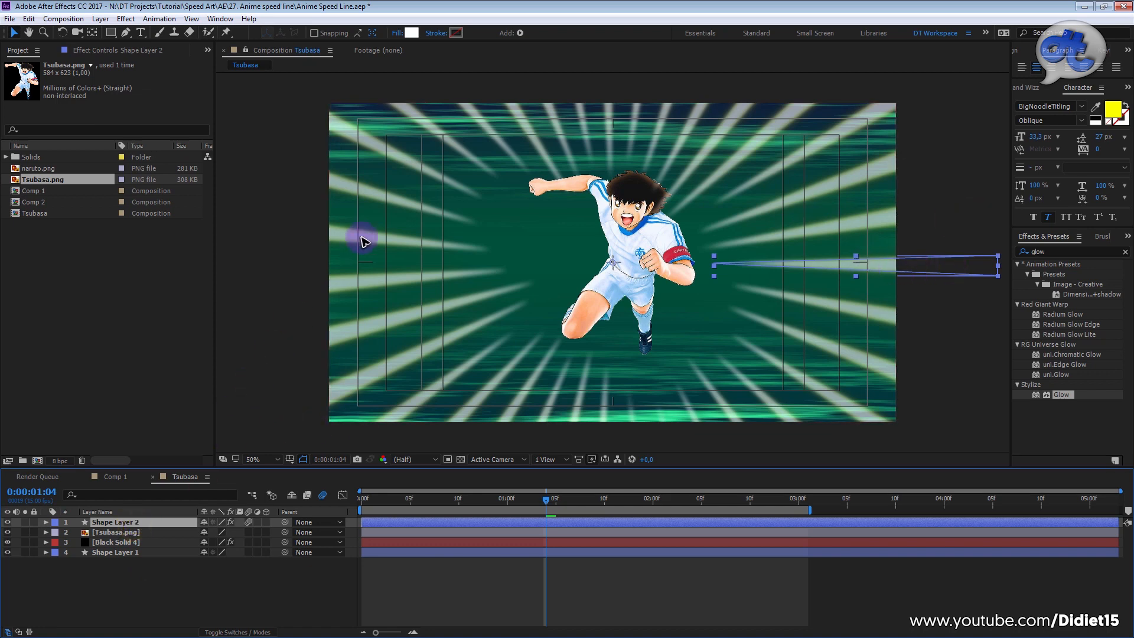
{"action": "left_click", "coordinate": [130, 542]}
{"action": "left_click", "coordinate": [130, 532]}
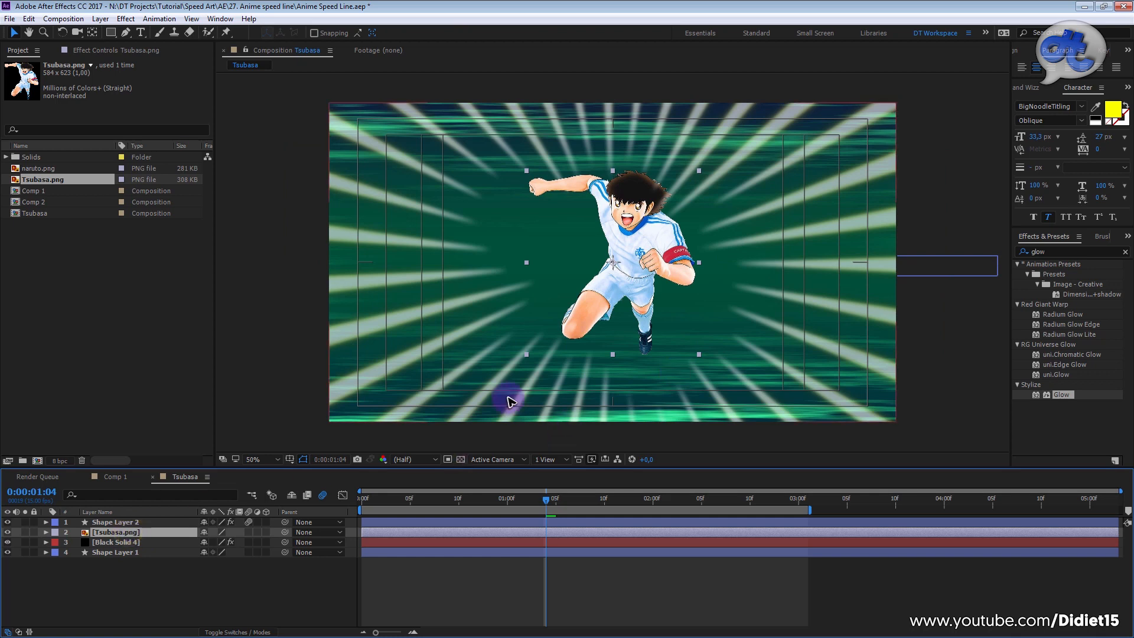
{"action": "left_click_drag", "start_coordinate": [703, 268], "coordinate": [632, 279]}
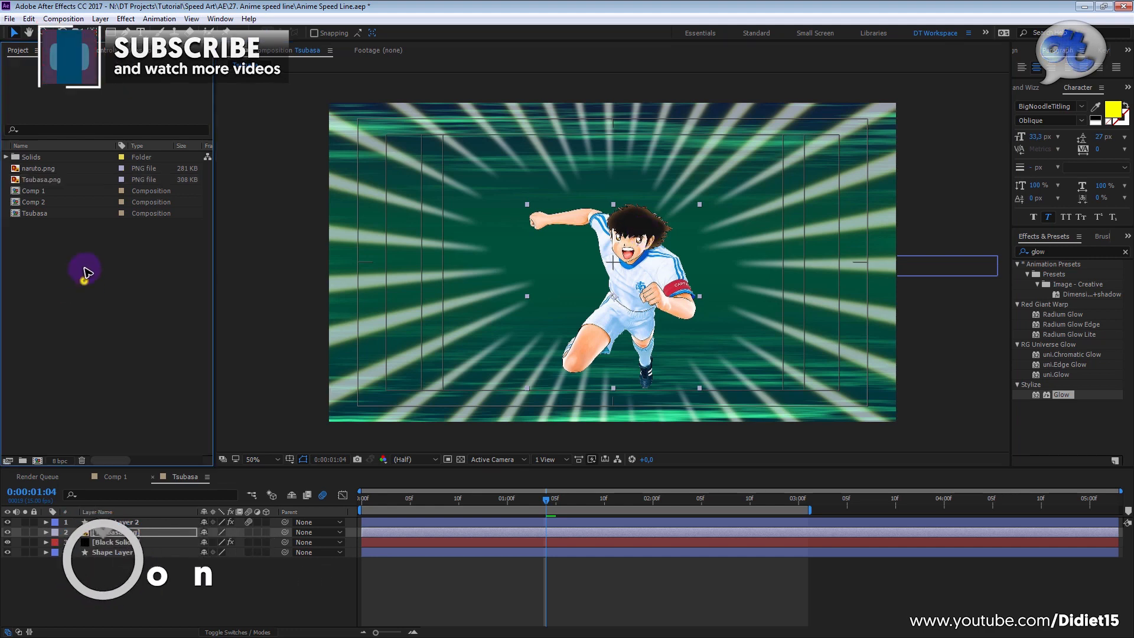
Step: Move the current time to 0:00:00:05 for the start of the Tsubasa animation
{"action": "left_click", "coordinate": [40, 169]}
{"action": "left_click", "coordinate": [41, 179]}
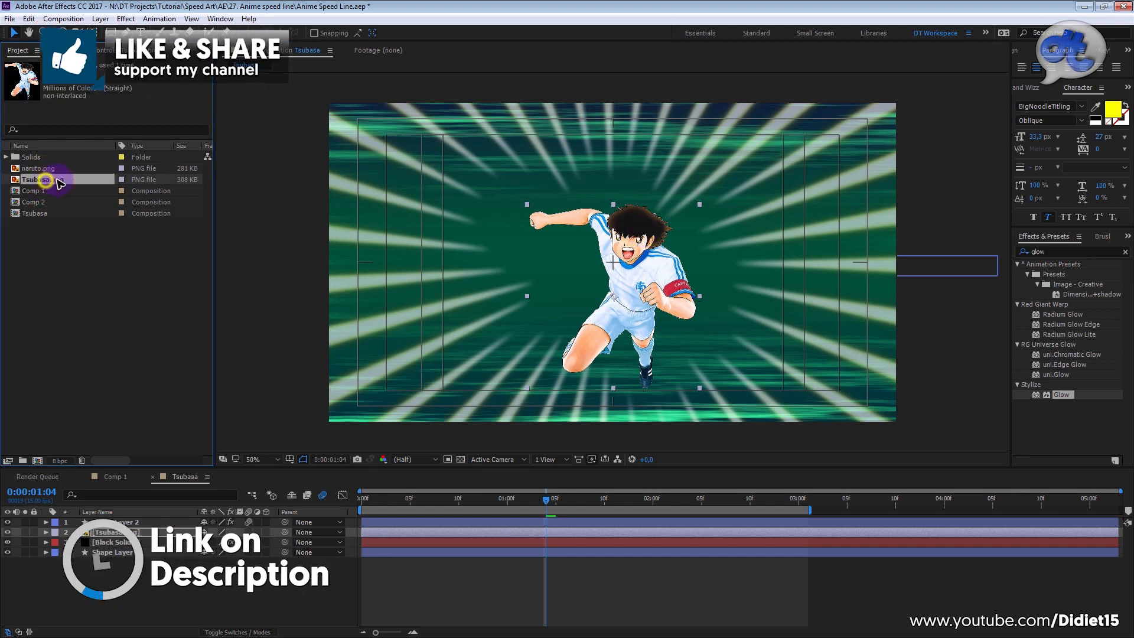
{"action": "left_click", "coordinate": [537, 498]}
{"action": "left_click_drag", "start_coordinate": [527, 512], "coordinate": [546, 507]}
{"action": "left_click_drag", "start_coordinate": [444, 501], "coordinate": [407, 499]}
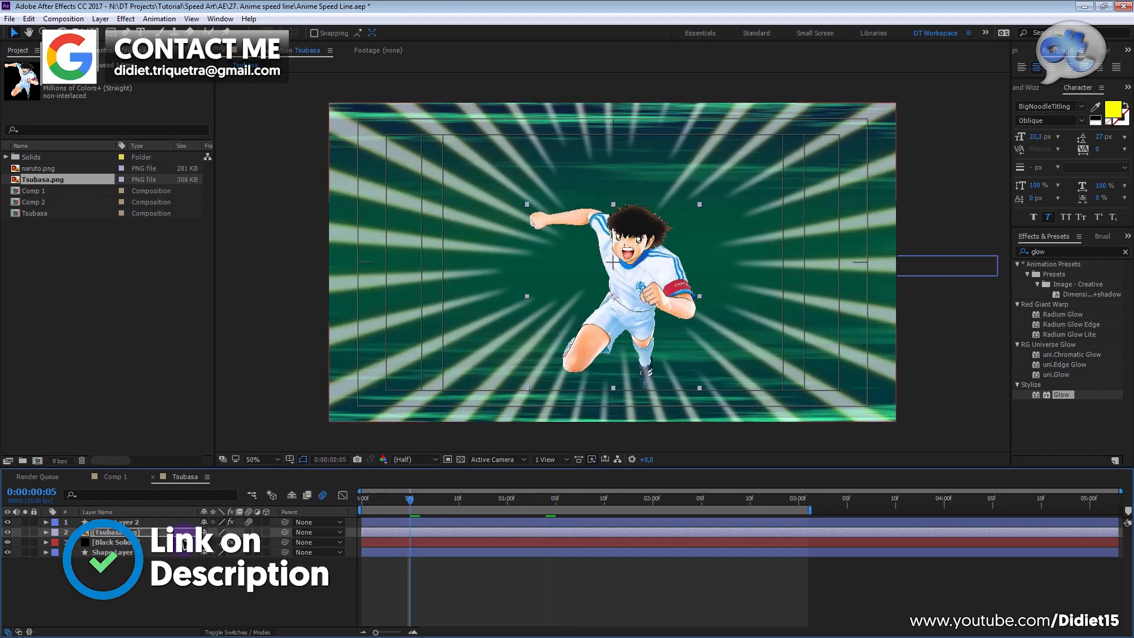
{"action": "left_click", "coordinate": [628, 297]}
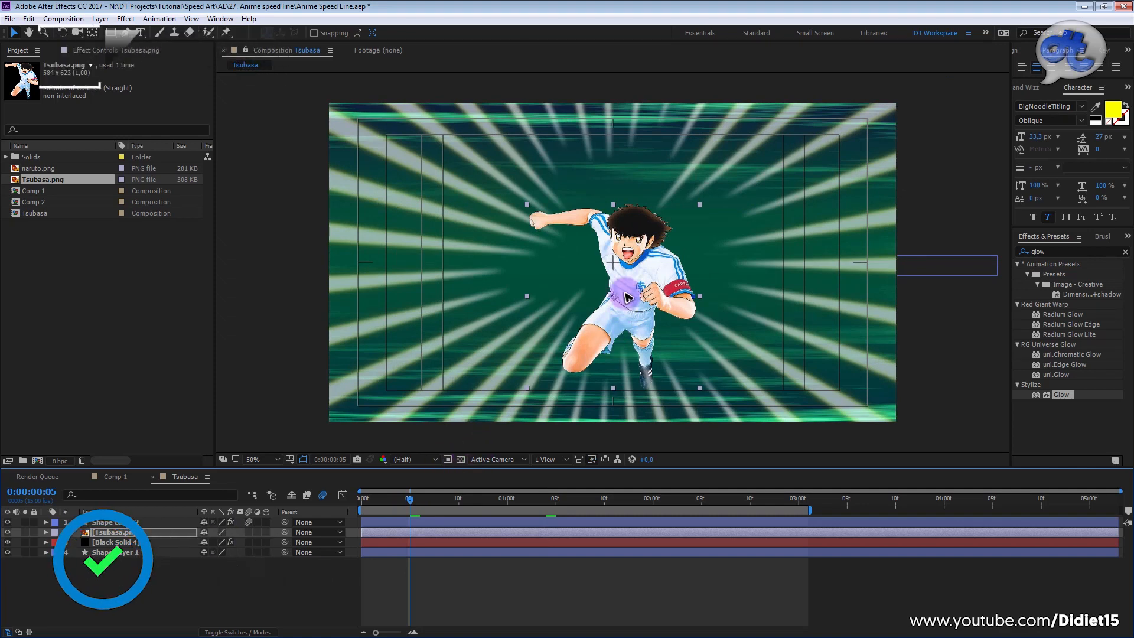
Step: Reveal Tsubasa.png's Scale, Rotation and Position properties and turn on keyframing for all three at 0:00:00:05
{"action": "left_click", "coordinate": [409, 533]}
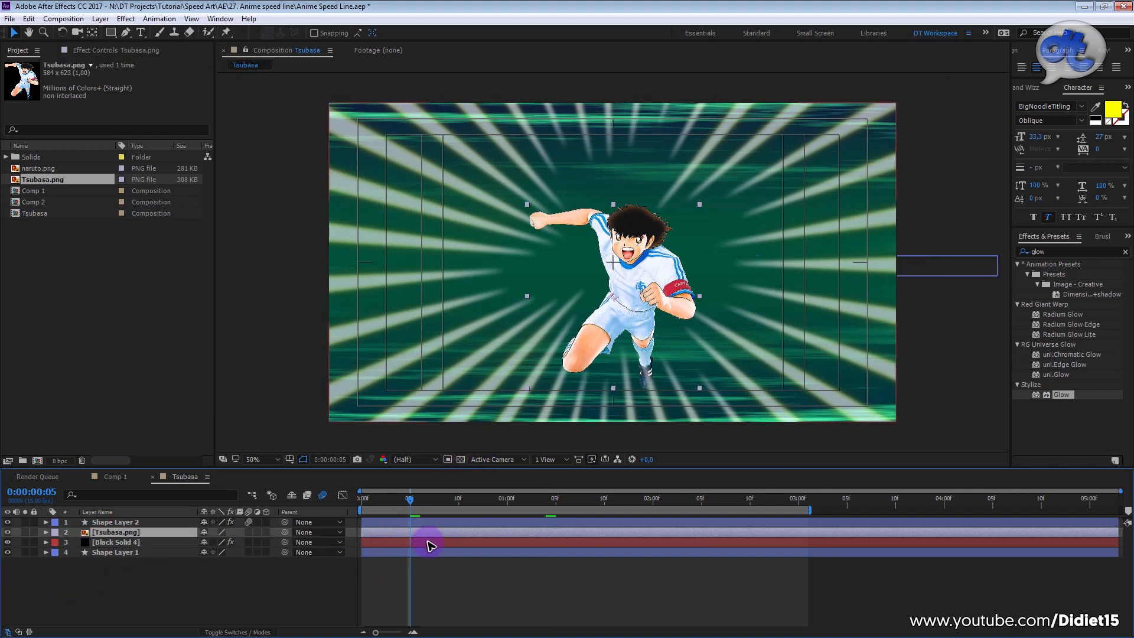
{"action": "key", "text": "s"}
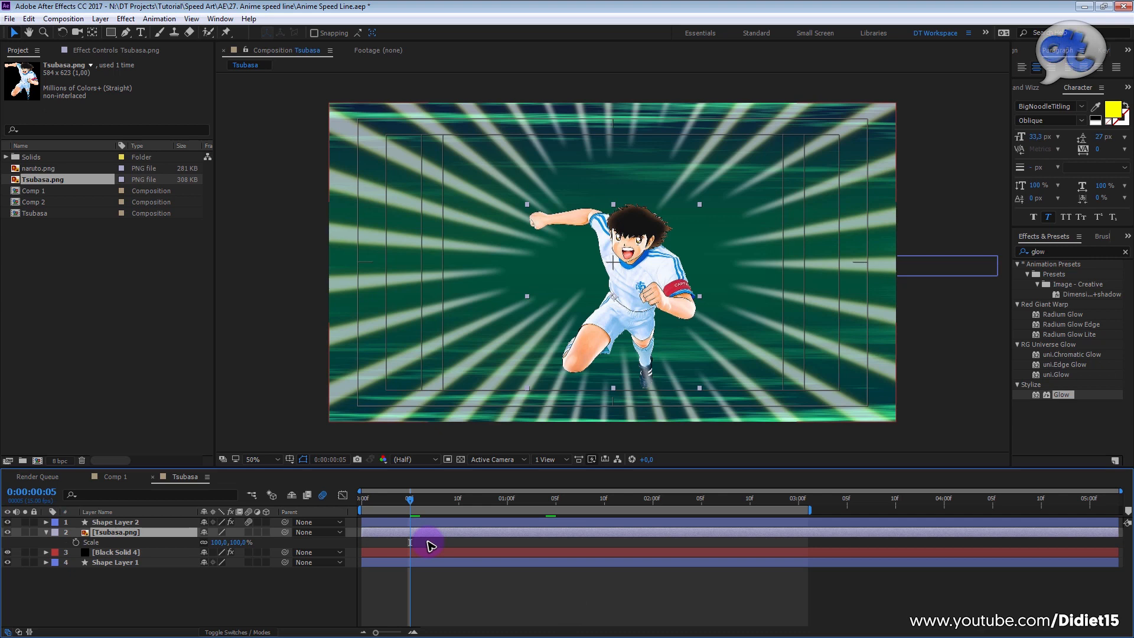
{"action": "key", "text": "shift+r"}
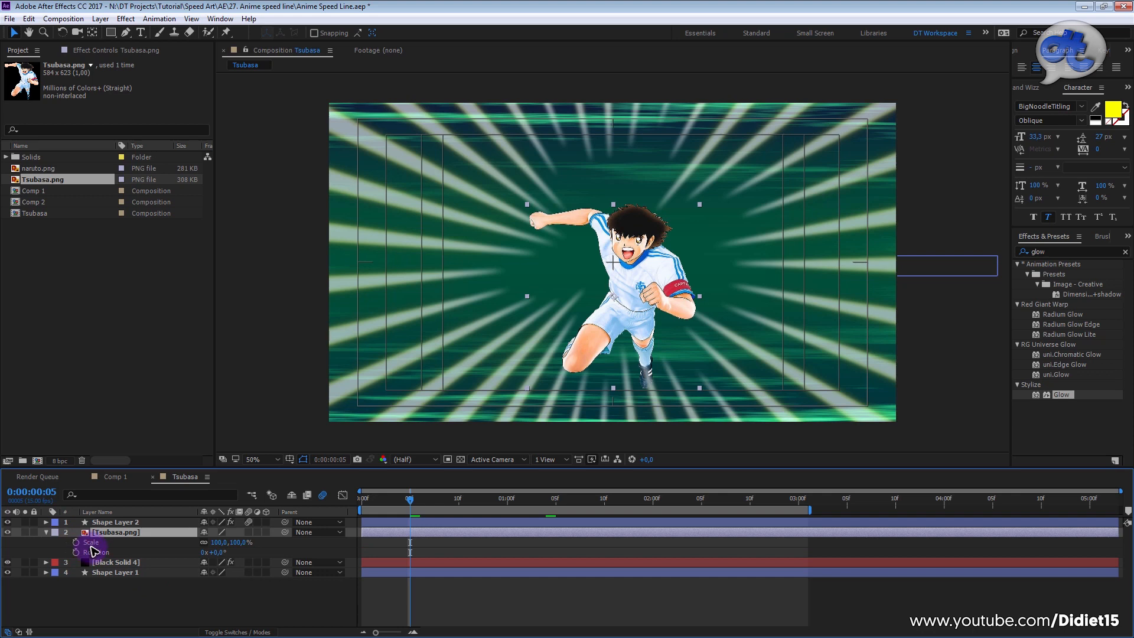
{"action": "key", "text": "shift+p"}
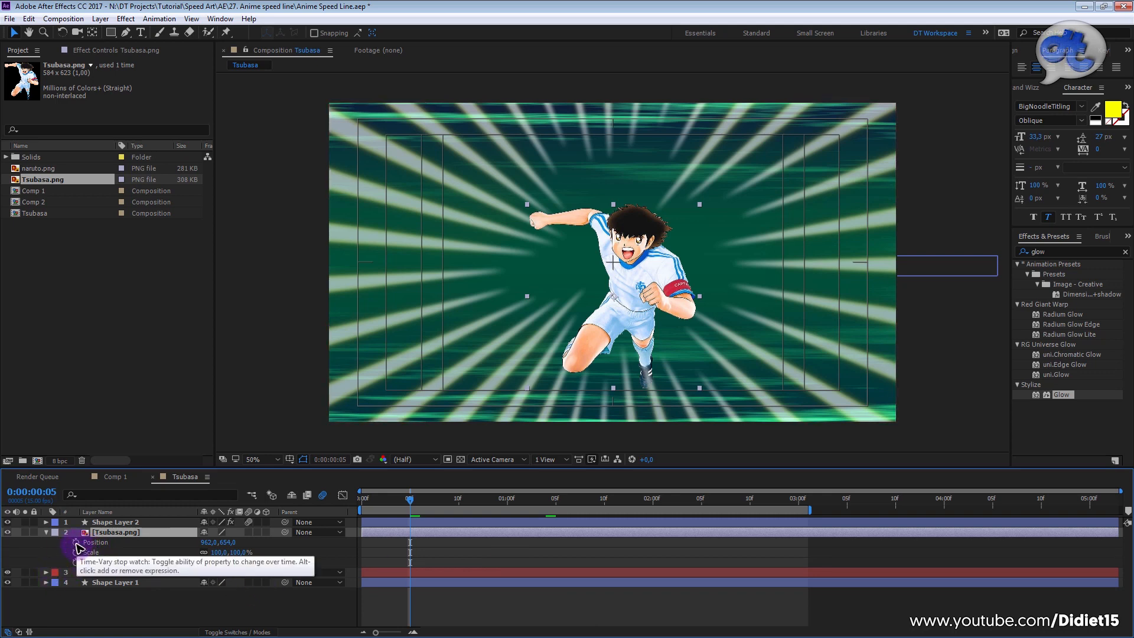
{"action": "left_click", "coordinate": [76, 542]}
{"action": "left_click", "coordinate": [76, 553]}
{"action": "left_click", "coordinate": [76, 562]}
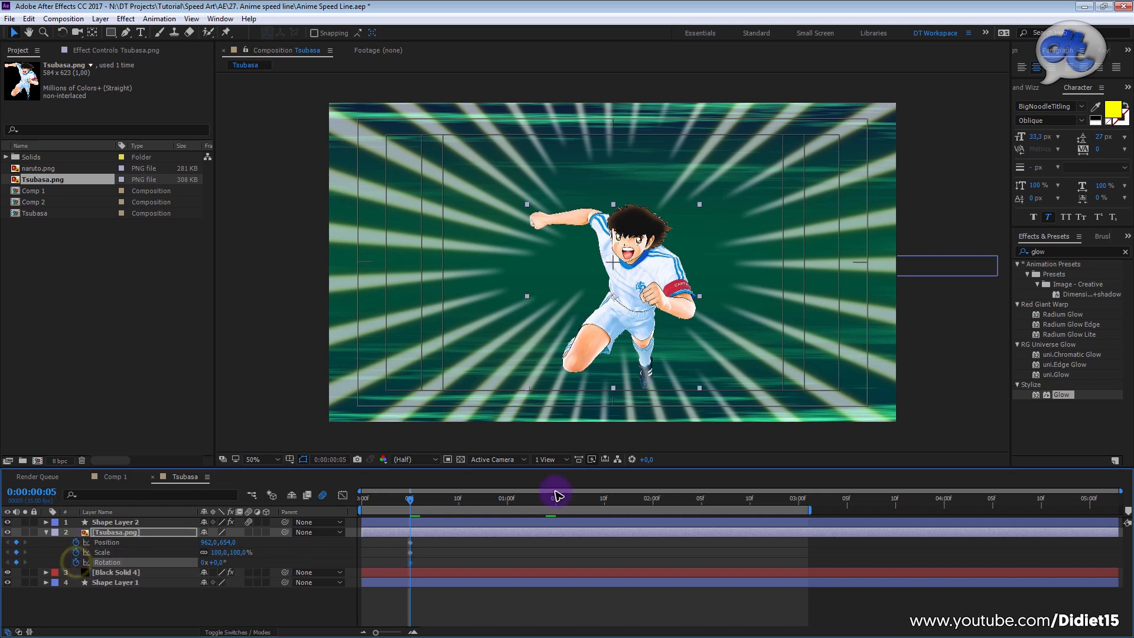
Step: Keyframe Tsubasa.png's Position at about 1654, 844 in the lower-right corner at 0:00:00:05, and about 900, 670 at 0:00:01:00
{"action": "mouse_move", "coordinate": [408, 498]}
{"action": "left_mouse_down"}
{"action": "mouse_move", "coordinate": [504, 499]}
{"action": "mouse_move", "coordinate": [412, 519]}
{"action": "left_mouse_up"}
{"action": "left_click_drag", "start_coordinate": [630, 284], "coordinate": [836, 344]}
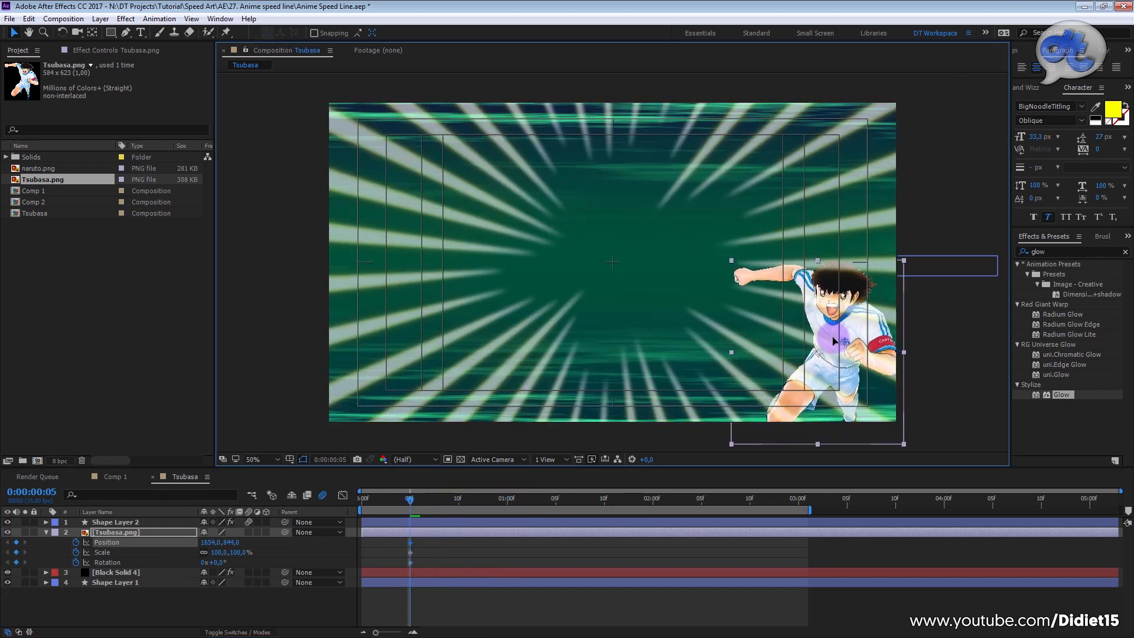
{"action": "left_click", "coordinate": [507, 507]}
{"action": "left_click_drag", "start_coordinate": [844, 334], "coordinate": [622, 283]}
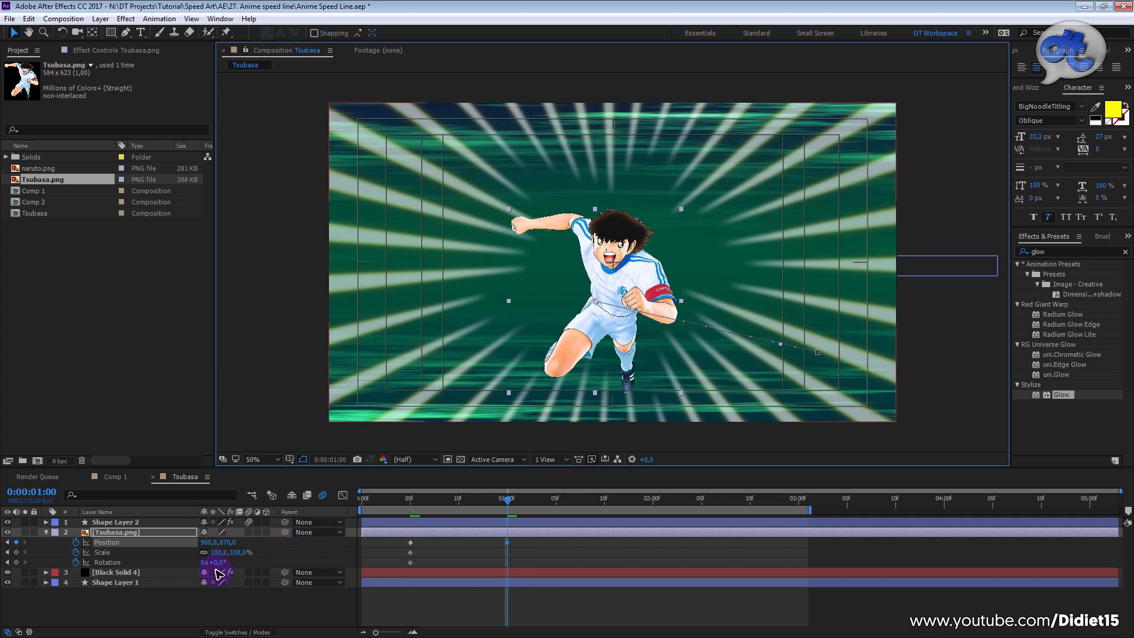
Step: Keyframe Tsubasa.png's Rotation at 15° at 0:00:00:05 and at -8° at 0:00:01:00
{"action": "left_click", "coordinate": [409, 498]}
{"action": "left_click_drag", "start_coordinate": [217, 562], "coordinate": [226, 562]}
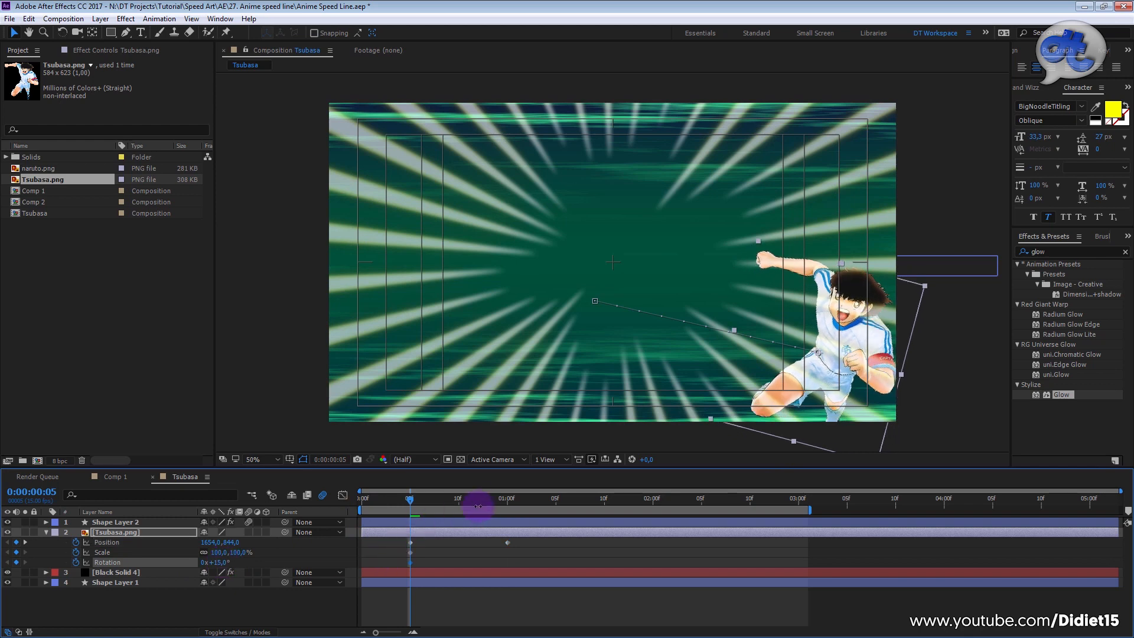
{"action": "left_click", "coordinate": [505, 502]}
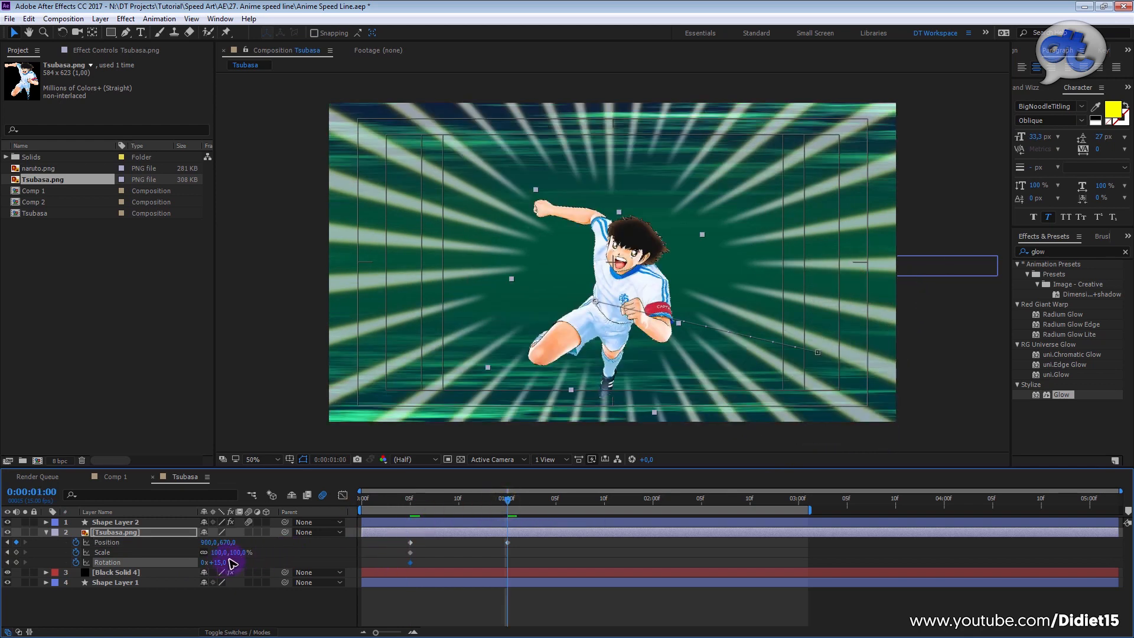
{"action": "left_click_drag", "start_coordinate": [218, 562], "coordinate": [211, 564]}
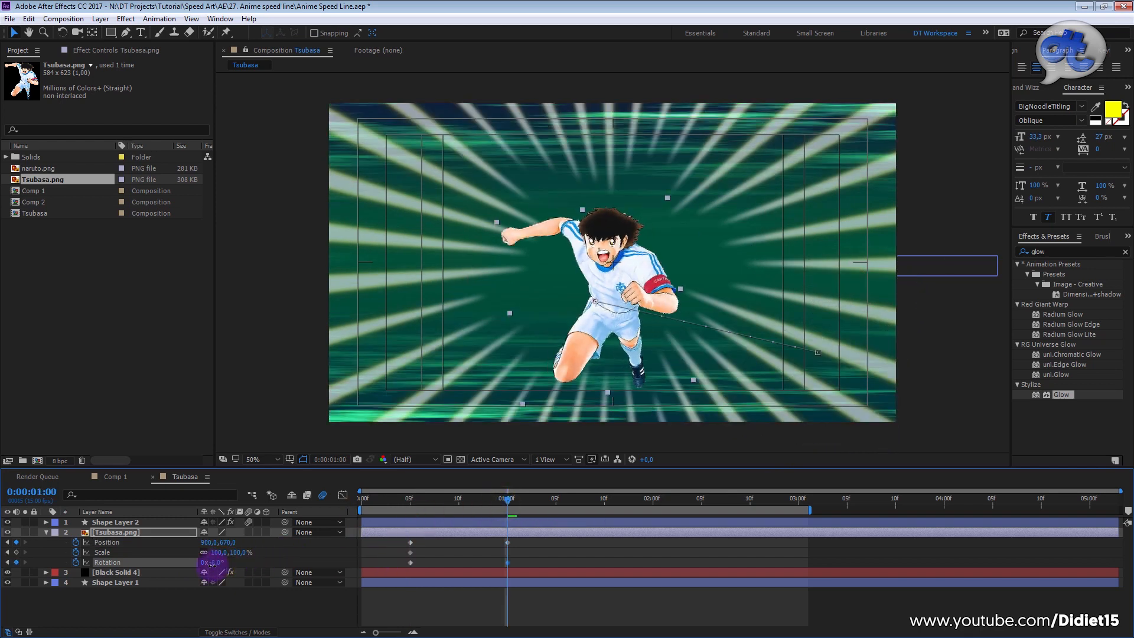
Step: At 0:00:01:00, enlarge Tsubasa.png to about 218.6% Scale and reposition it to about 932, 750
{"action": "left_click_drag", "start_coordinate": [218, 554], "coordinate": [644, 273]}
{"action": "left_click", "coordinate": [642, 262]}
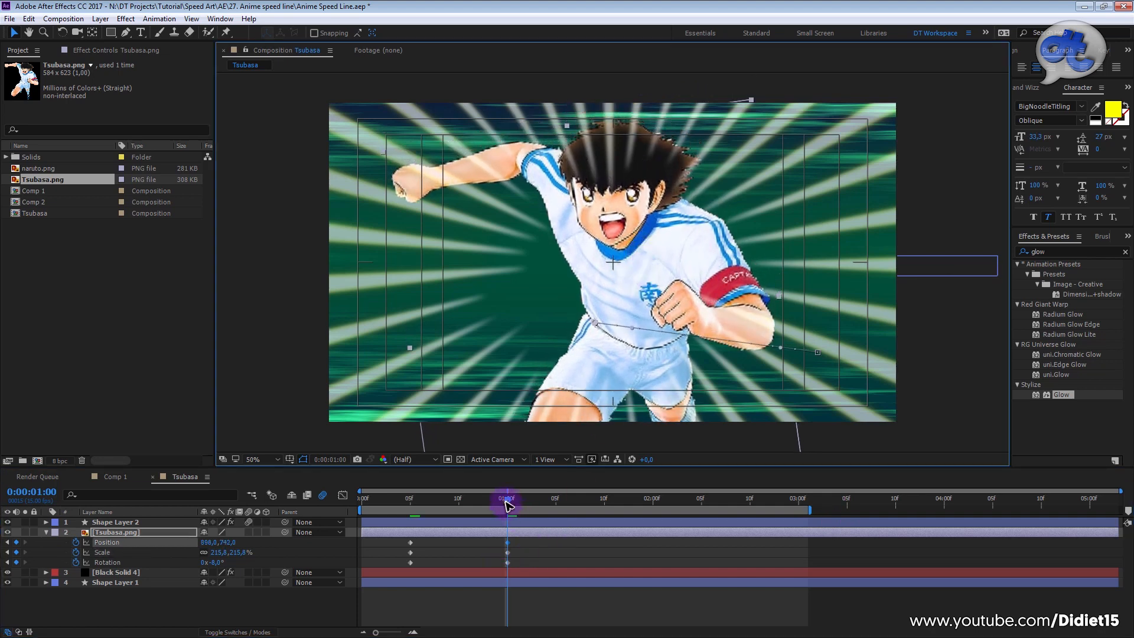
{"action": "left_click_drag", "start_coordinate": [617, 266], "coordinate": [628, 269]}
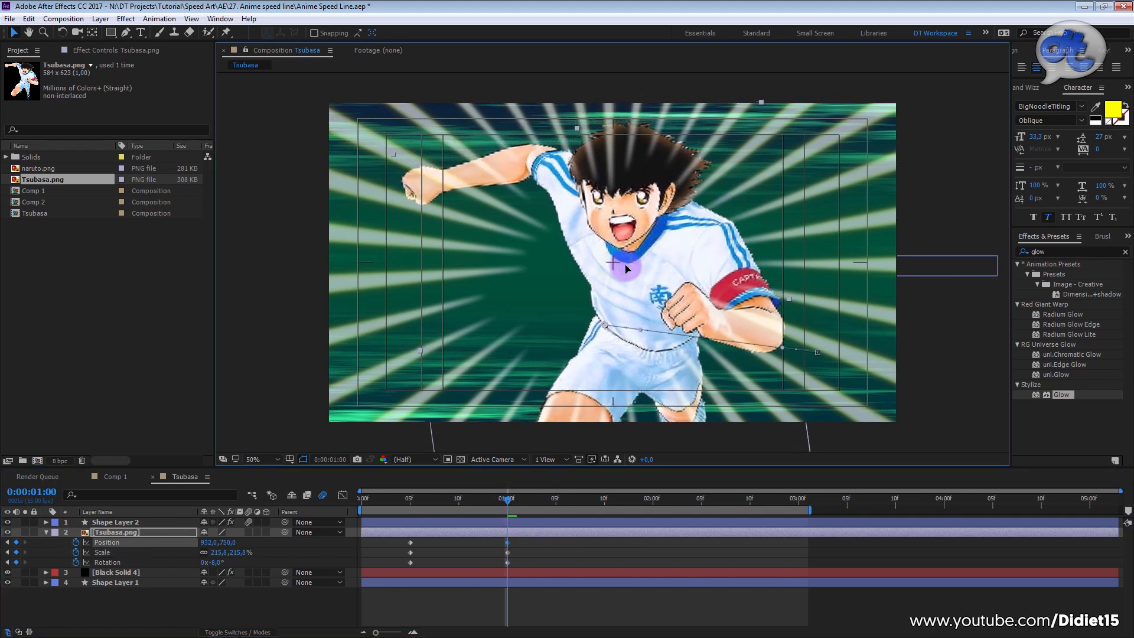
{"action": "left_click", "coordinate": [216, 554]}
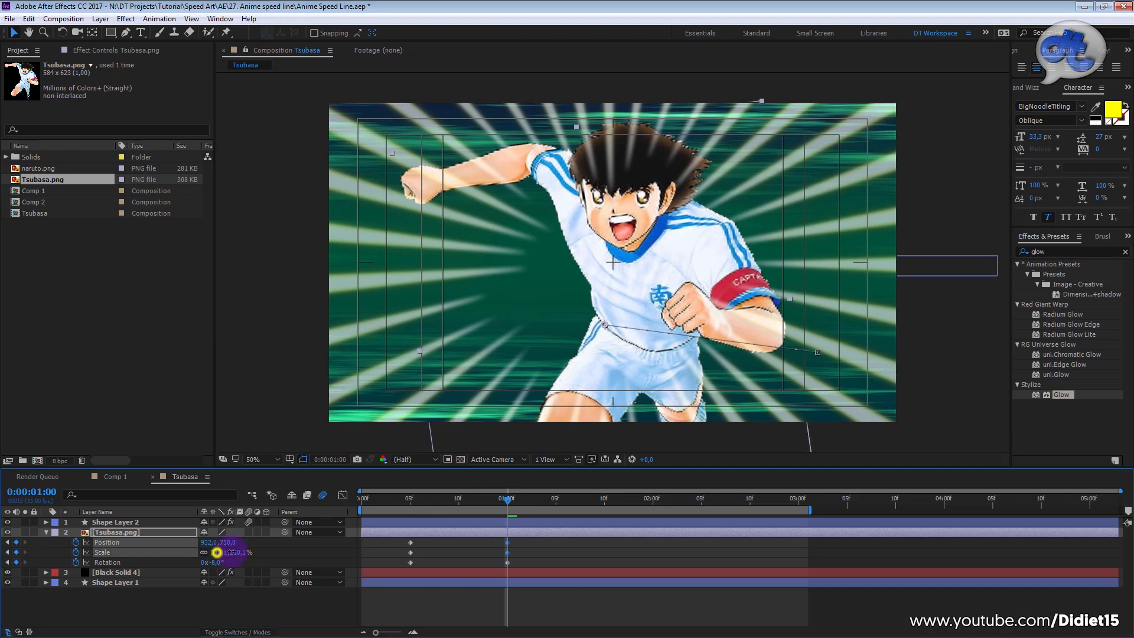
Step: Preview the Tsubasa entrance animation from the start of the composition
{"action": "left_click", "coordinate": [449, 500]}
{"action": "key", "text": "Home"}
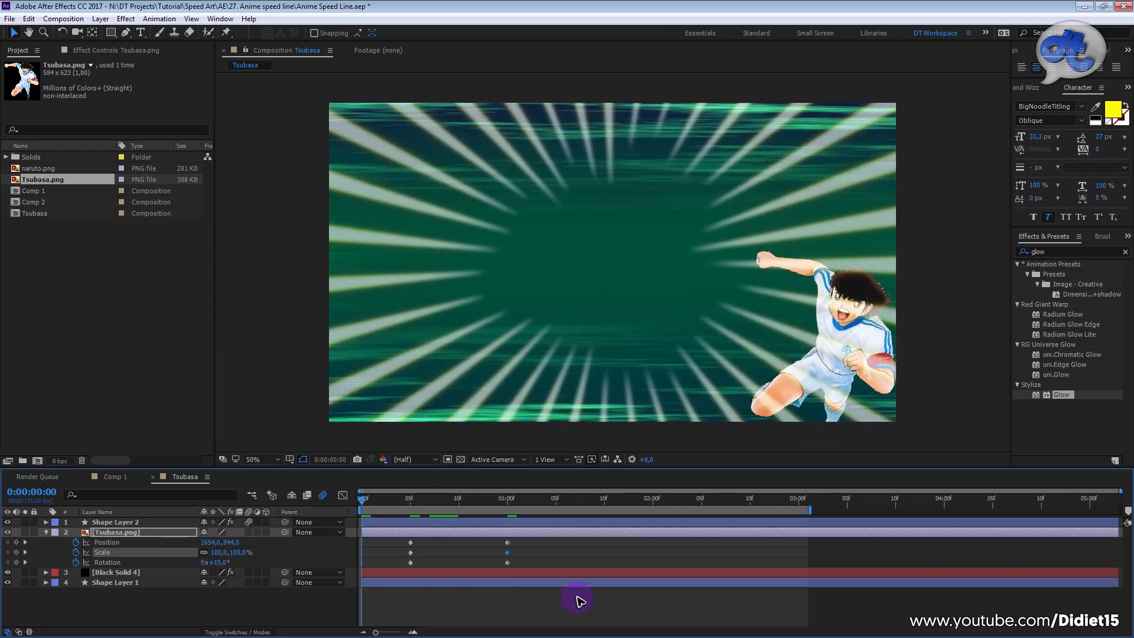
{"action": "key", "text": "space"}
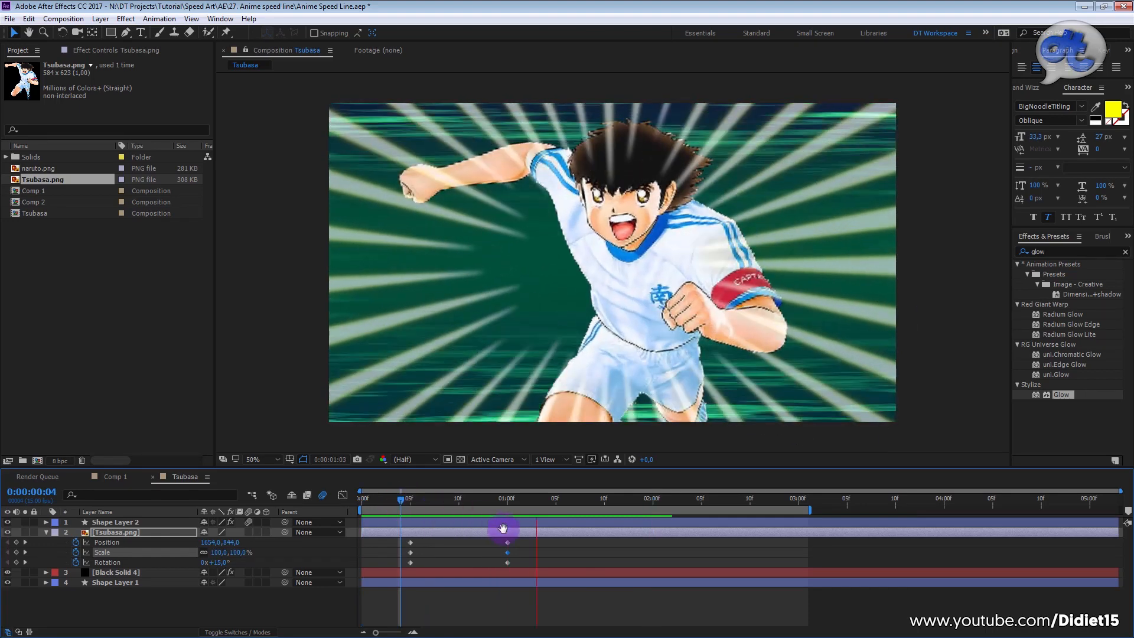
{"action": "key", "text": "space"}
Step: Apply Easy Ease to all of Tsubasa.png's Position, Scale and Rotation keyframes
{"action": "left_click_drag", "start_coordinate": [519, 539], "coordinate": [389, 568]}
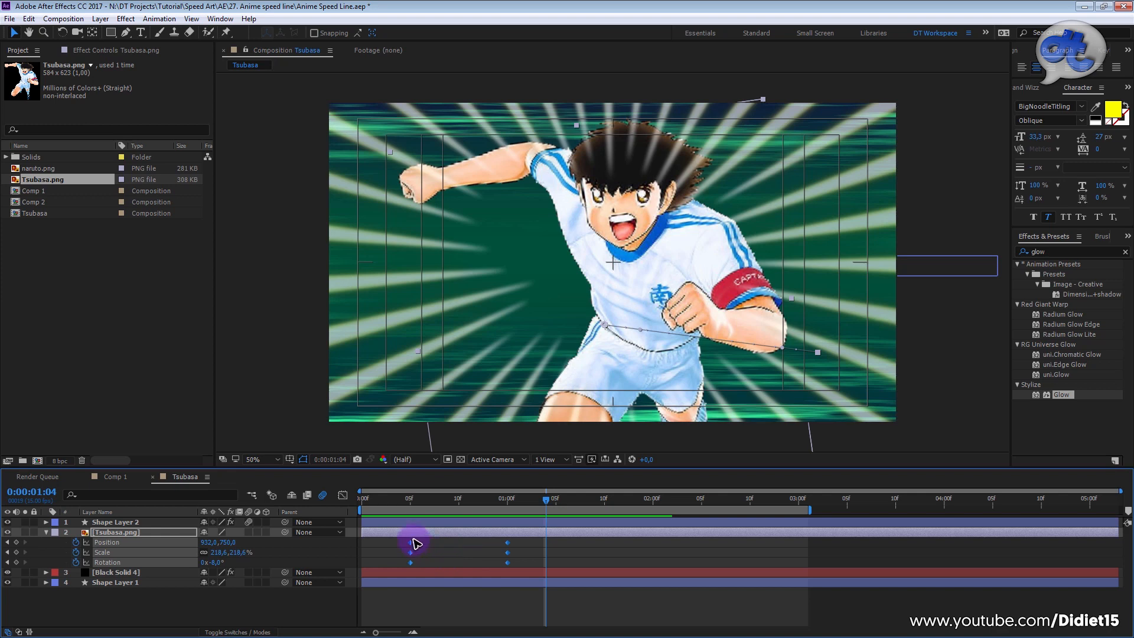
{"action": "left_click_drag", "start_coordinate": [539, 548], "coordinate": [416, 549]}
{"action": "left_click_drag", "start_coordinate": [520, 535], "coordinate": [402, 567]}
{"action": "key", "text": "F9"}
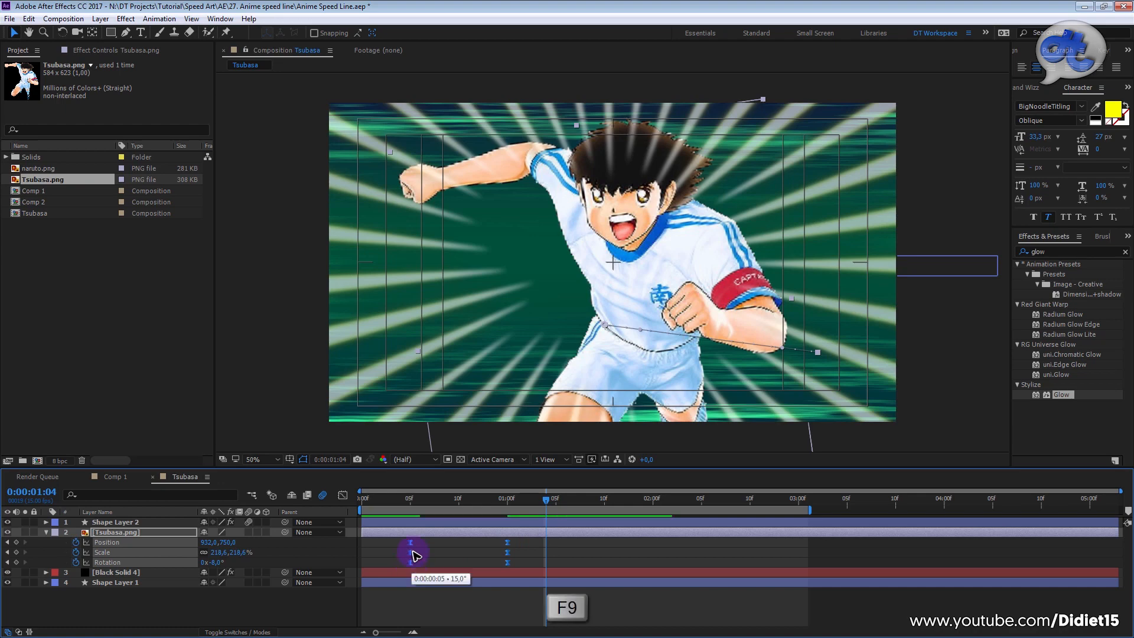
Step: Open the Graph Editor for Tsubasa.png's keyframes and switch it to editing the value graph
{"action": "left_click", "coordinate": [346, 499]}
{"action": "left_click_drag", "start_coordinate": [530, 595], "coordinate": [399, 603]}
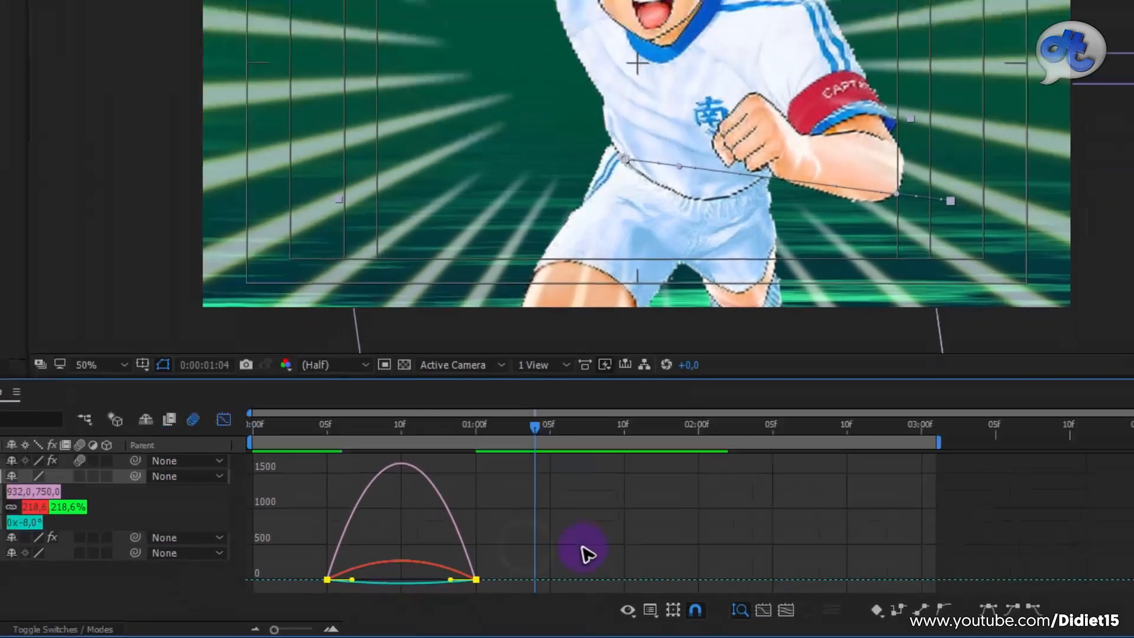
{"action": "left_click", "coordinate": [671, 604]}
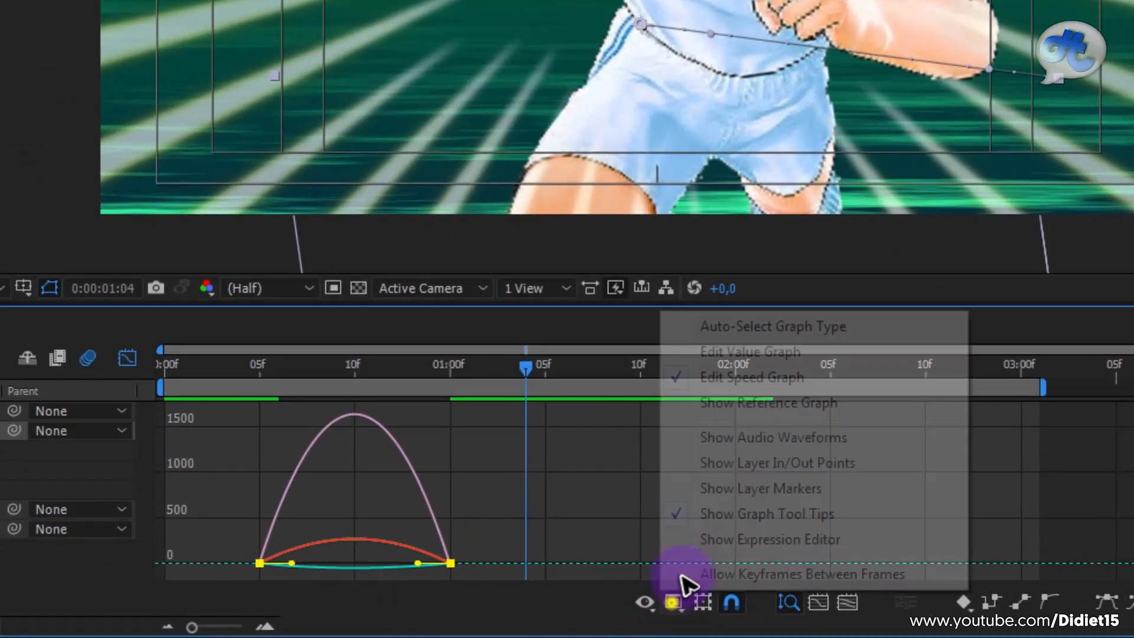
{"action": "left_click", "coordinate": [752, 349]}
Step: Select the keyframes at 0:00:01:00 and stretch the incoming Scale and Rotation ease handles back to 0:00:00:05
{"action": "mouse_move", "coordinate": [222, 422]}
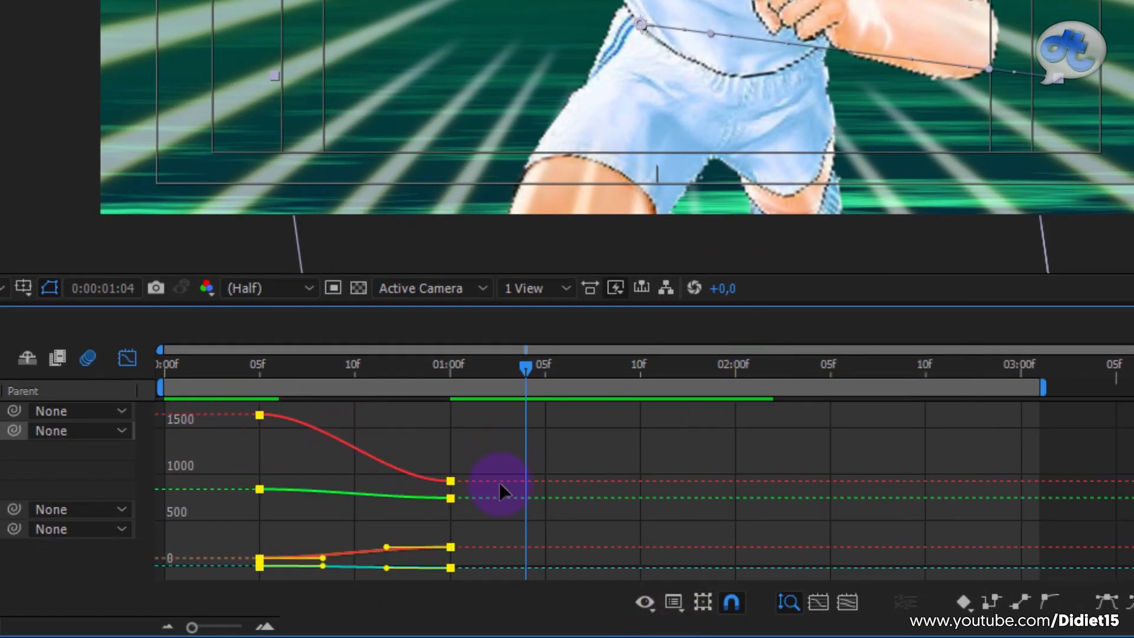
{"action": "left_click_drag", "start_coordinate": [481, 456], "coordinate": [440, 593]}
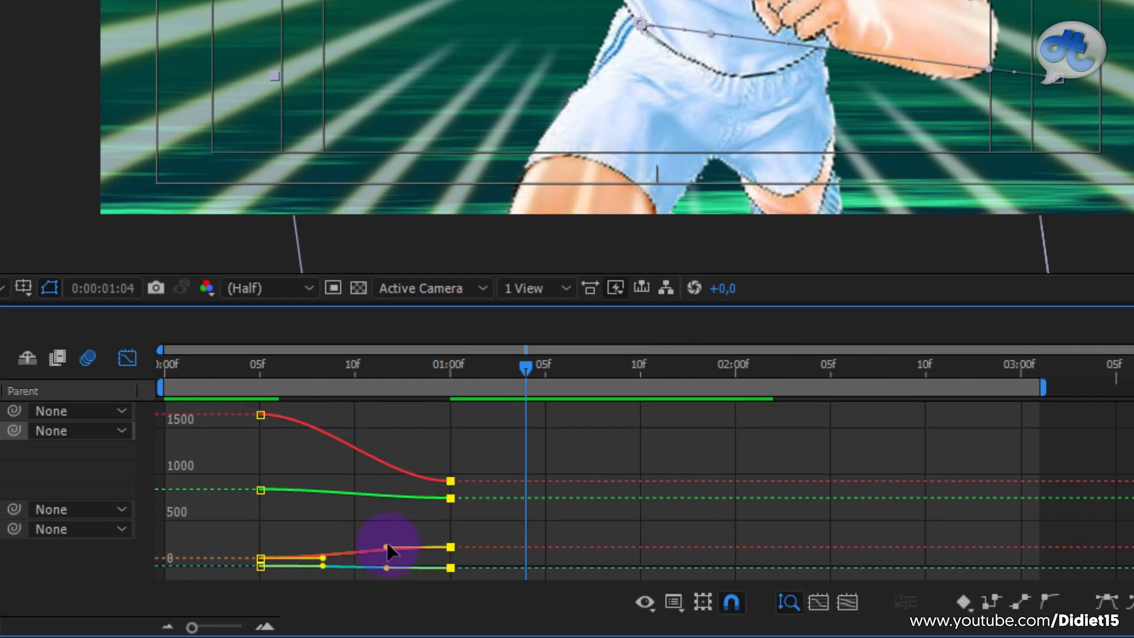
{"action": "left_click_drag", "start_coordinate": [384, 545], "coordinate": [248, 530]}
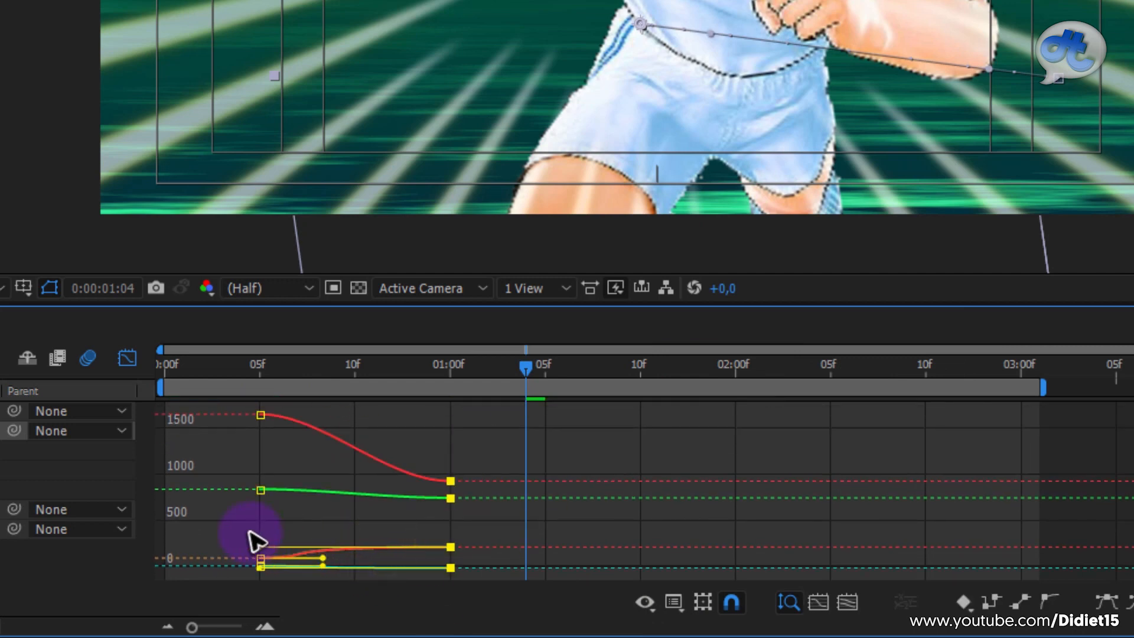
{"action": "left_click_drag", "start_coordinate": [432, 482], "coordinate": [376, 542]}
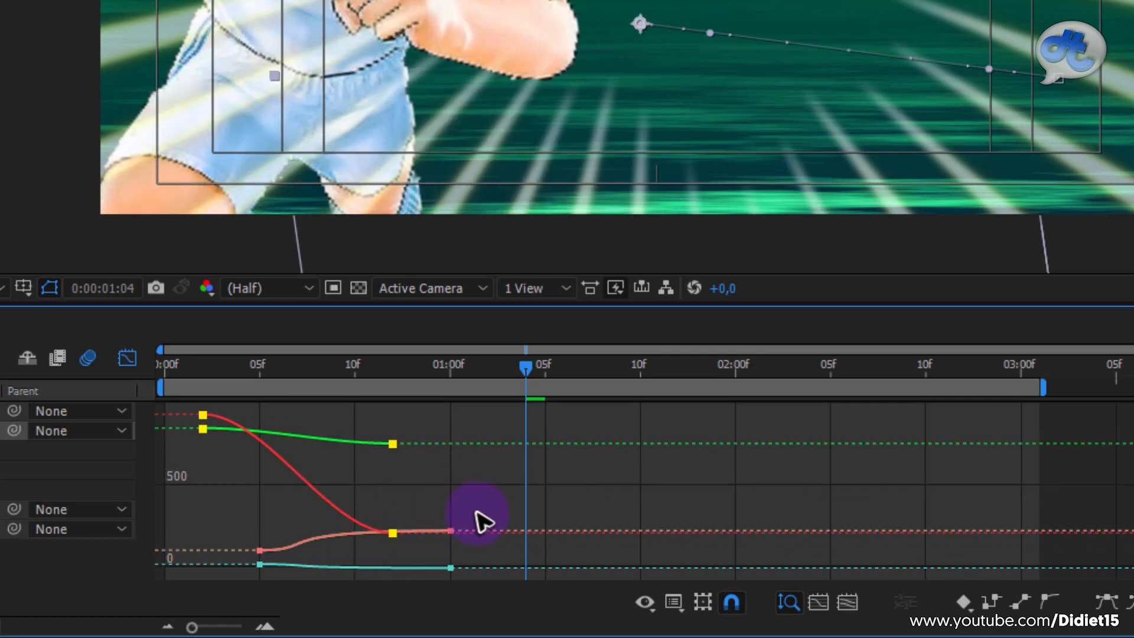
{"action": "key", "text": "ctrl+z"}
{"action": "left_click_drag", "start_coordinate": [474, 442], "coordinate": [444, 617]}
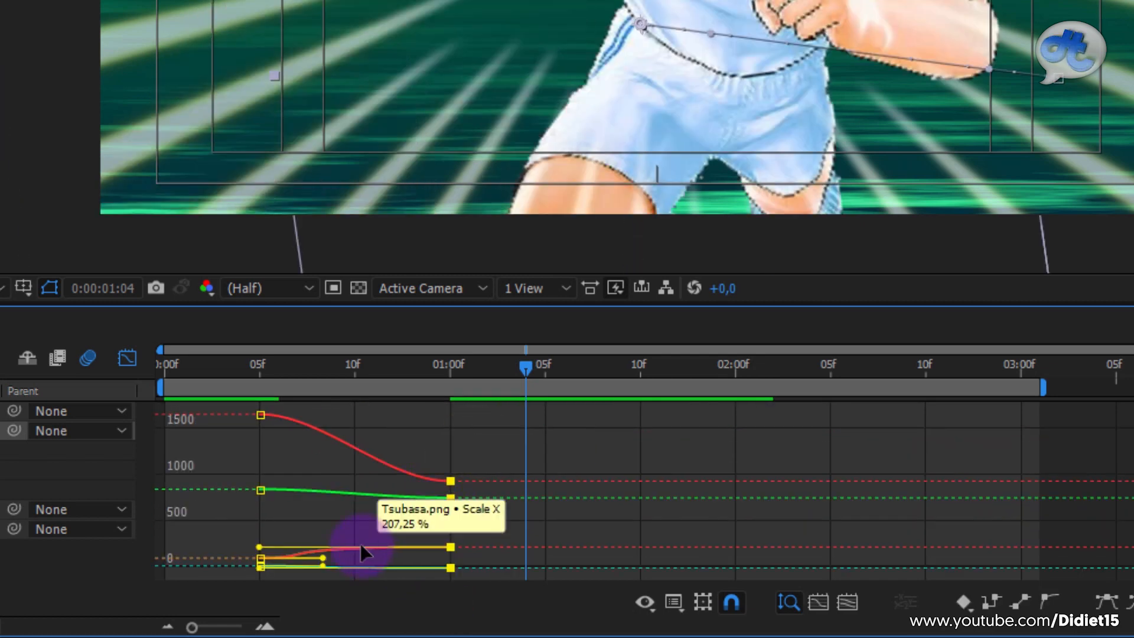
Step: Restore the default Easy Ease handles on Tsubasa.png's Scale and Rotation keyframes at 0:00:01:00 and deselect the keyframes
{"action": "left_click", "coordinate": [443, 475]}
{"action": "left_click", "coordinate": [479, 420]}
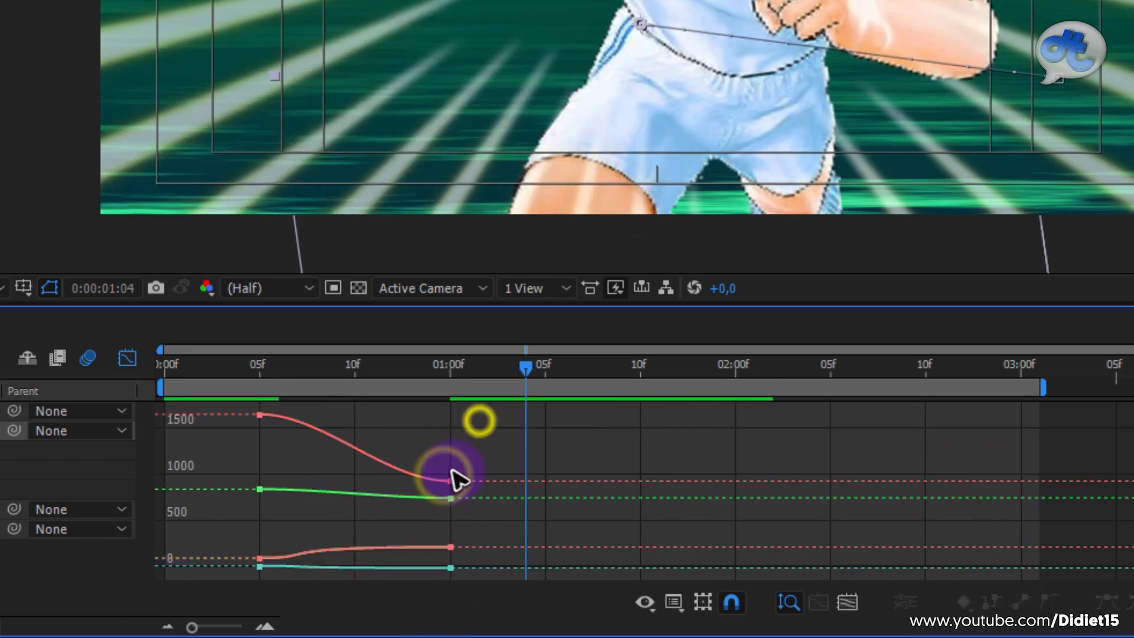
{"action": "left_click", "coordinate": [451, 480]}
{"action": "left_click_drag", "start_coordinate": [470, 448], "coordinate": [434, 560]}
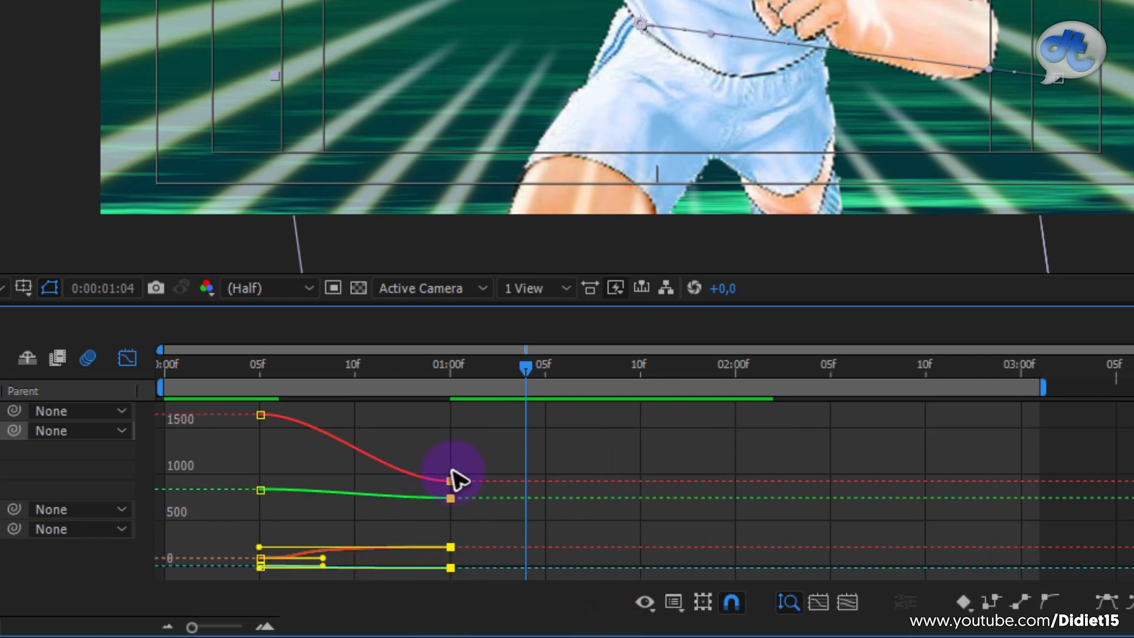
{"action": "left_click_drag", "start_coordinate": [316, 376], "coordinate": [231, 373]}
{"action": "key", "text": "space"}
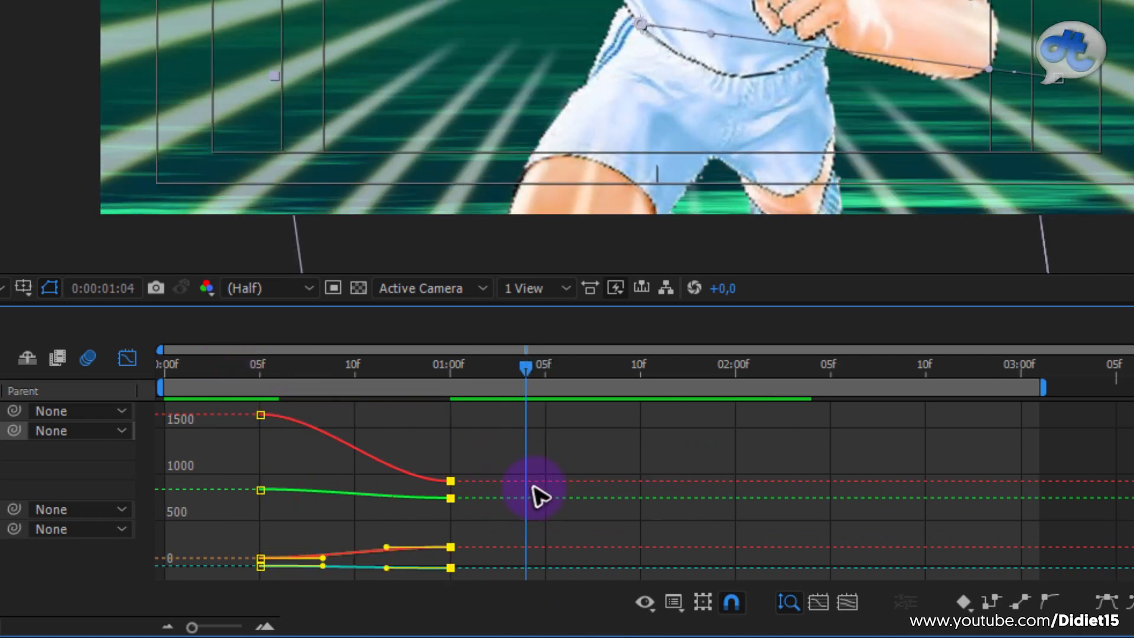
{"action": "left_click", "coordinate": [560, 468]}
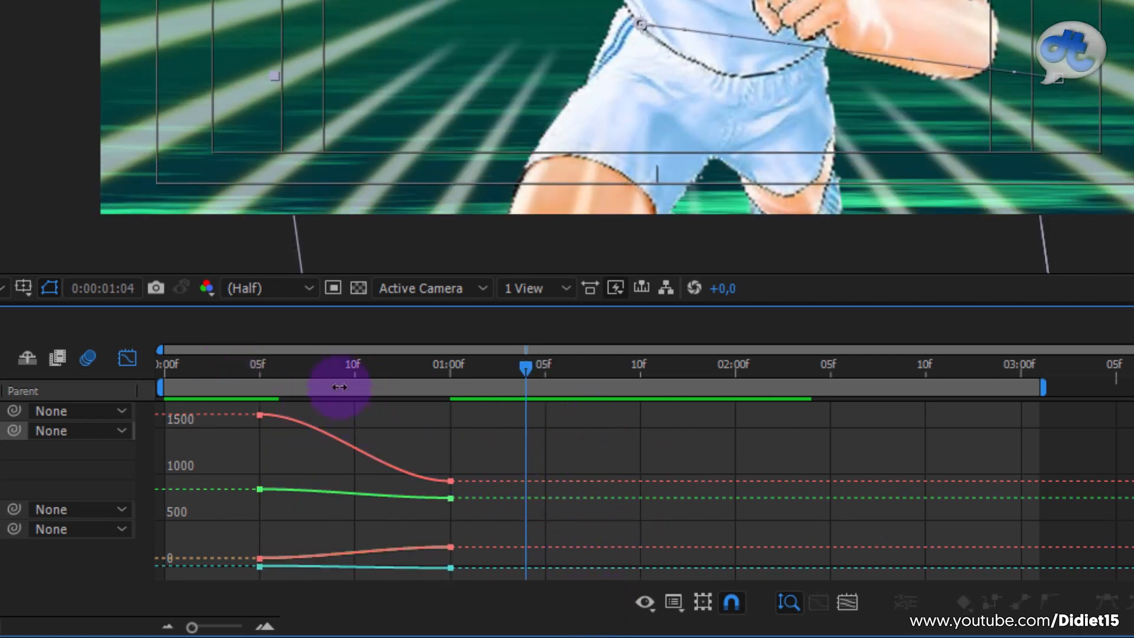
Step: Compare the speed graph with the value graph of Tsubasa.png's Position, Scale and Rotation keyframes
{"action": "left_click", "coordinate": [672, 603]}
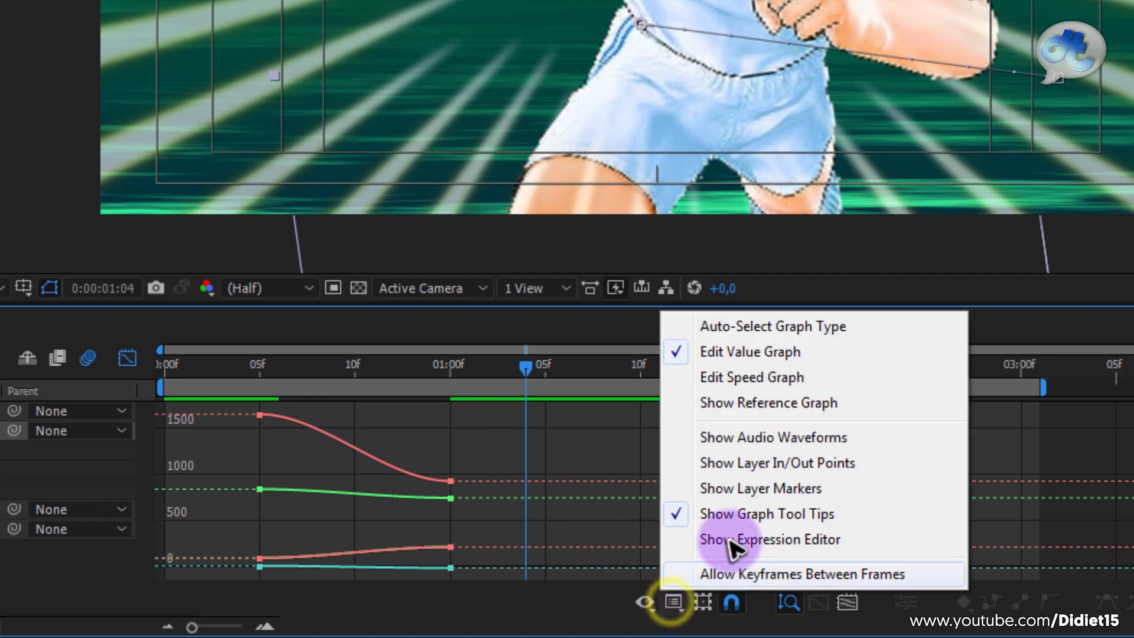
{"action": "left_click", "coordinate": [768, 378]}
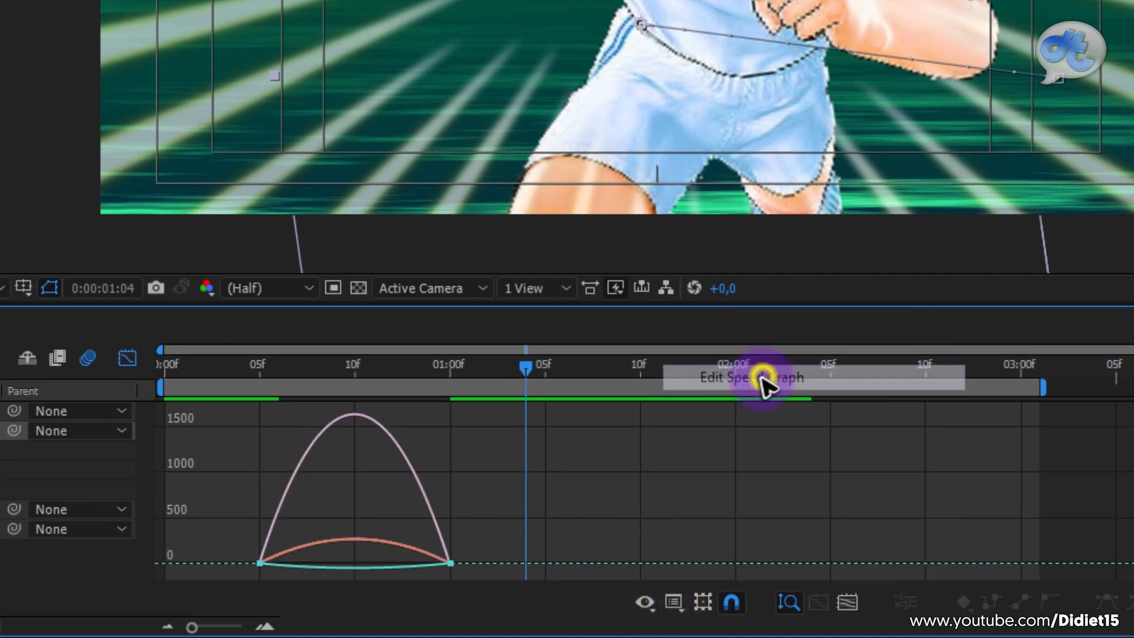
{"action": "left_click", "coordinate": [671, 600]}
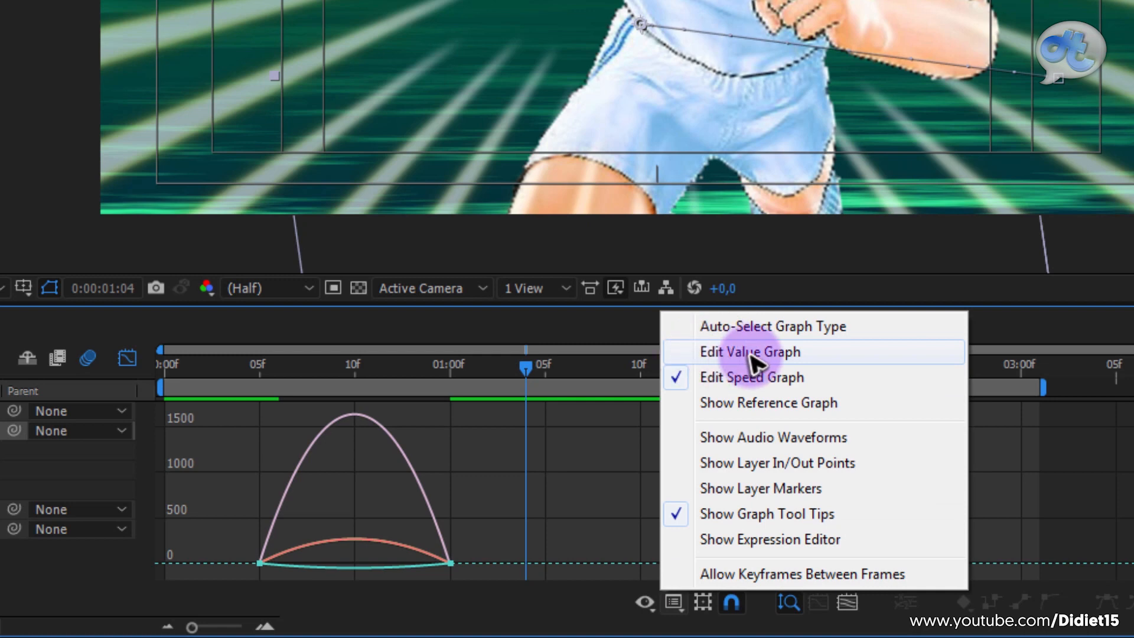
{"action": "left_click", "coordinate": [824, 347]}
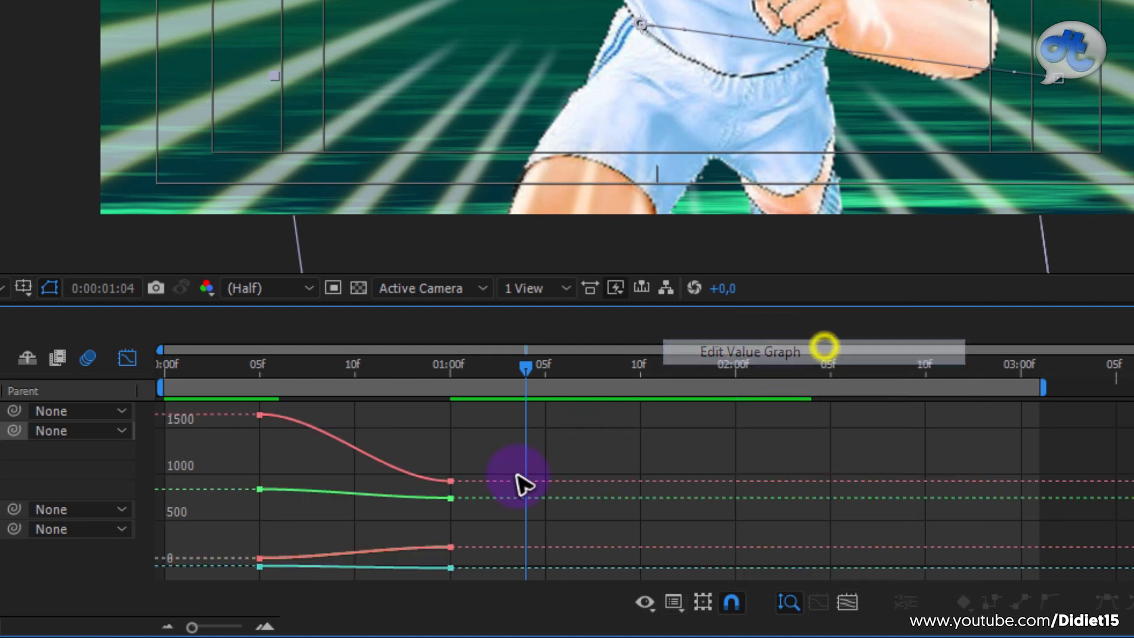
{"action": "left_click", "coordinate": [673, 602]}
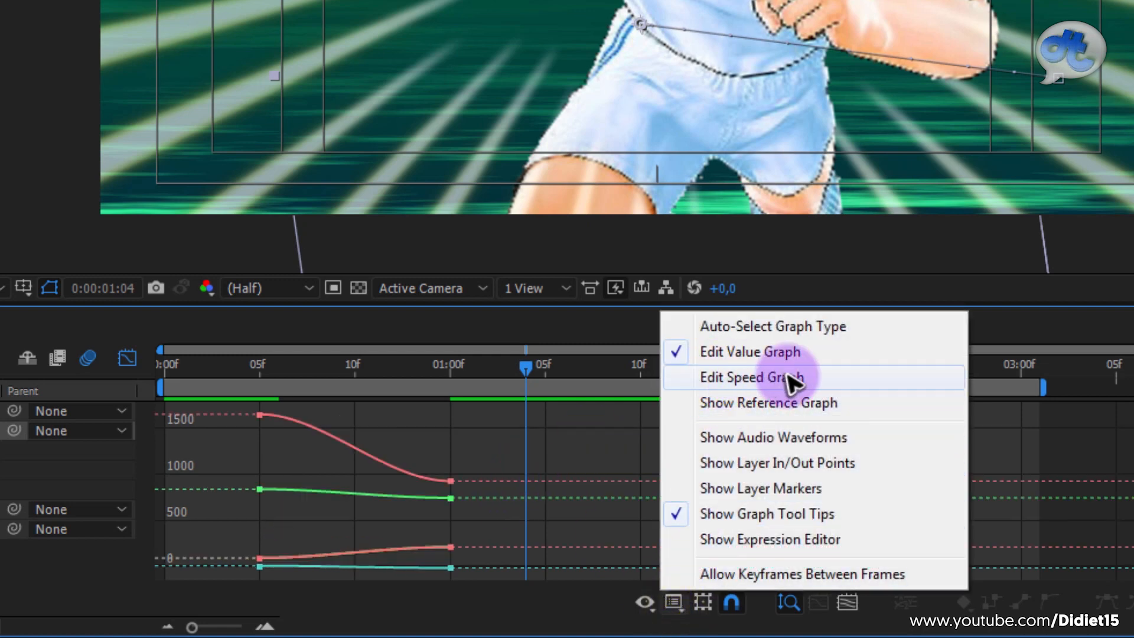
{"action": "left_click", "coordinate": [790, 381]}
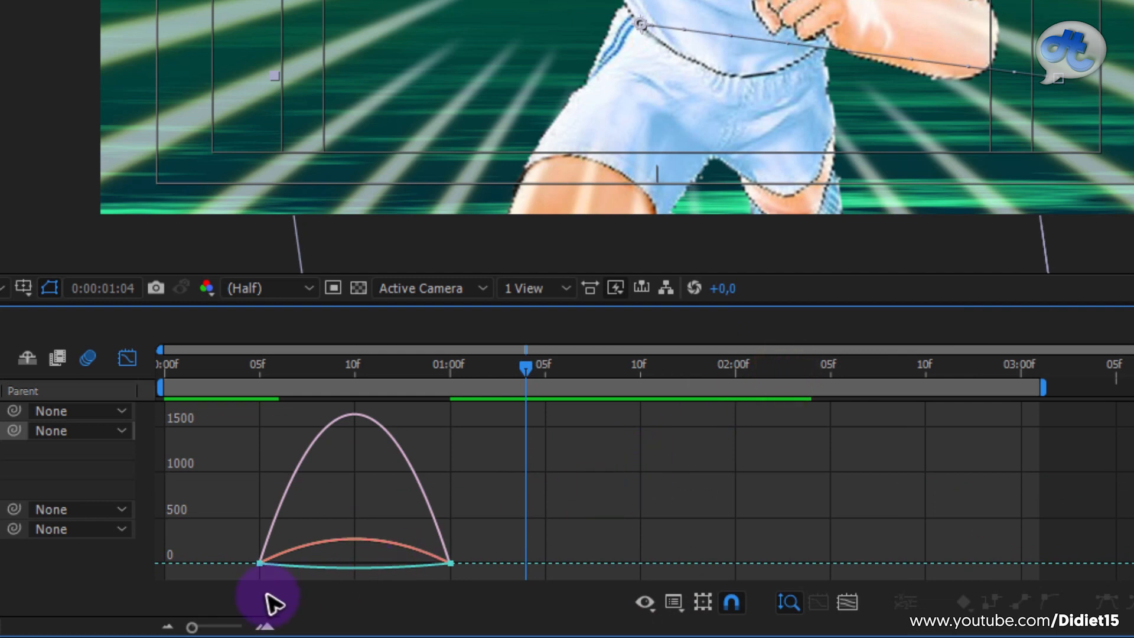
{"action": "mouse_move", "coordinate": [427, 574]}
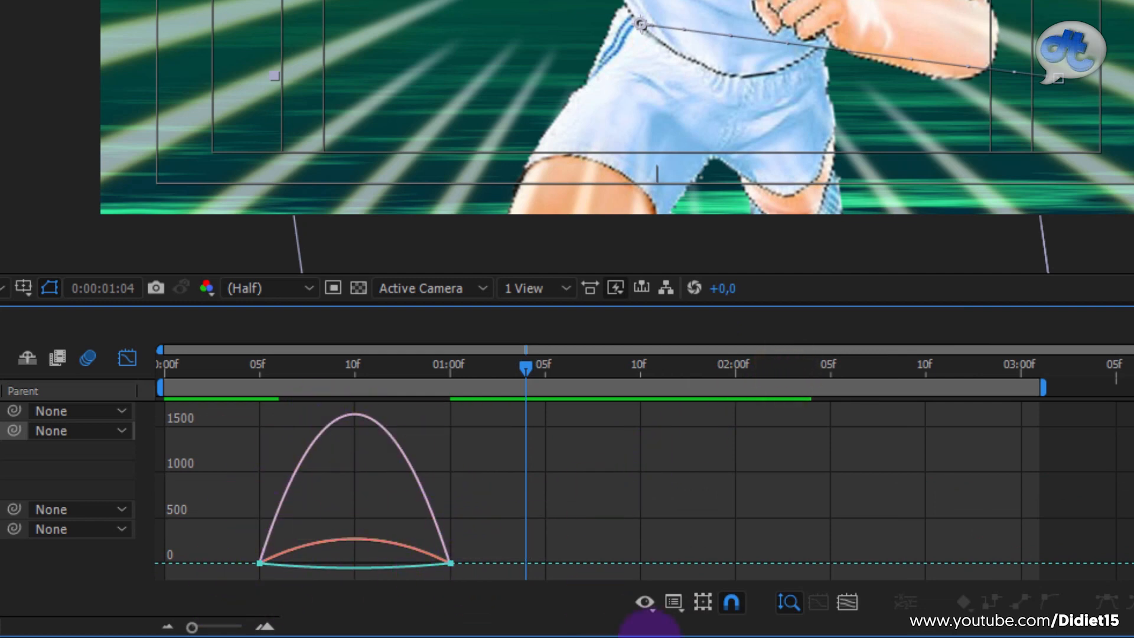
{"action": "left_click", "coordinate": [677, 603]}
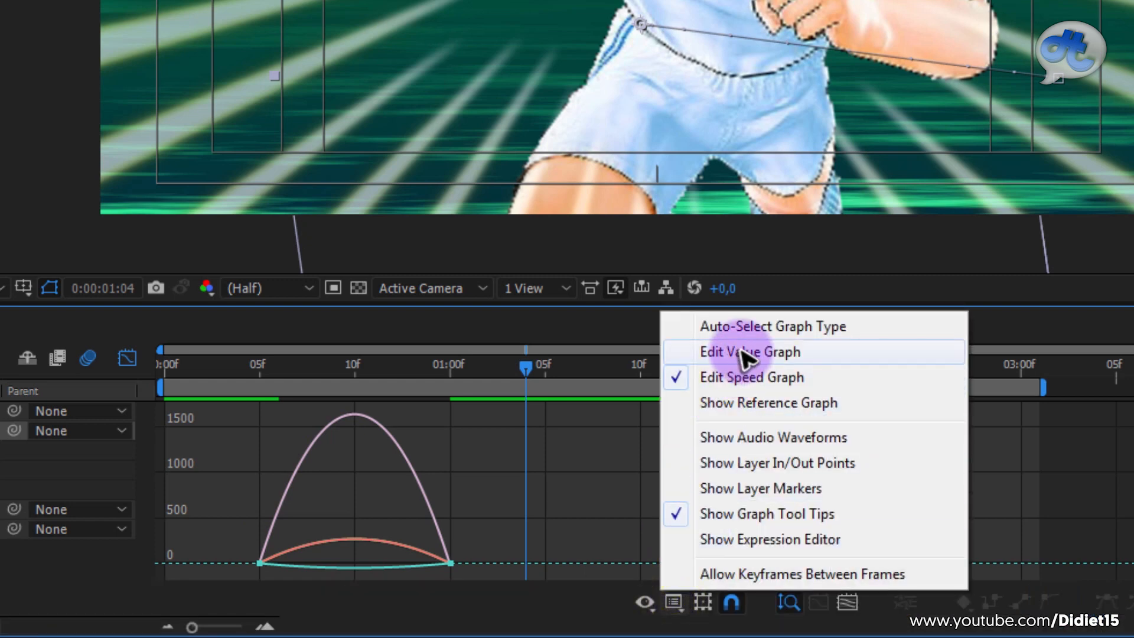
{"action": "left_click", "coordinate": [762, 352]}
{"action": "left_click", "coordinate": [677, 603]}
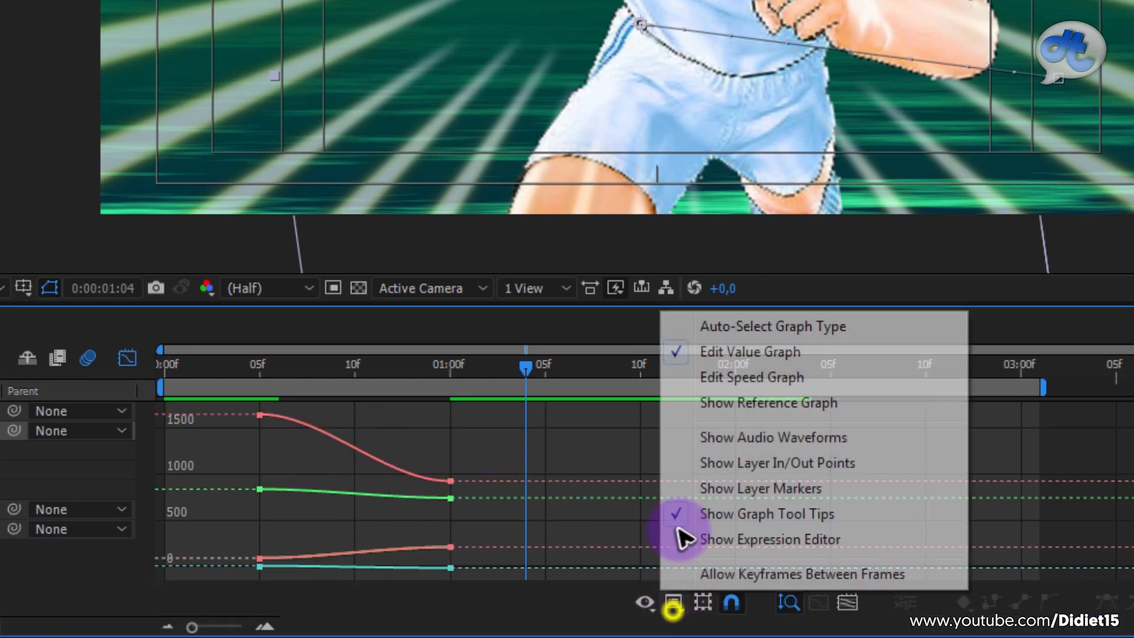
{"action": "left_click", "coordinate": [611, 514]}
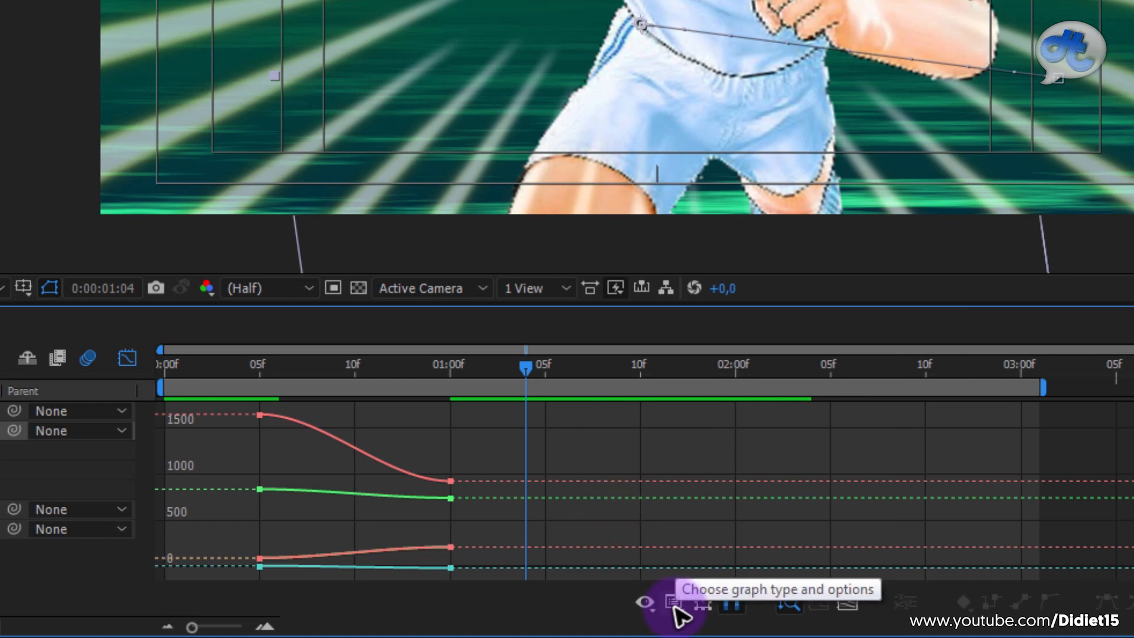
Step: Switch the Graph Editor to the speed graph and reshape Tsubasa.png's ease curves so the speed peaks at about 0:00:00:07
{"action": "left_click", "coordinate": [674, 603]}
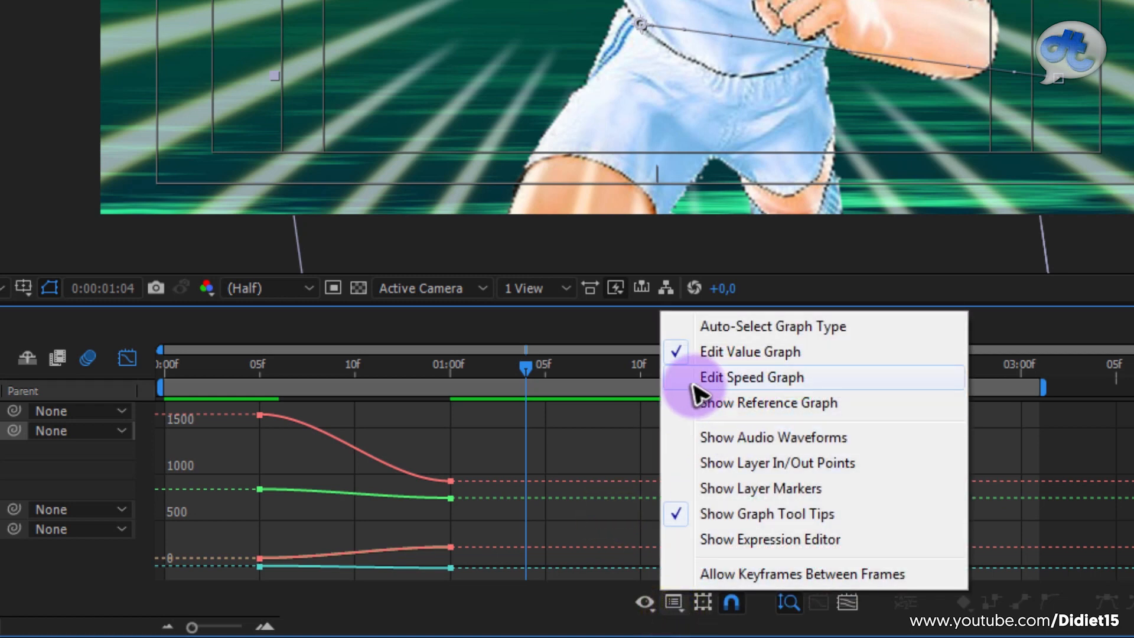
{"action": "left_click", "coordinate": [766, 378]}
{"action": "left_click_drag", "start_coordinate": [546, 505], "coordinate": [313, 572]}
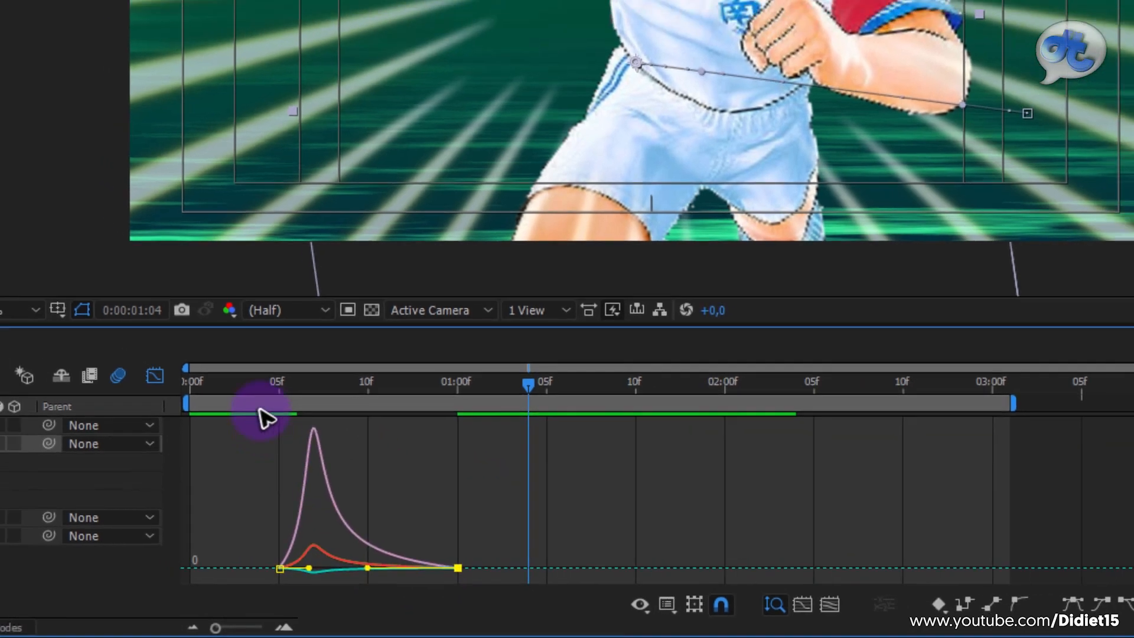
Step: Close the Graph Editor and preview Tsubasa's reshaped entrance from 0:00:00:03
{"action": "left_click", "coordinate": [238, 363]}
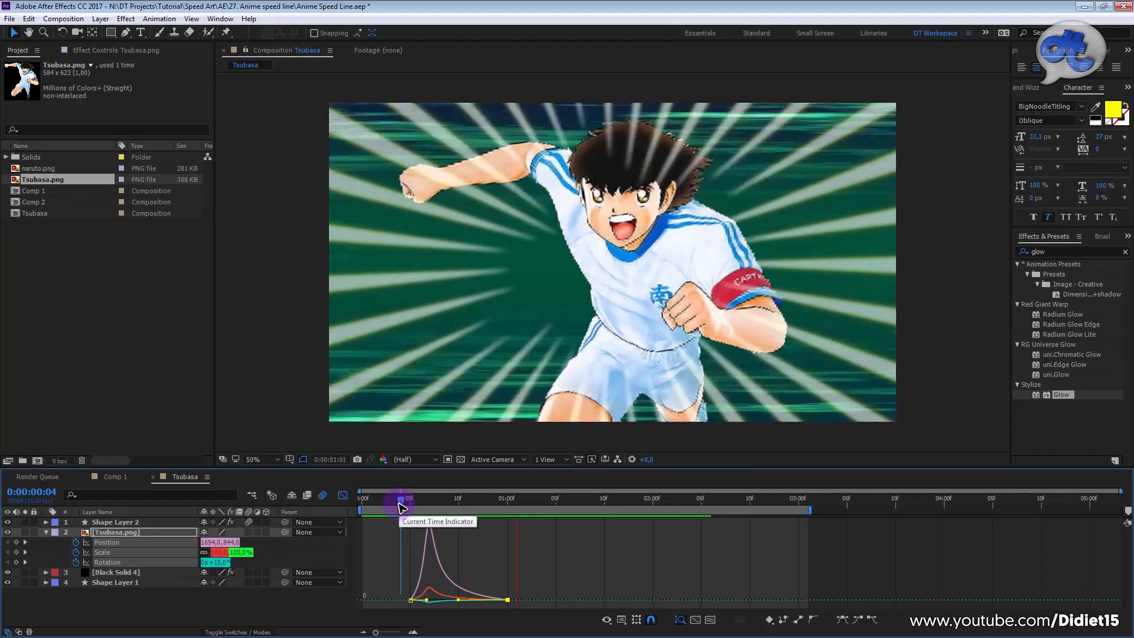
{"action": "left_click", "coordinate": [343, 495]}
{"action": "left_click", "coordinate": [390, 502]}
{"action": "key", "text": "space"}
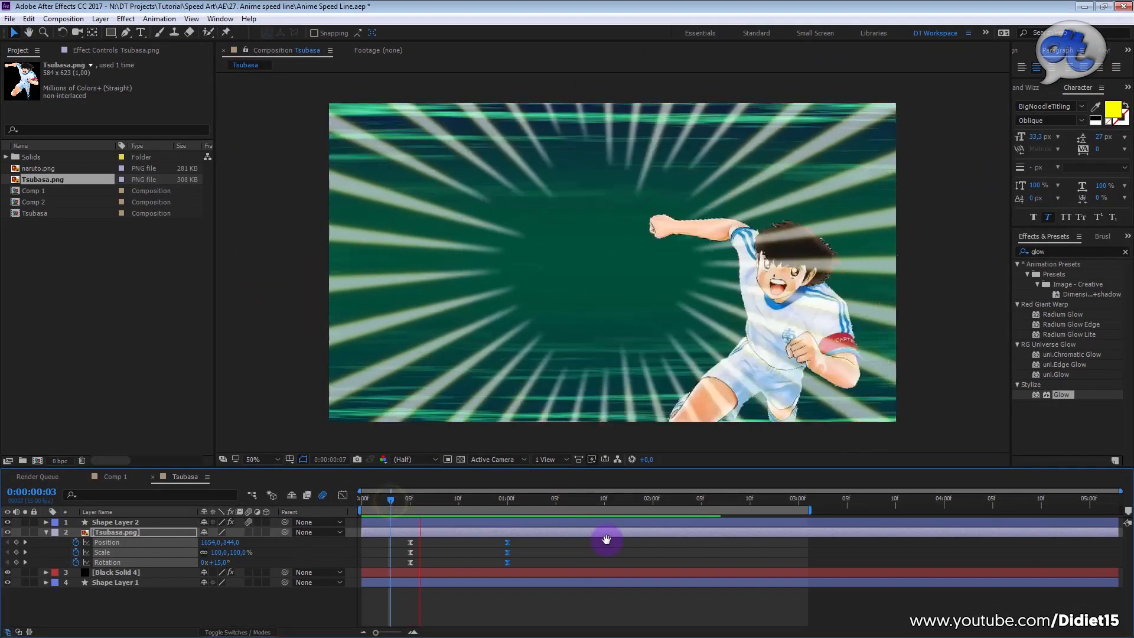
{"action": "key", "text": "space"}
Step: Move Tsubasa.png's ending Position, Scale and Rotation keyframes to 0:00:01:05 and preview the slower entrance
{"action": "left_click_drag", "start_coordinate": [508, 542], "coordinate": [556, 543]}
{"action": "left_click_drag", "start_coordinate": [522, 500], "coordinate": [383, 520]}
{"action": "key", "text": "space"}
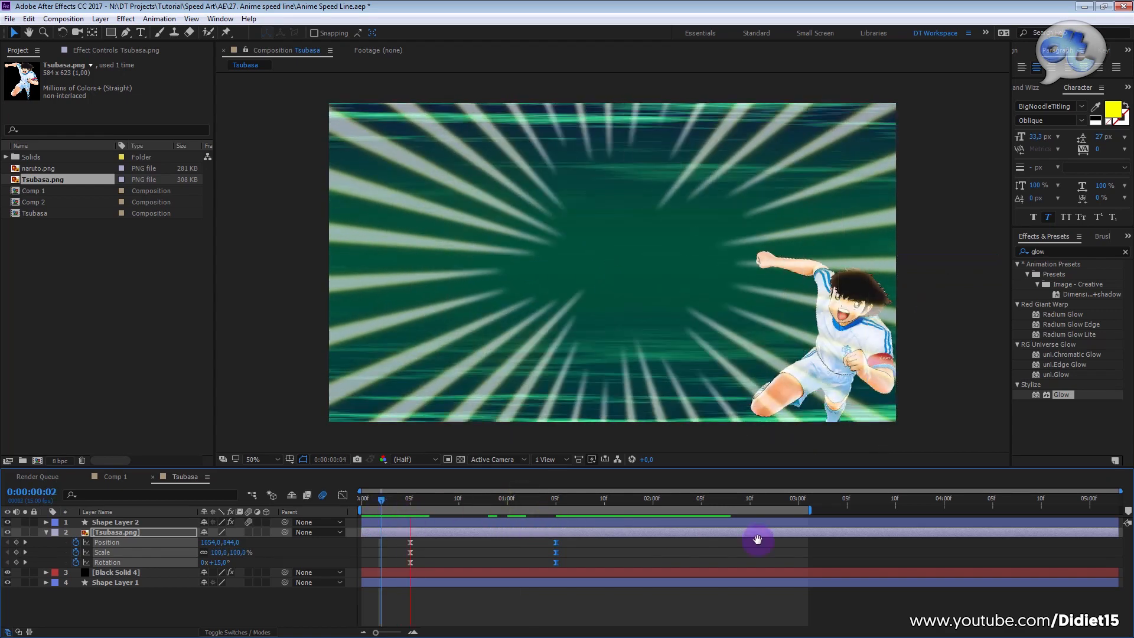
{"action": "left_click_drag", "start_coordinate": [481, 498], "coordinate": [337, 516]}
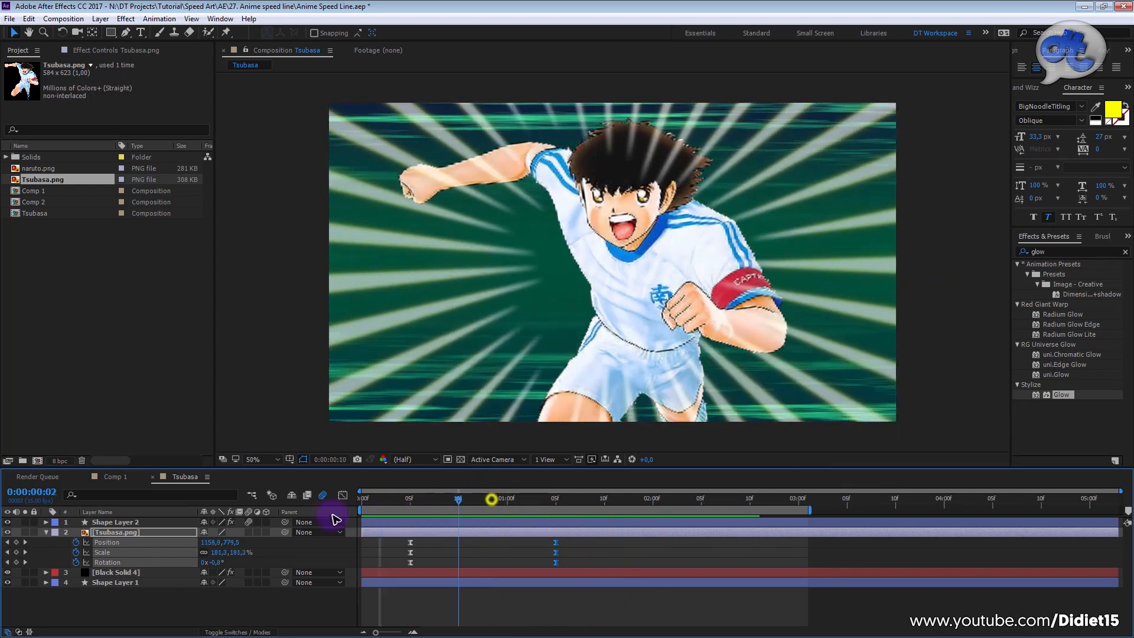
{"action": "key", "text": "space"}
Step: Switch to Comp 1 and play back the Naruto animation as a reference
{"action": "left_click", "coordinate": [117, 477]}
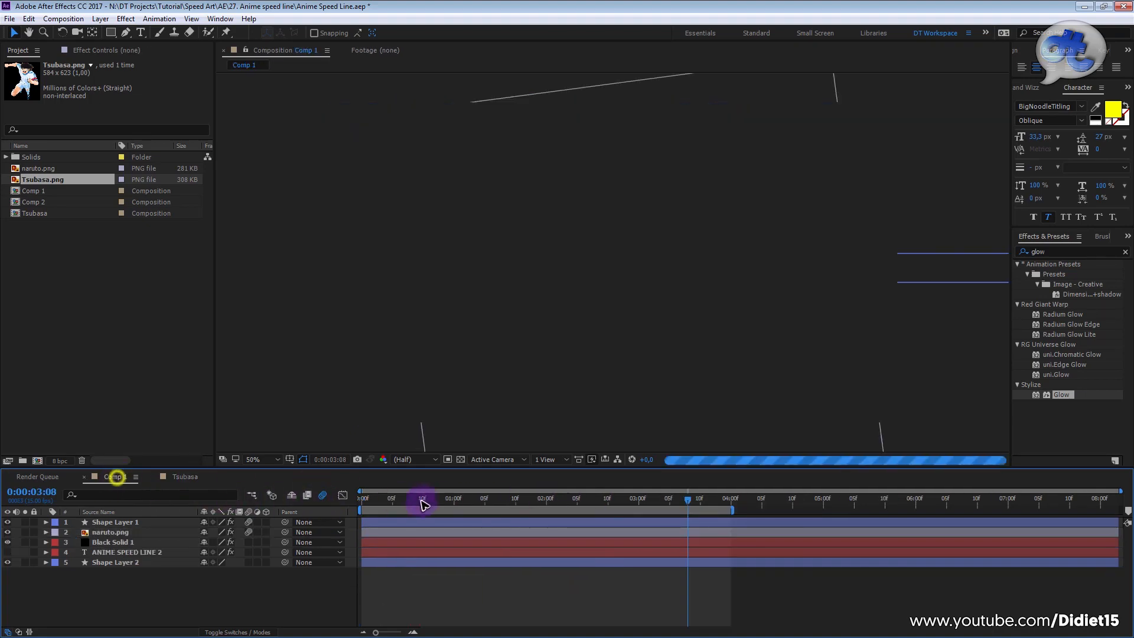
{"action": "left_click_drag", "start_coordinate": [452, 502], "coordinate": [406, 511]}
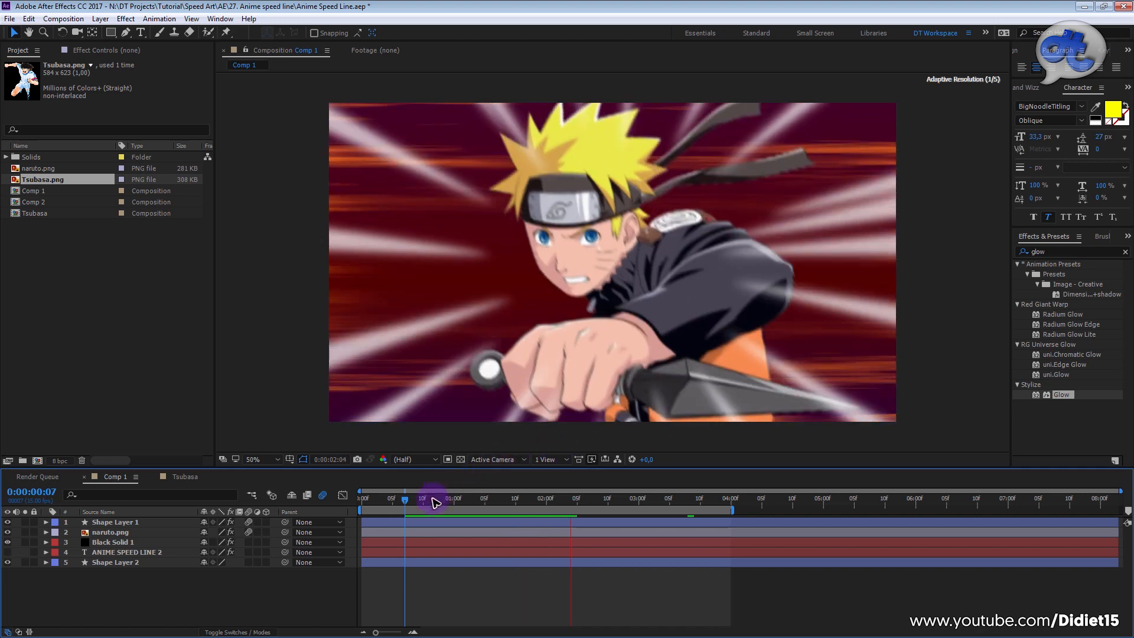
{"action": "left_click", "coordinate": [411, 499]}
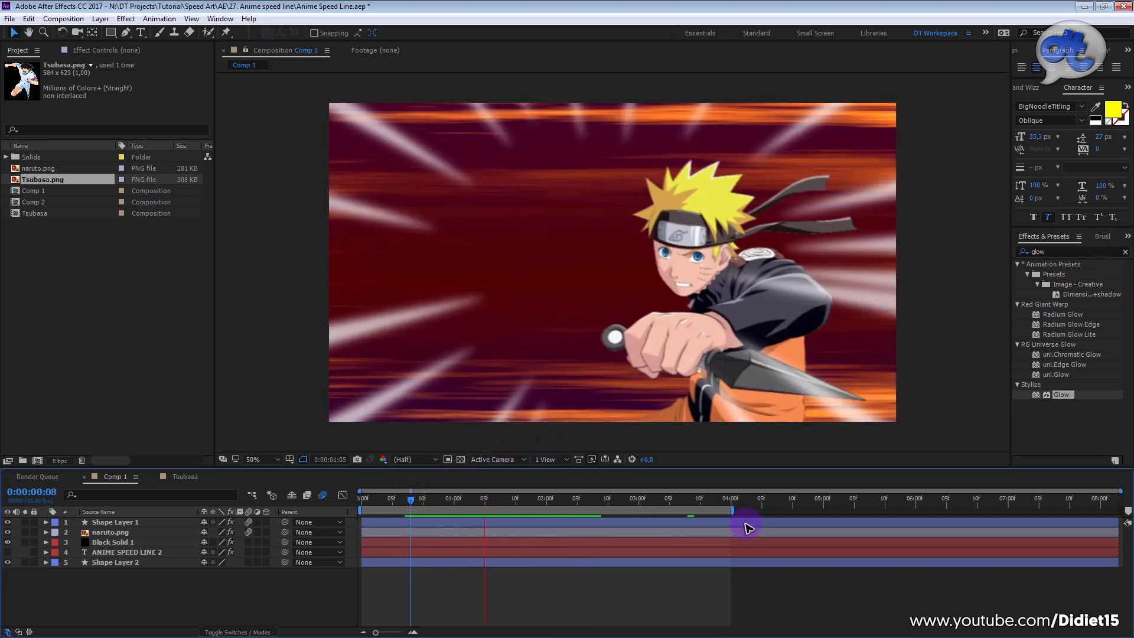
{"action": "left_click", "coordinate": [424, 508]}
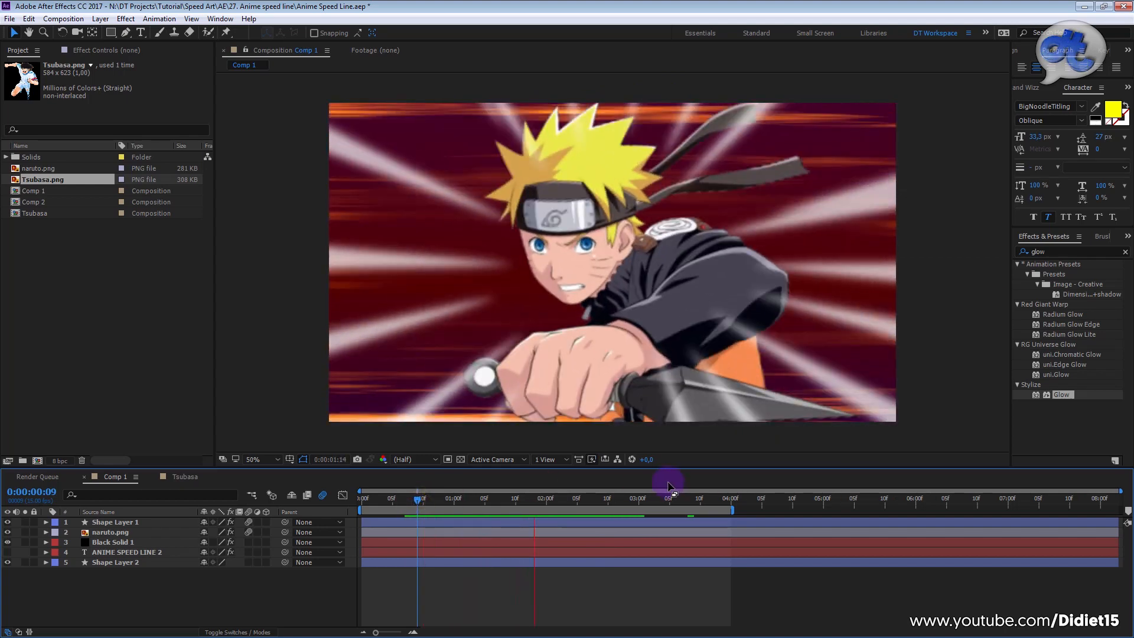
Step: Return to the Tsubasa composition and preview the entrance from 0:00:00:05
{"action": "left_click", "coordinate": [184, 477]}
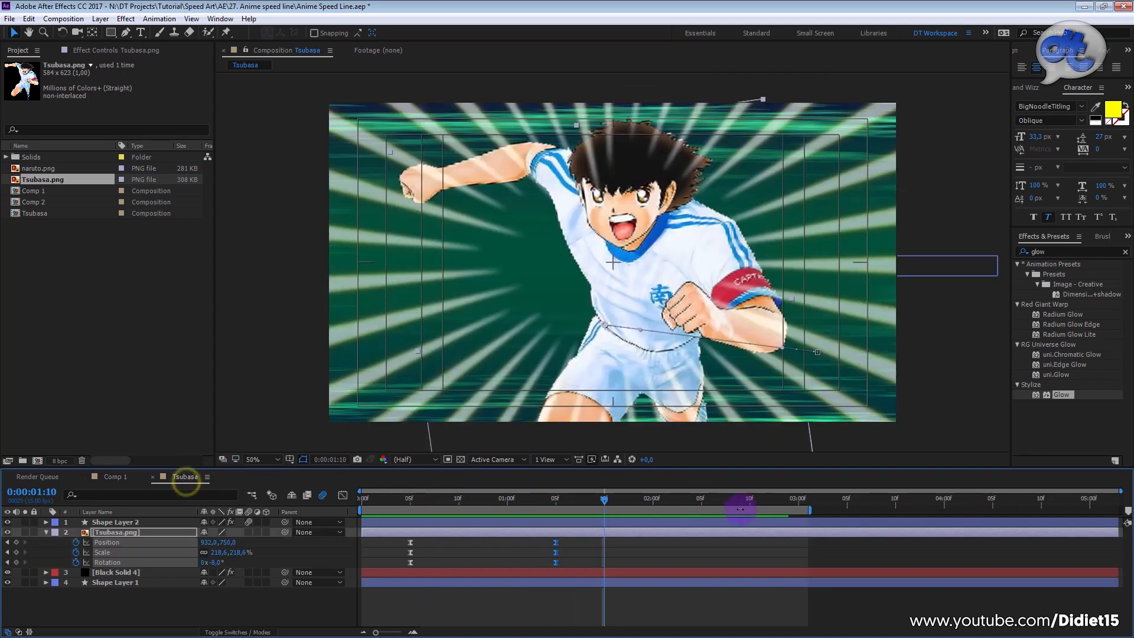
{"action": "left_click_drag", "start_coordinate": [441, 505], "coordinate": [410, 506]}
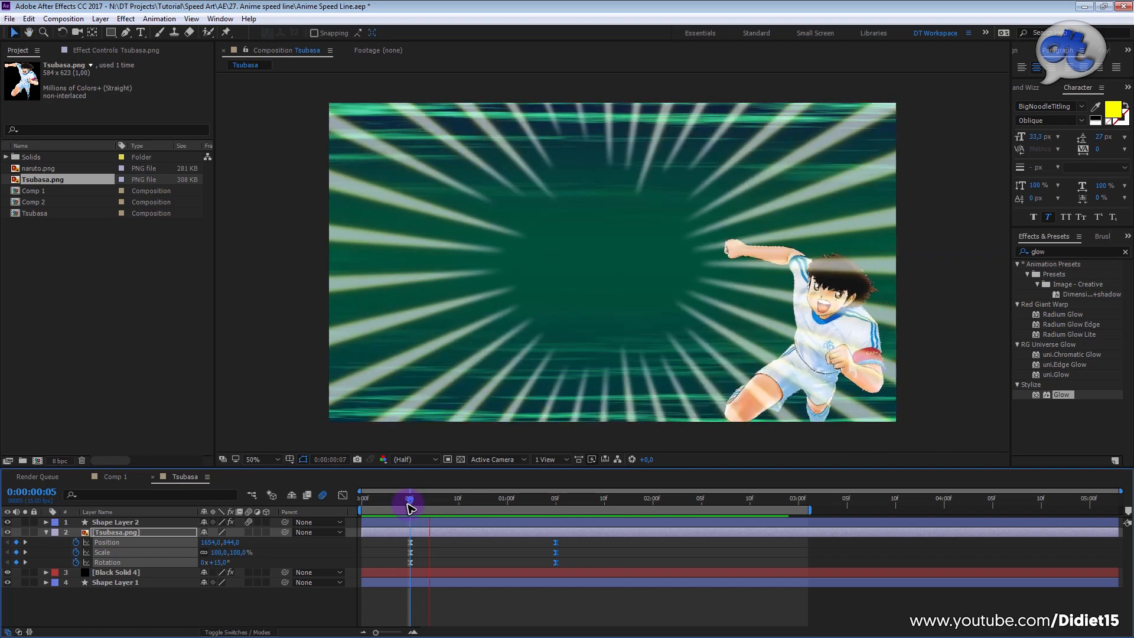
{"action": "key", "text": "space"}
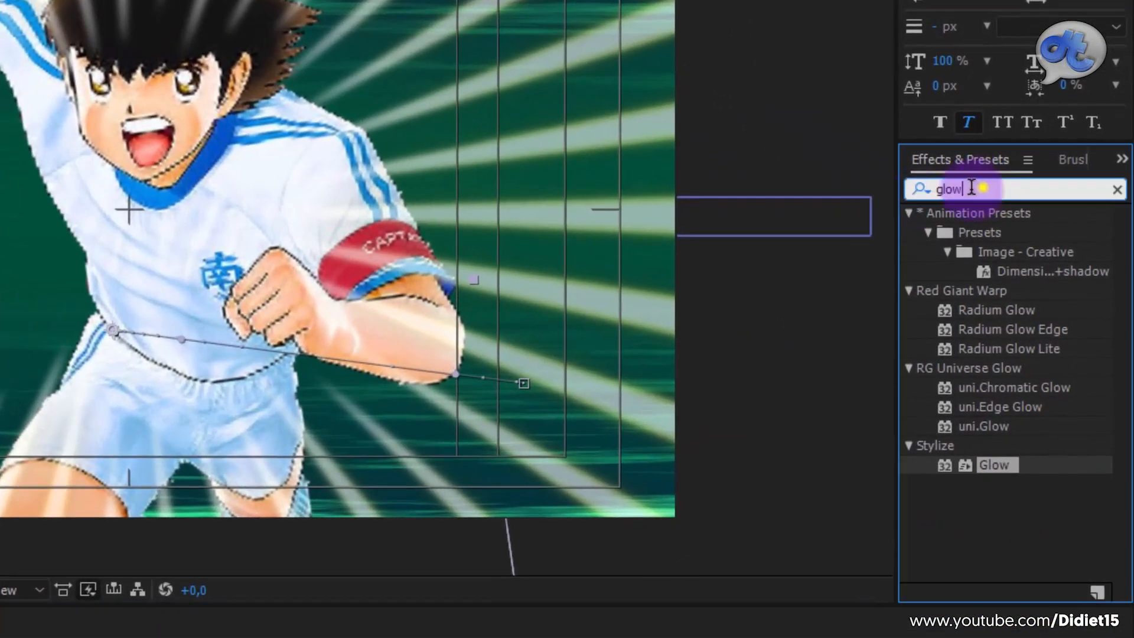
Step: Search the effects and presets for "wiggle" and apply the Wiggle - position preset to the Tsubasa.png layer
{"action": "double_click", "coordinate": [1051, 250]}
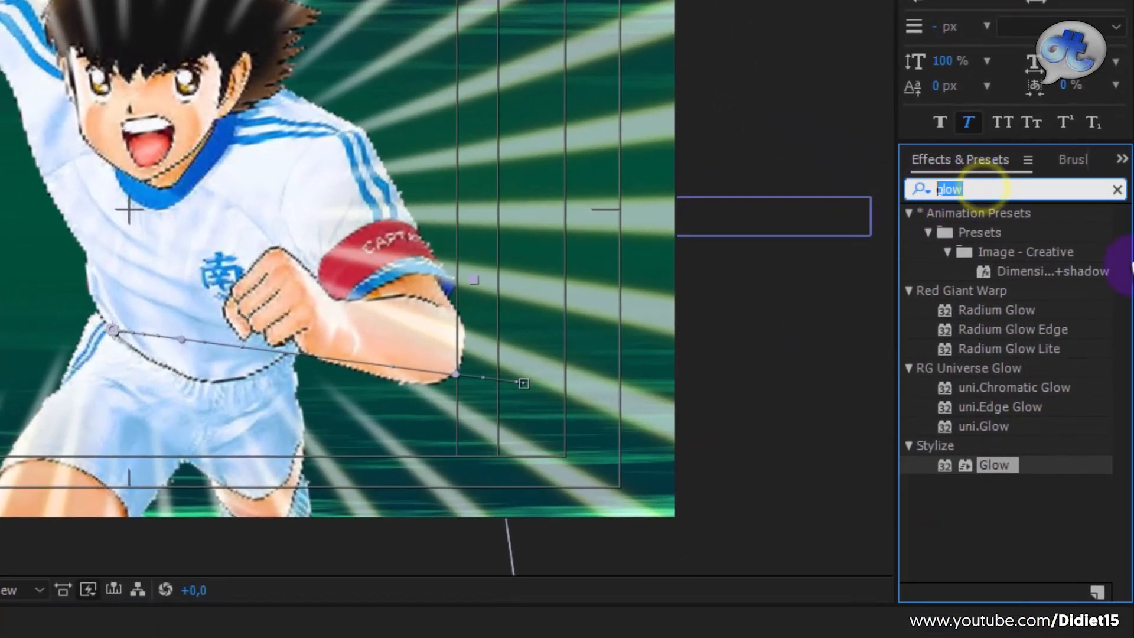
{"action": "key", "text": "BackSpace"}
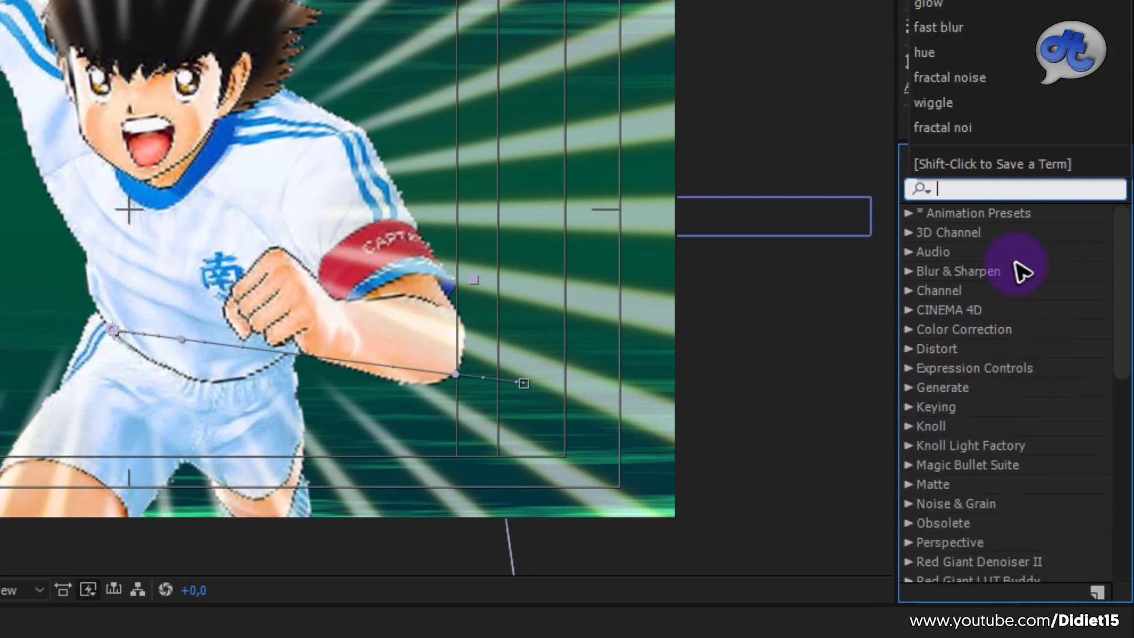
{"action": "left_click", "coordinate": [982, 189]}
{"action": "type", "text": "w"}
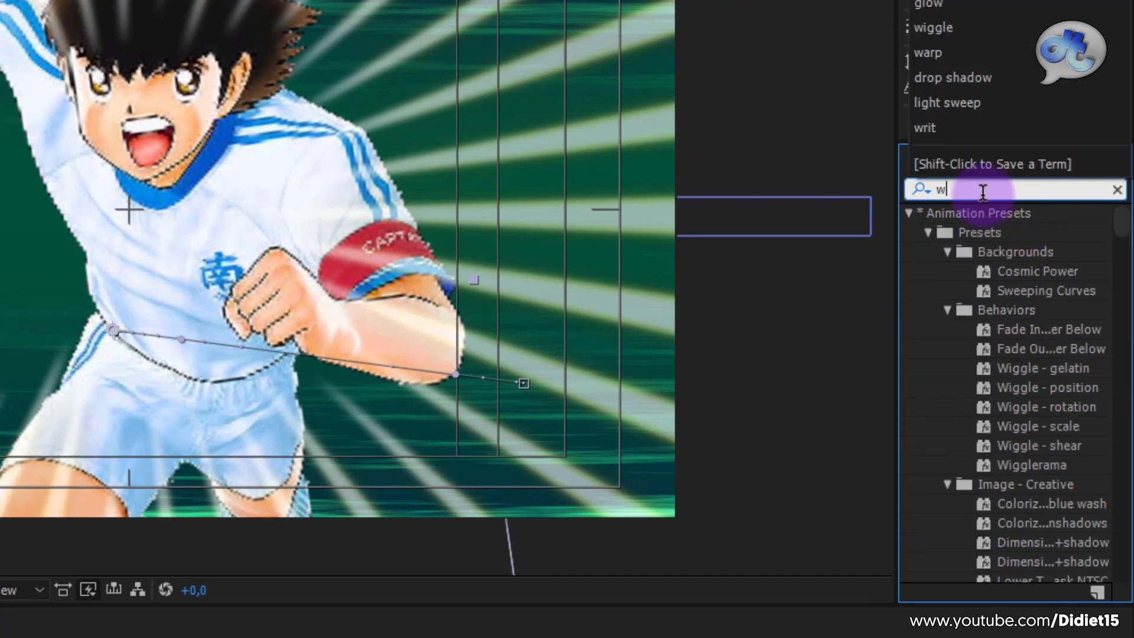
{"action": "type", "text": "iggle"}
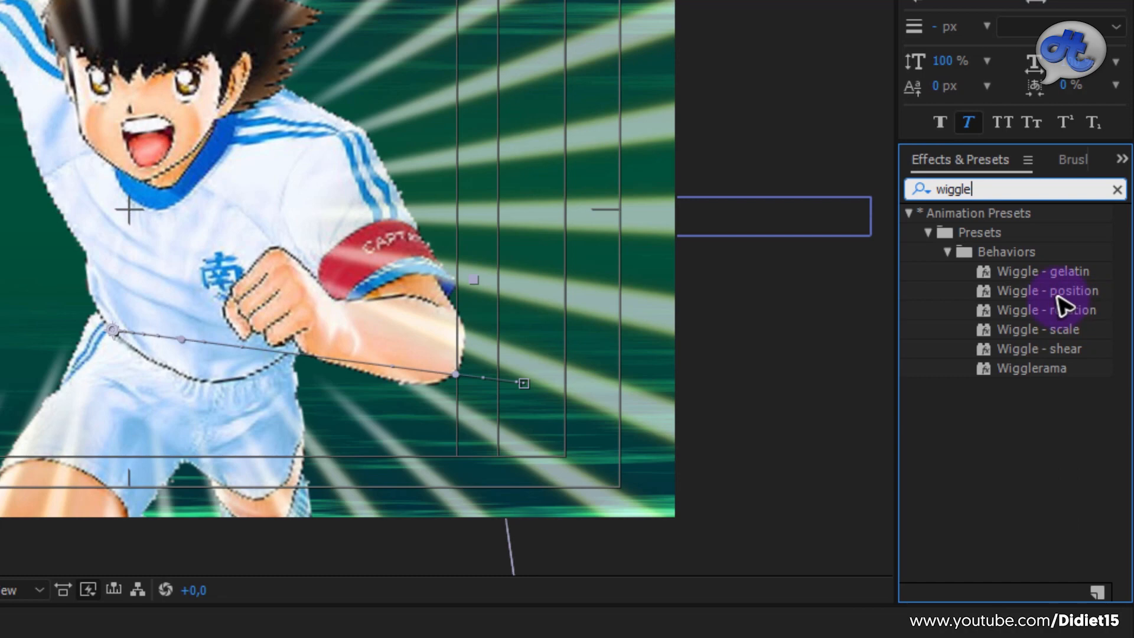
{"action": "left_click_drag", "start_coordinate": [1074, 298], "coordinate": [137, 534]}
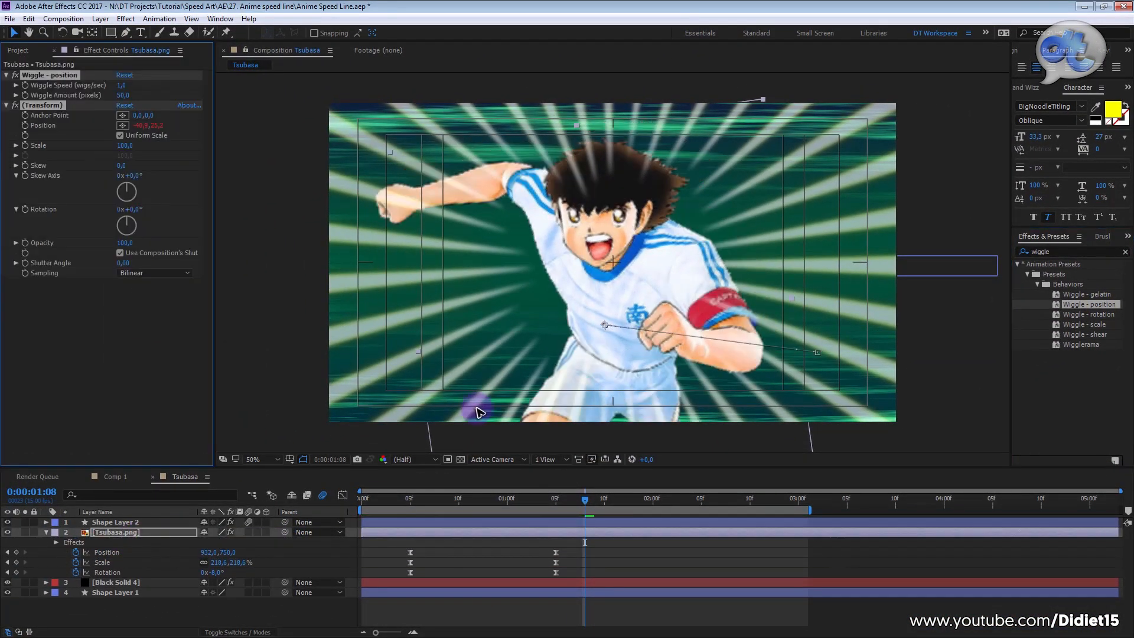
Step: Preview the wiggle motion on Tsubasa from the start of the composition
{"action": "left_click", "coordinate": [401, 501]}
{"action": "key", "text": "Home"}
{"action": "key", "text": "space"}
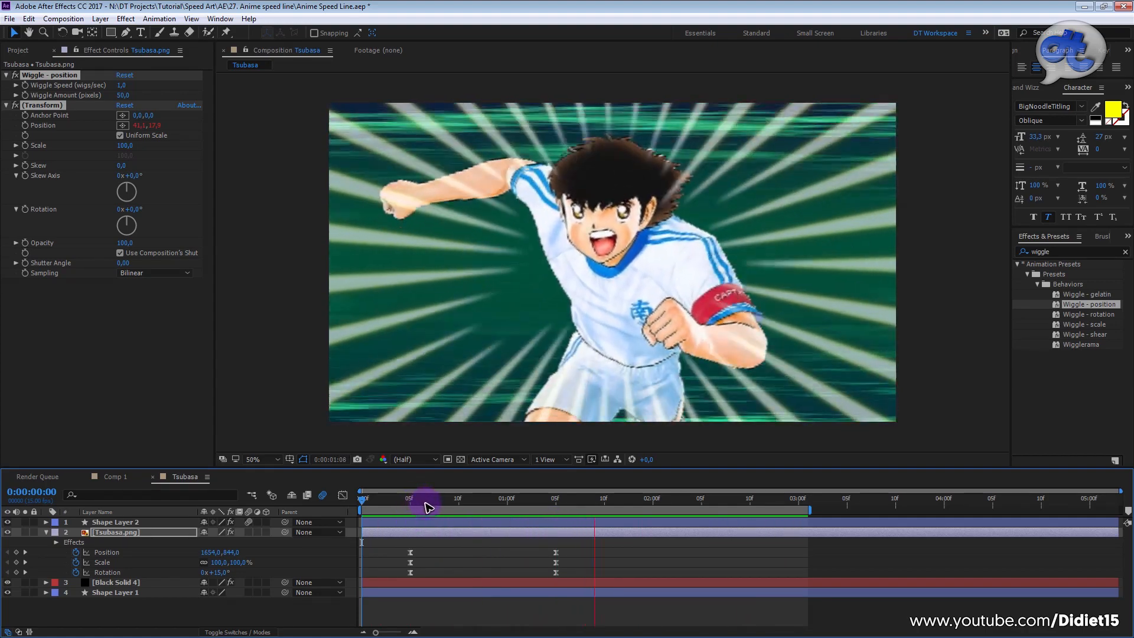
{"action": "left_click_drag", "start_coordinate": [428, 507], "coordinate": [455, 505]}
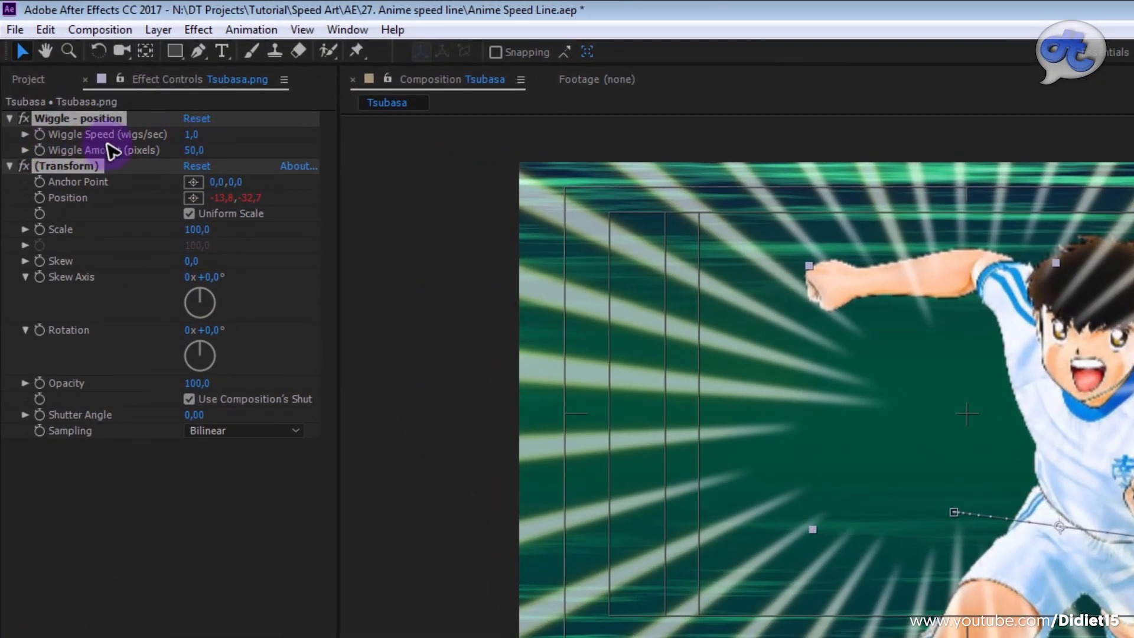
Step: Set the Wiggle Speed of the Tsubasa.png layer to 10 wigs/sec and preview the motion
{"action": "left_click", "coordinate": [192, 139]}
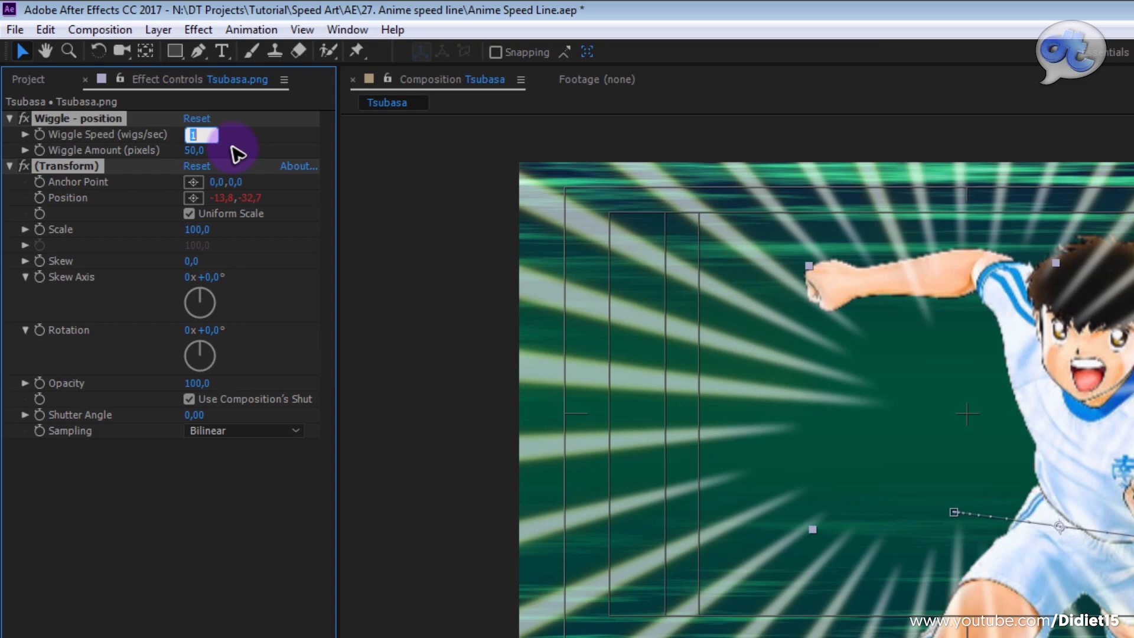
{"action": "type", "text": "10"}
{"action": "key", "text": "Return"}
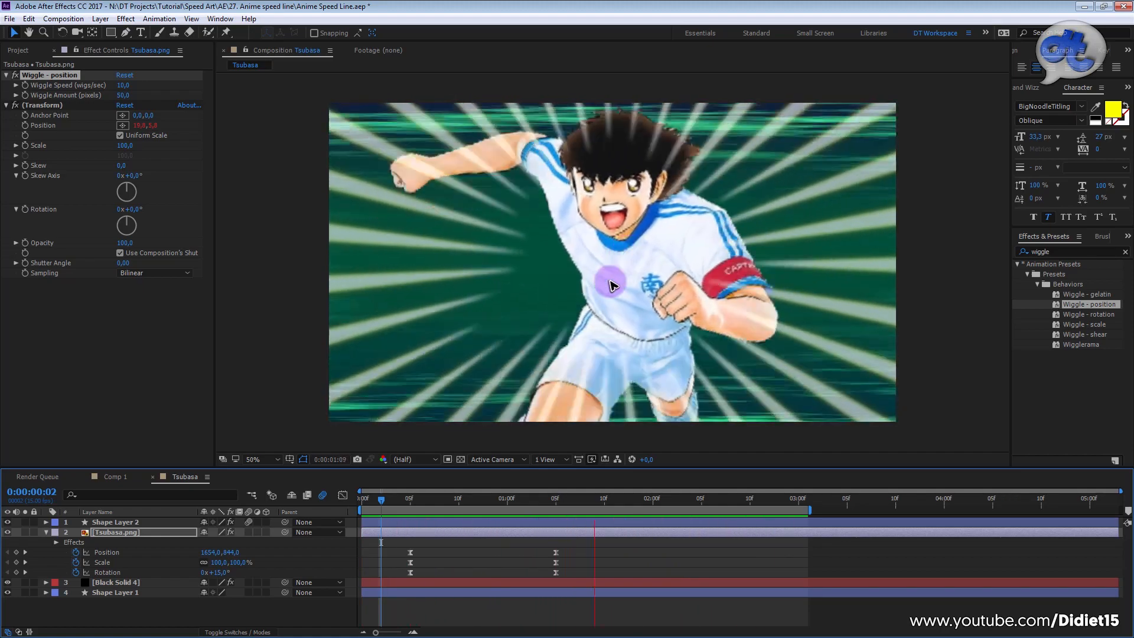
{"action": "key", "text": "space"}
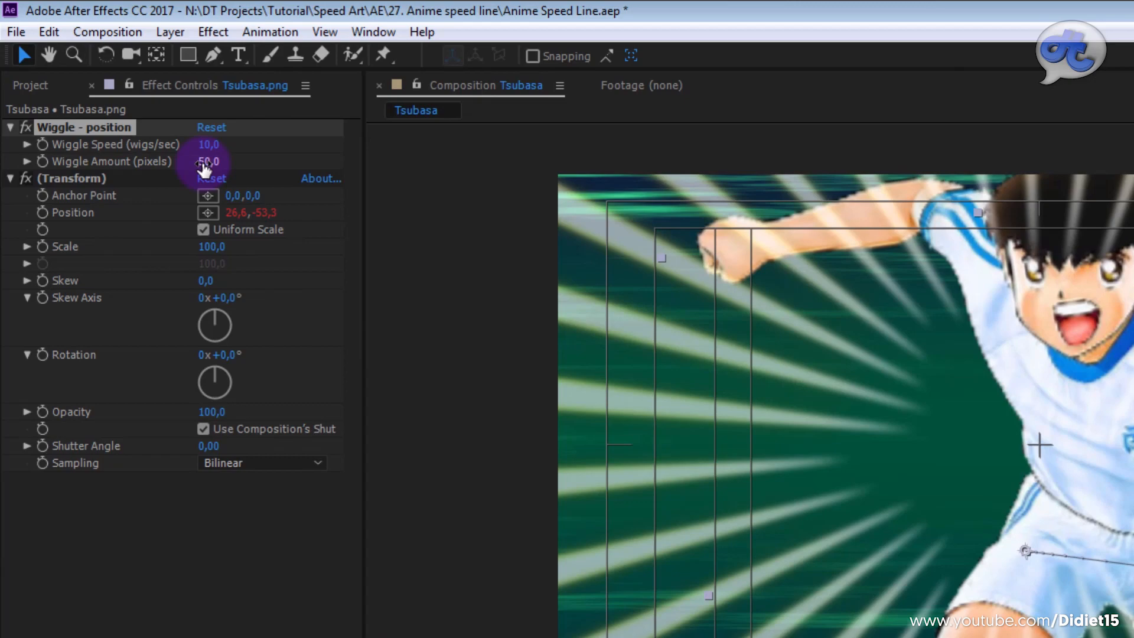
Step: Set the Wiggle Amount of the Tsubasa.png layer to 20 pixels and preview the shake from the start
{"action": "left_click", "coordinate": [205, 162]}
{"action": "type", "text": "20"}
{"action": "key", "text": "Return"}
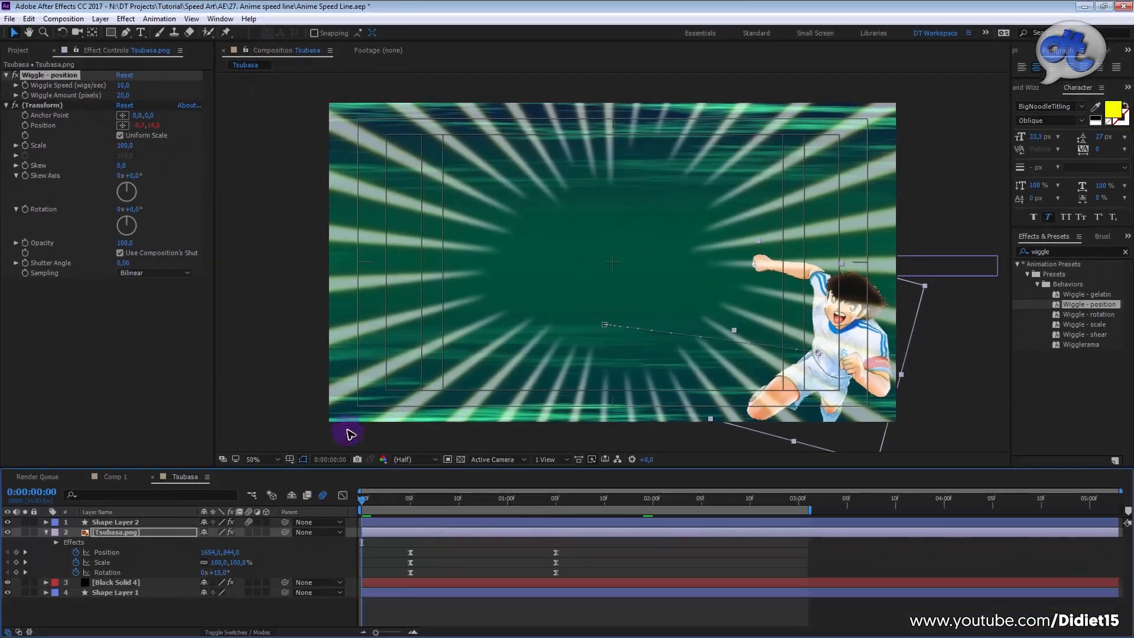
{"action": "left_click", "coordinate": [482, 554]}
{"action": "left_click", "coordinate": [373, 498]}
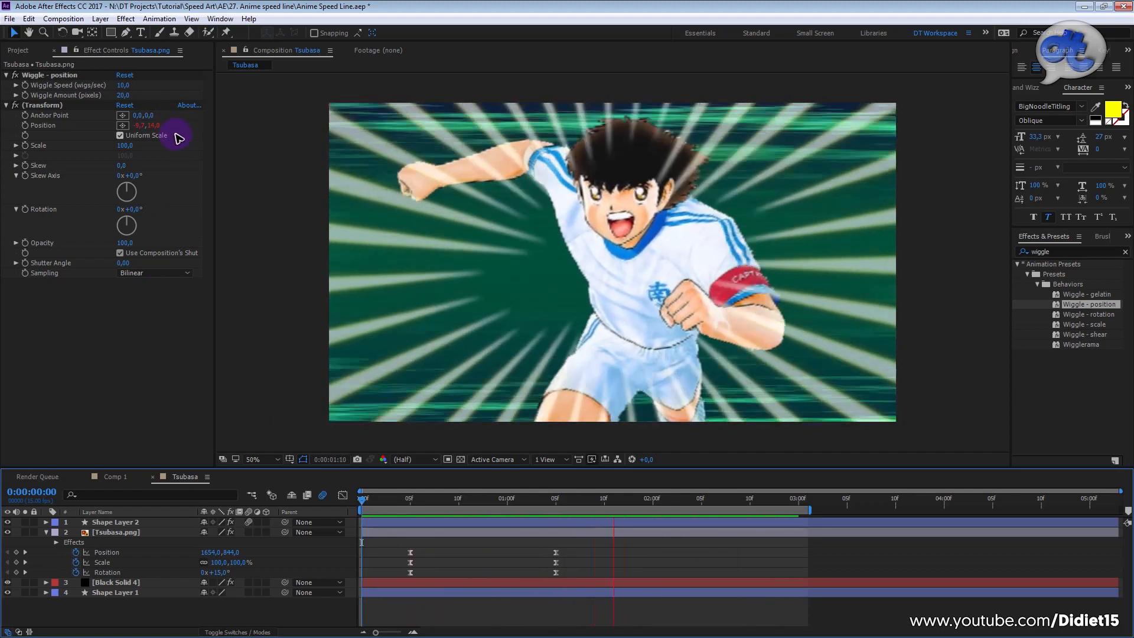
Step: Set the Wiggle Speed of the Tsubasa.png layer to 15 wigs/sec and preview the faster shake
{"action": "left_click", "coordinate": [124, 87]}
{"action": "type", "text": "15"}
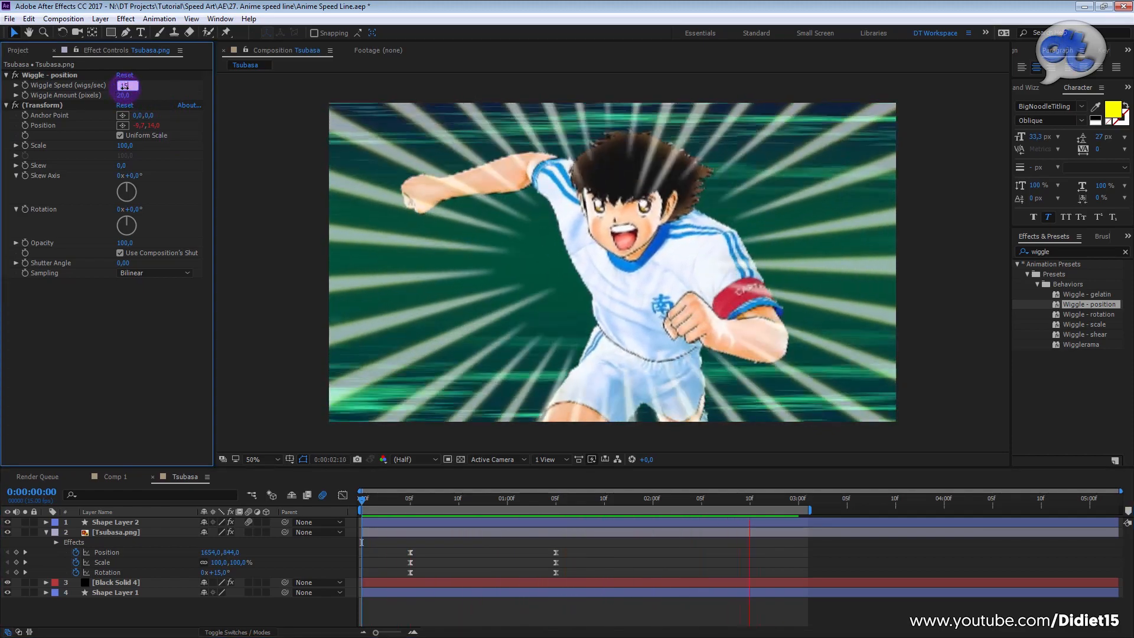
{"action": "key", "text": "Return"}
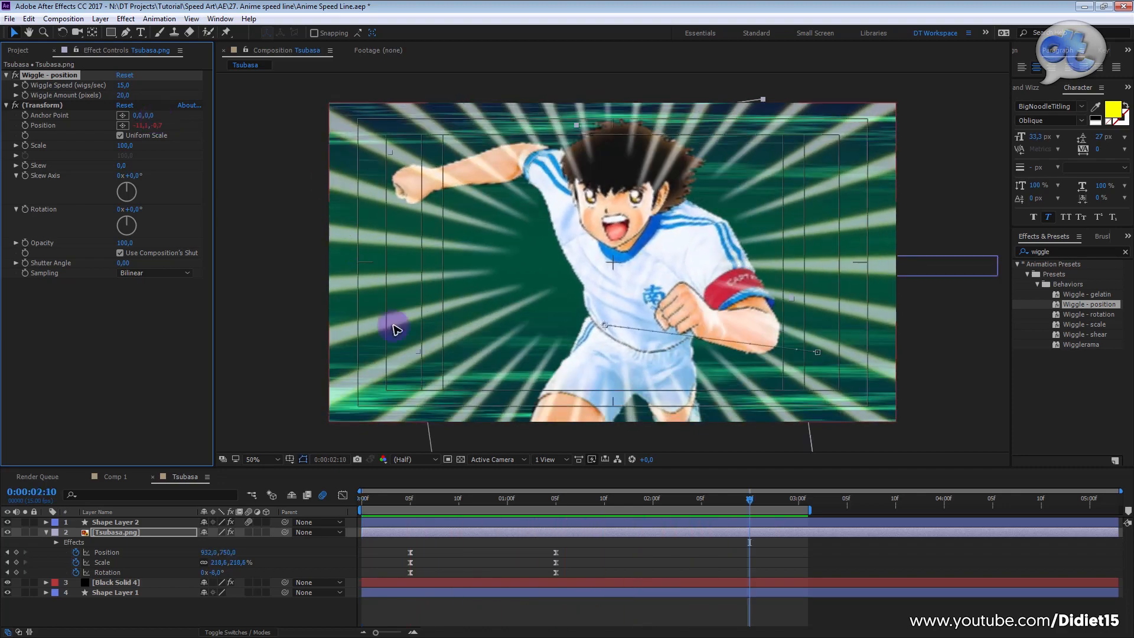
{"action": "left_click", "coordinate": [544, 507]}
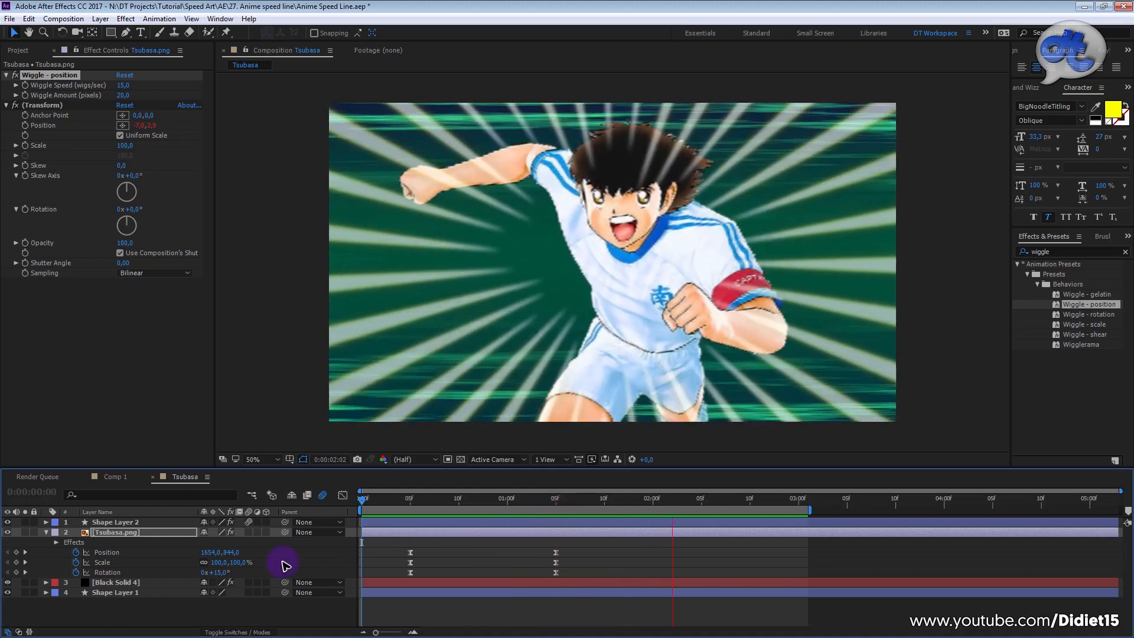
Step: Enable motion blur on the Tsubasa.png layer and preview the blurred entrance
{"action": "left_click", "coordinate": [249, 532]}
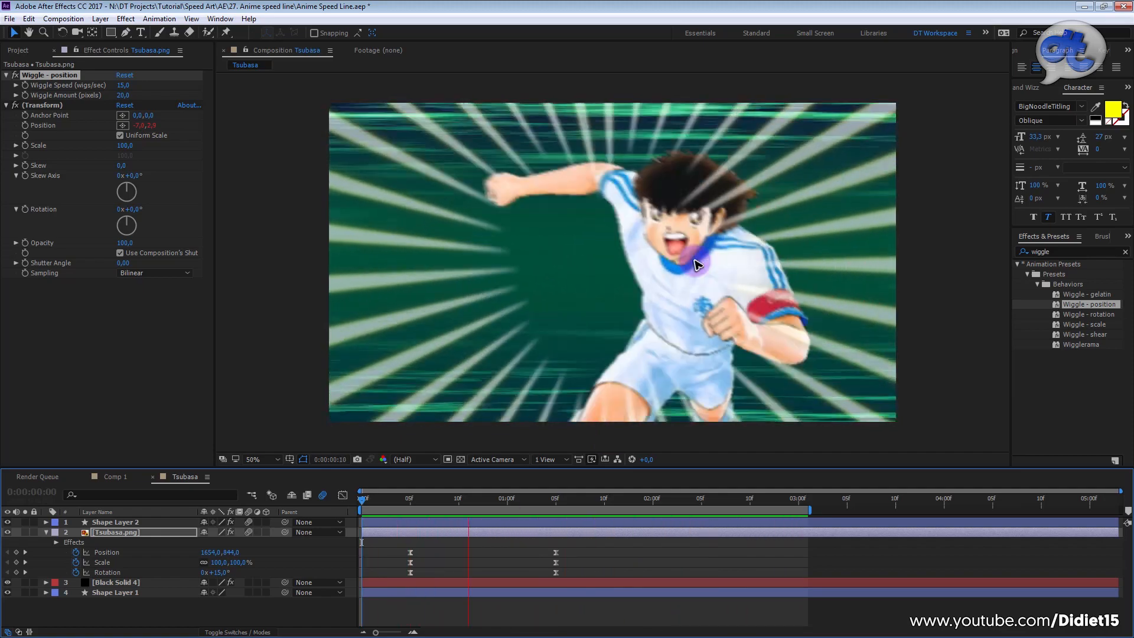
{"action": "key", "text": "space"}
Step: Enlarge the composition viewer, fitting the frame at Full resolution, and preview the finished animation
{"action": "left_click_drag", "start_coordinate": [578, 470], "coordinate": [577, 493]}
{"action": "left_click", "coordinate": [260, 483]}
{"action": "left_click", "coordinate": [295, 270]}
{"action": "key", "text": "space"}
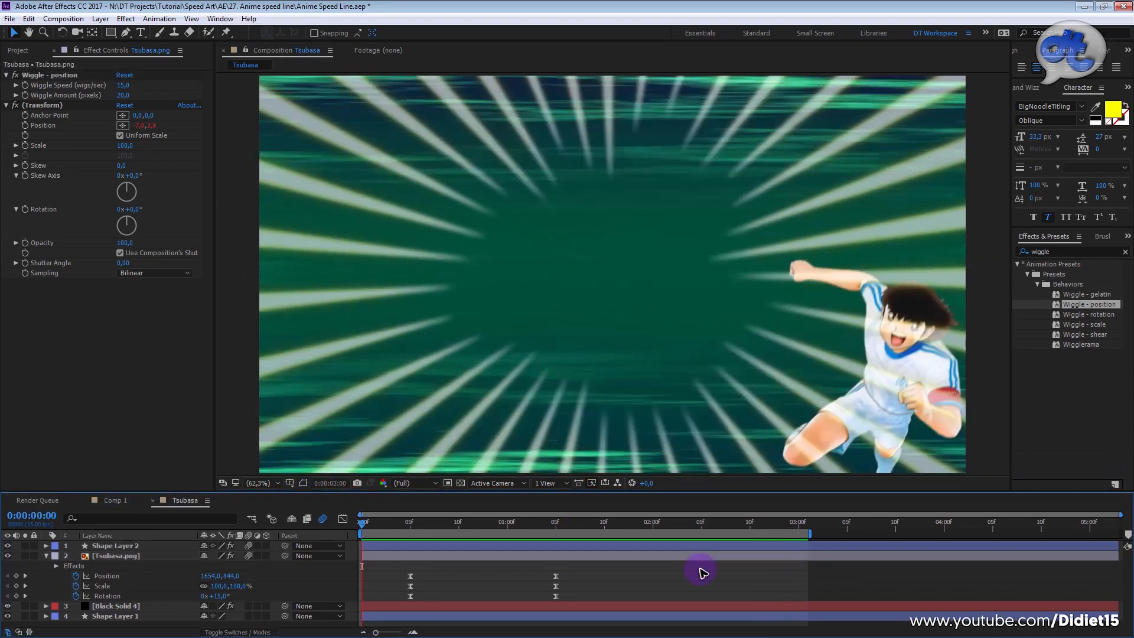